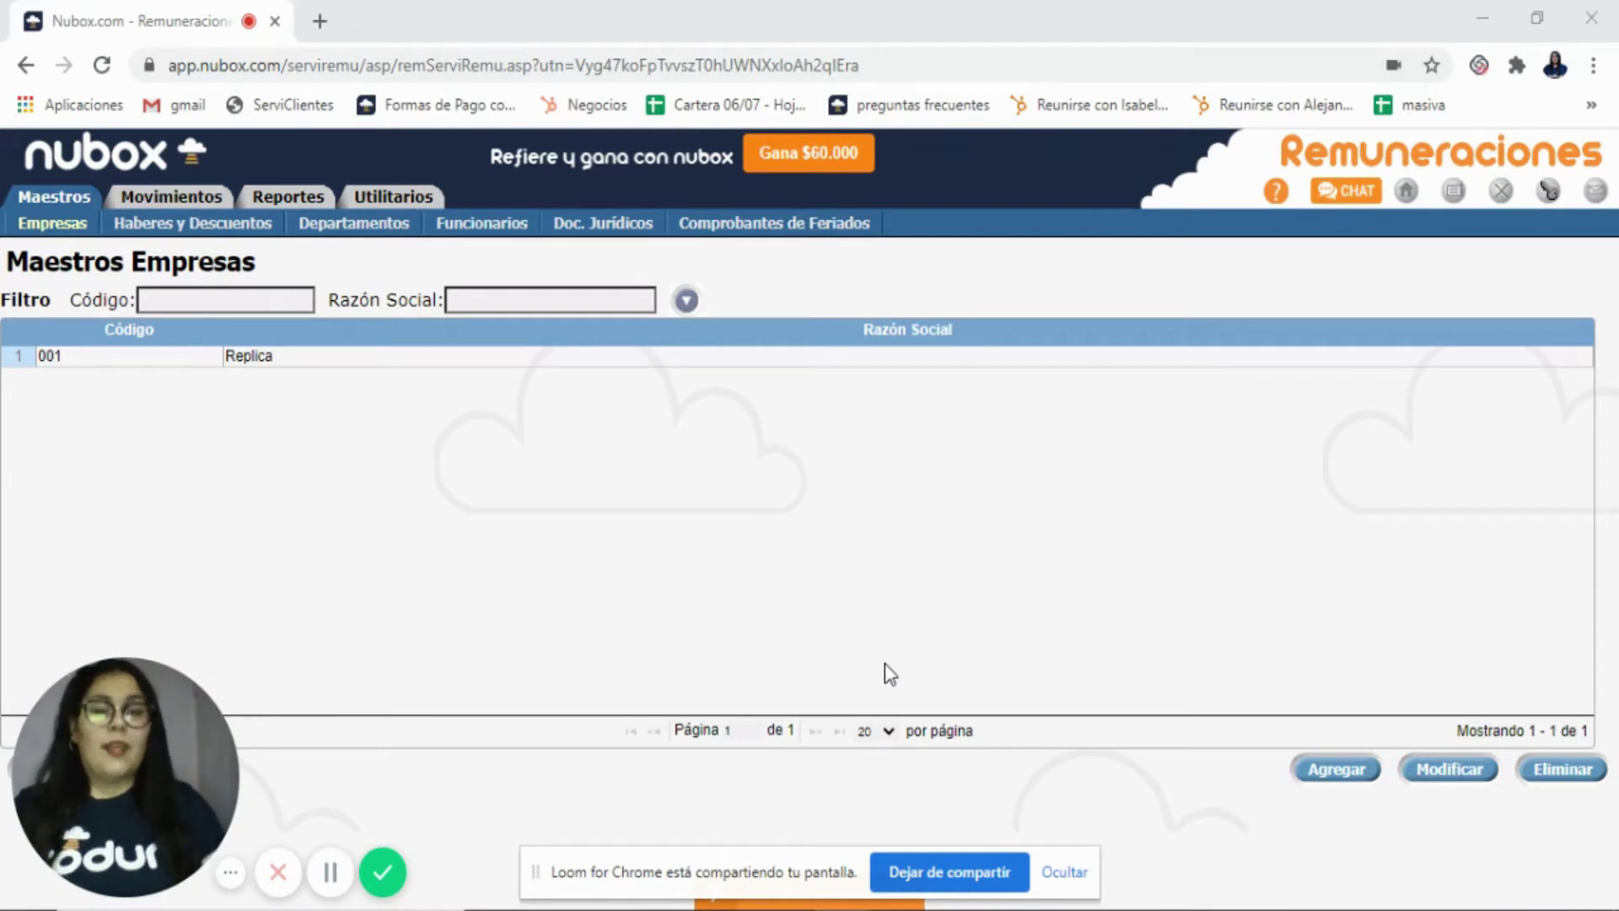
# Step: Start a new company record with code 1, the company's RUT and the business name Nubox SPA
pyautogui.click(1341, 771)
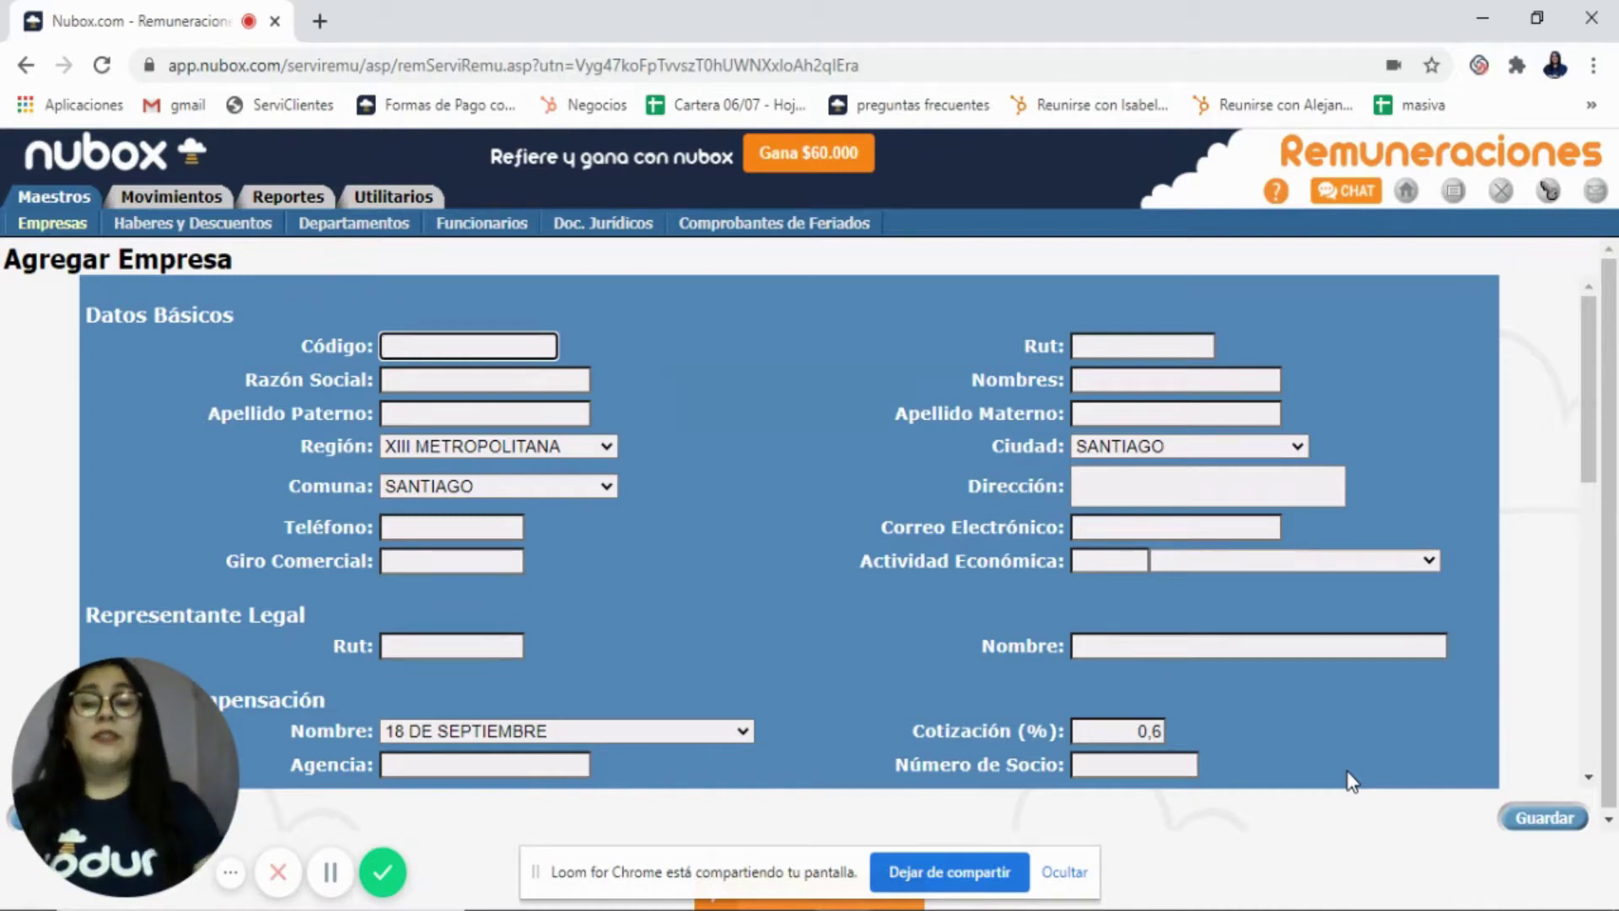
pyautogui.write('1')
pyautogui.press('Tab')
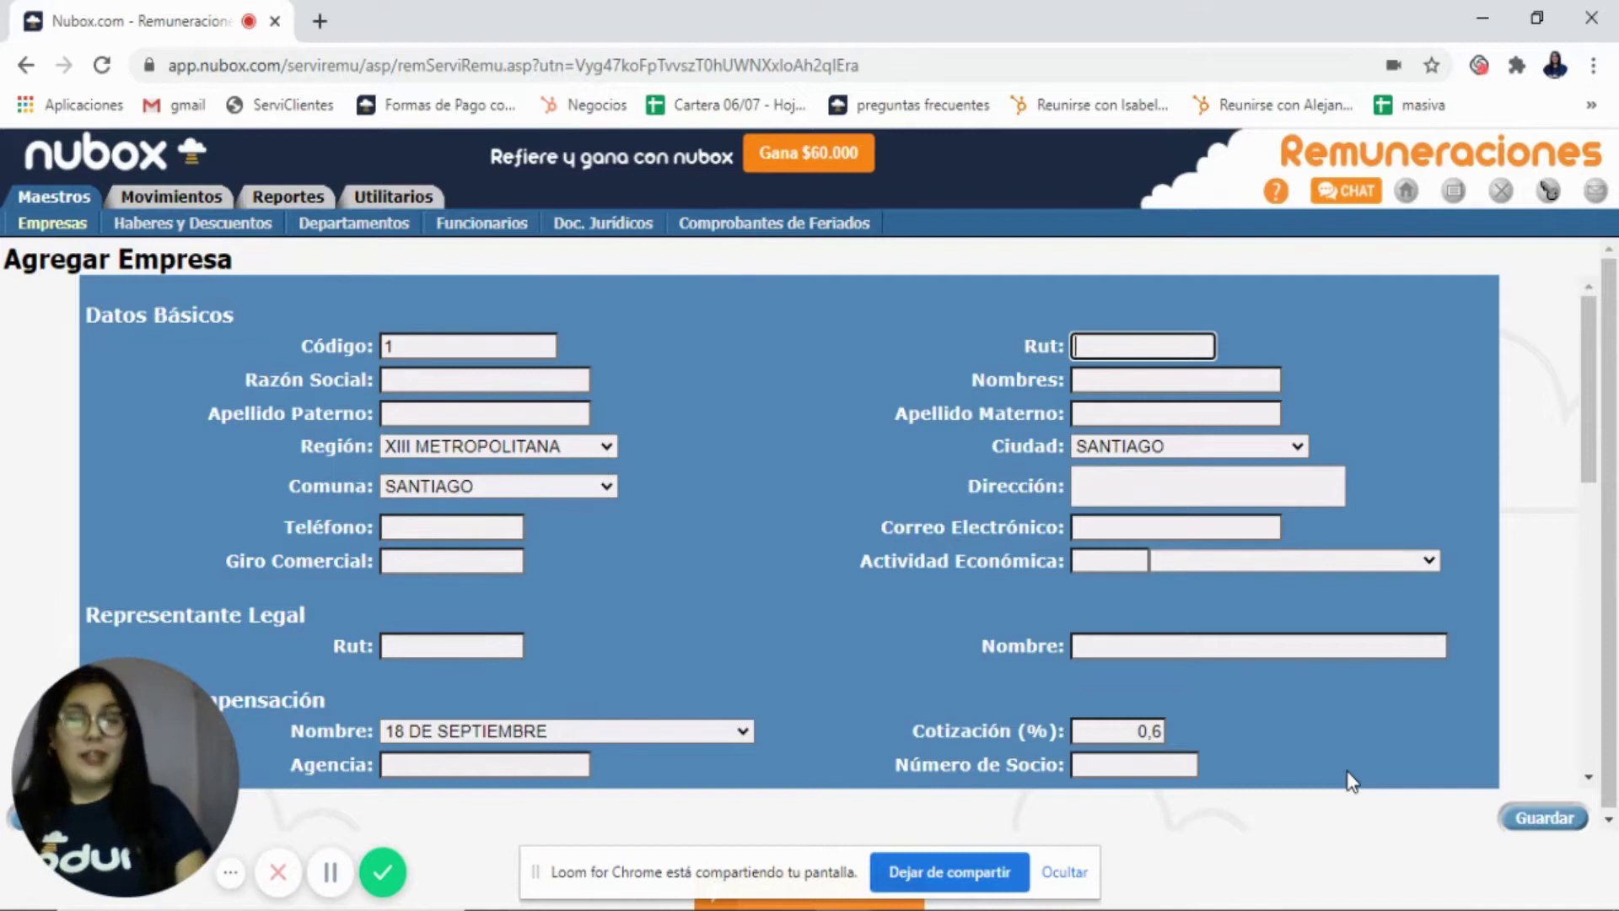
pyautogui.write('761')
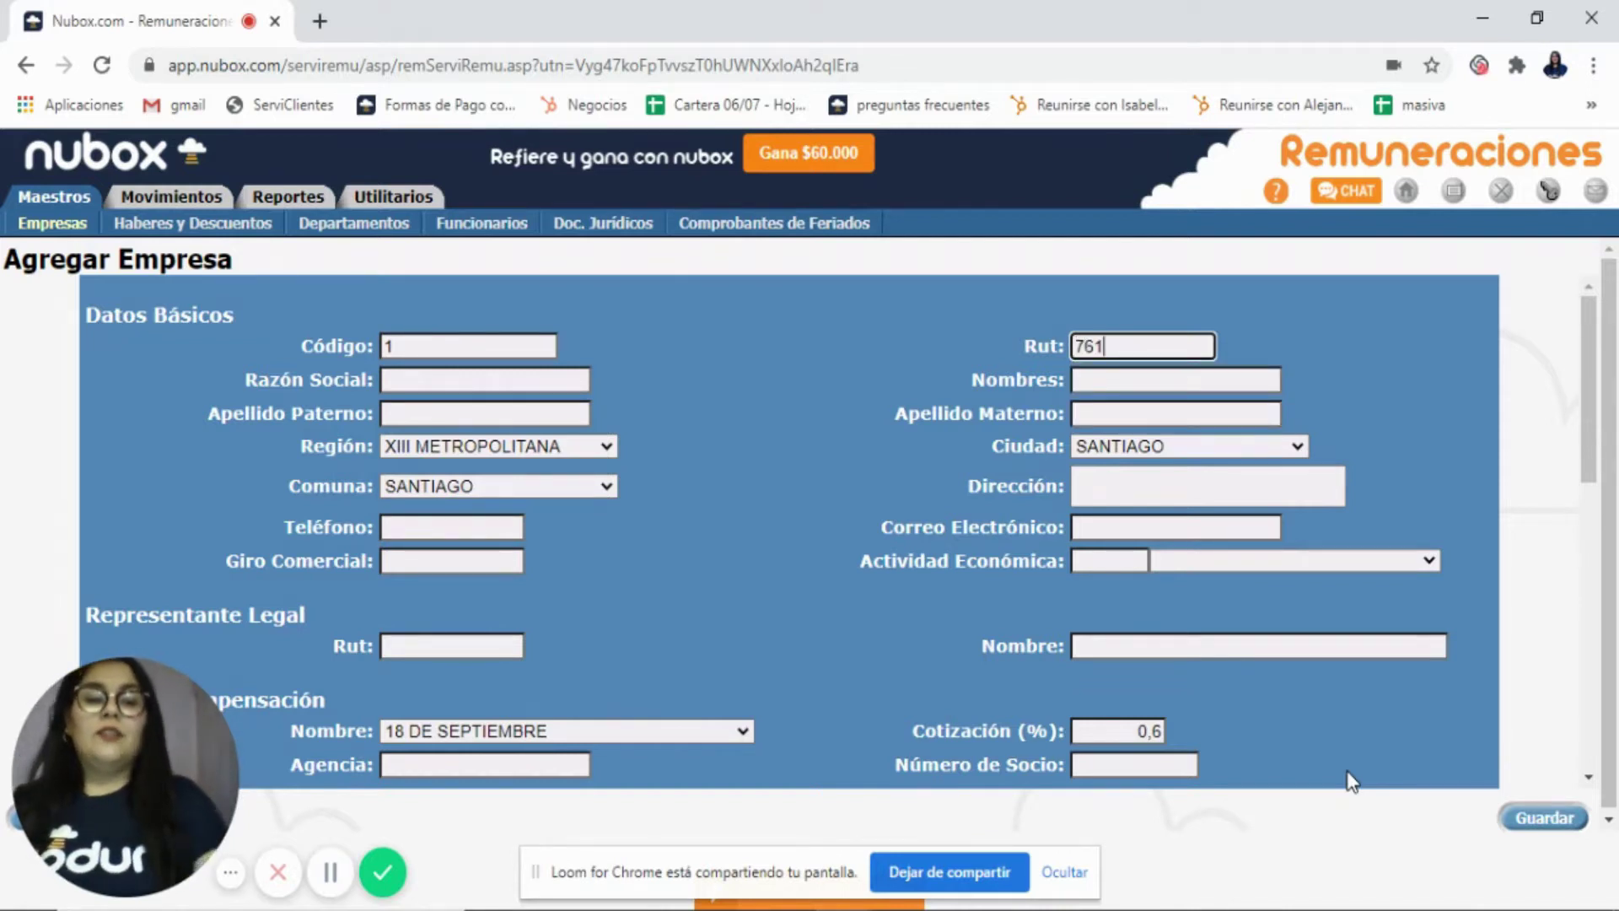
pyautogui.press('BackSpace')
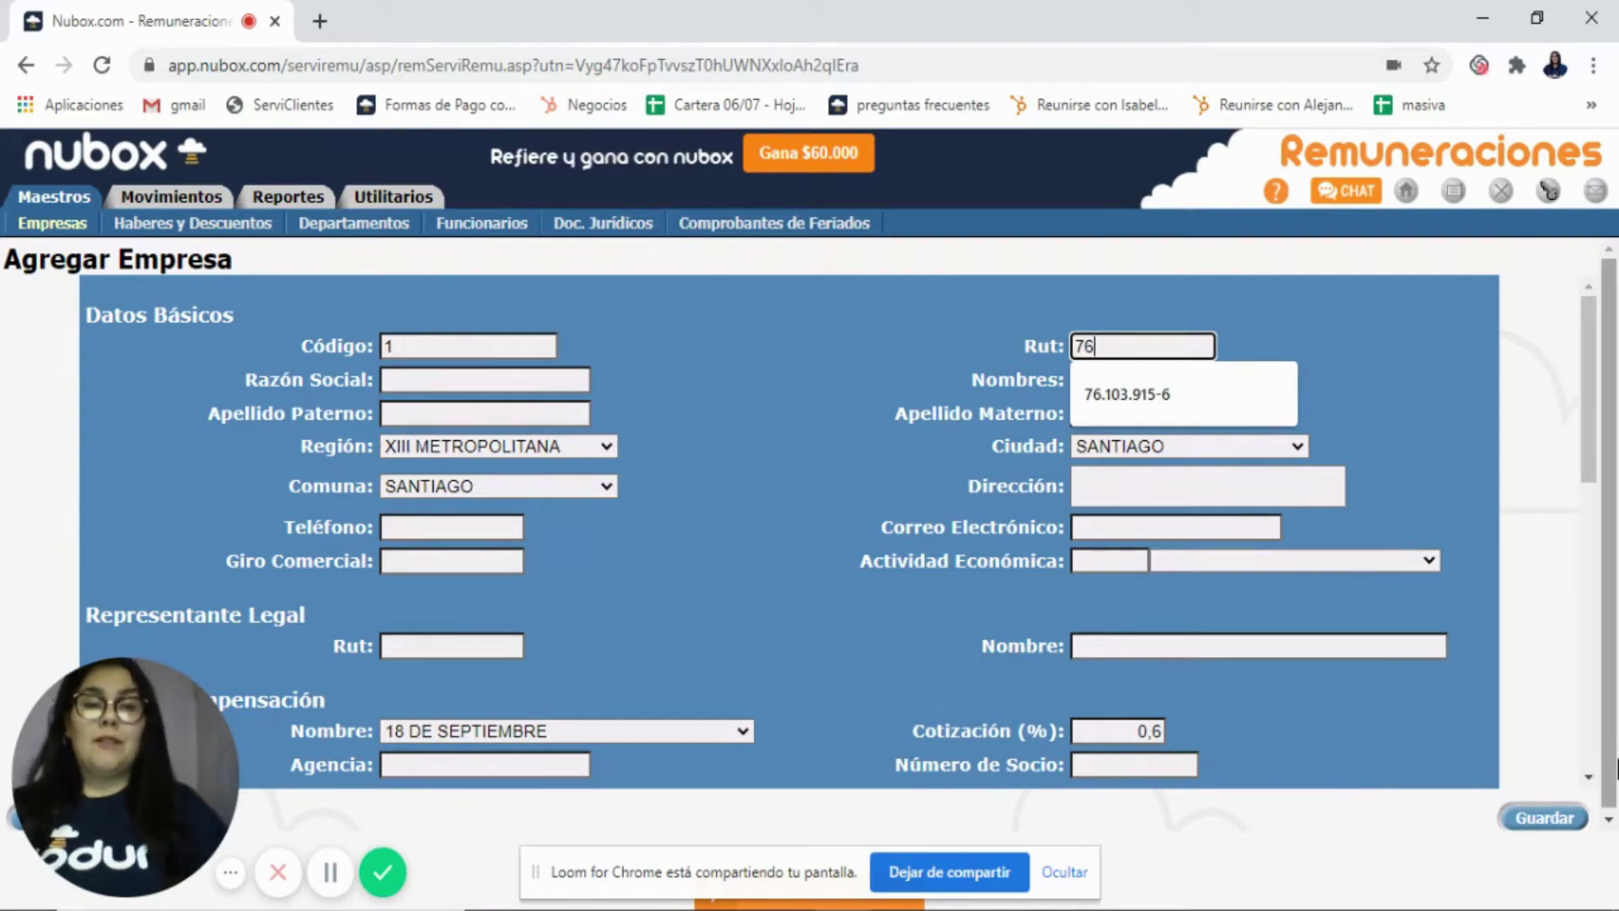
pyautogui.click(1175, 419)
pyautogui.click(469, 378)
pyautogui.click(432, 427)
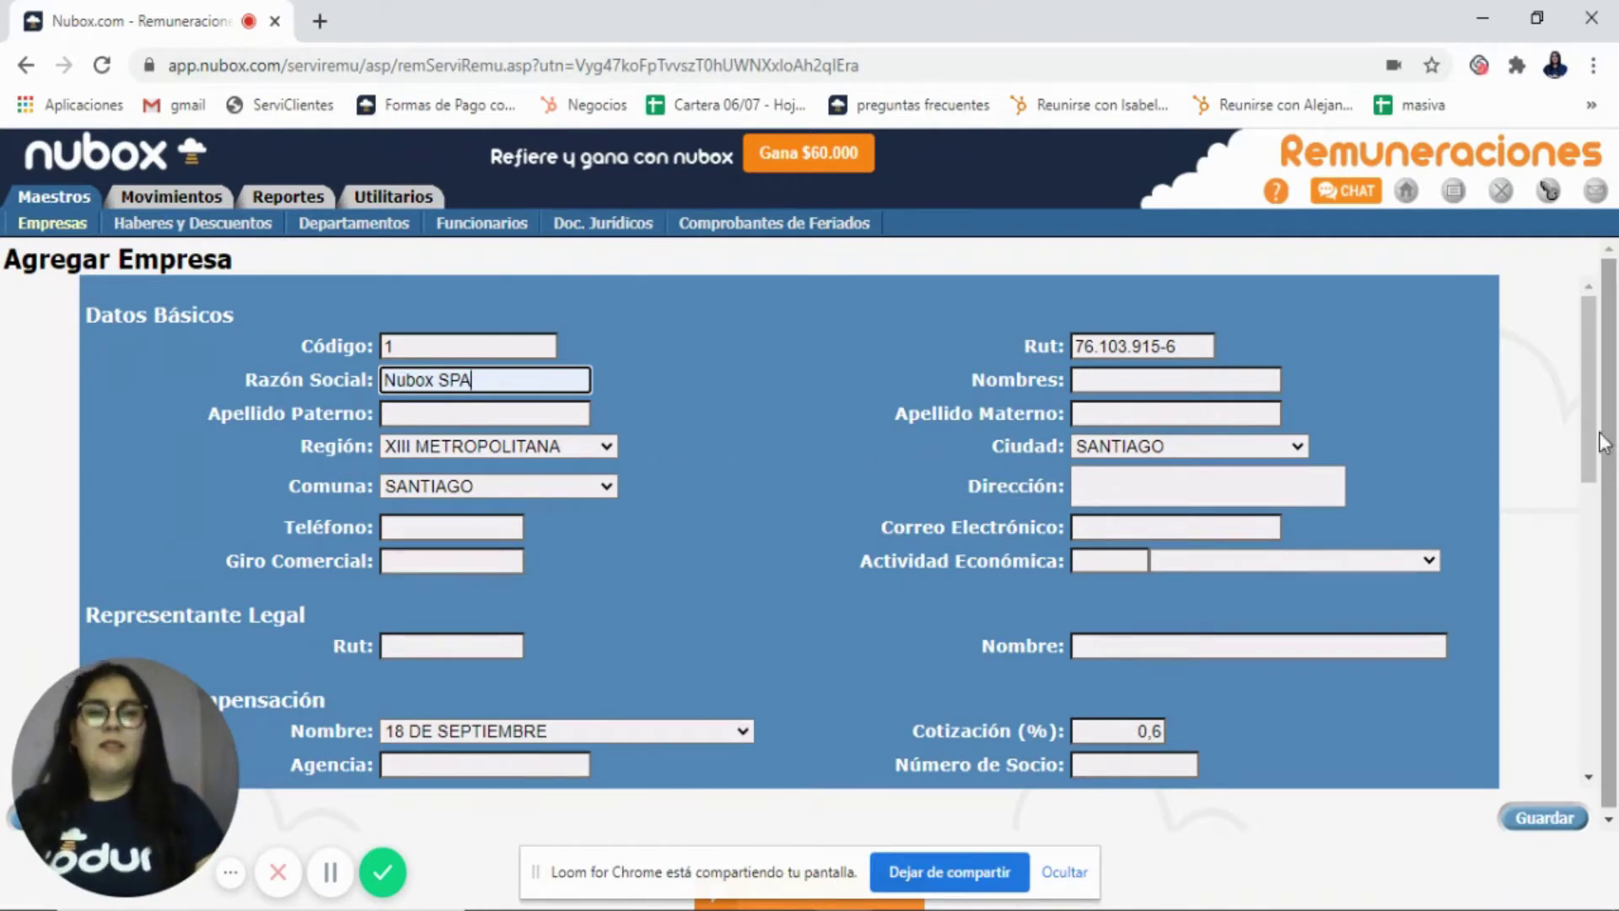
# Step: Enter the RUT and full name of the company's legal representative
pyautogui.moveTo(1590, 441); pyautogui.dragTo(1571, 508)
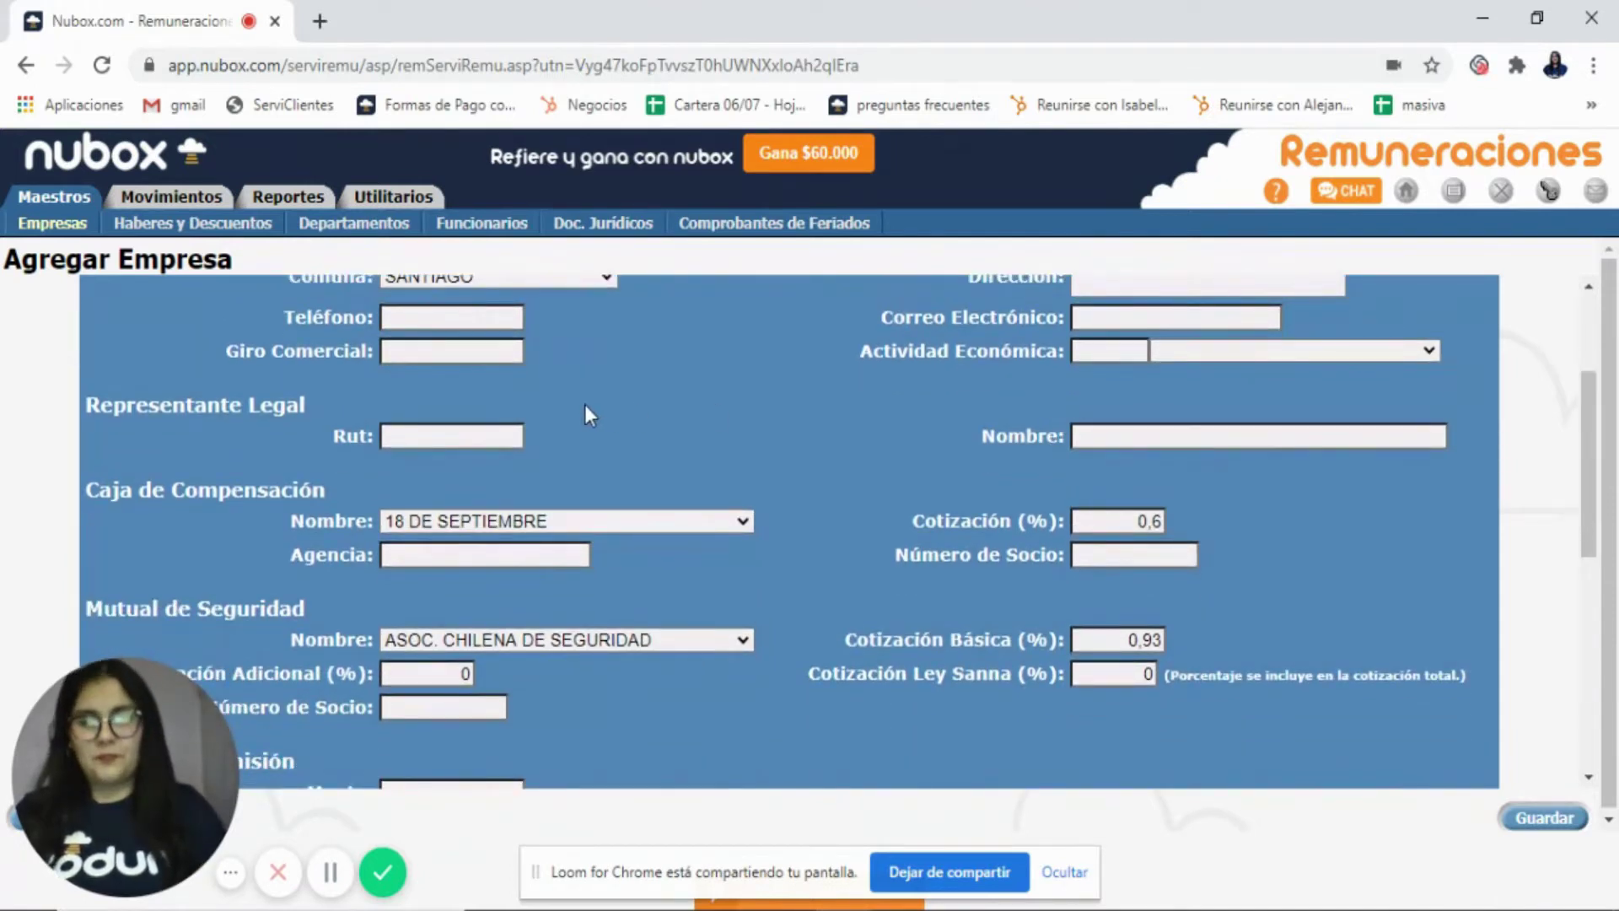
pyautogui.click(478, 427)
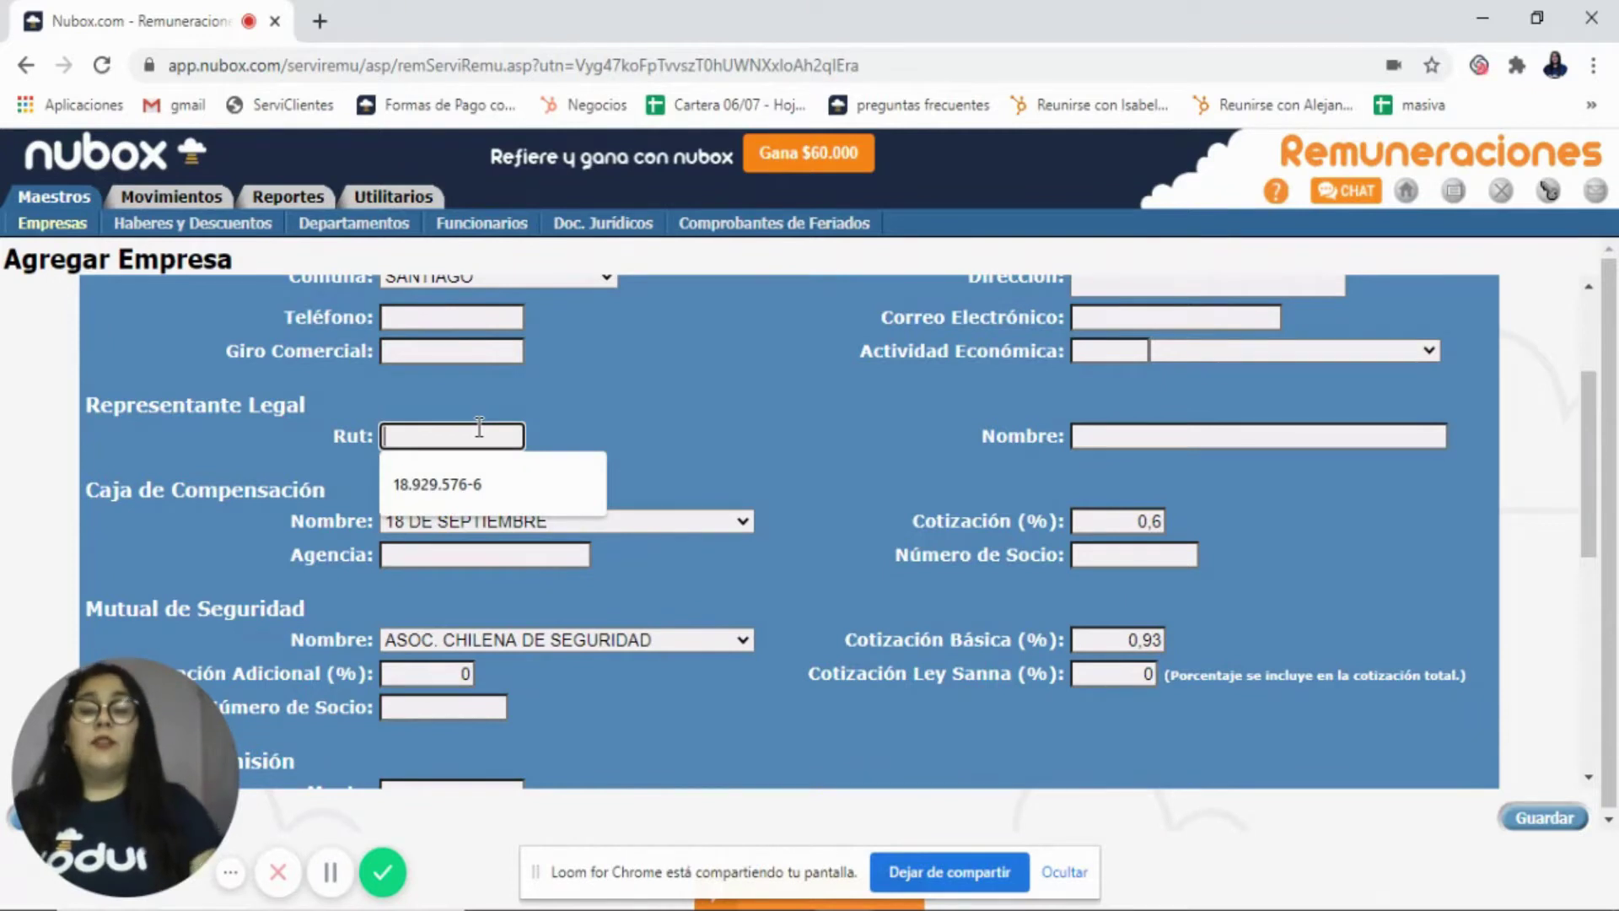
pyautogui.click(484, 469)
pyautogui.click(1106, 447)
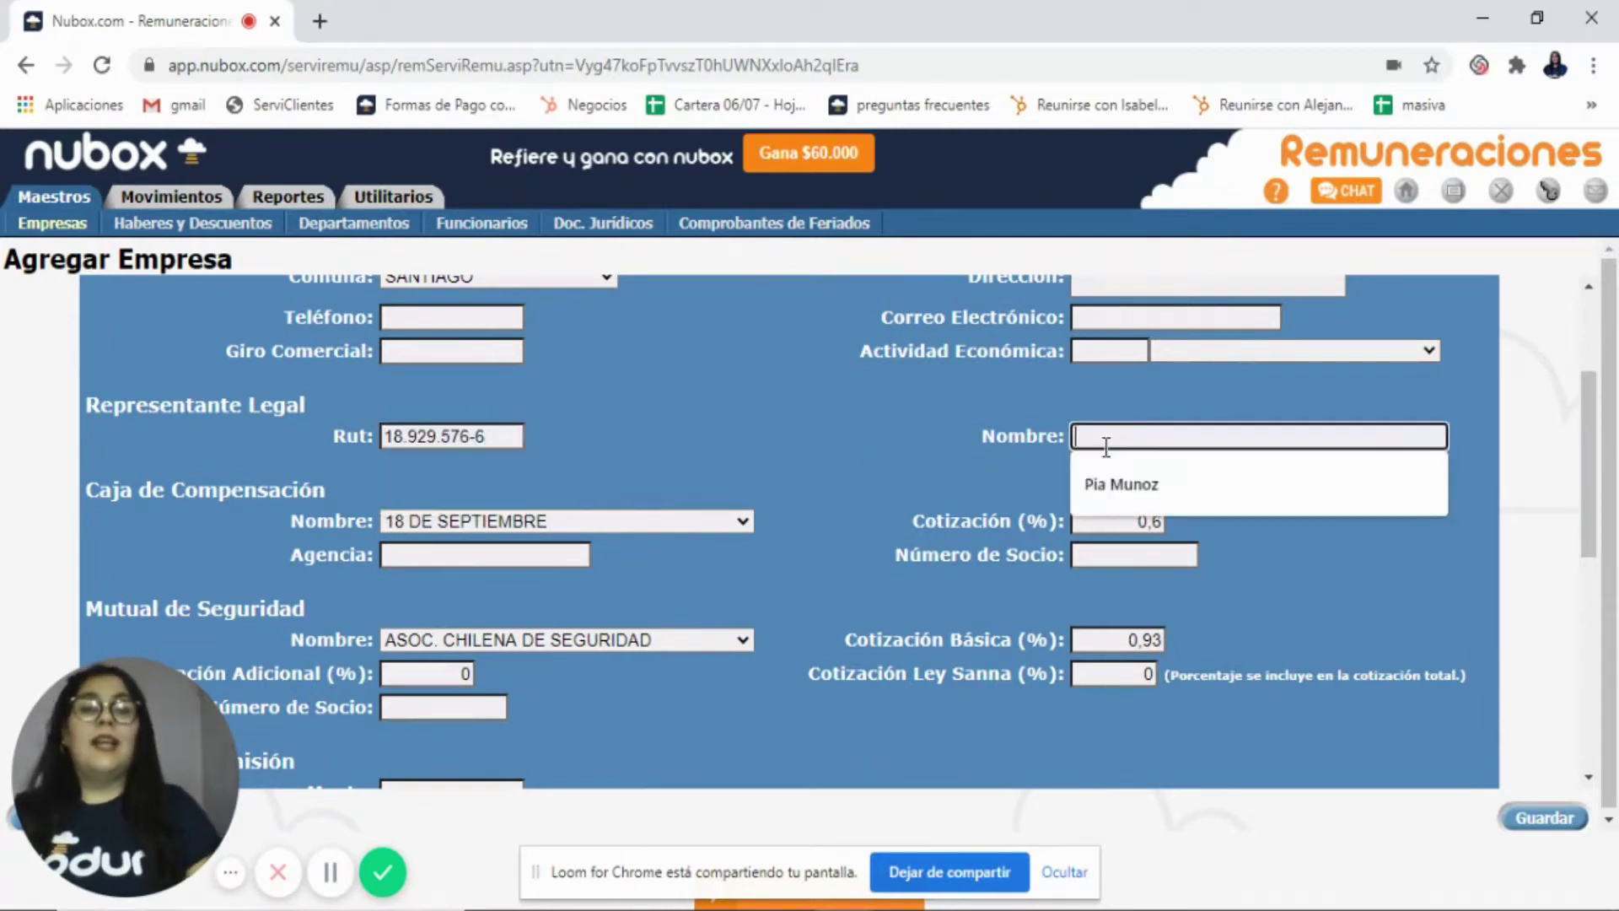
pyautogui.click(1130, 487)
# Step: Set the company's Caja de Compensación to LOS ANDES
pyautogui.moveTo(1591, 403); pyautogui.dragTo(1592, 471)
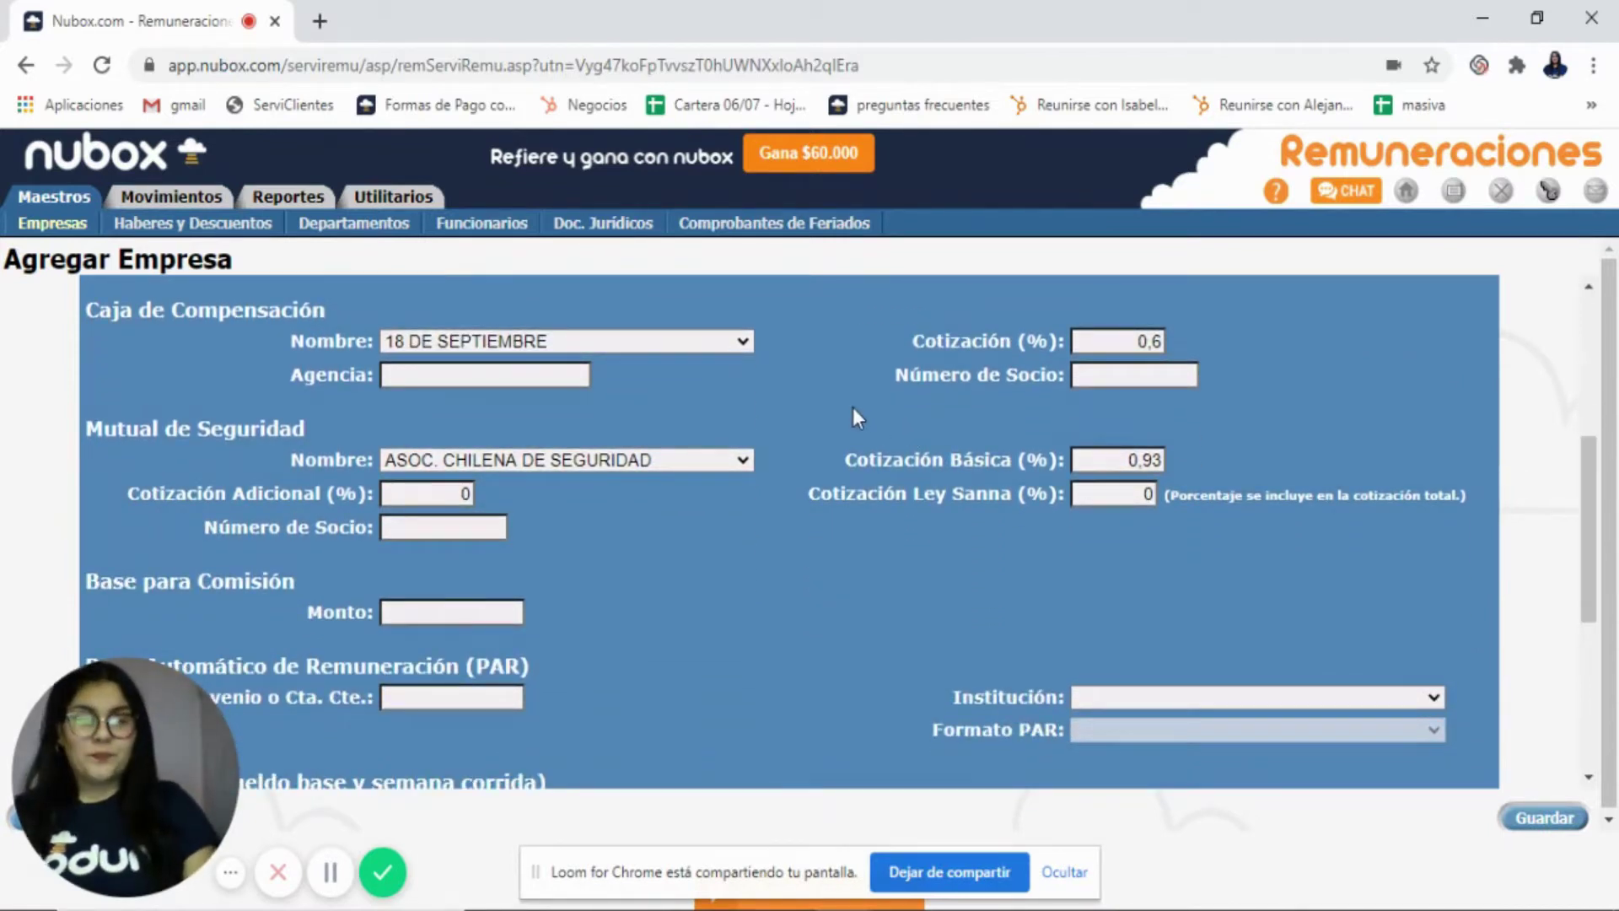
pyautogui.click(726, 342)
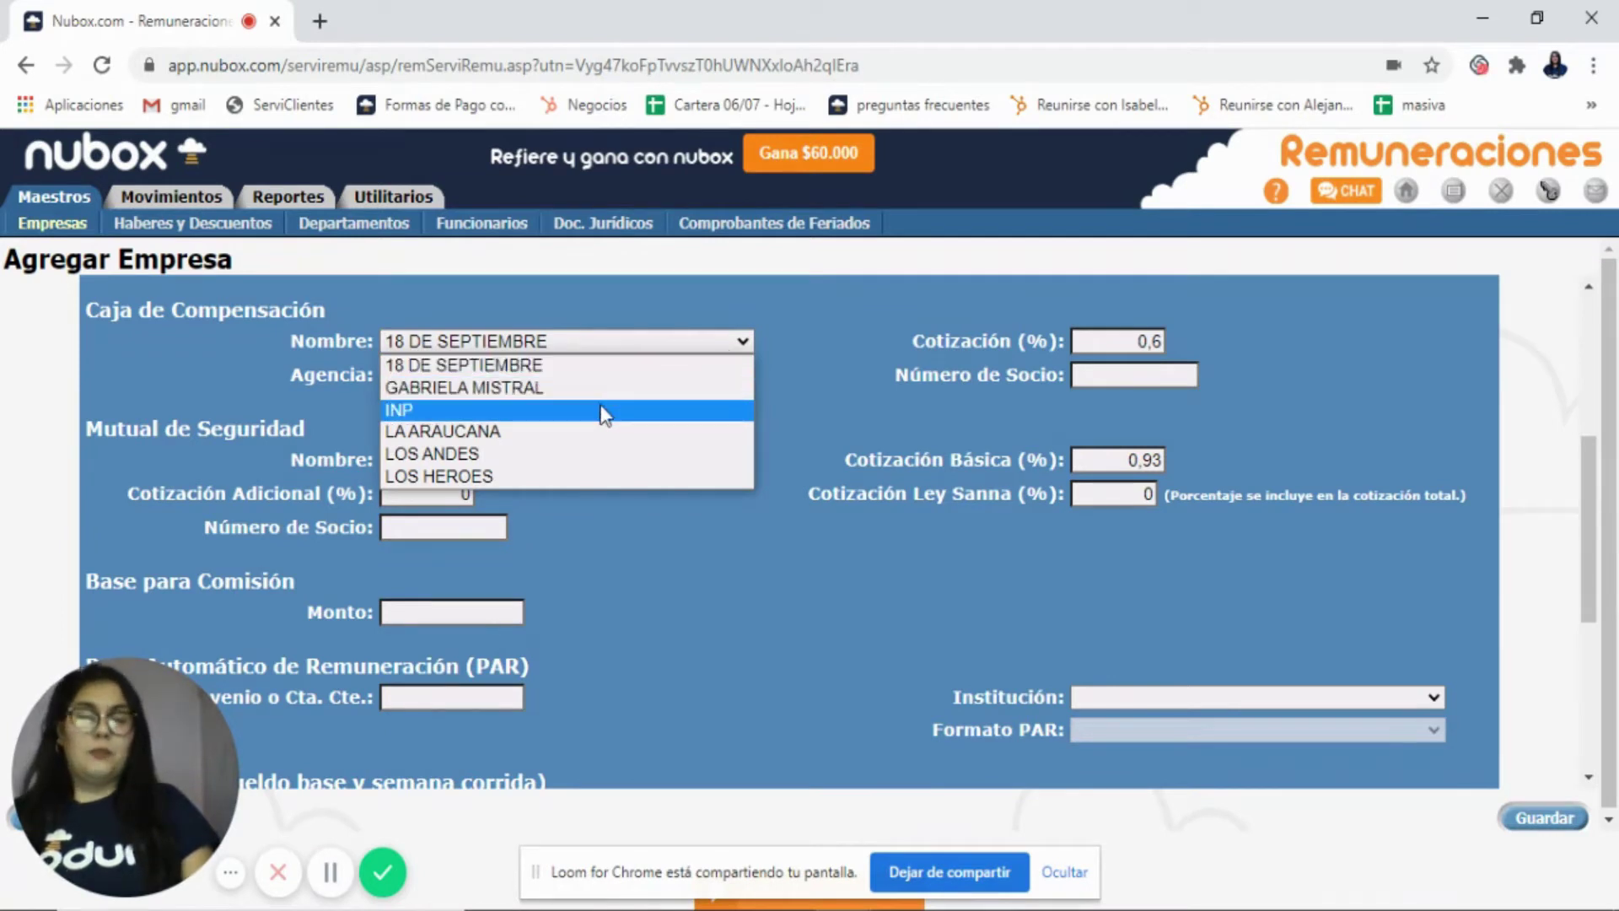
pyautogui.click(576, 457)
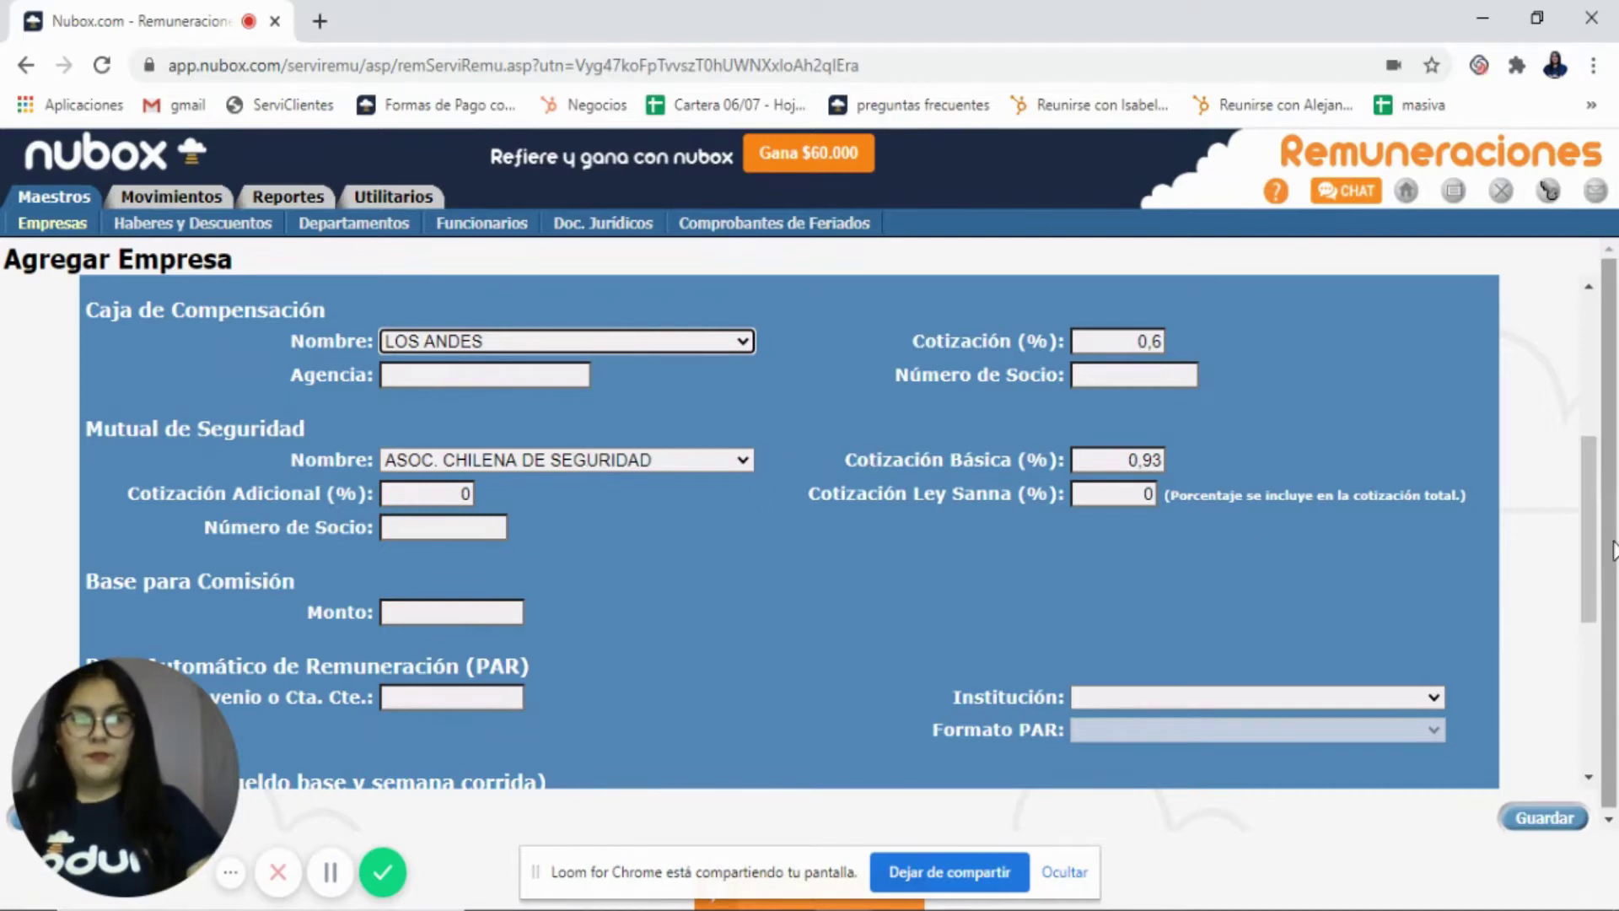
# Step: Choose ASOC. CHILENA DE SEGURIDAD as the Mutual de Seguridad and set its basic contribution to 0,90 %
pyautogui.moveTo(1593, 550); pyautogui.dragTo(1596, 561)
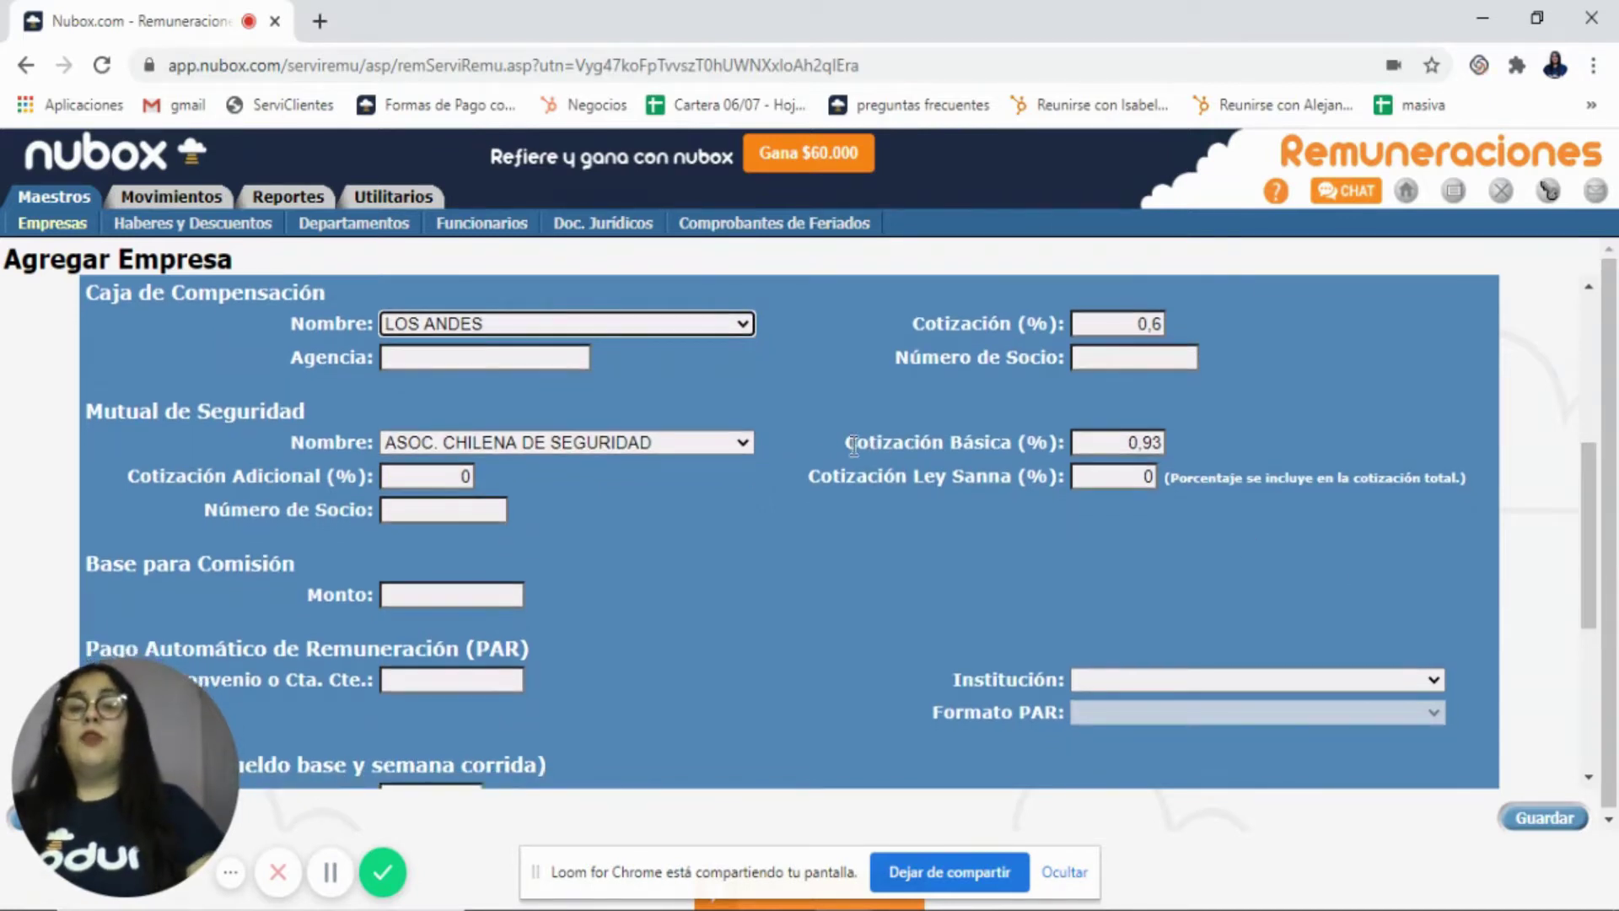
pyautogui.click(609, 444)
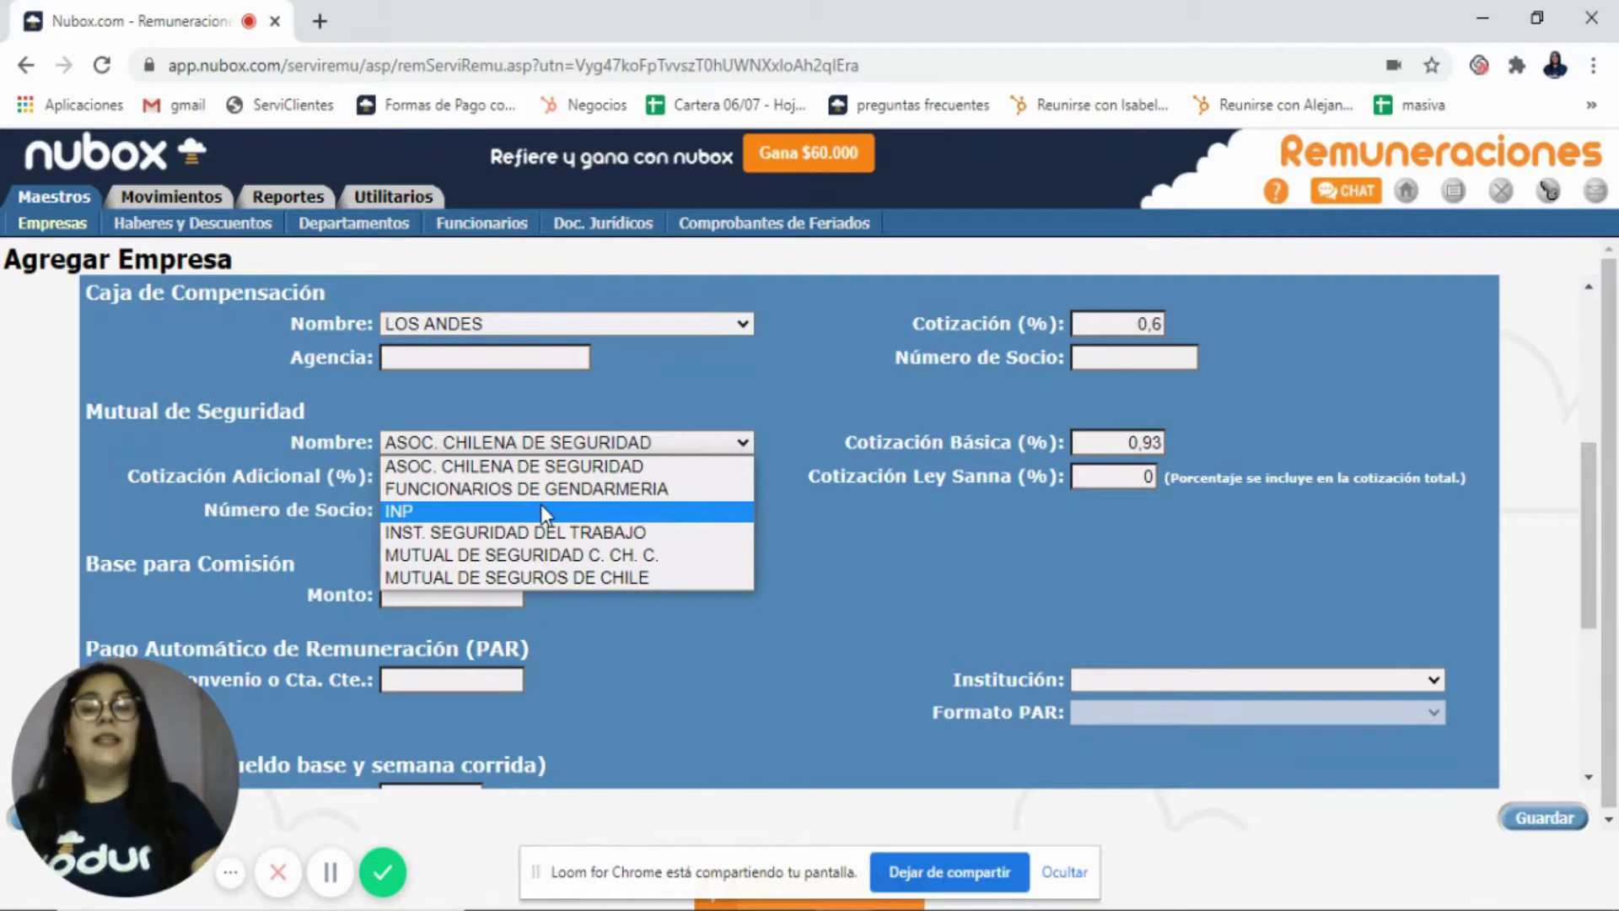
pyautogui.click(509, 466)
pyautogui.click(1122, 477)
pyautogui.click(1121, 441)
pyautogui.press('BackSpace')
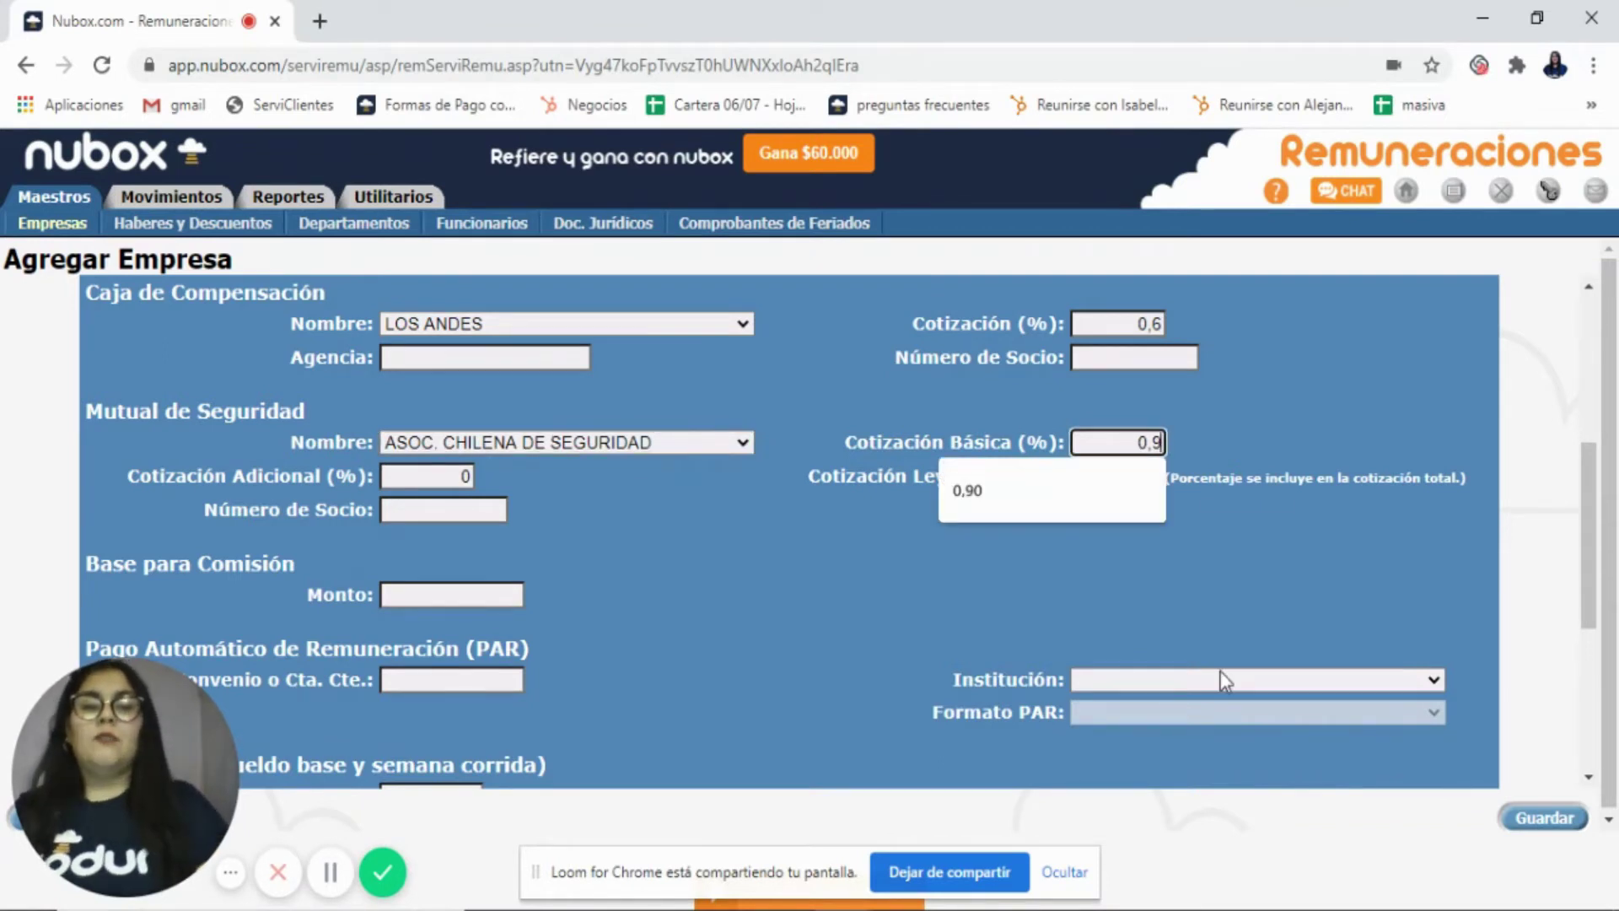
pyautogui.write('0')
pyautogui.click(1218, 558)
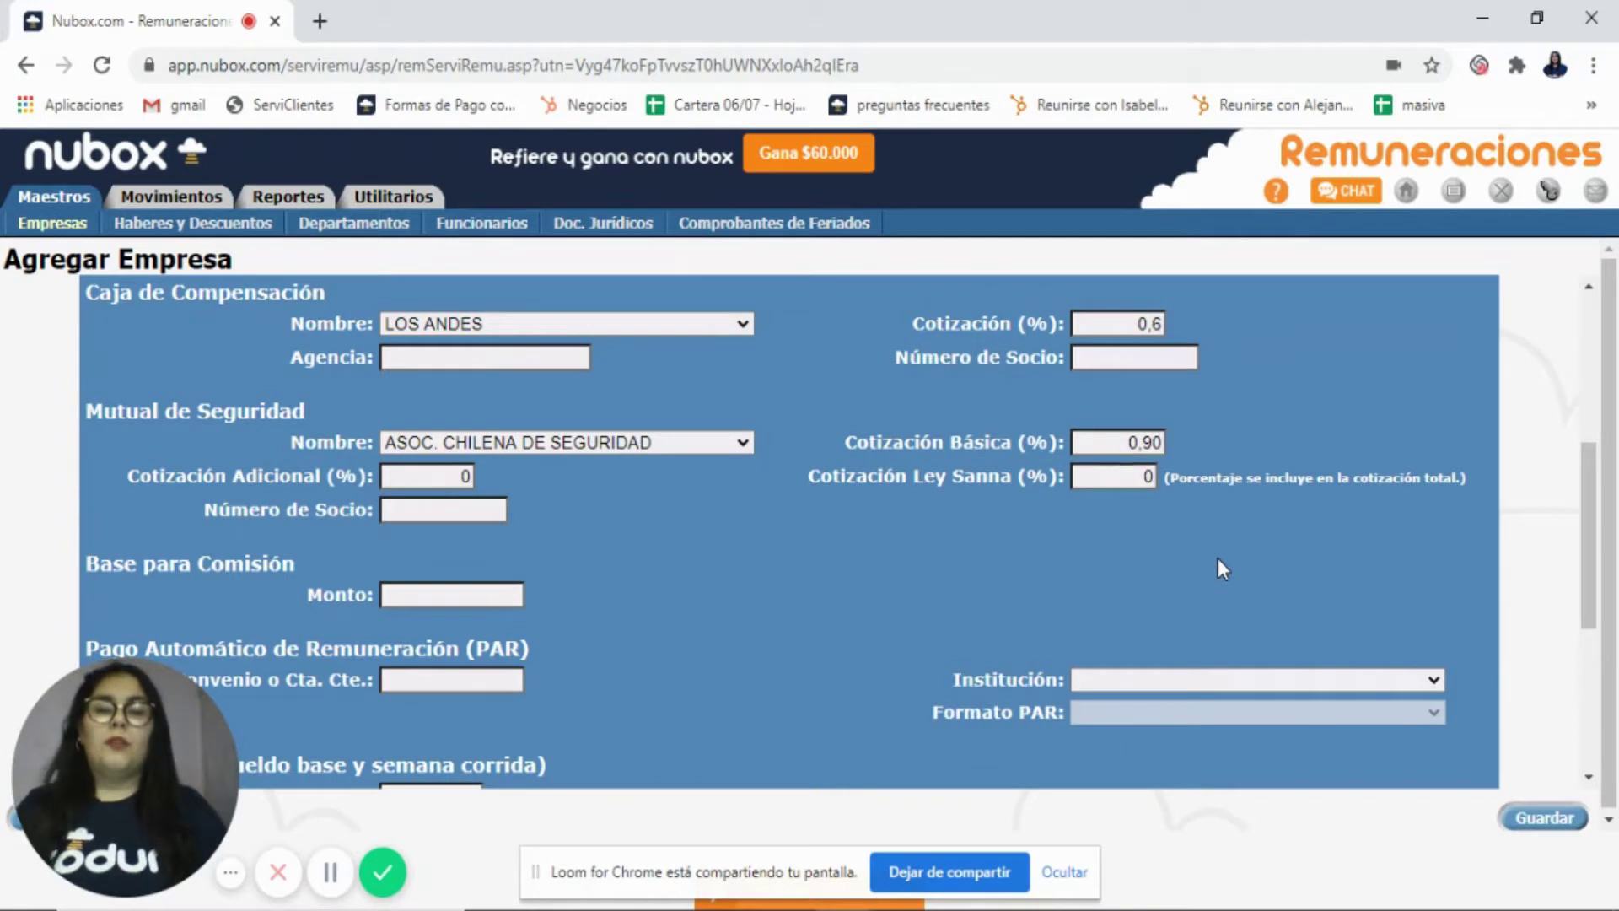
# Step: Set the Ley Sanna contribution of the Mutual de Seguridad to 0,03 %
pyautogui.click(1149, 477)
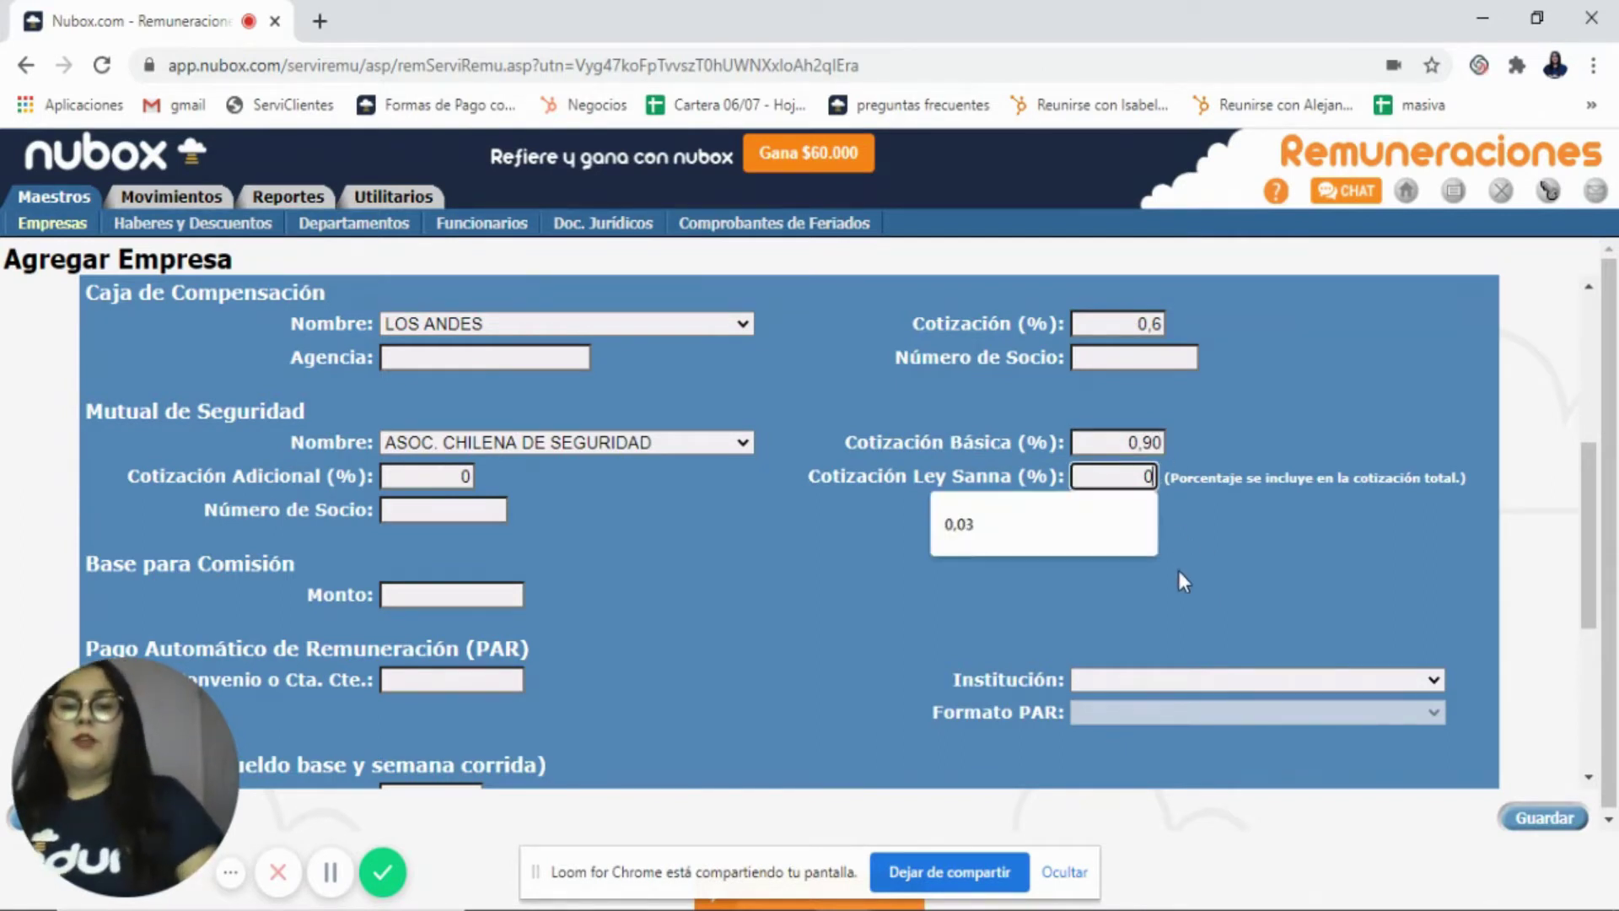
pyautogui.write('03')
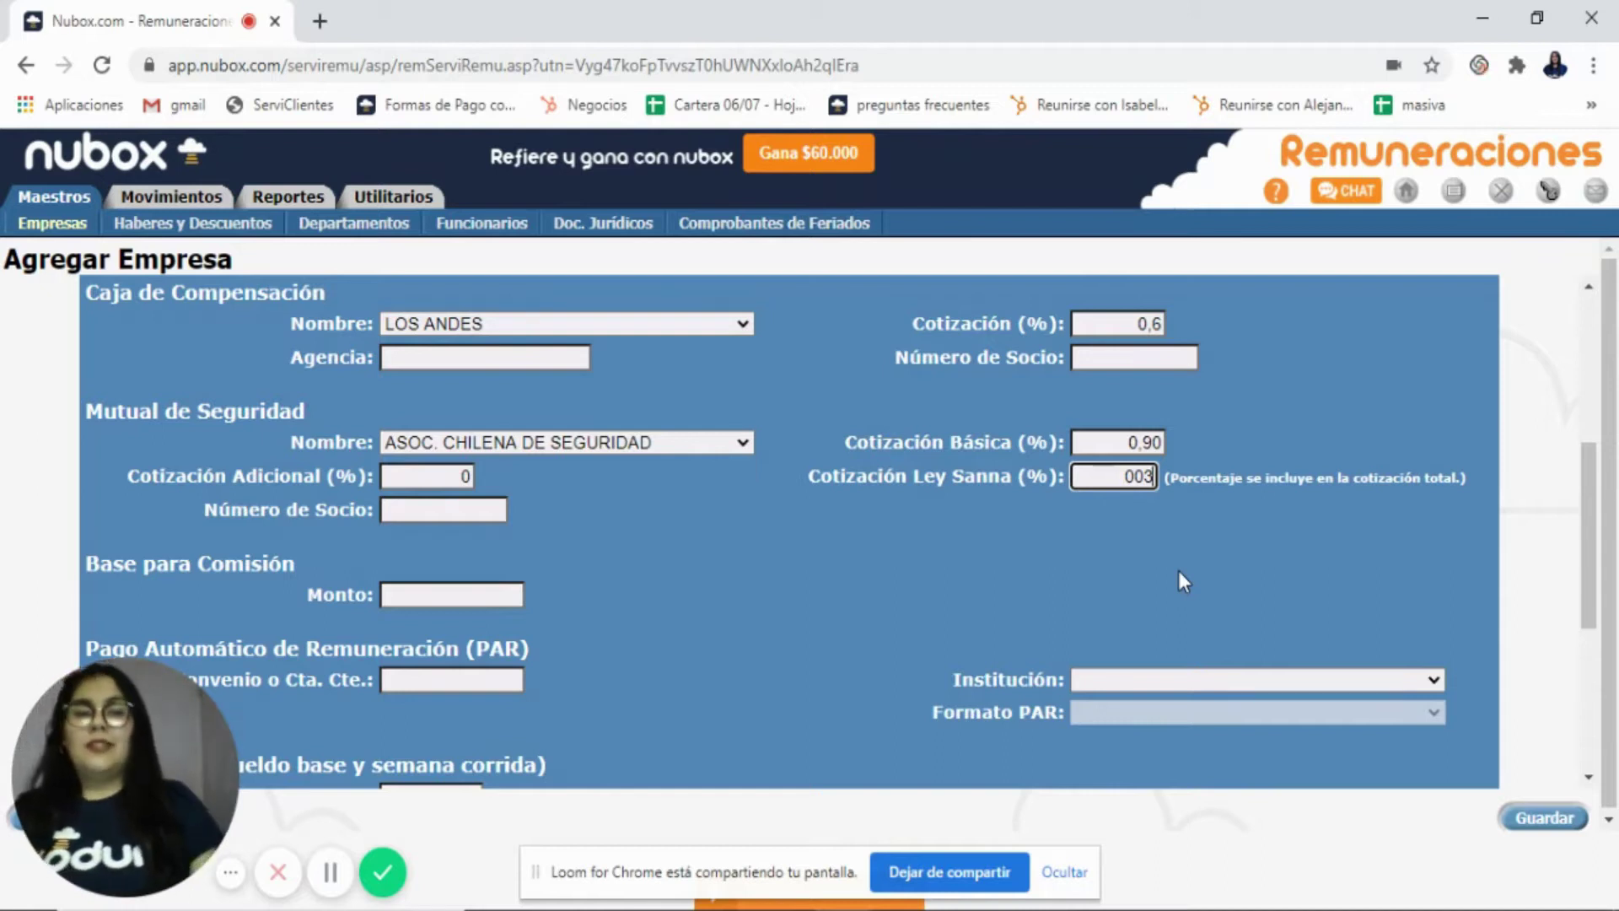
pyautogui.press('Left')
pyautogui.press('Left')
pyautogui.write(',')
pyautogui.click(1215, 575)
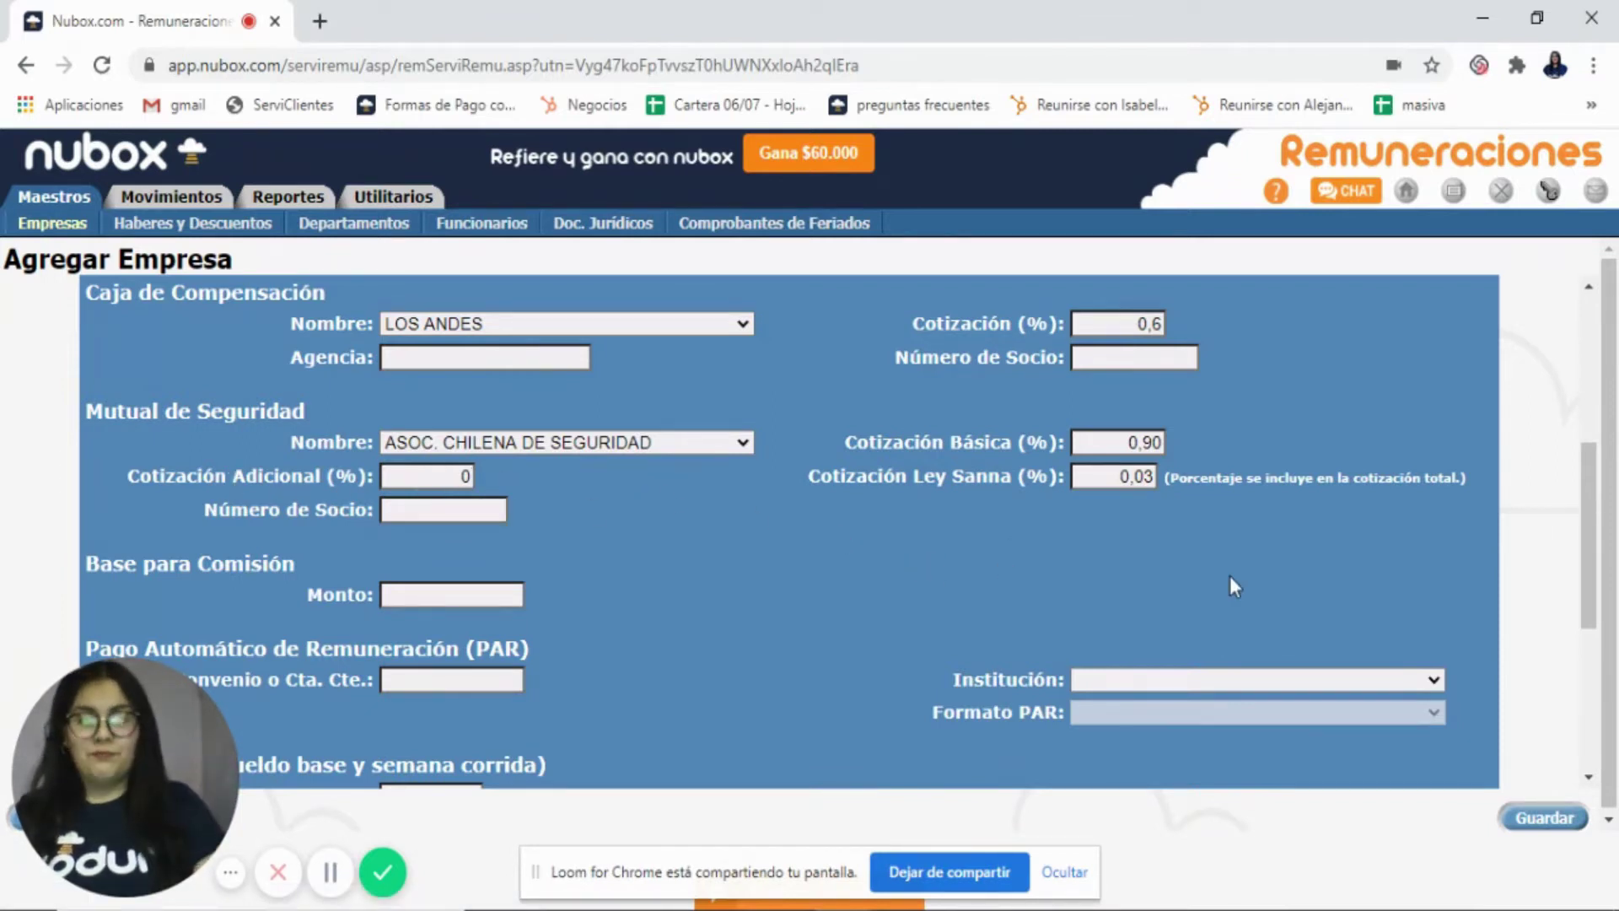
# Step: Switch Tiene APVC to SI to view the collective savings settings, and set it back to NO
pyautogui.moveTo(1580, 510); pyautogui.dragTo(1581, 626)
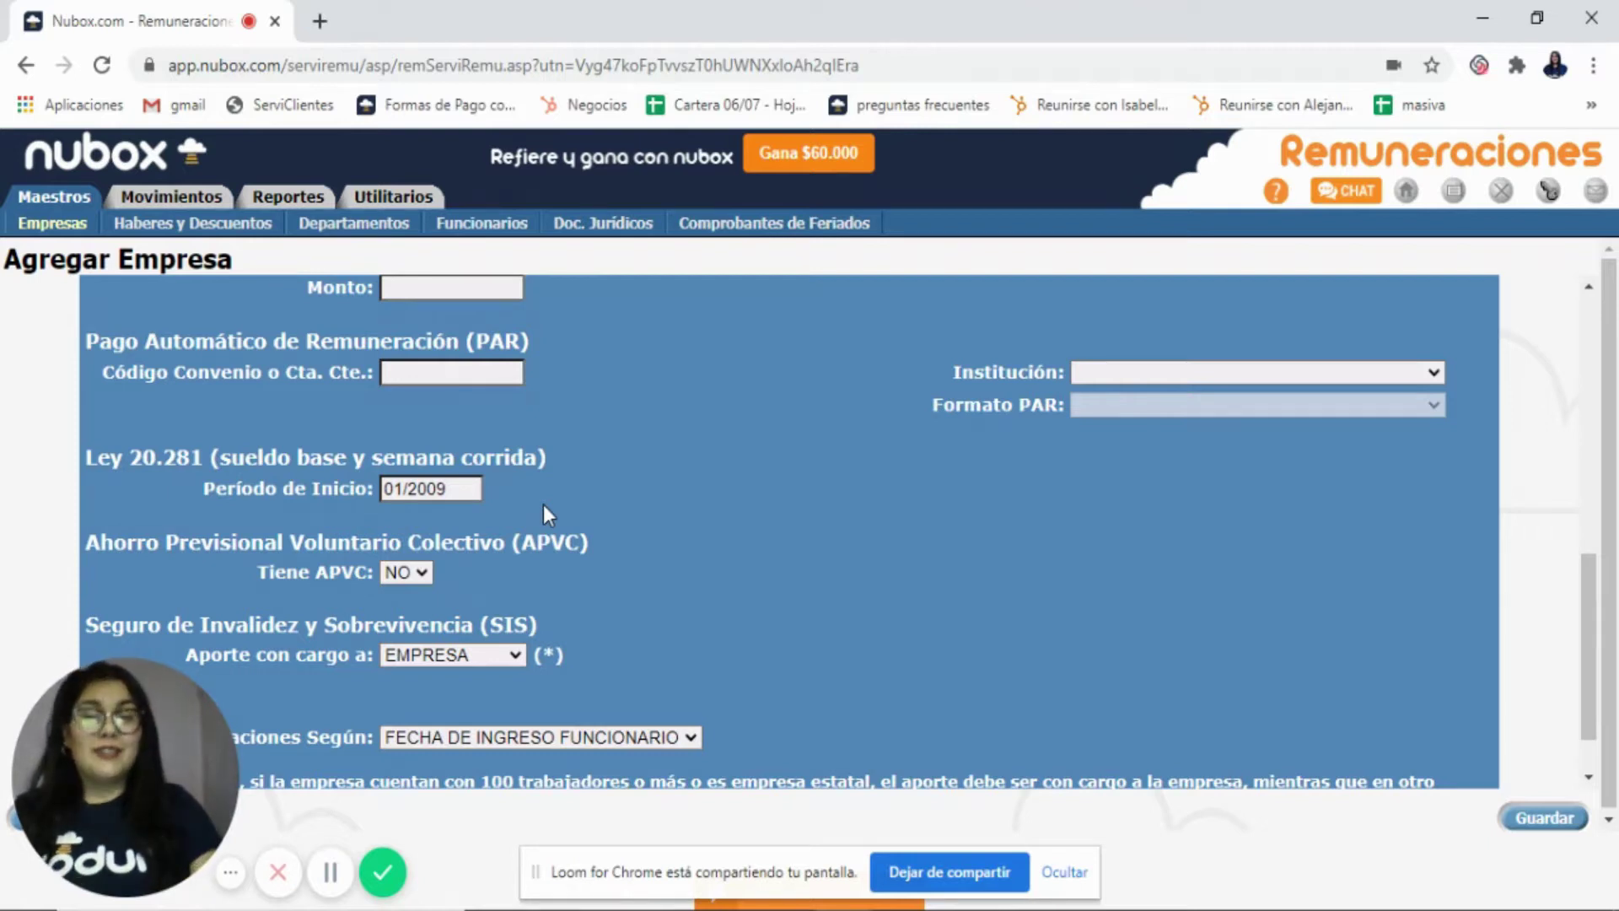
pyautogui.scroll(-1, 543, 504)
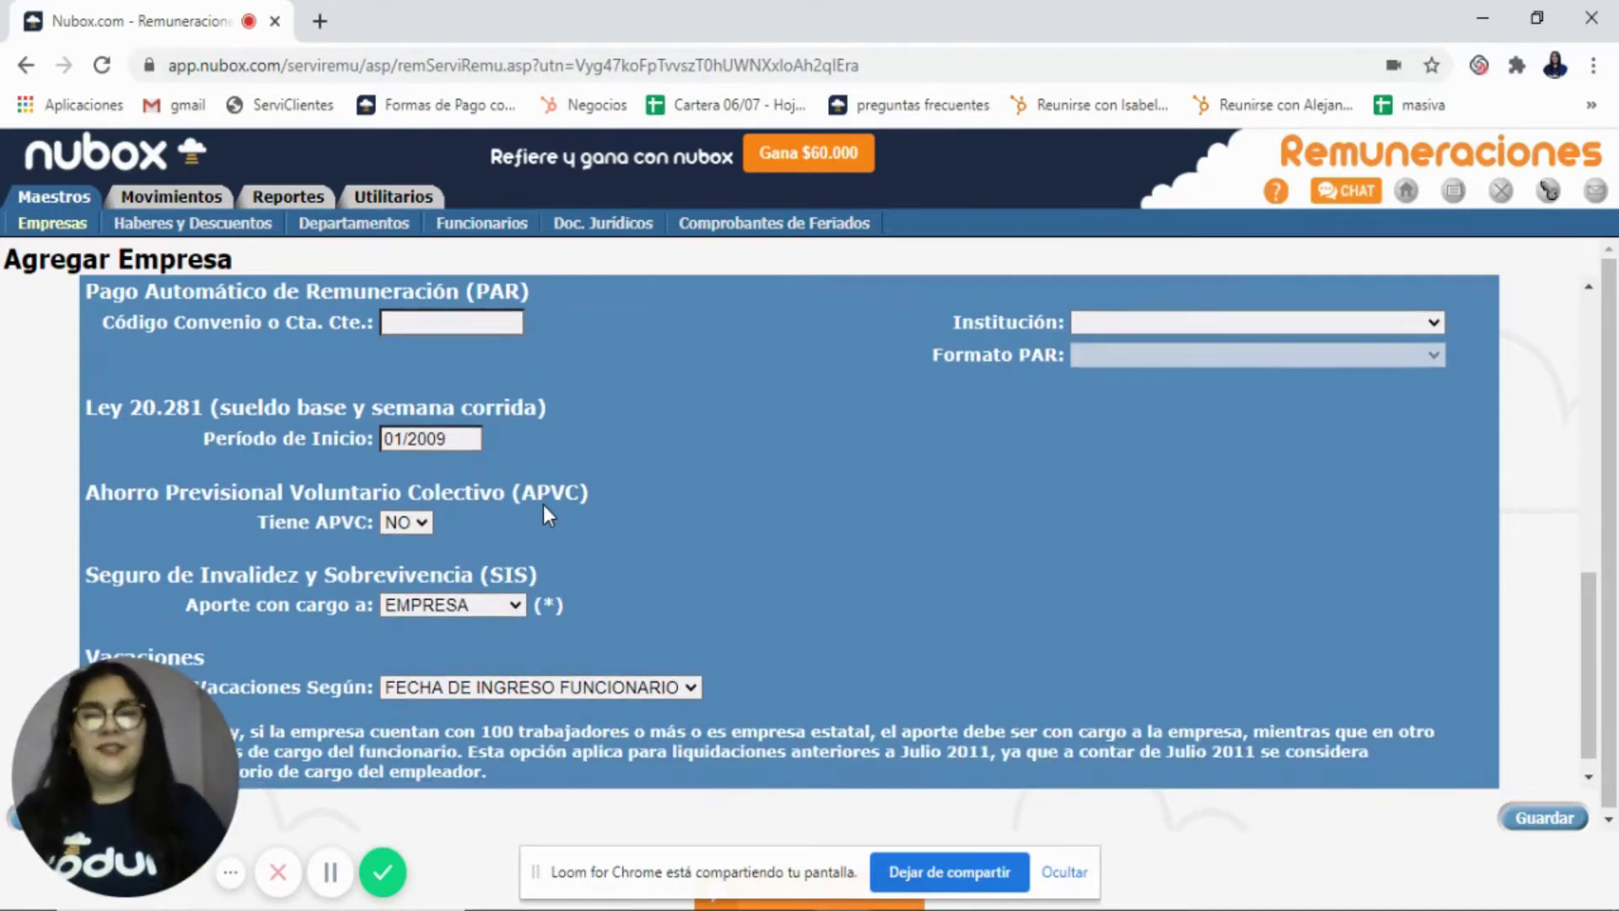
pyautogui.scroll(-1, 543, 504)
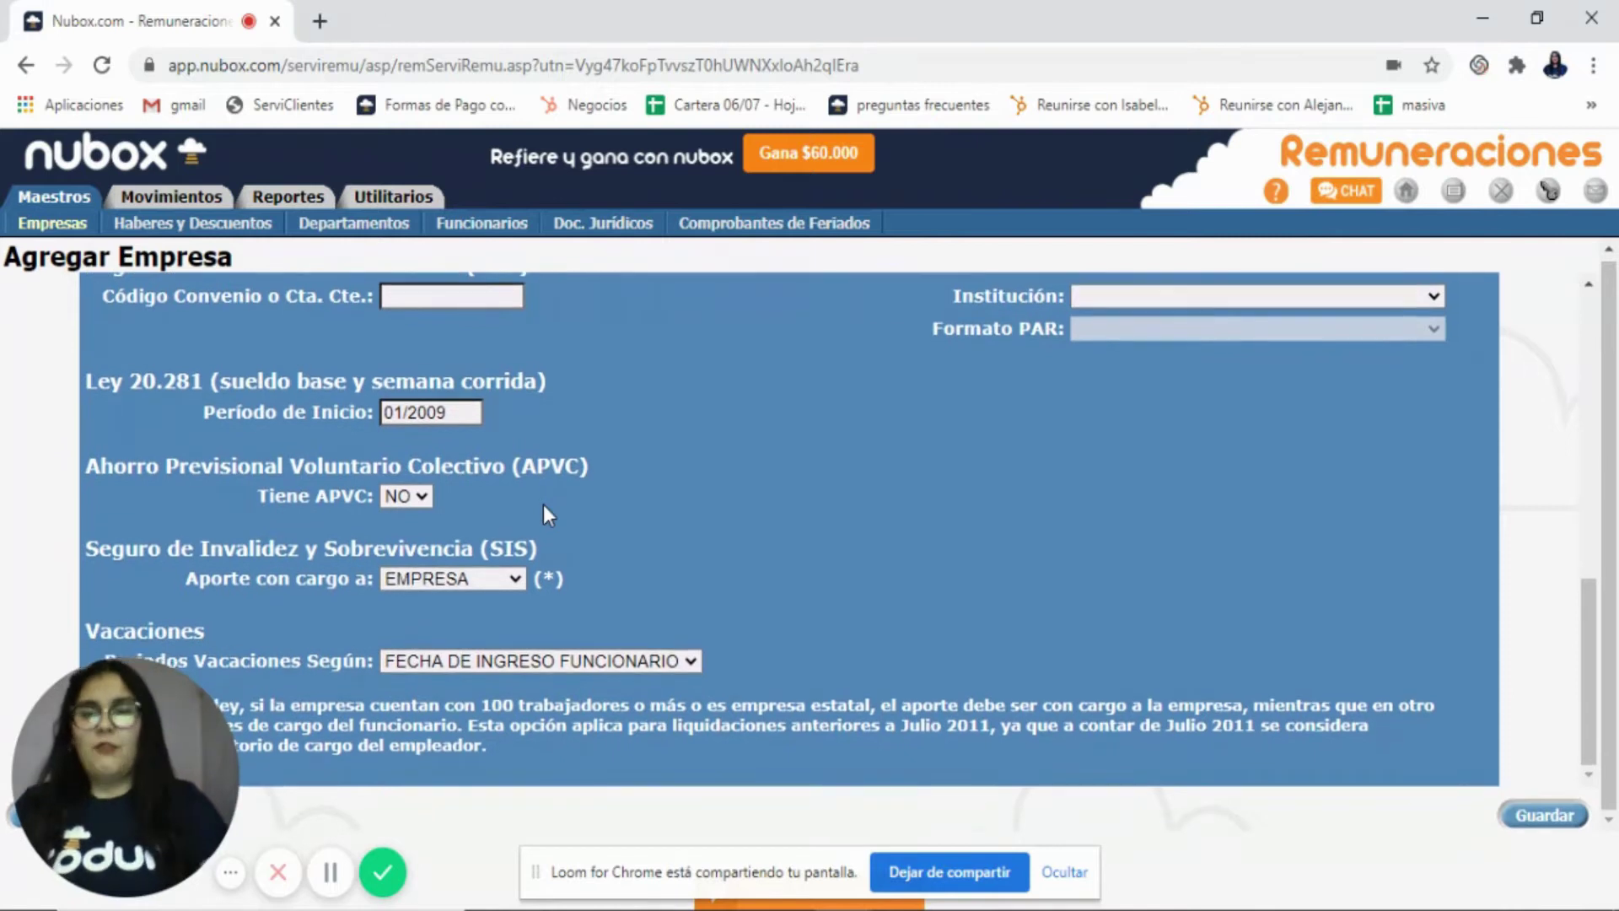
pyautogui.click(407, 496)
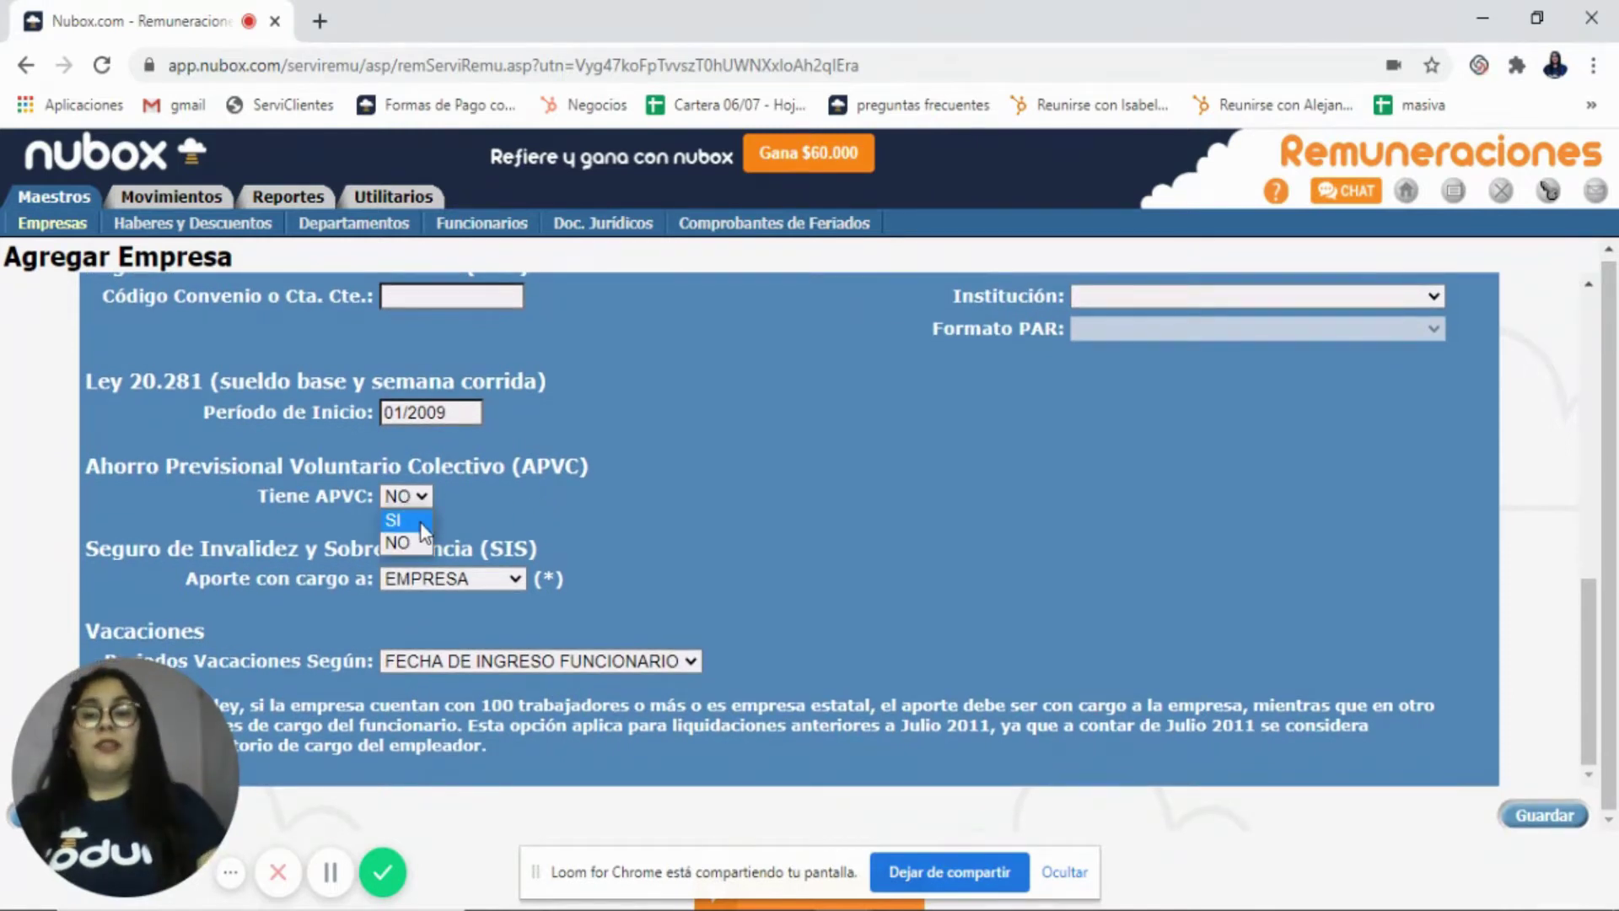
pyautogui.click(403, 520)
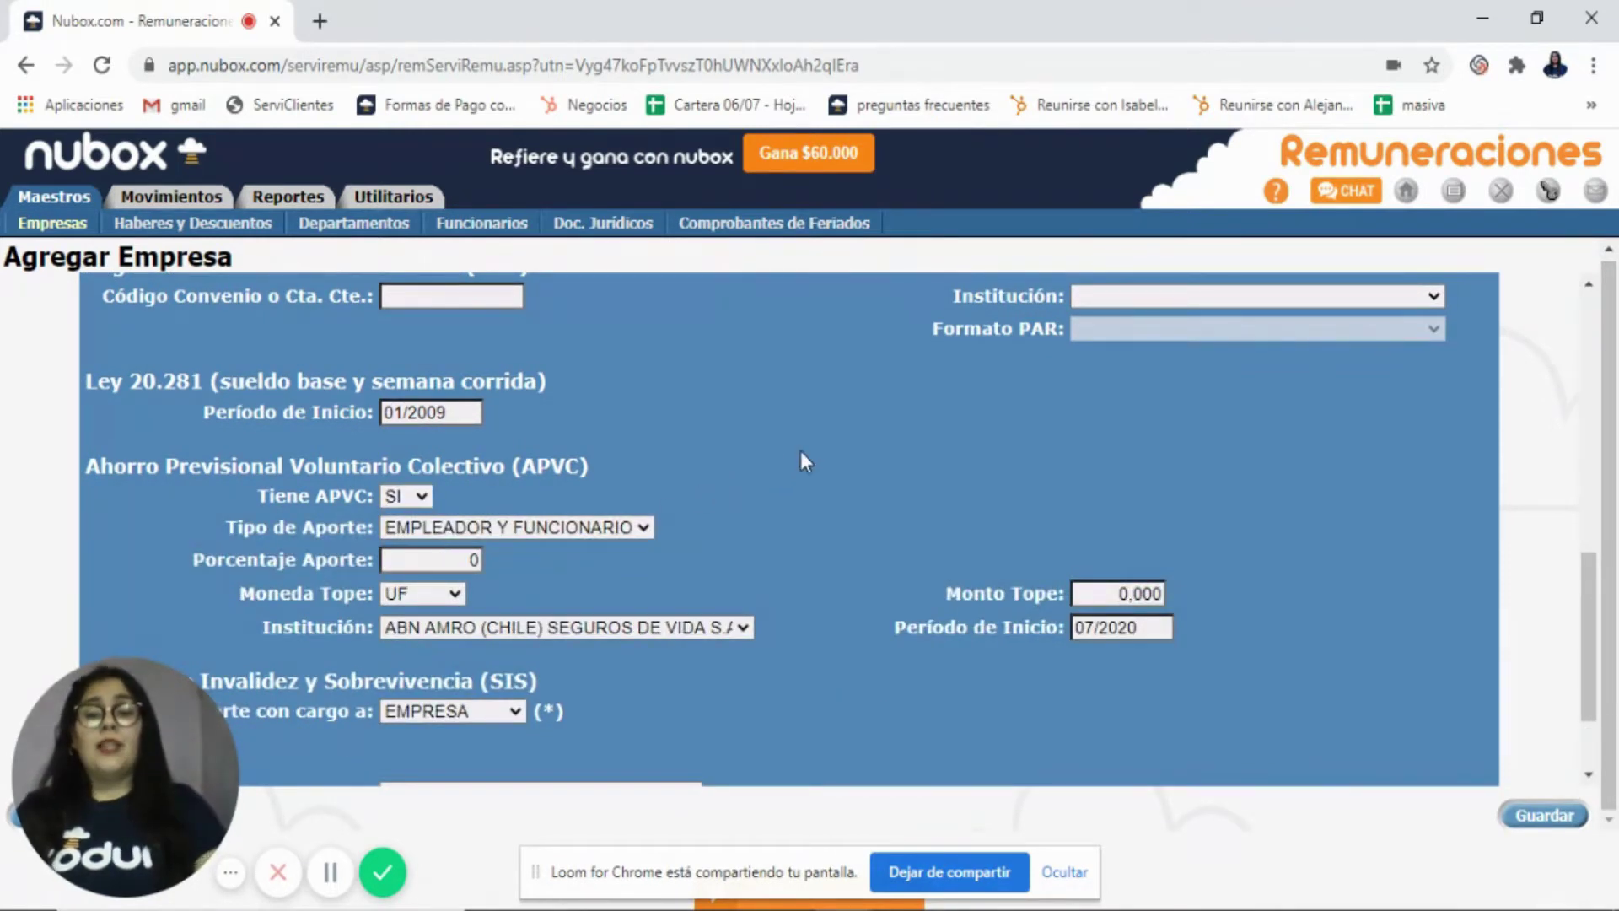
pyautogui.scroll(-2, 801, 452)
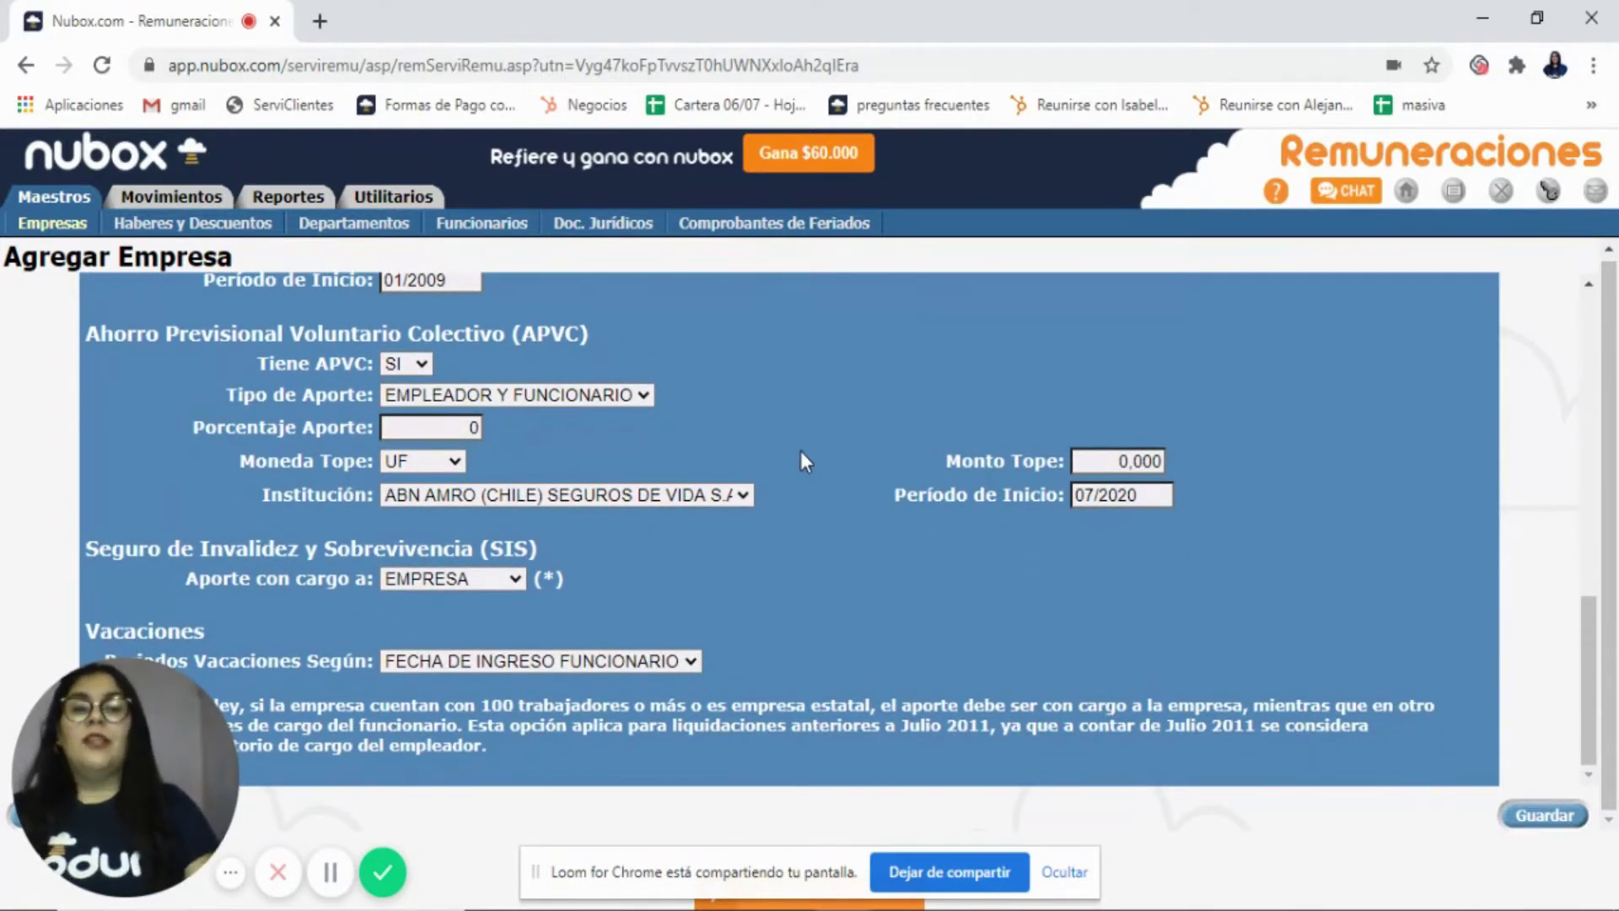
pyautogui.click(411, 364)
pyautogui.click(419, 410)
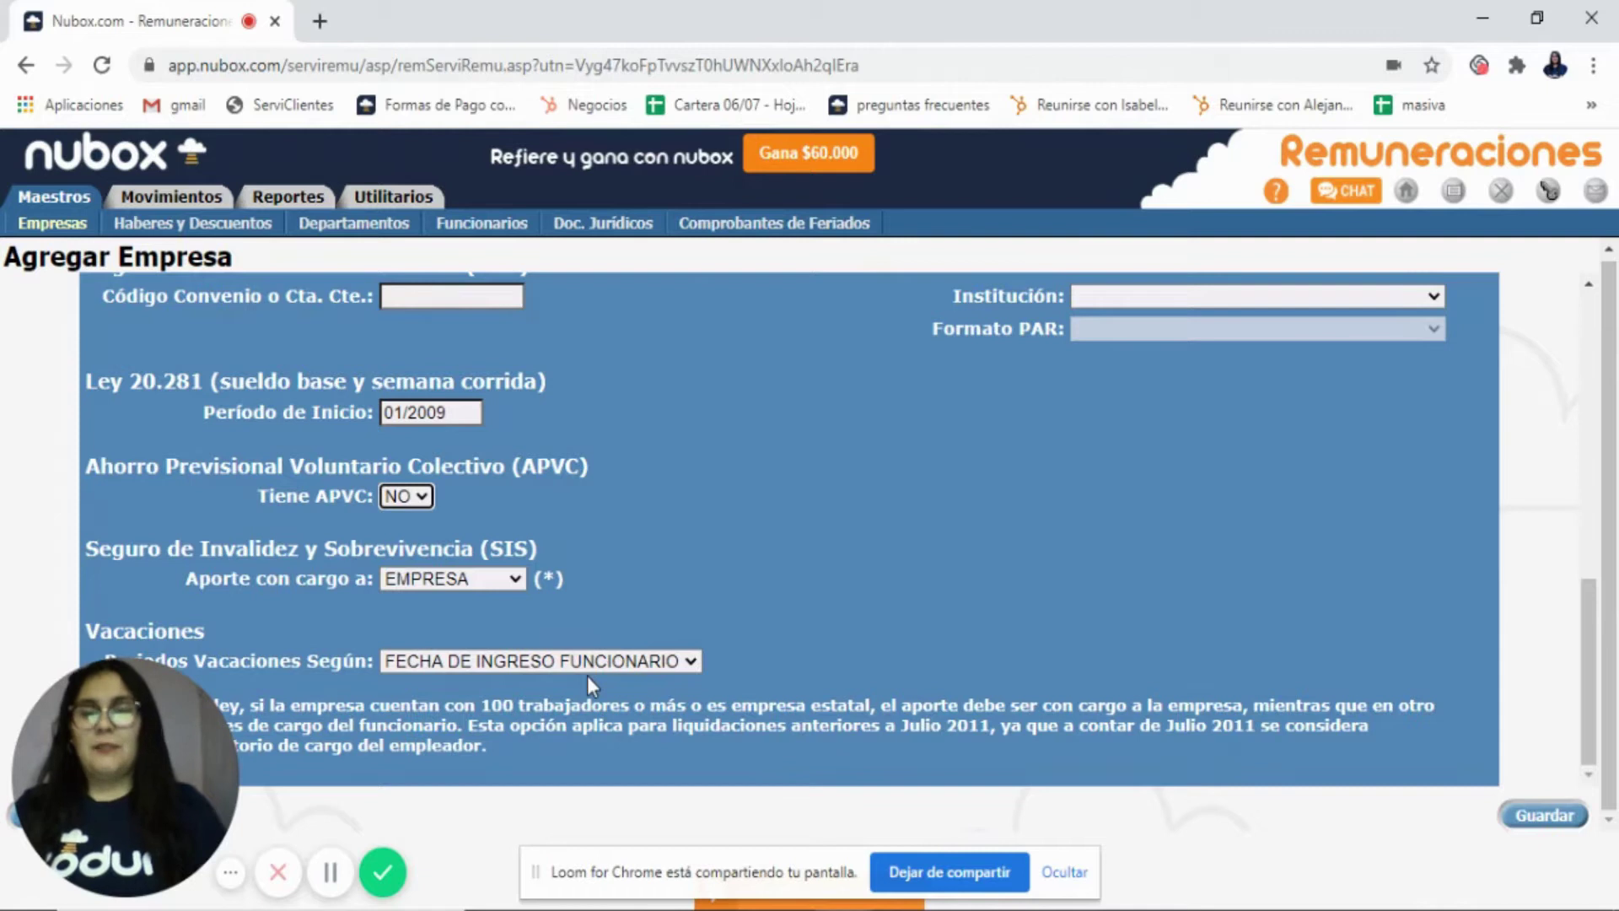
# Step: Look at the FECHA DE CORTE option for vacation periods, return to FECHA DE INGRESO FUNCIONARIO, and save the company
pyautogui.click(667, 662)
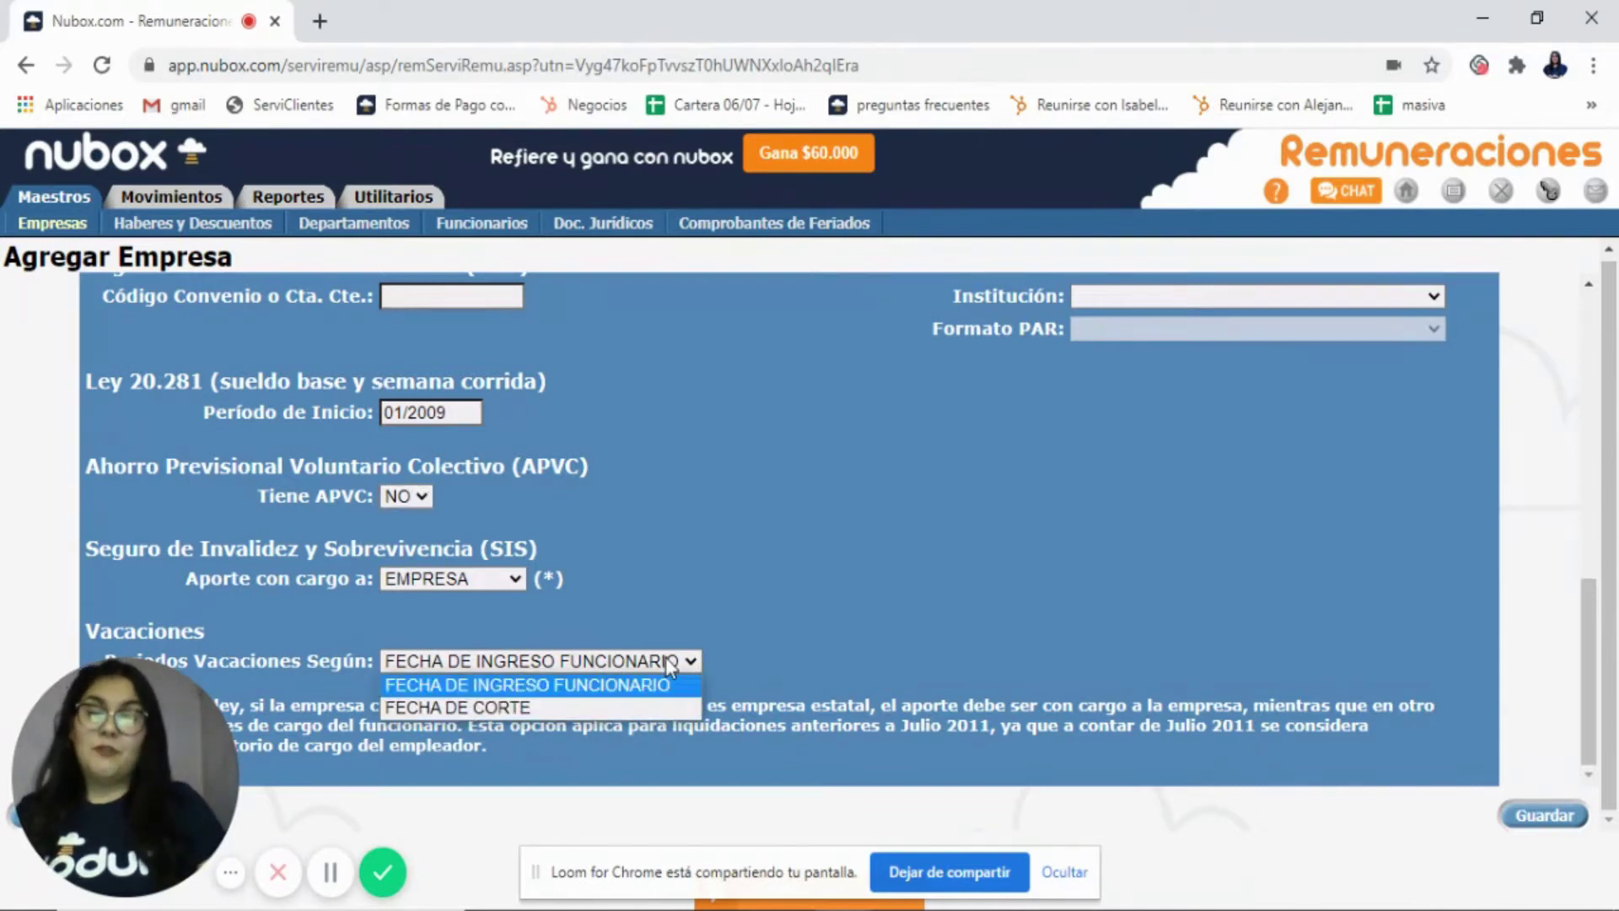
pyautogui.click(629, 700)
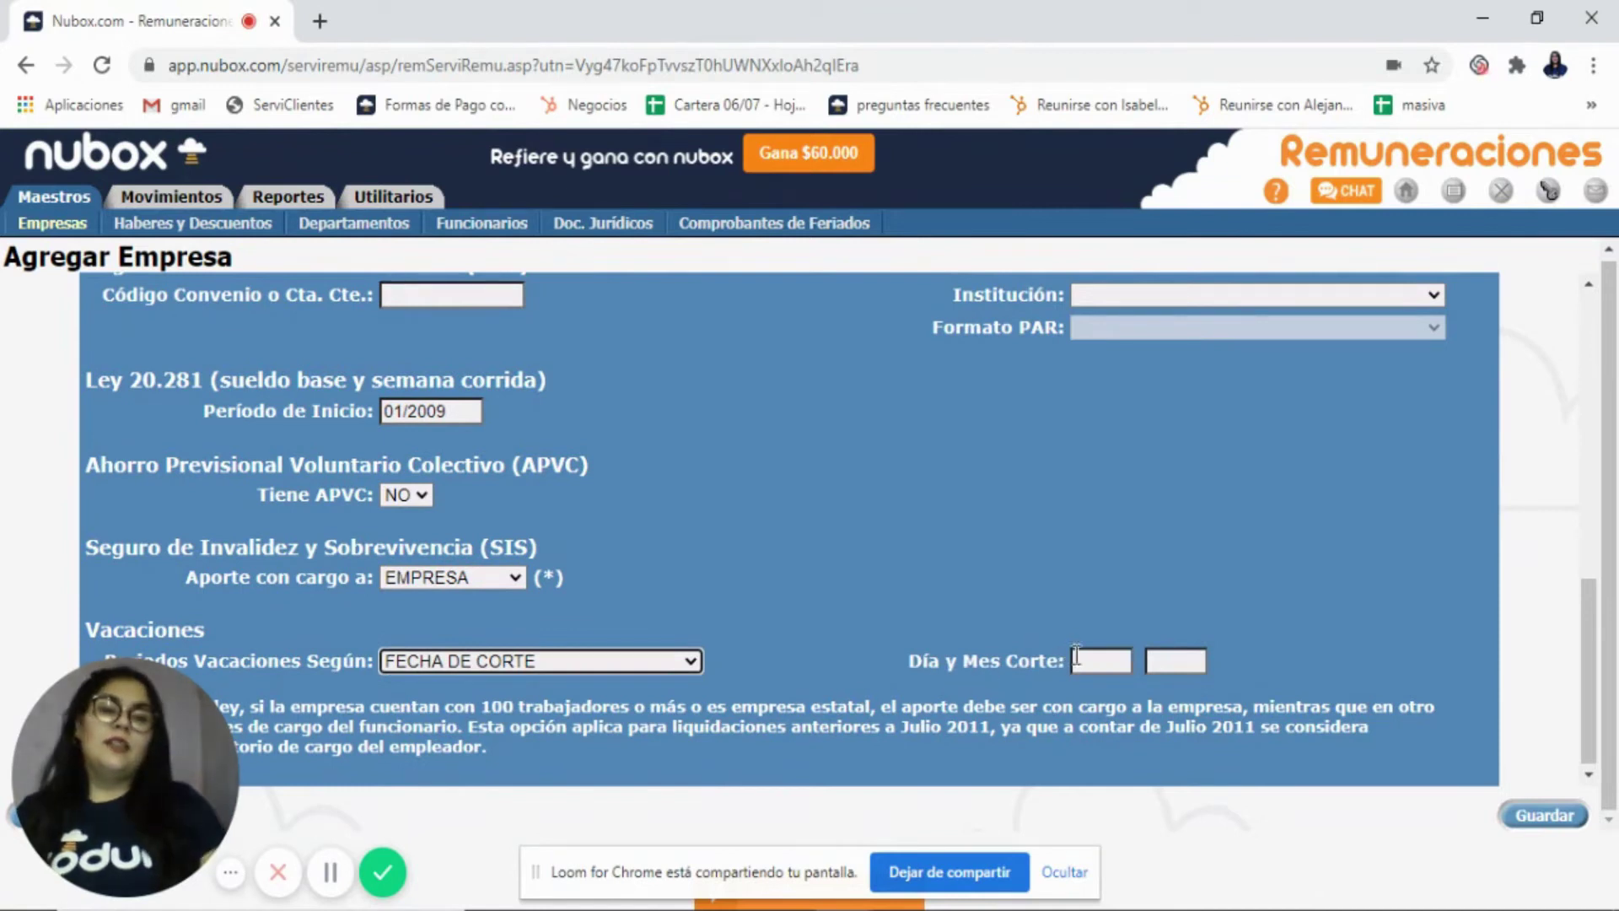
pyautogui.click(614, 659)
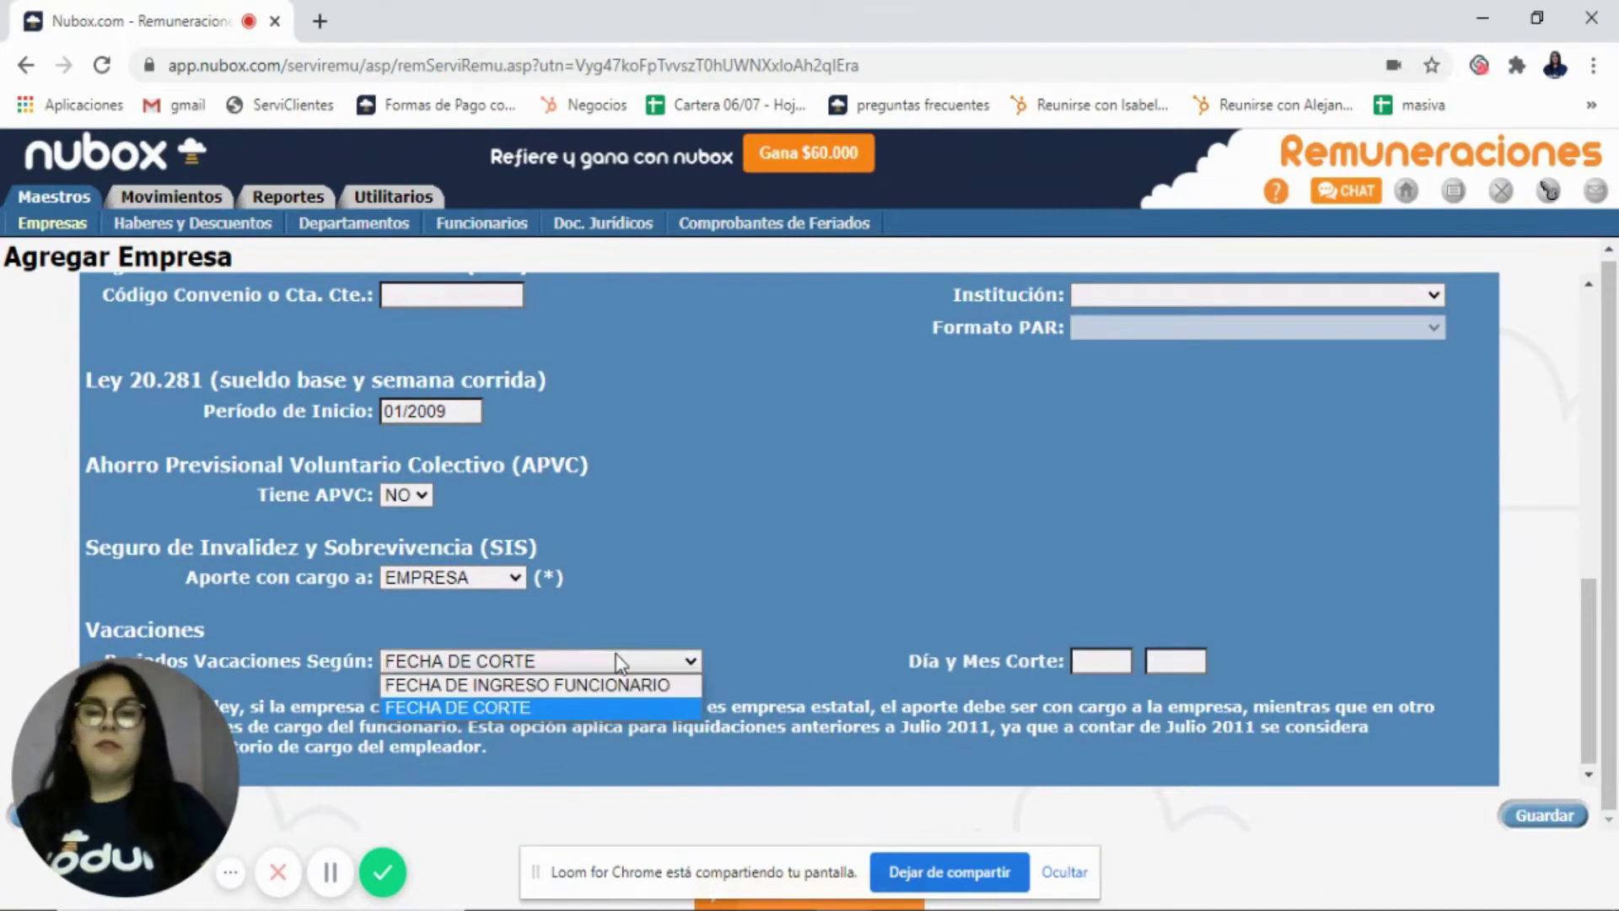
pyautogui.click(574, 685)
pyautogui.click(818, 641)
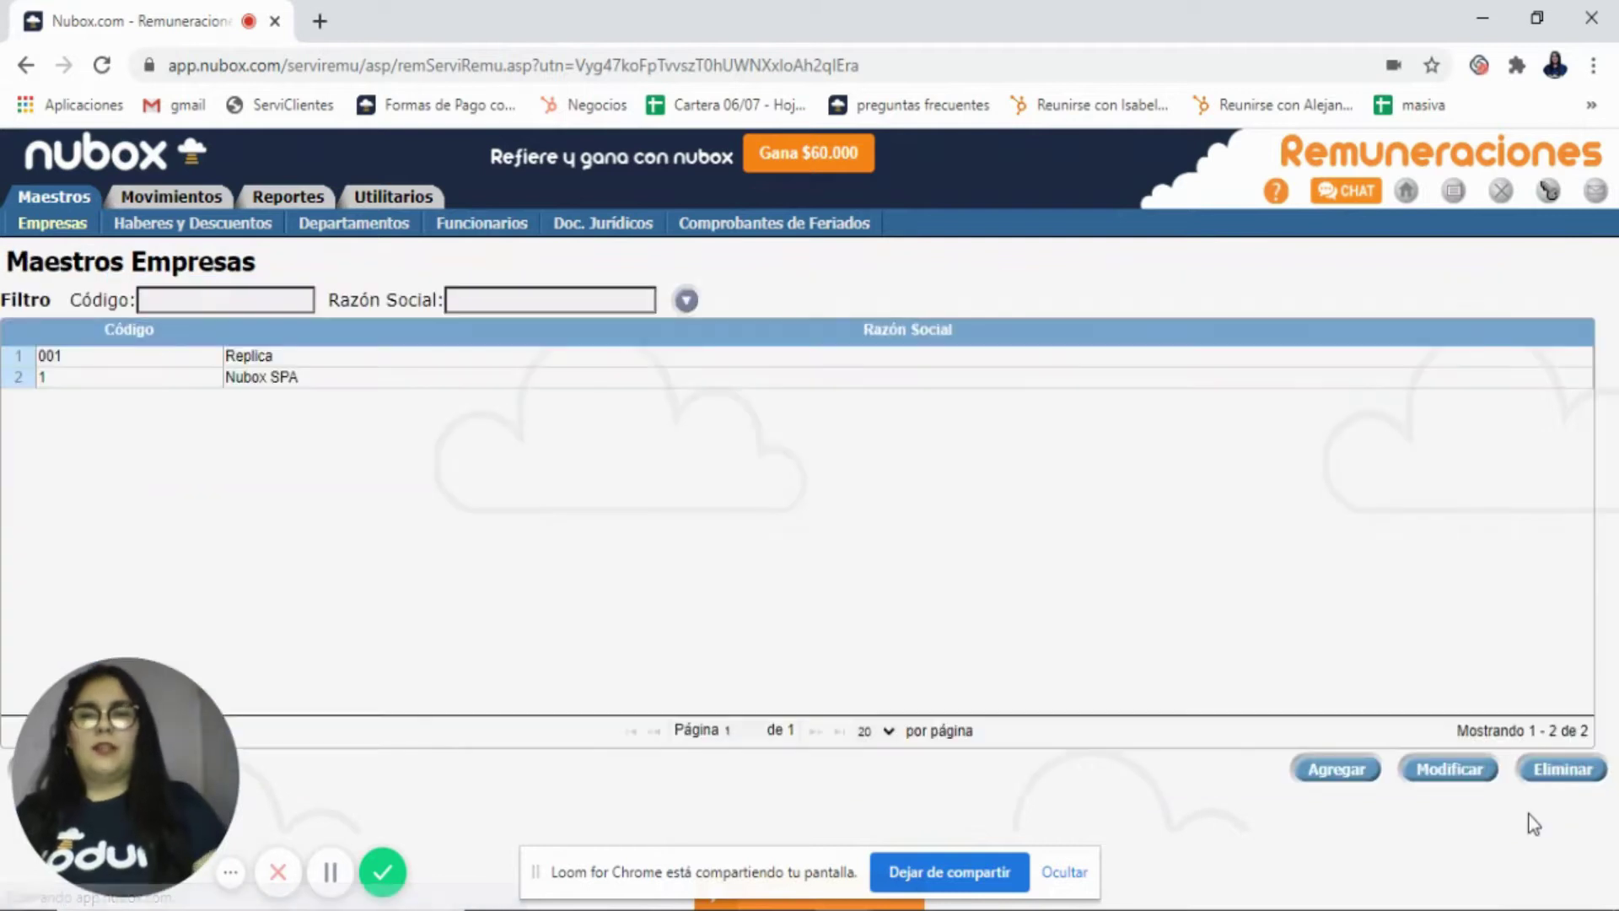
# Step: Open the departments list for company 1, Nubox SPA
pyautogui.click(759, 382)
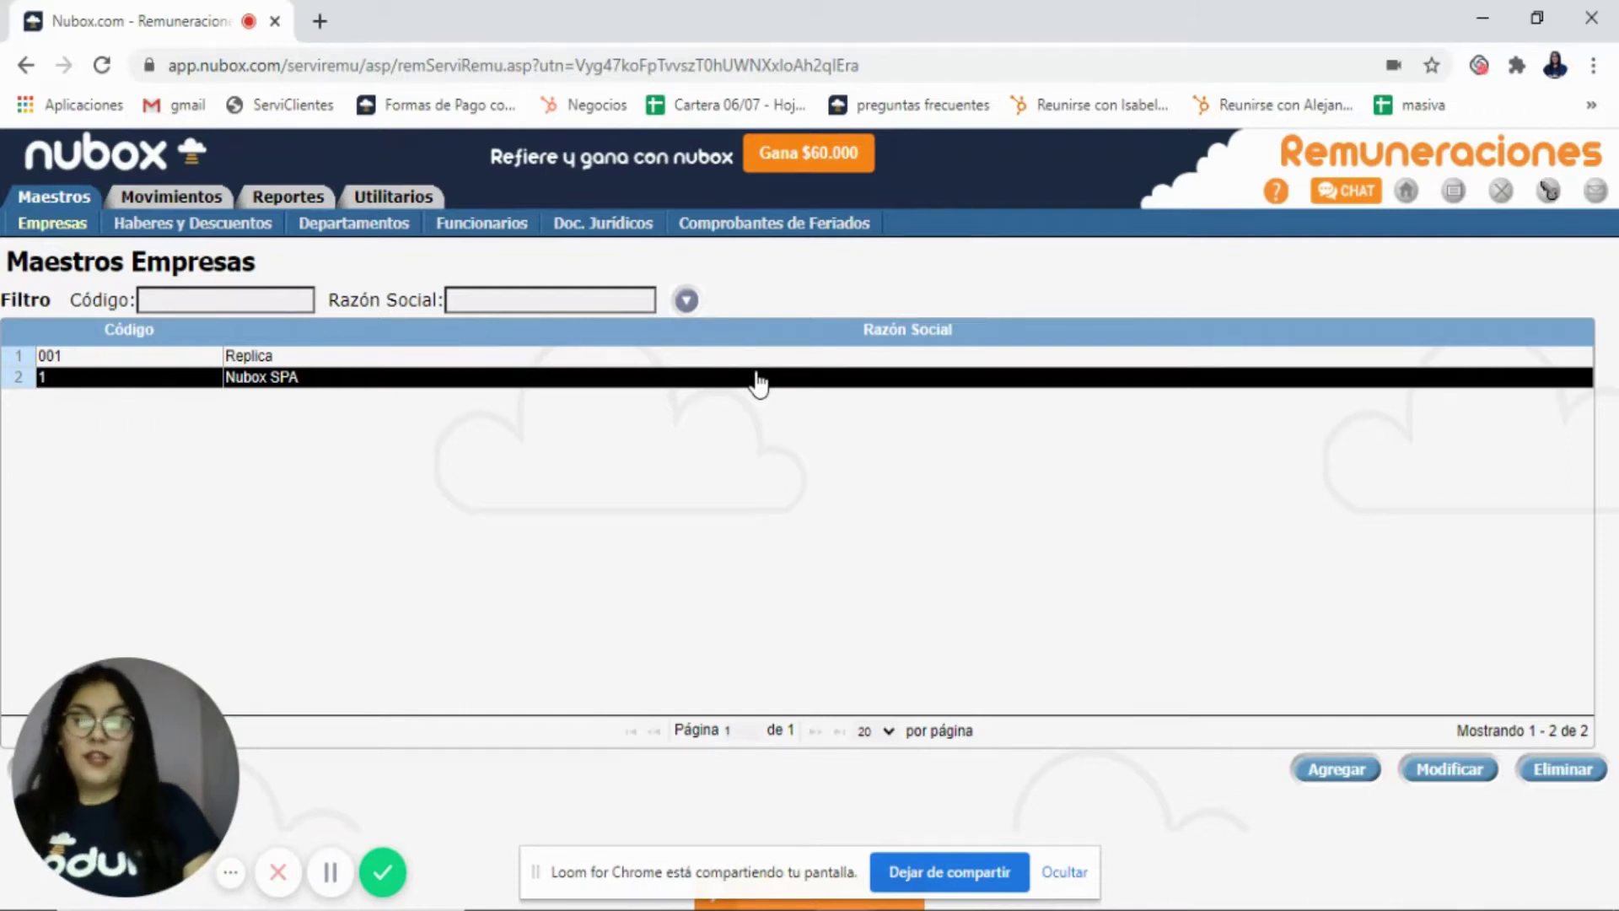
pyautogui.click(352, 232)
pyautogui.click(1378, 259)
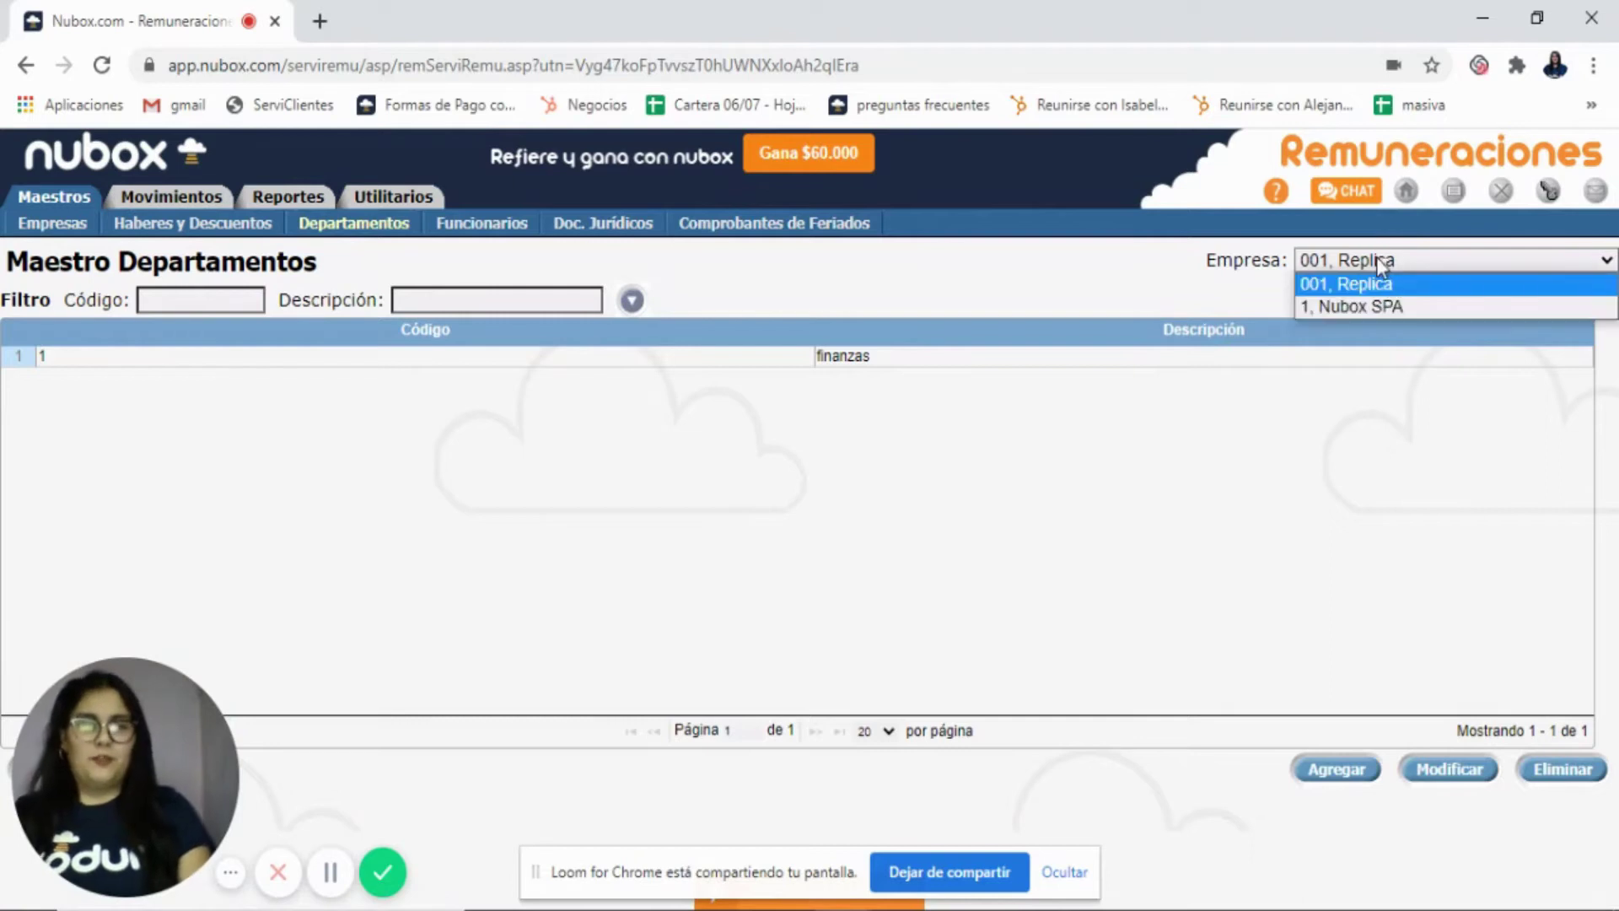
pyautogui.click(1339, 305)
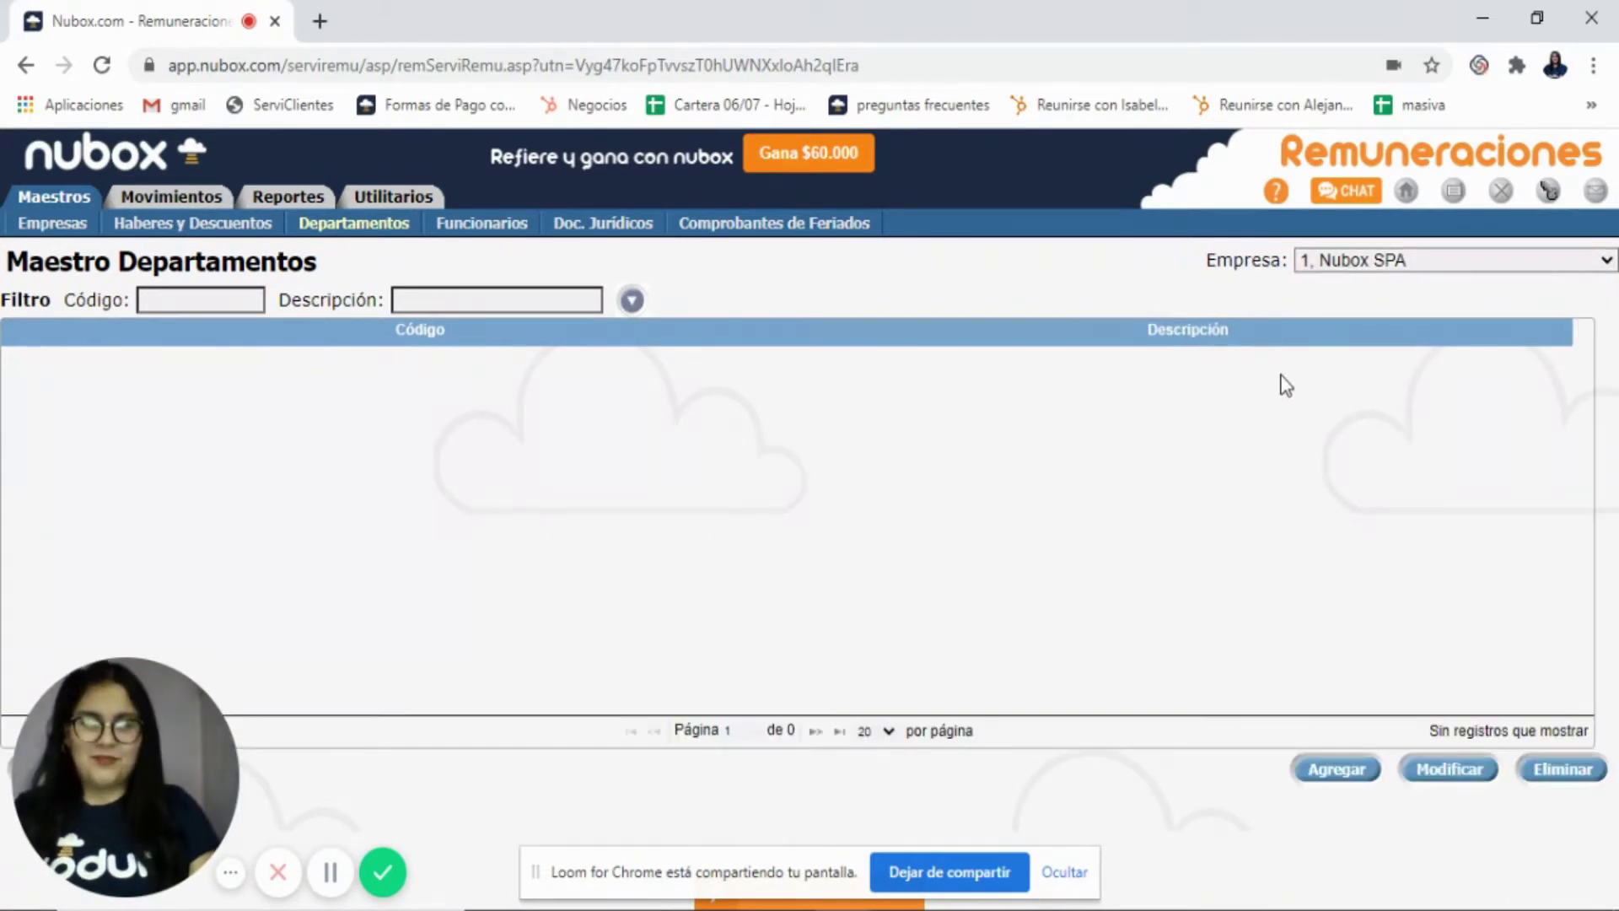
# Step: Fill in a new department for Nubox SPA with code 1 and the description Administracion
pyautogui.click(1322, 782)
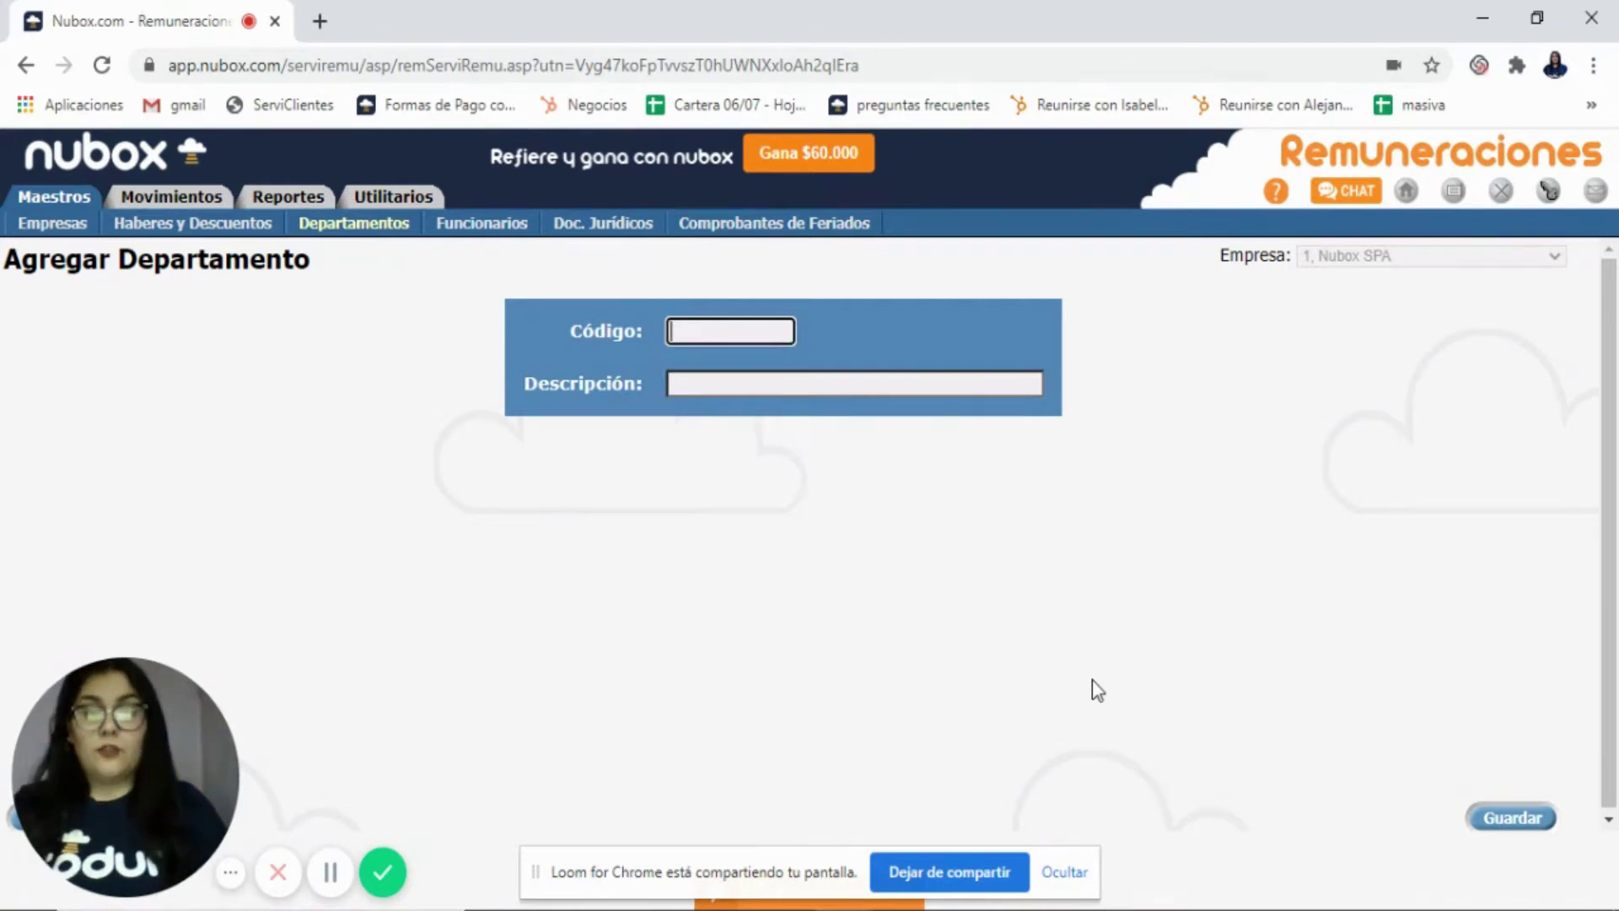
pyautogui.write('1')
pyautogui.click(997, 385)
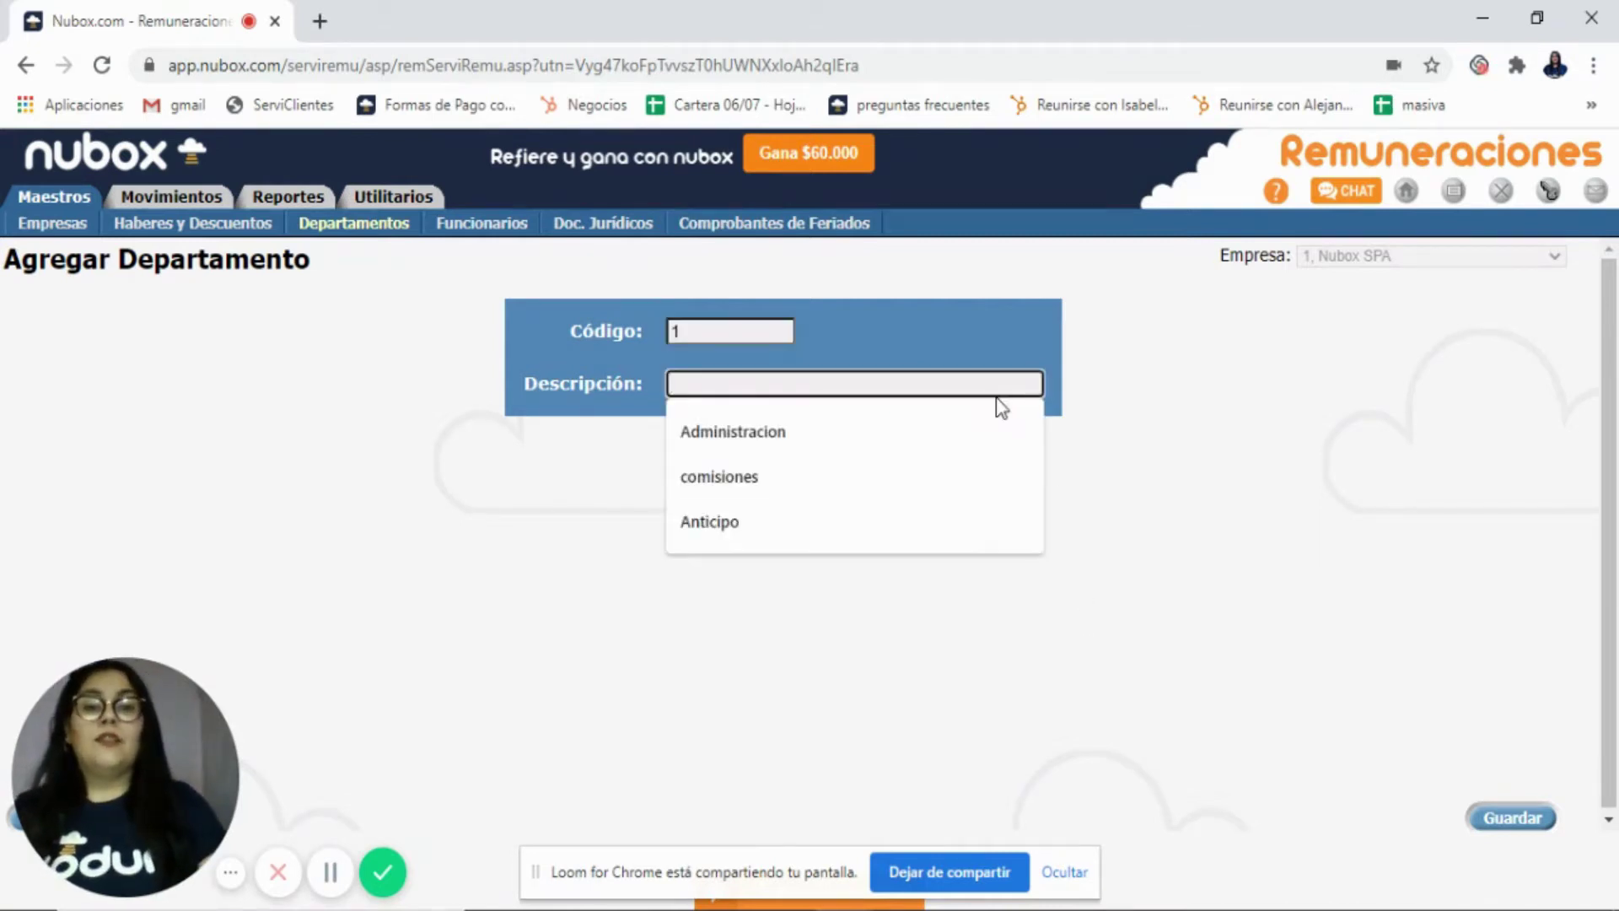
pyautogui.click(921, 428)
pyautogui.click(977, 497)
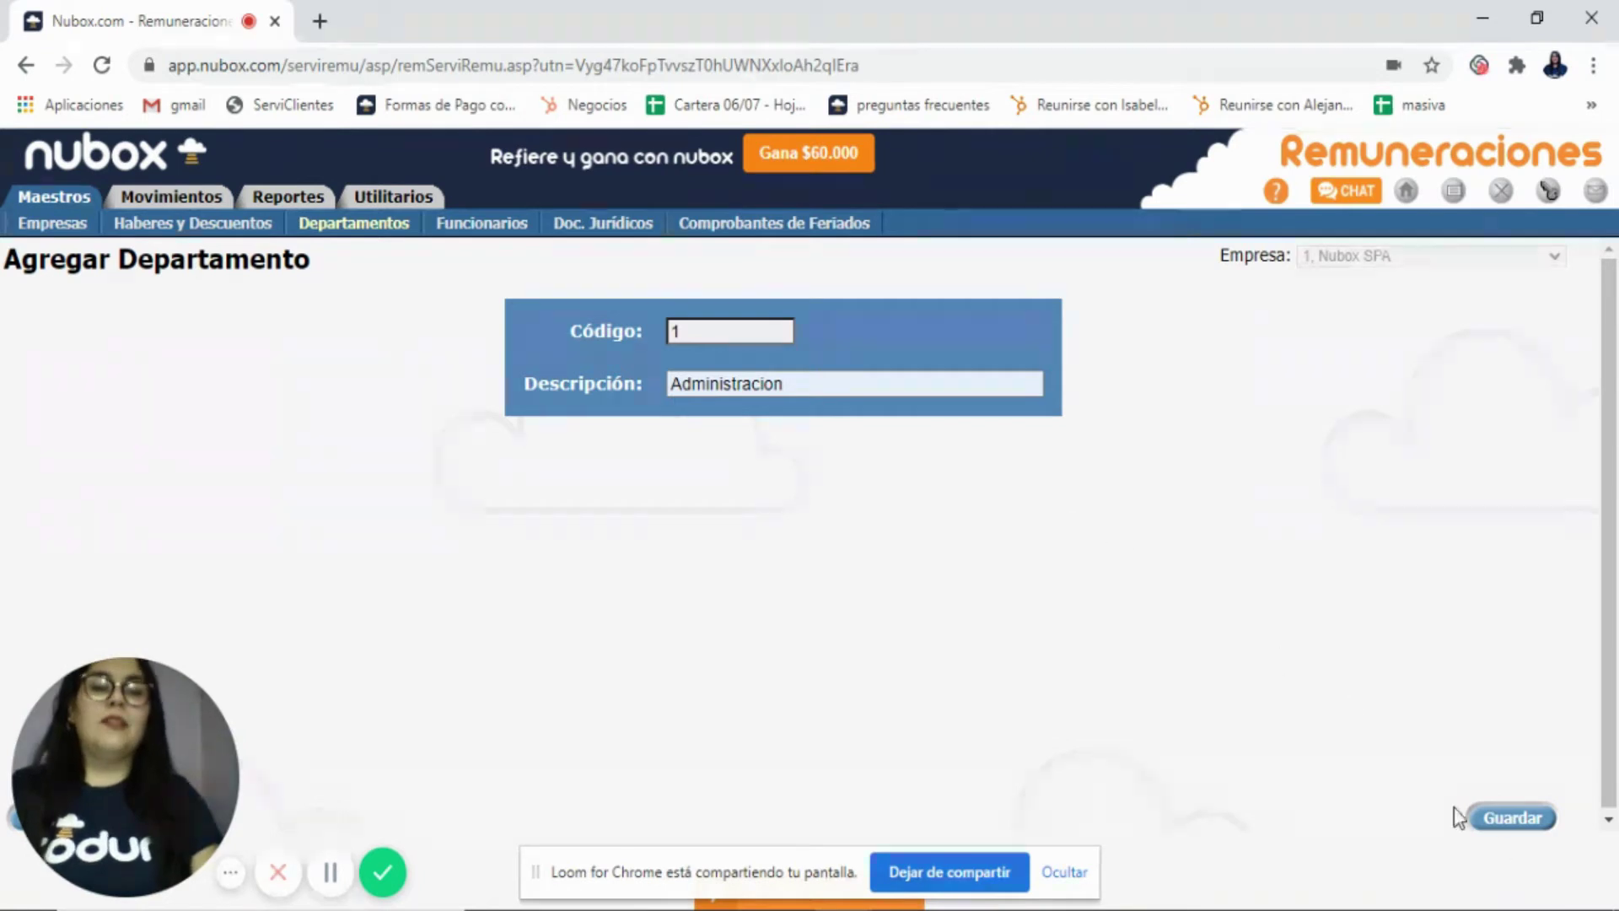
# Step: Save the Administracion department and start a new employee record for Nubox SPA
pyautogui.click(1509, 823)
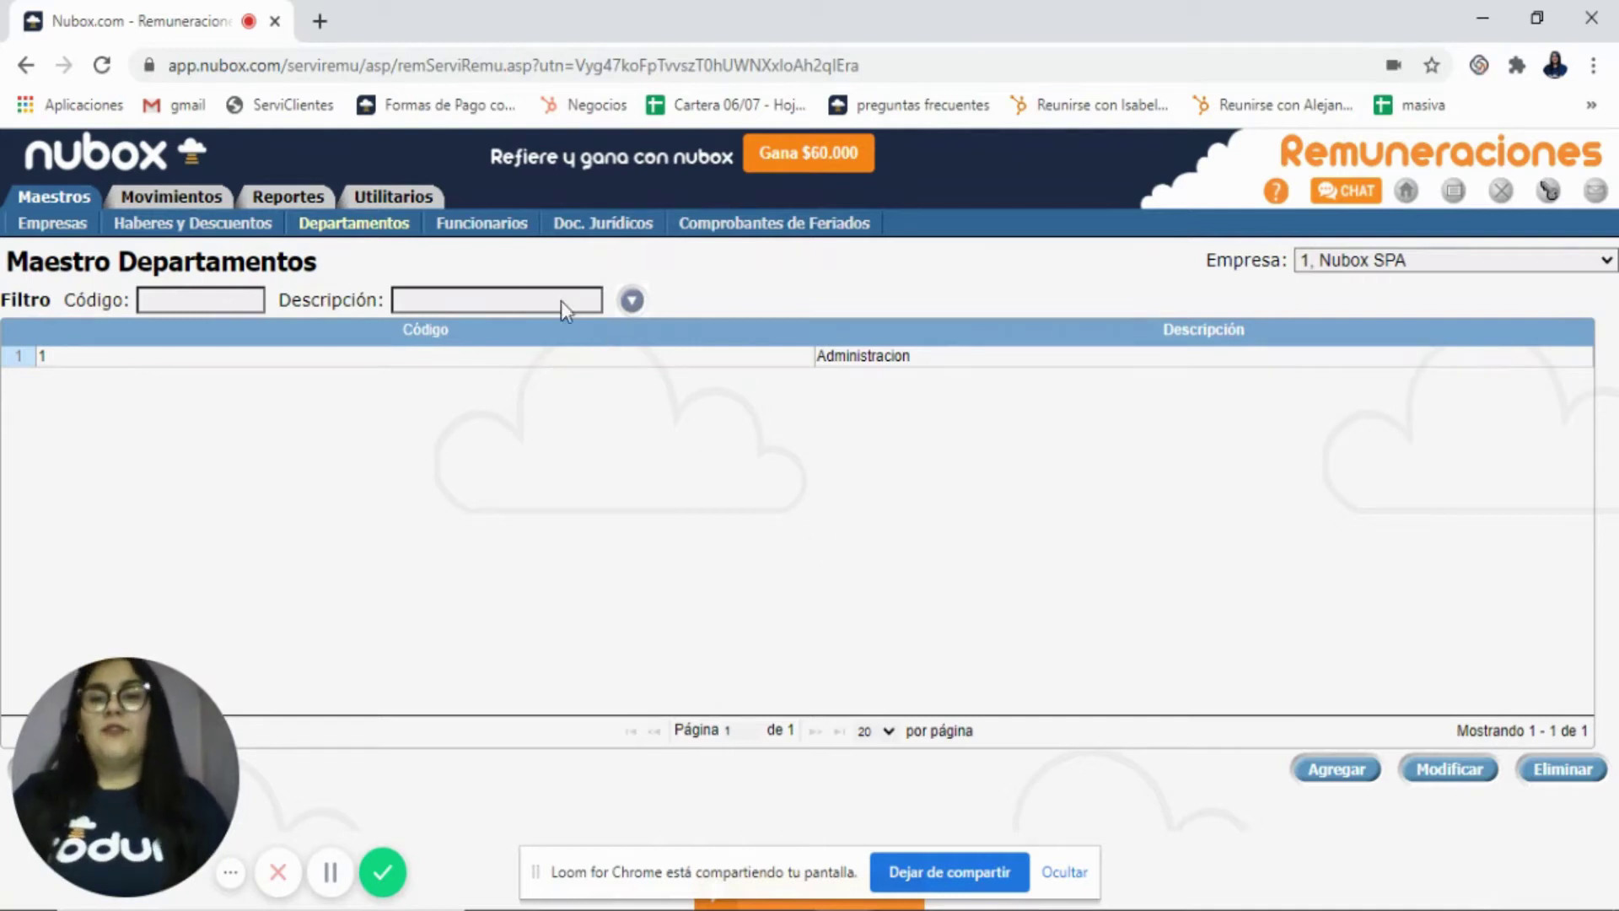
pyautogui.click(507, 242)
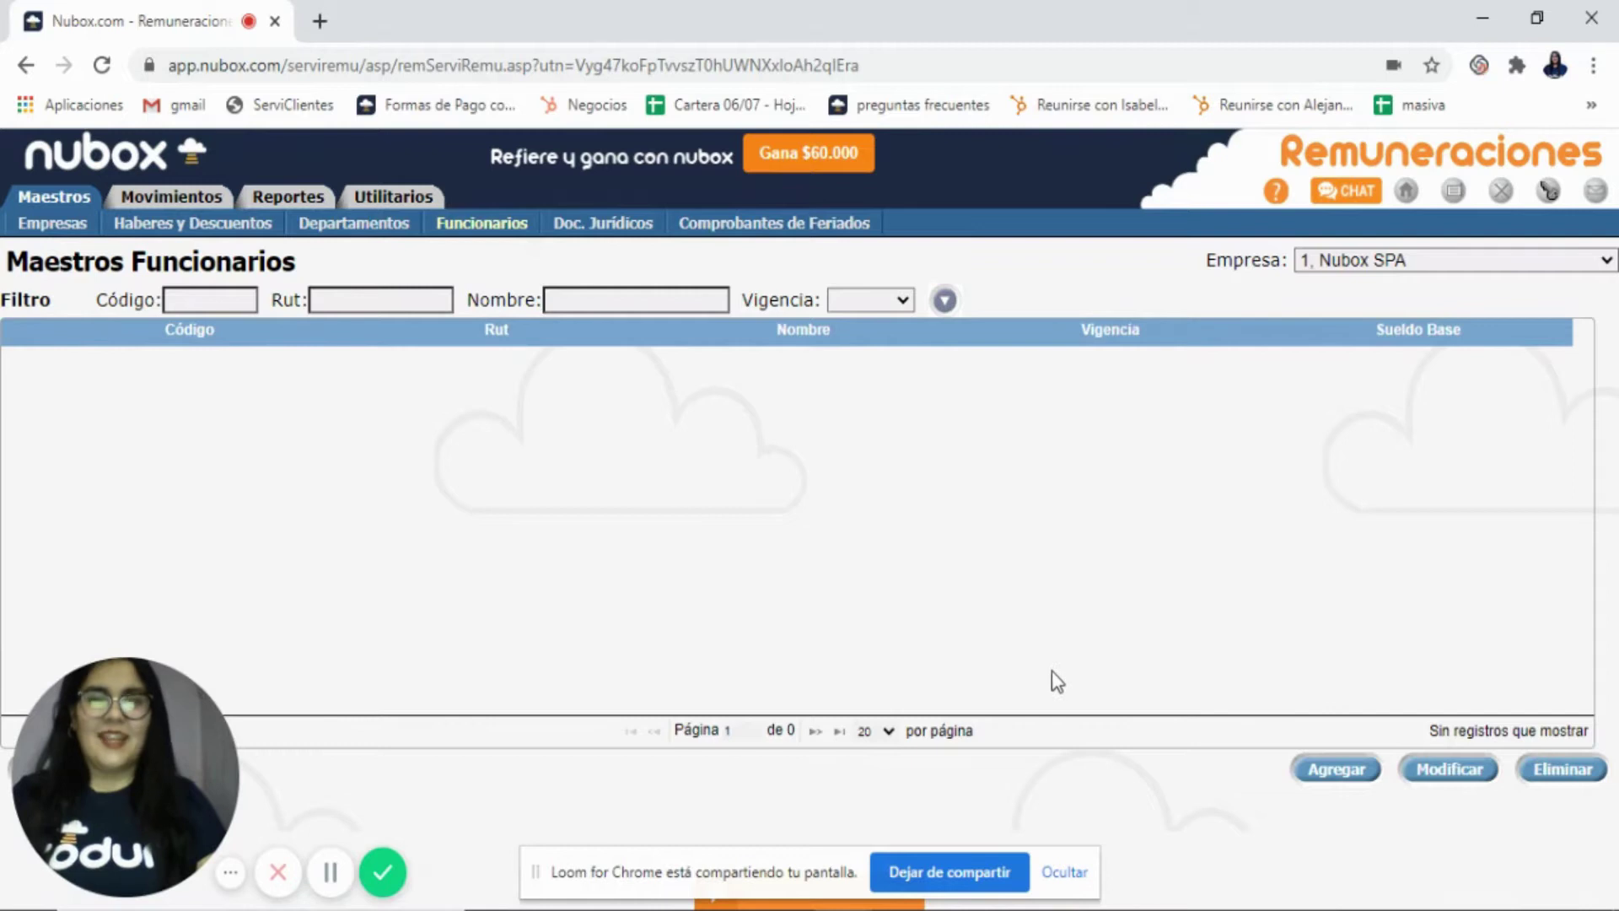
pyautogui.click(1336, 769)
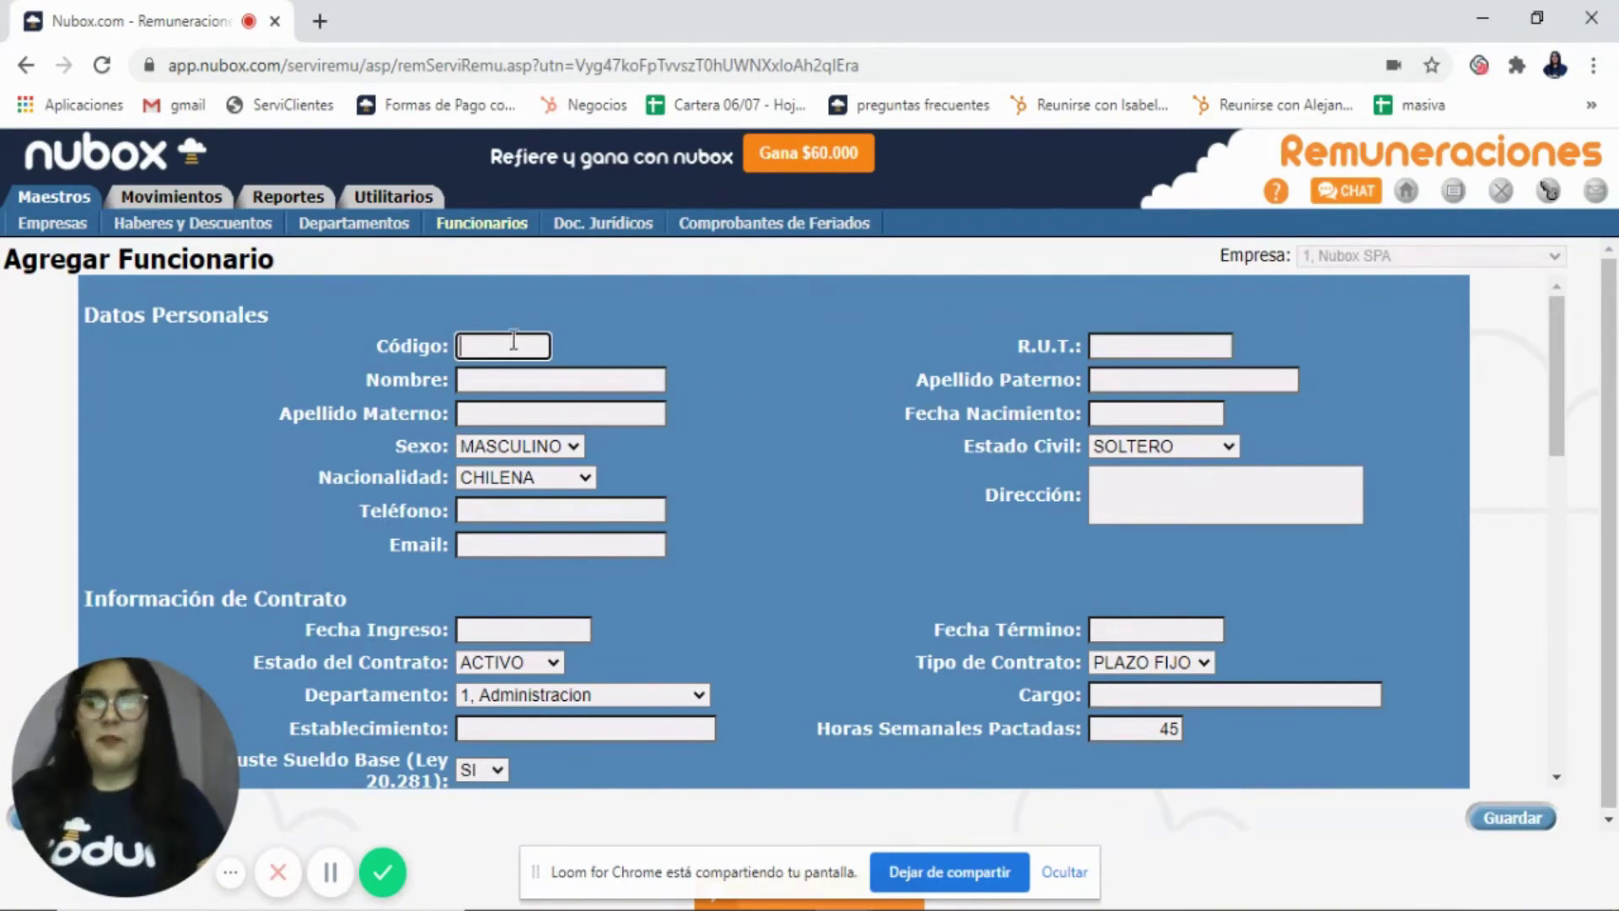
# Step: Set the employee's code to 1 and fill in the R.U.T., name, paternal surname and address from the saved entries
pyautogui.write('1')
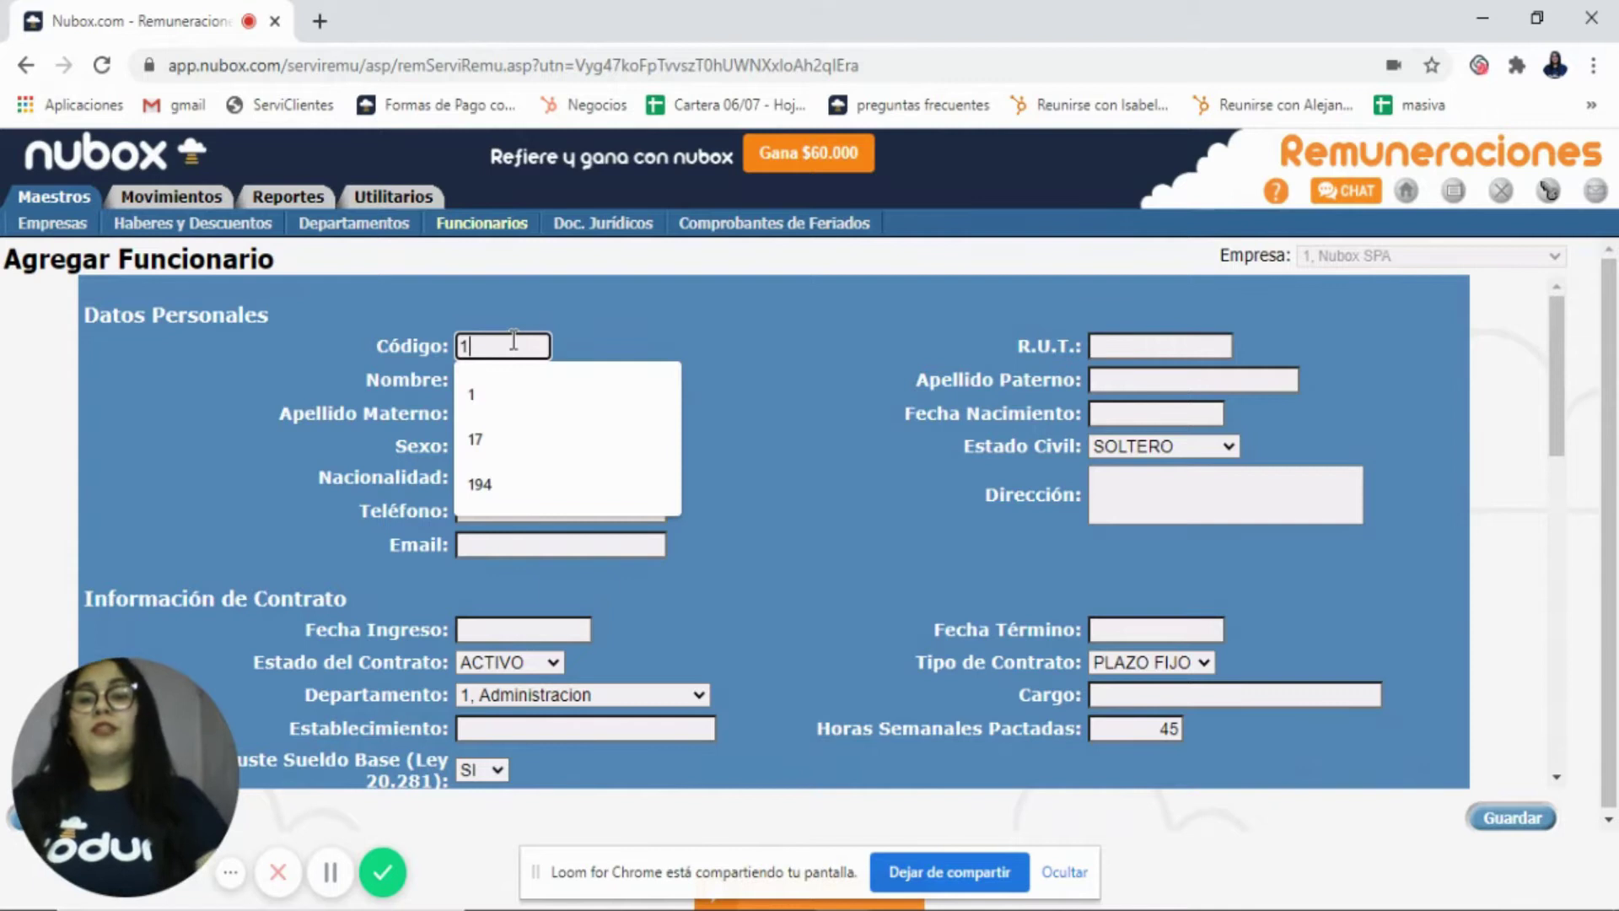
pyautogui.click(636, 346)
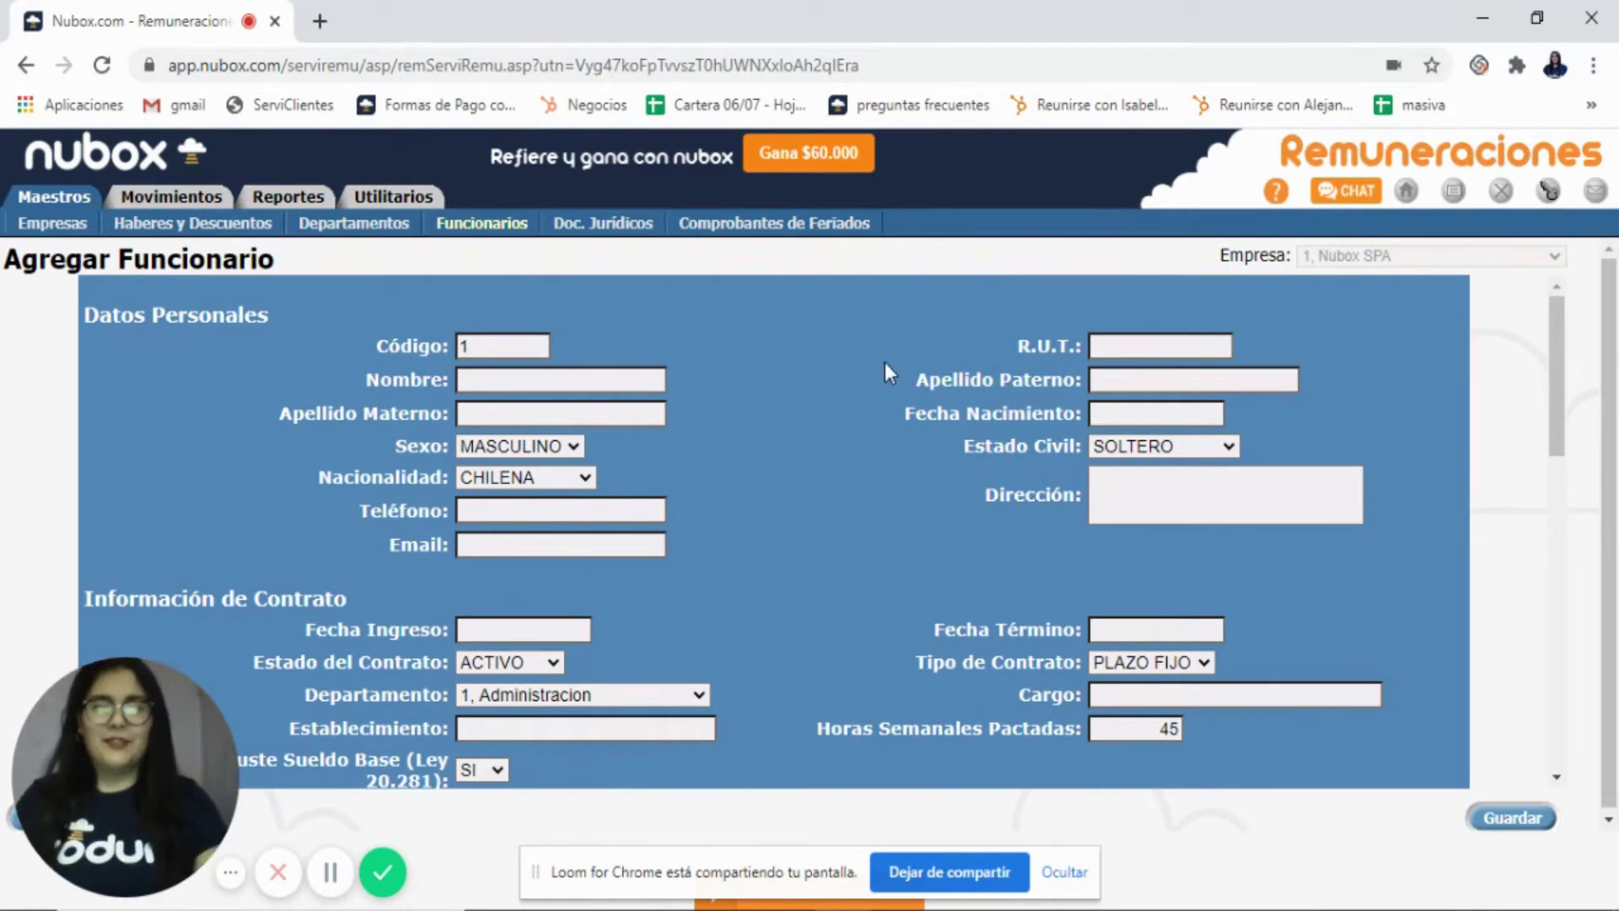
pyautogui.click(1138, 344)
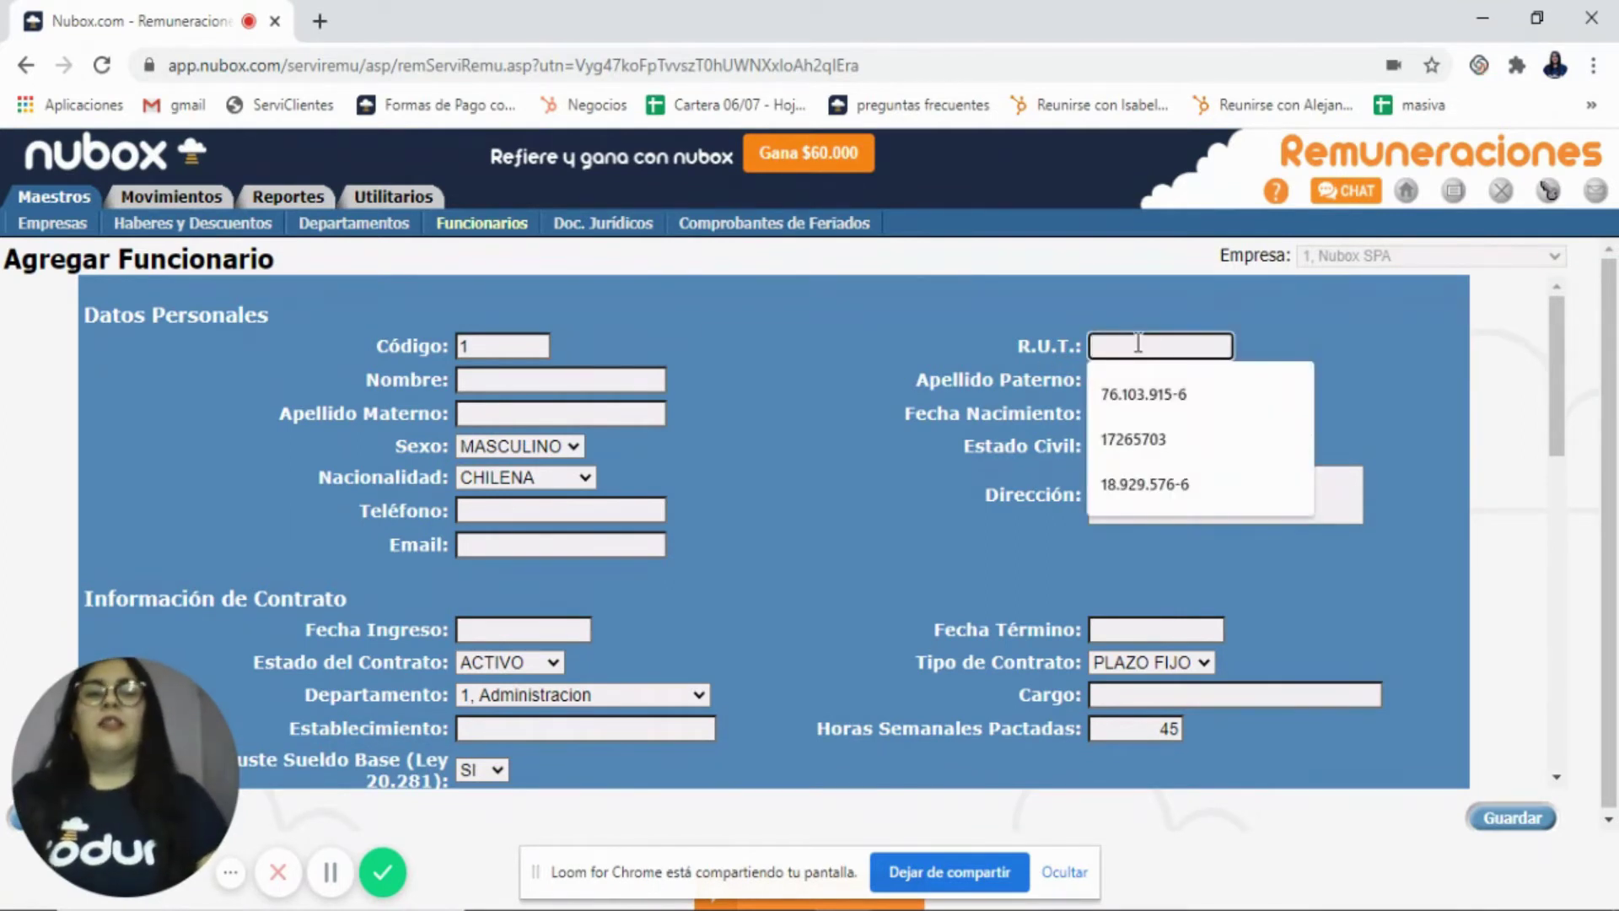
pyautogui.click(1152, 484)
pyautogui.click(582, 379)
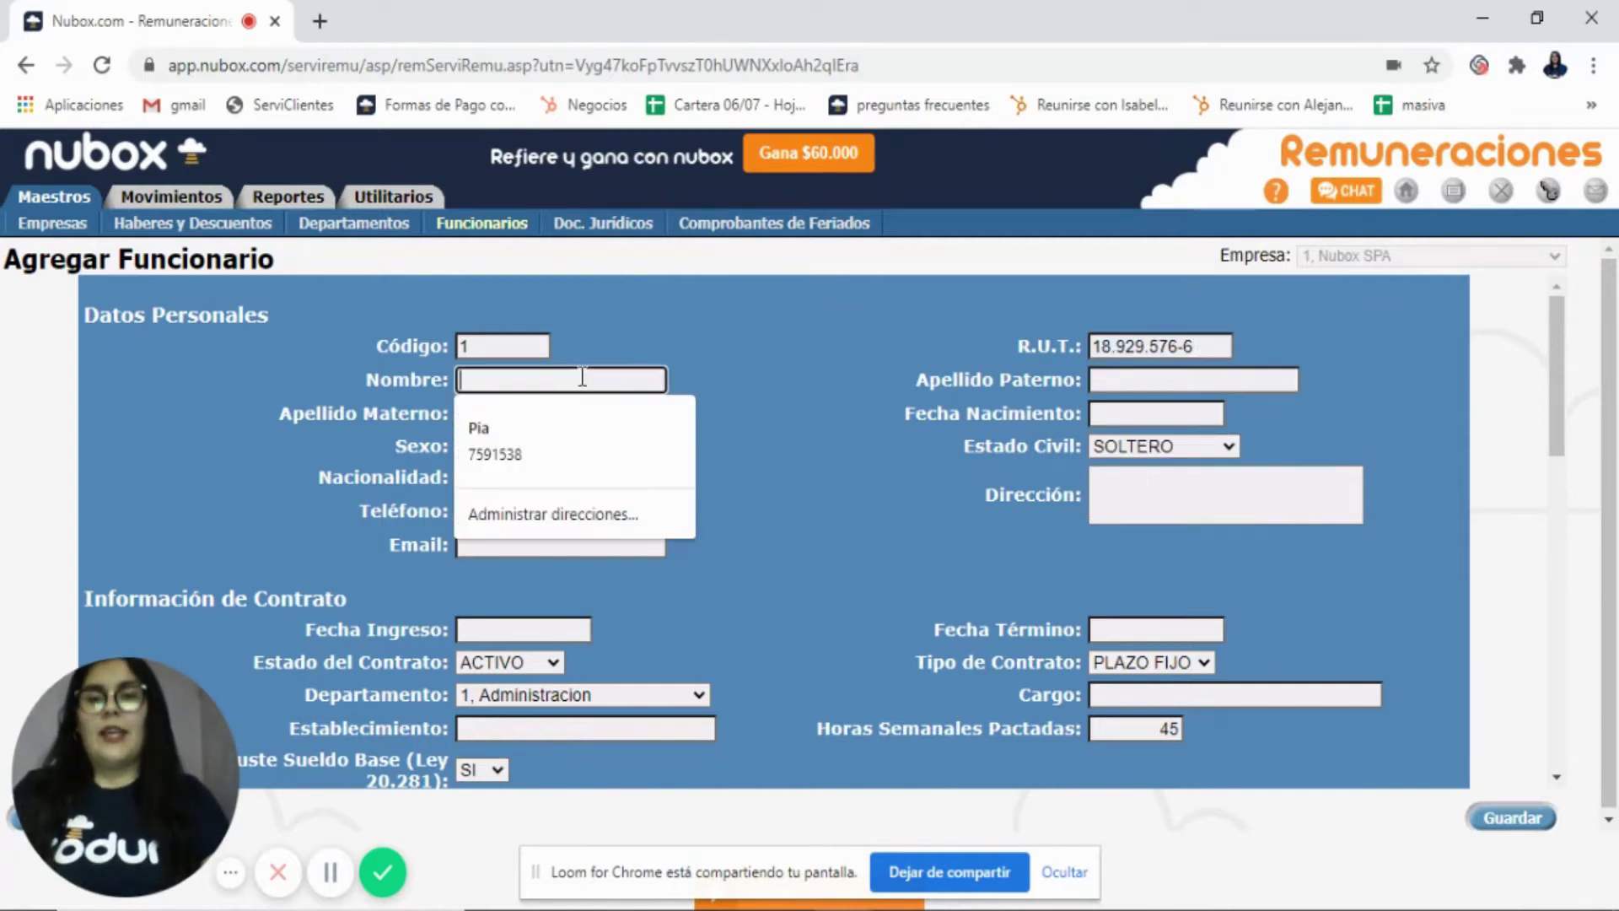
pyautogui.click(585, 421)
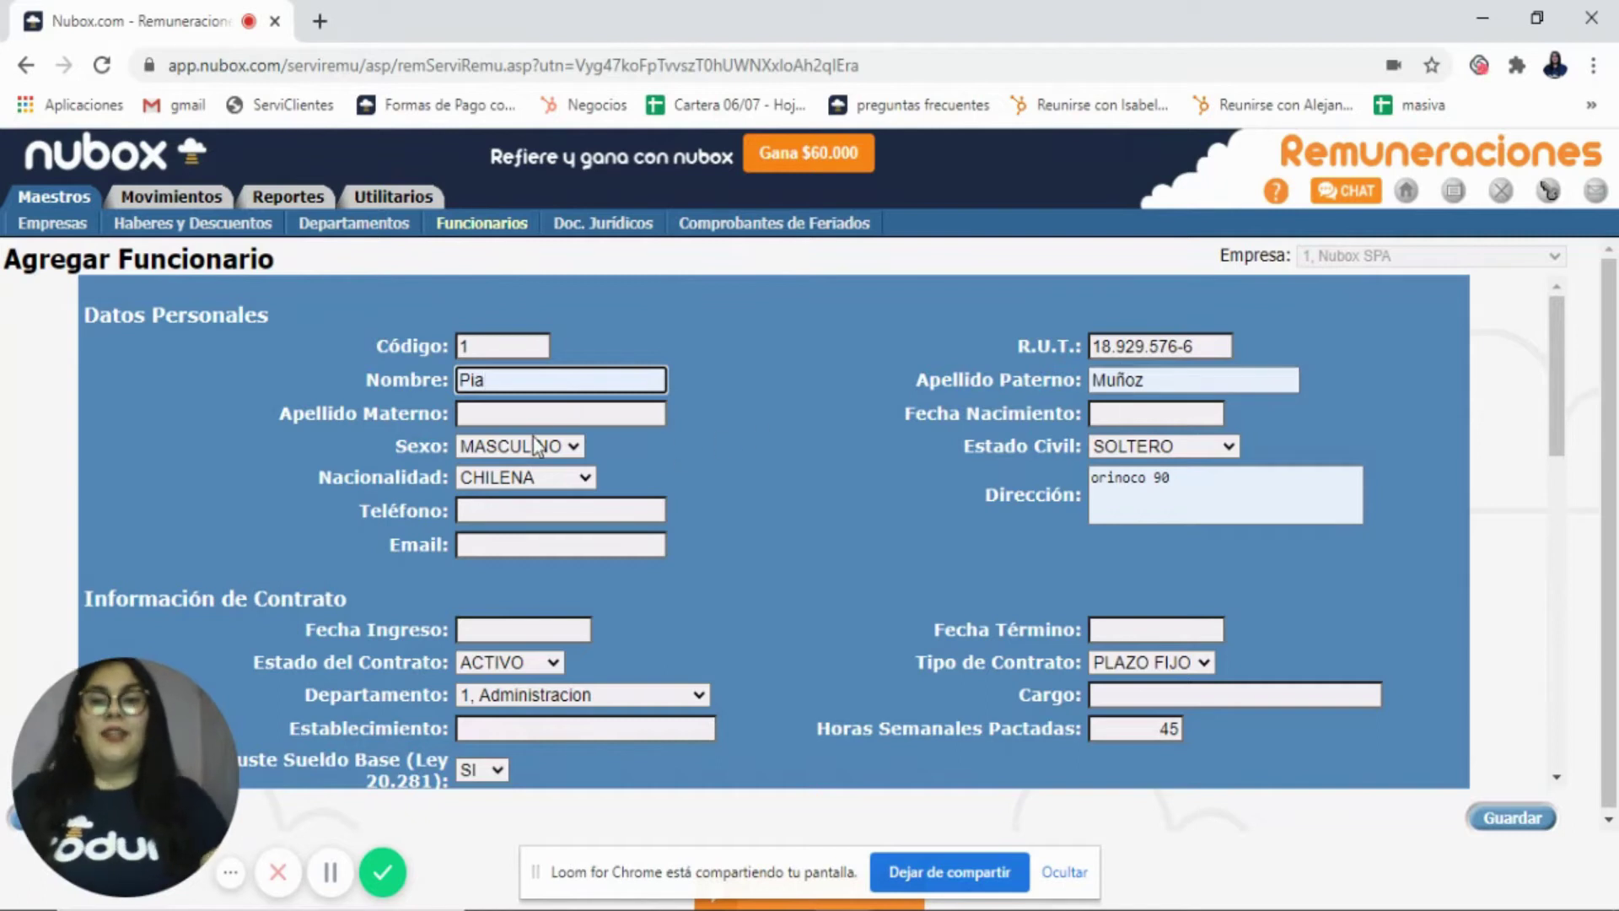
# Step: Fill in the employee's date of birth and set Sexo to FEMENINO
pyautogui.click(1115, 412)
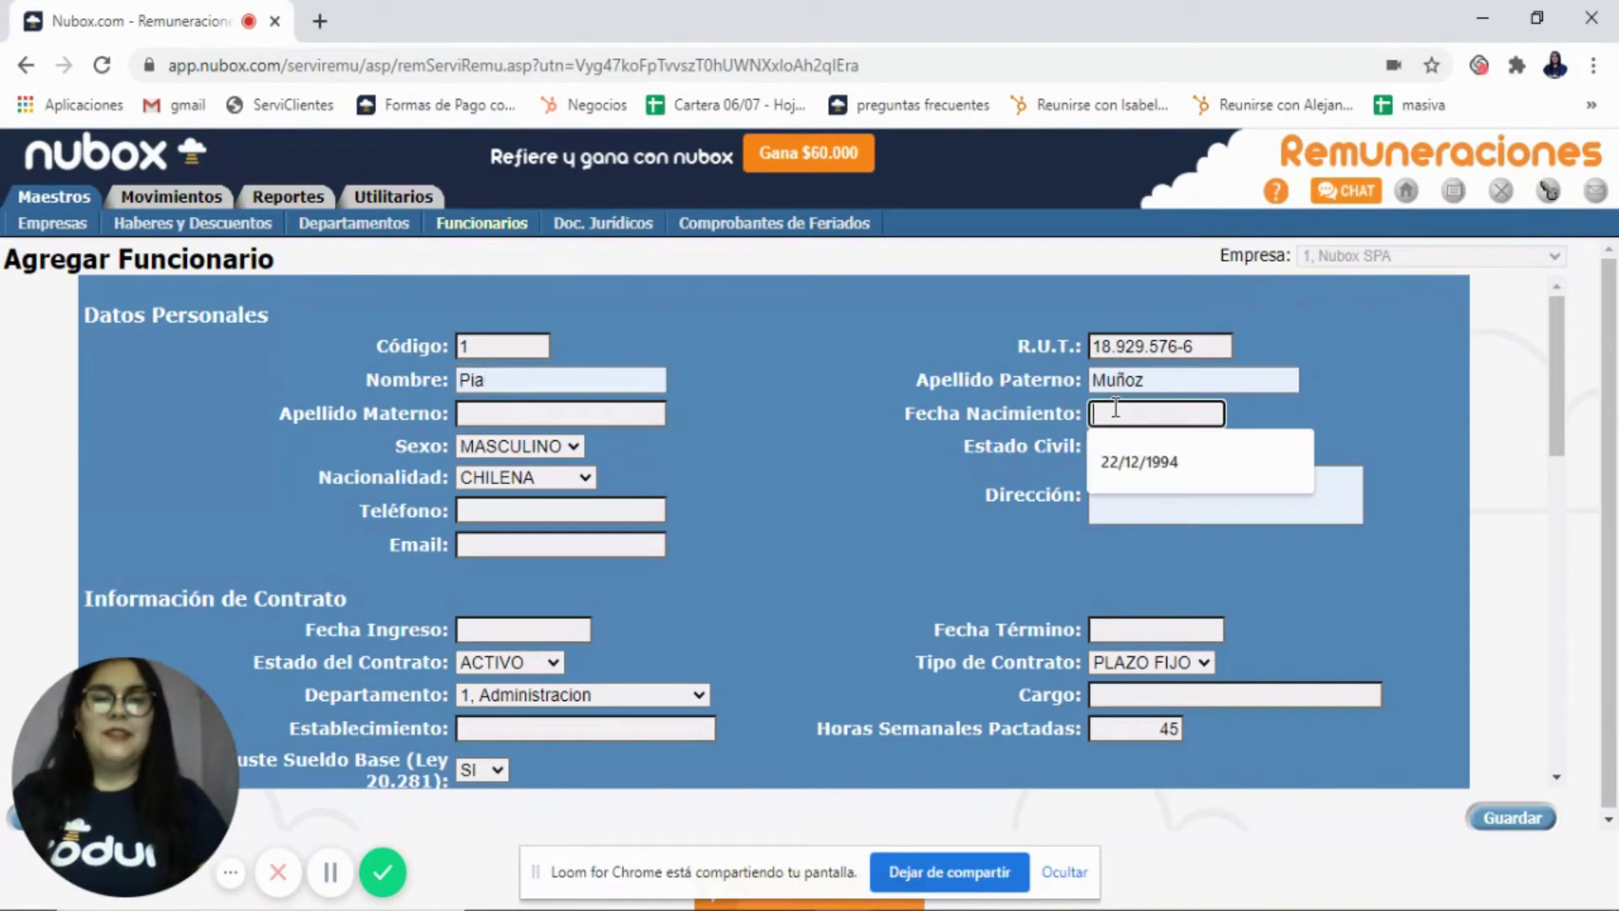
pyautogui.click(1139, 461)
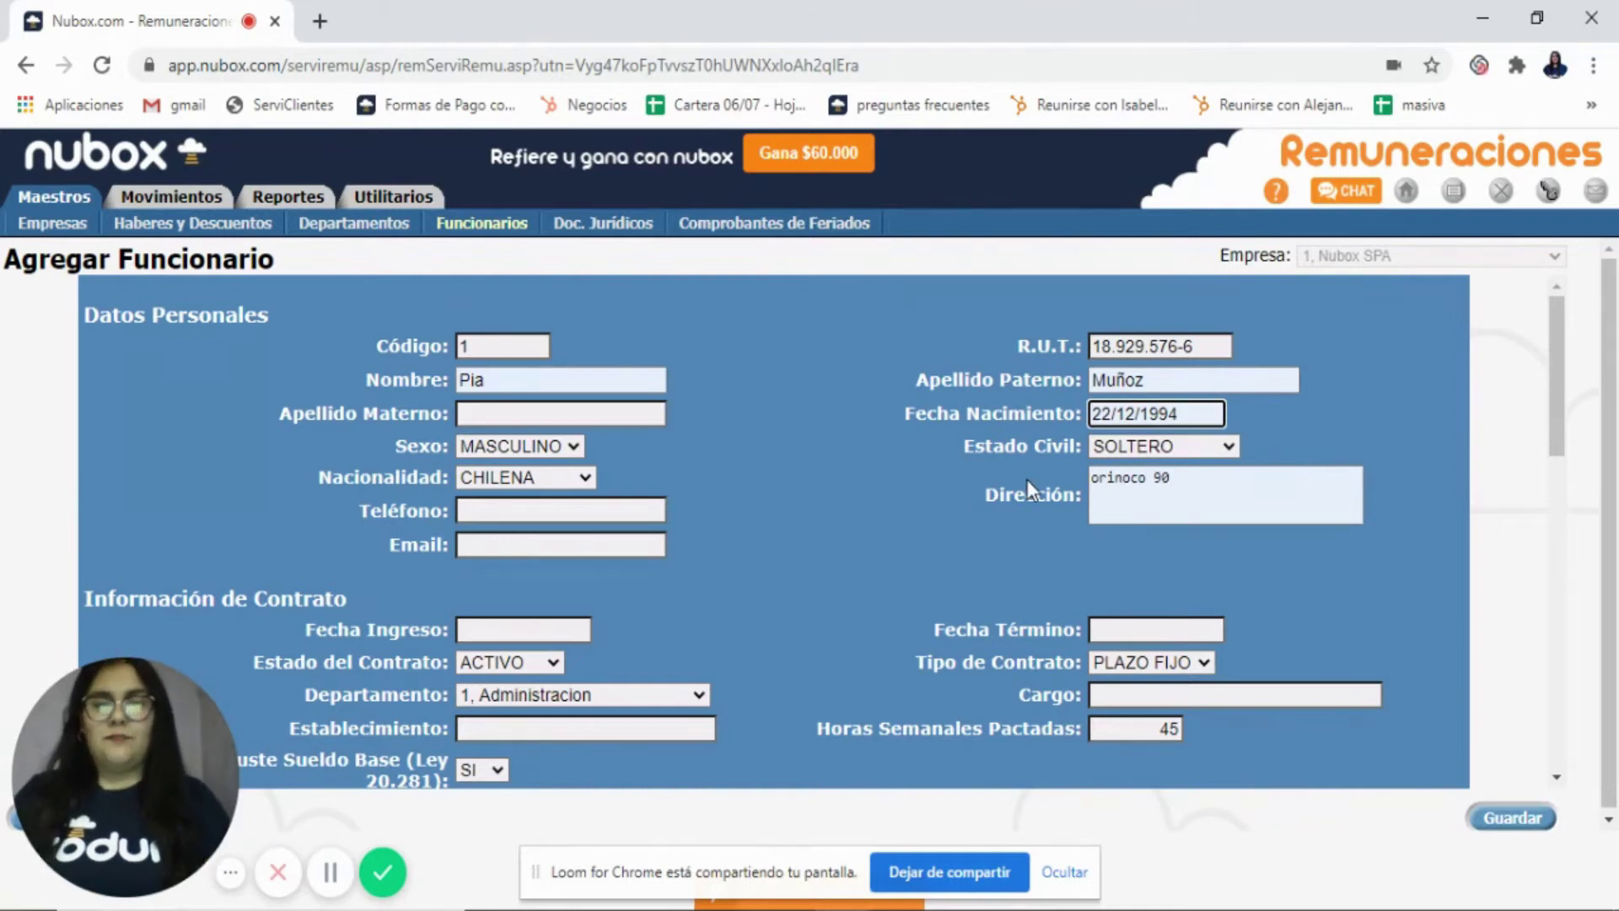
pyautogui.click(543, 441)
pyautogui.click(559, 483)
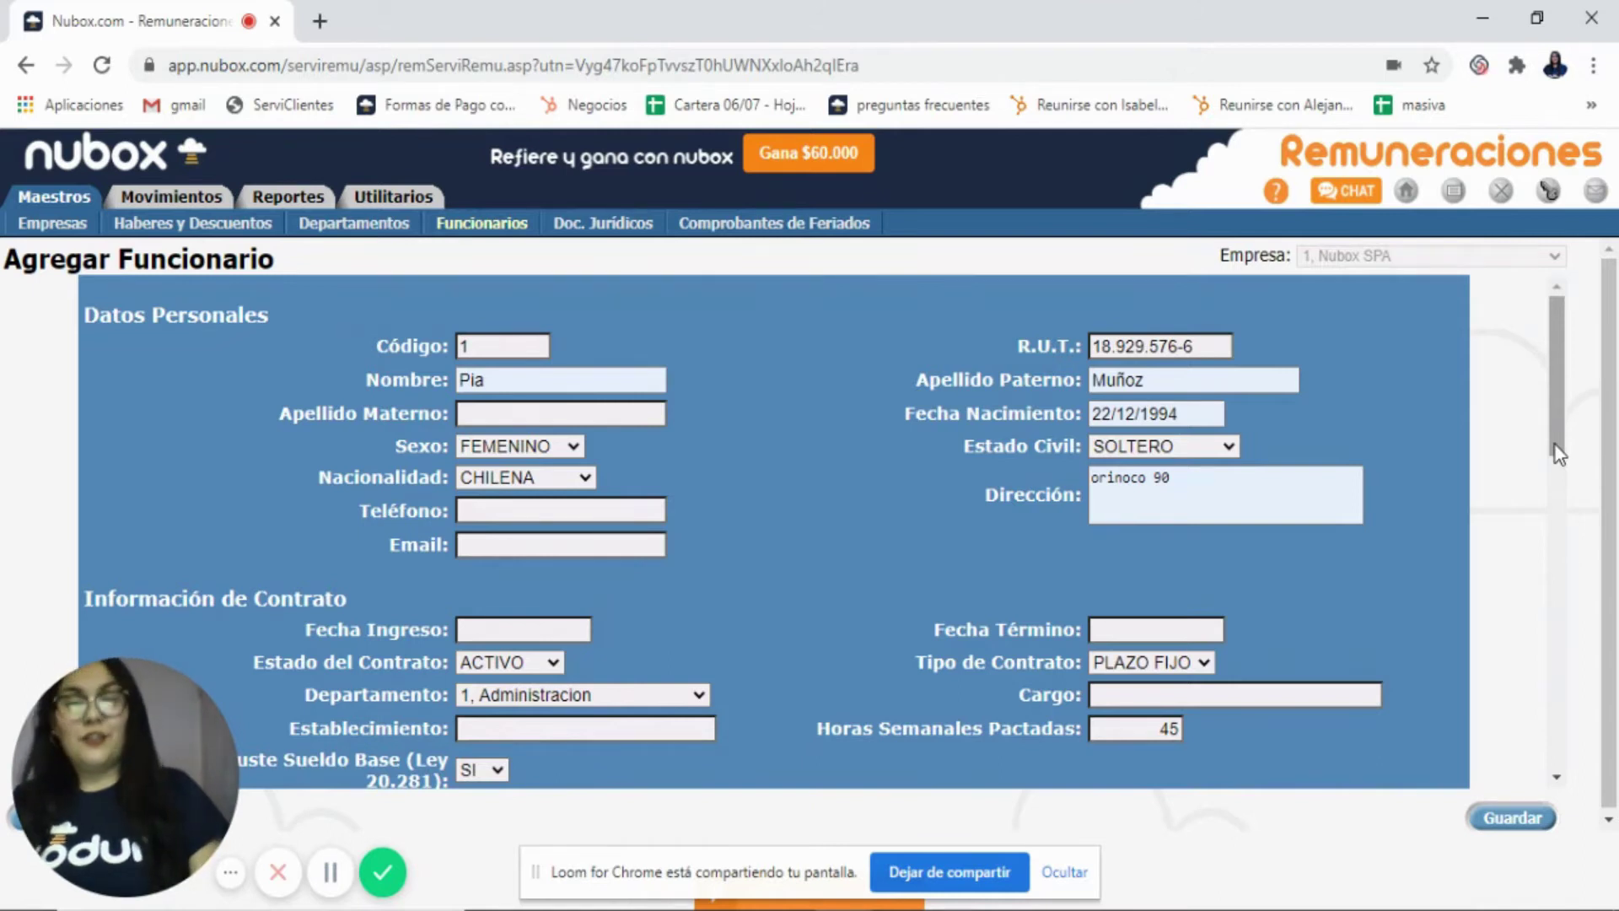
# Step: Set the employee's Fecha Ingreso to 01/01/2020 and Tipo de Contrato to INDEFINIDO
pyautogui.moveTo(1554, 445); pyautogui.dragTo(1563, 546)
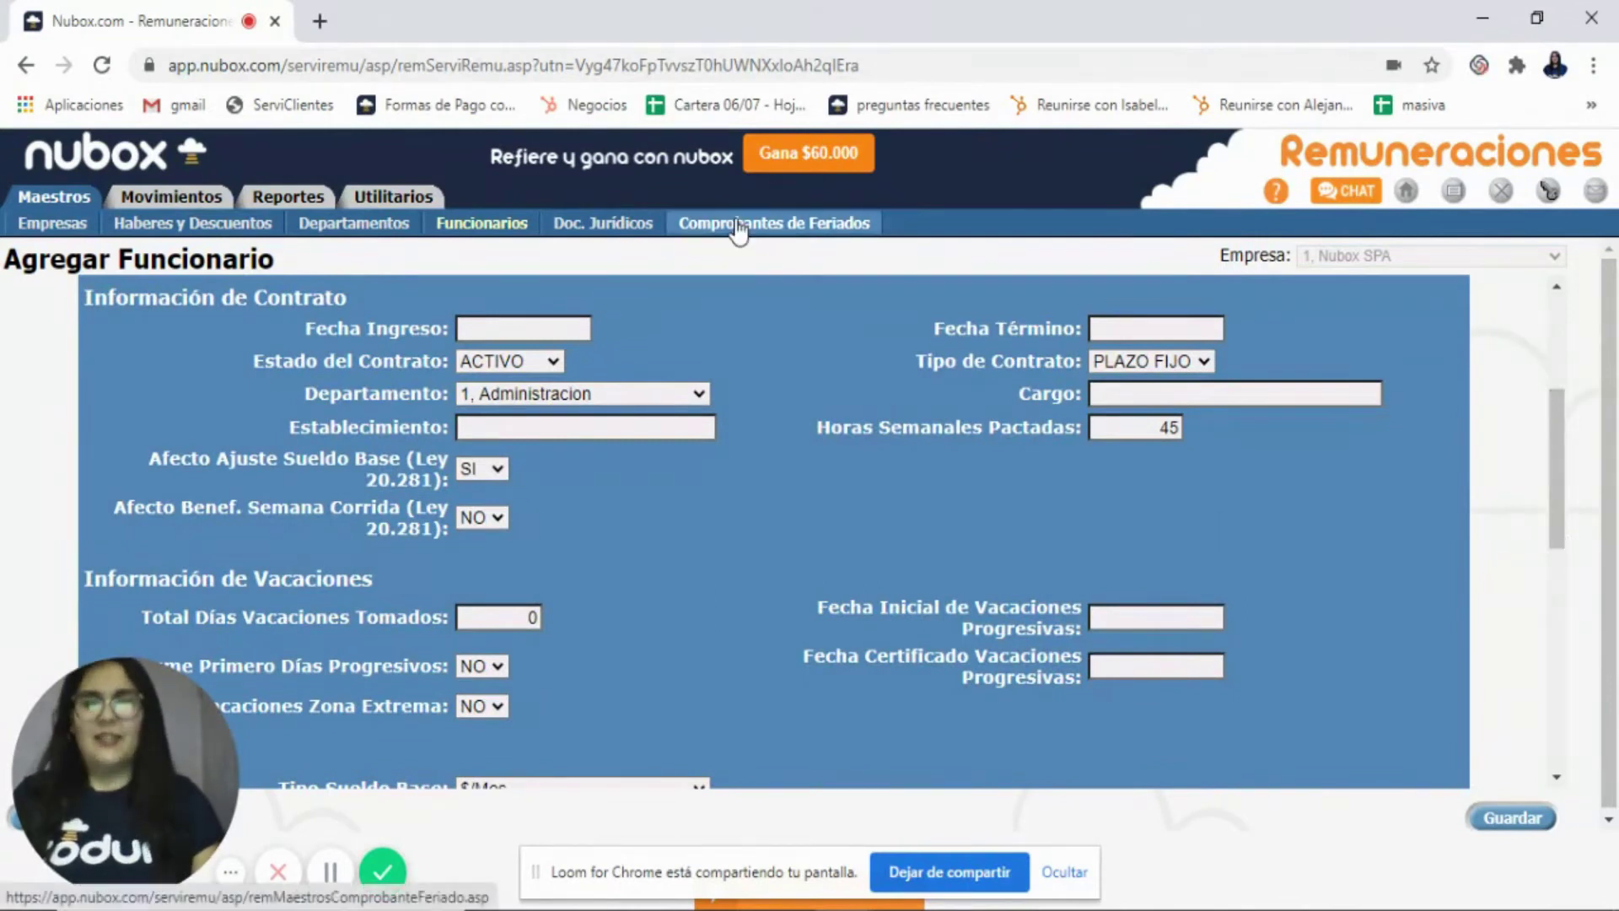
pyautogui.click(549, 325)
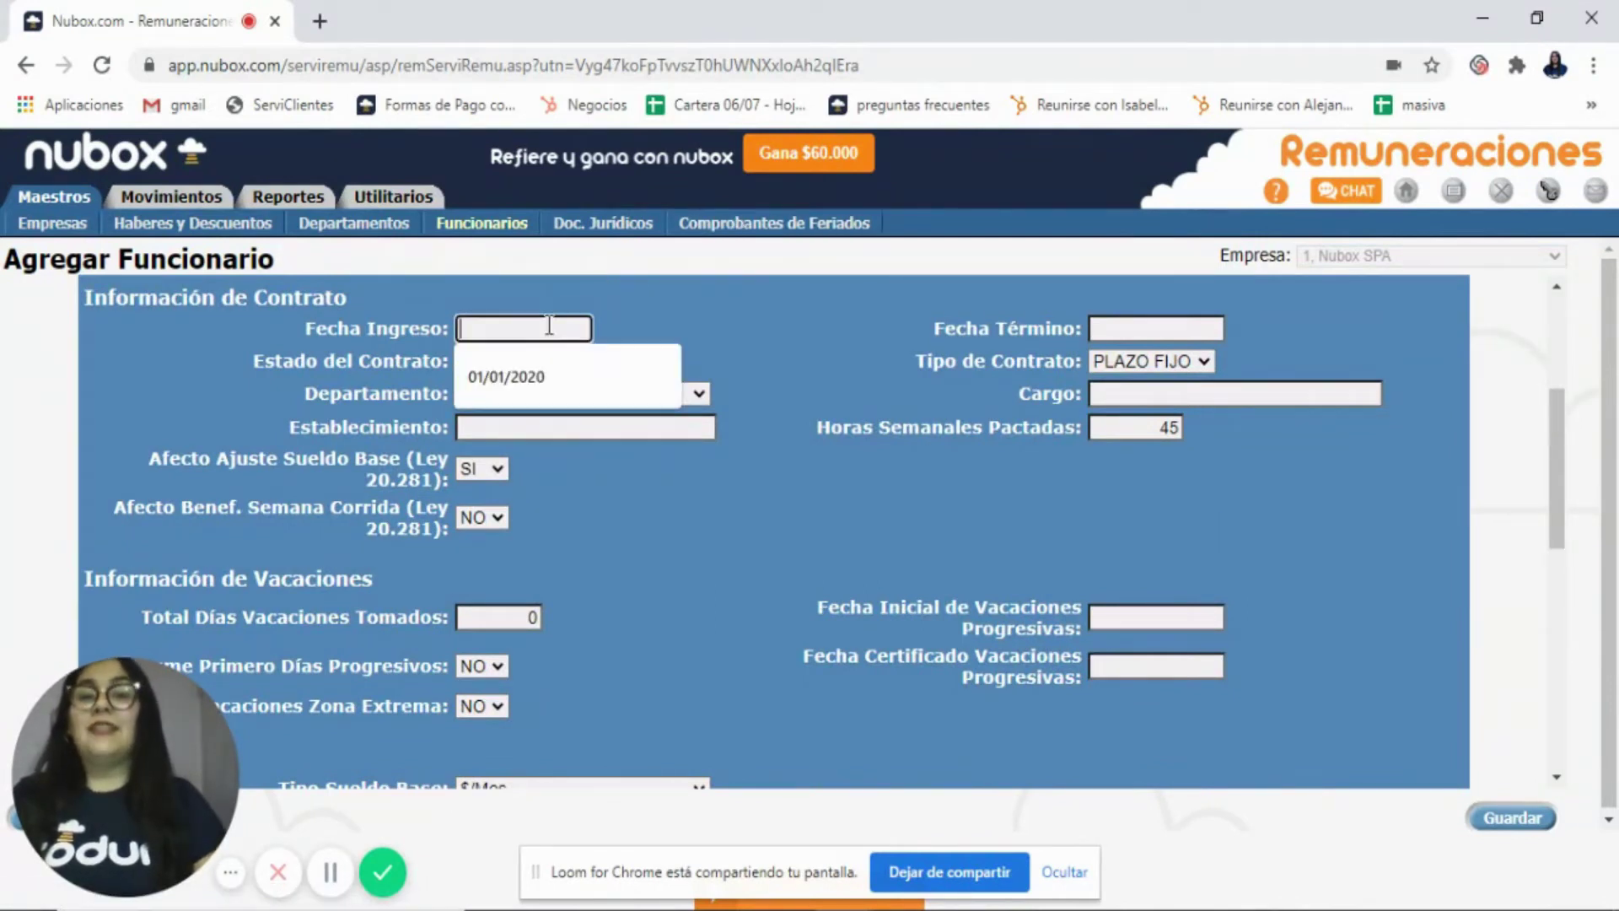
pyautogui.click(549, 375)
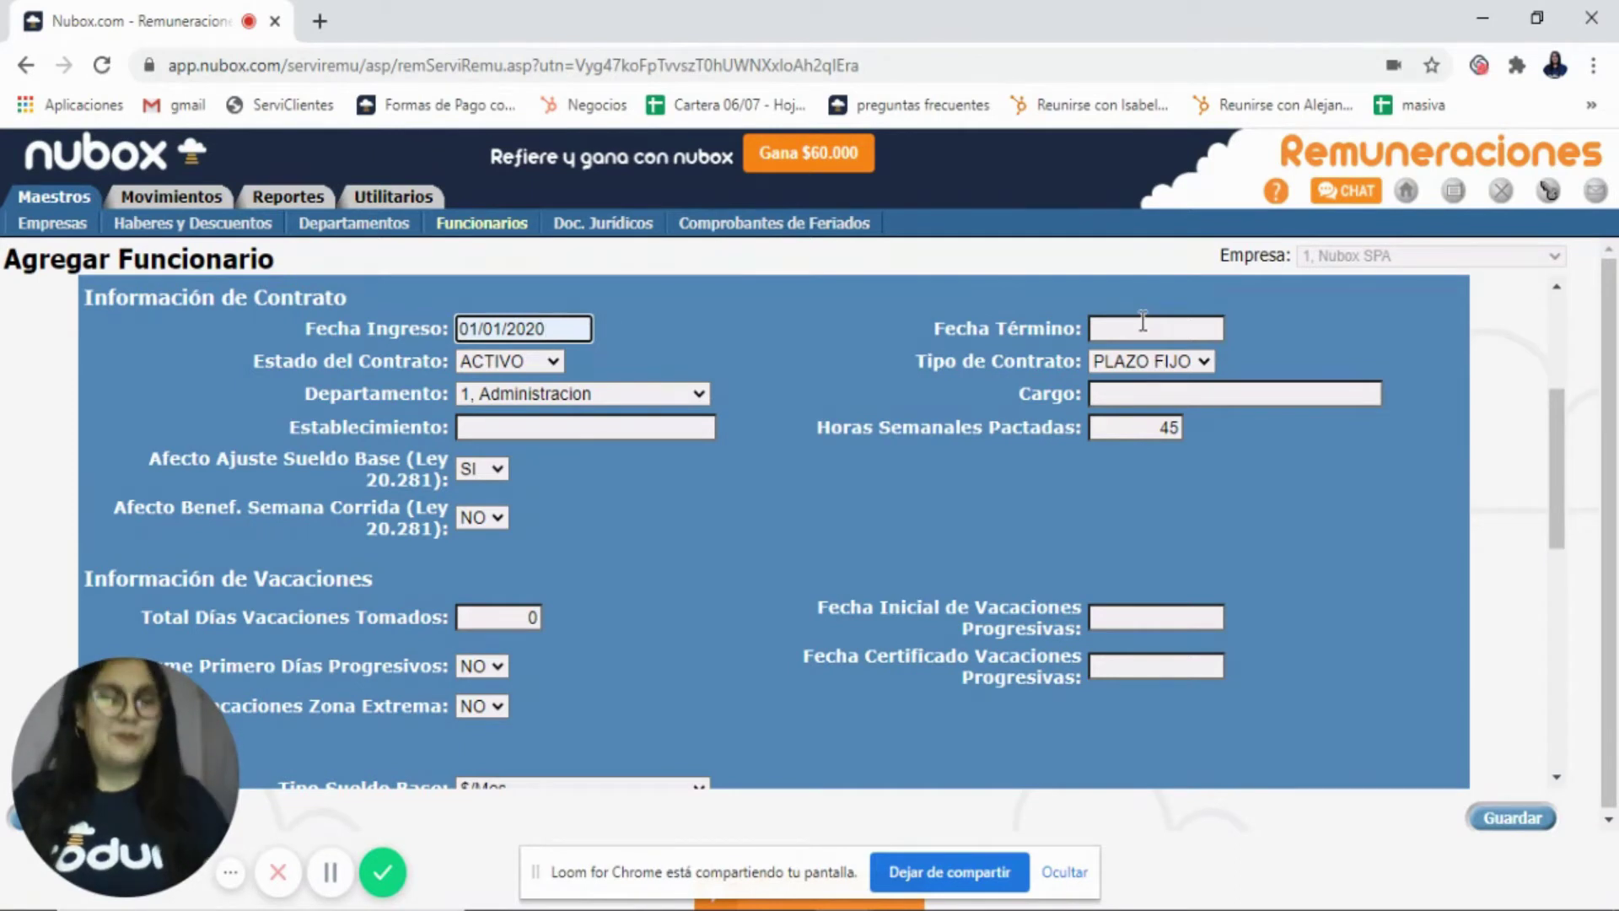
pyautogui.click(1145, 361)
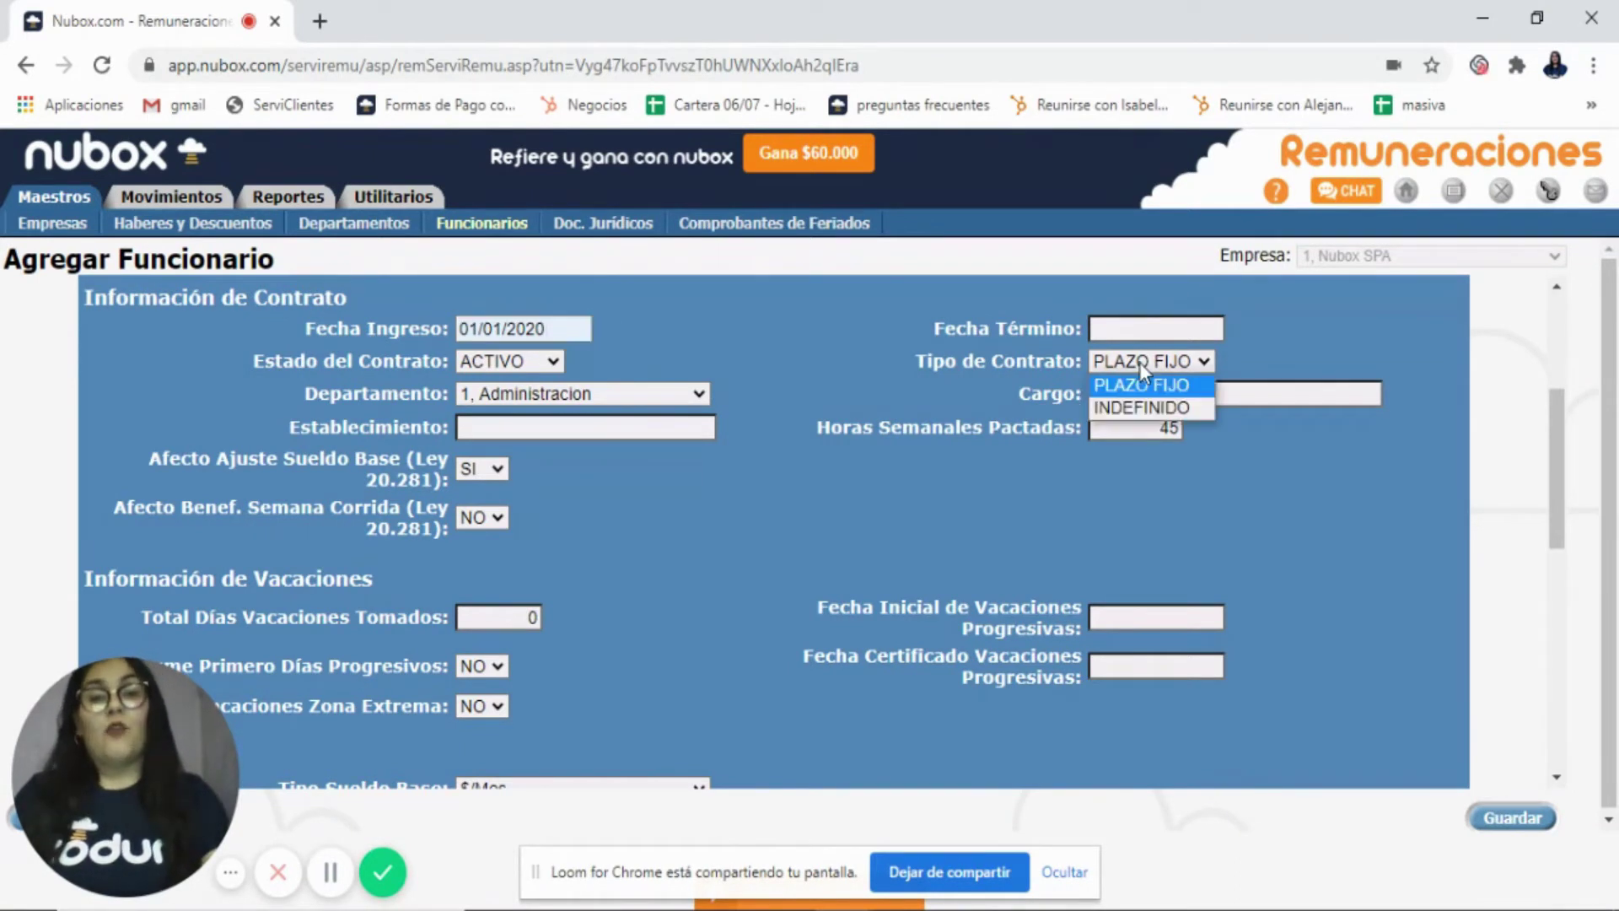
pyautogui.click(1126, 408)
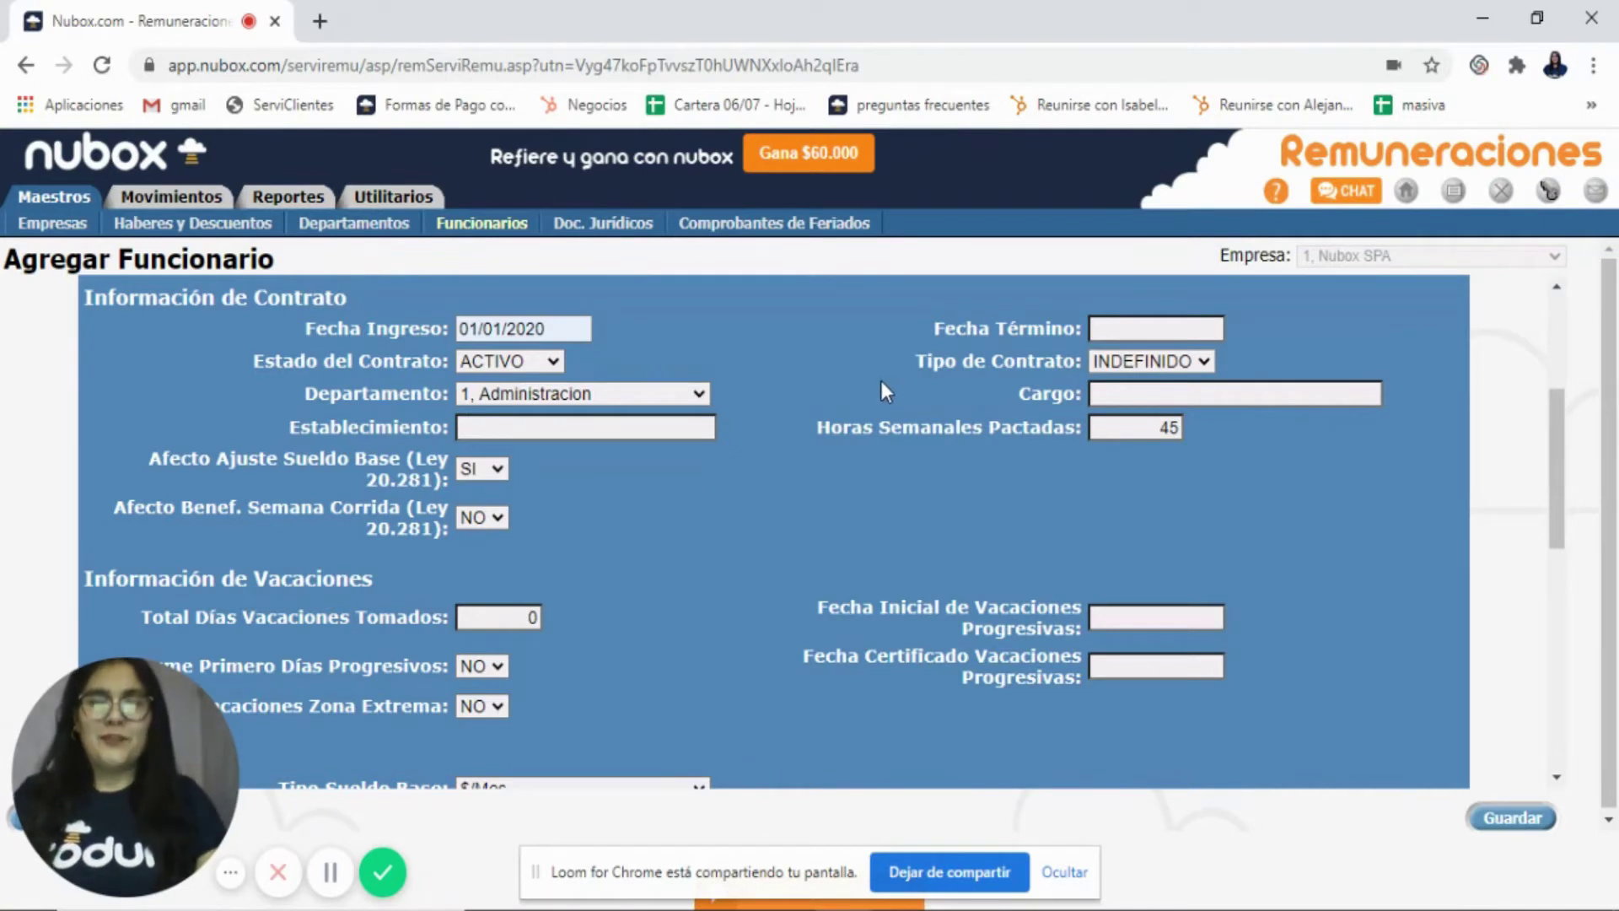
# Step: Switch Estado del Contrato to INACTIVO, and set it back to ACTIVO
pyautogui.click(521, 371)
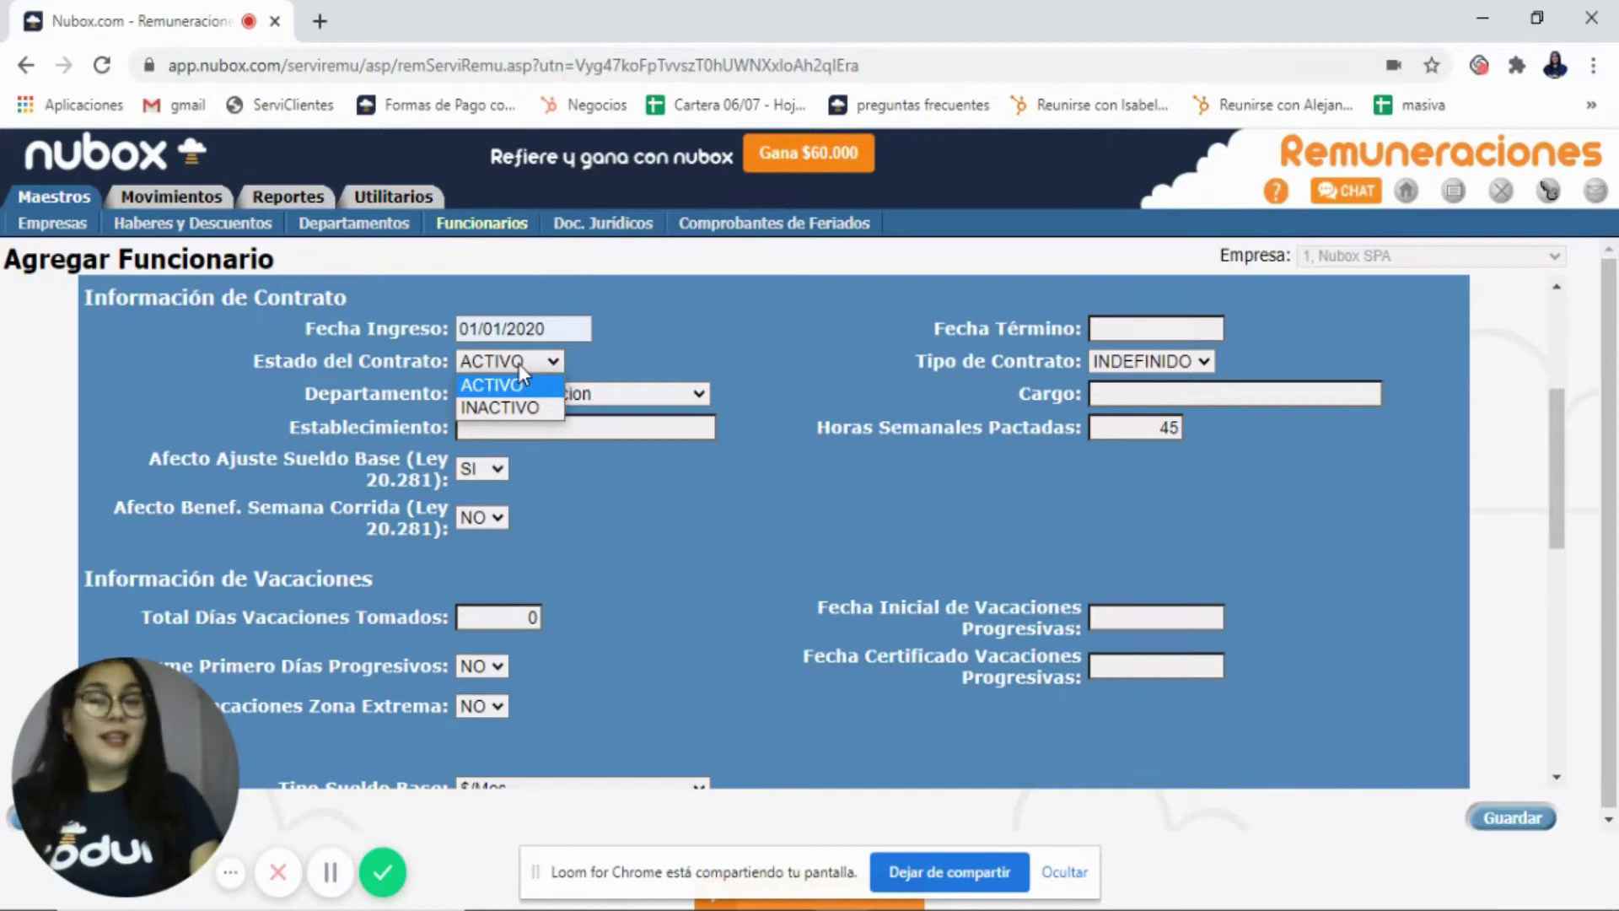
pyautogui.click(517, 406)
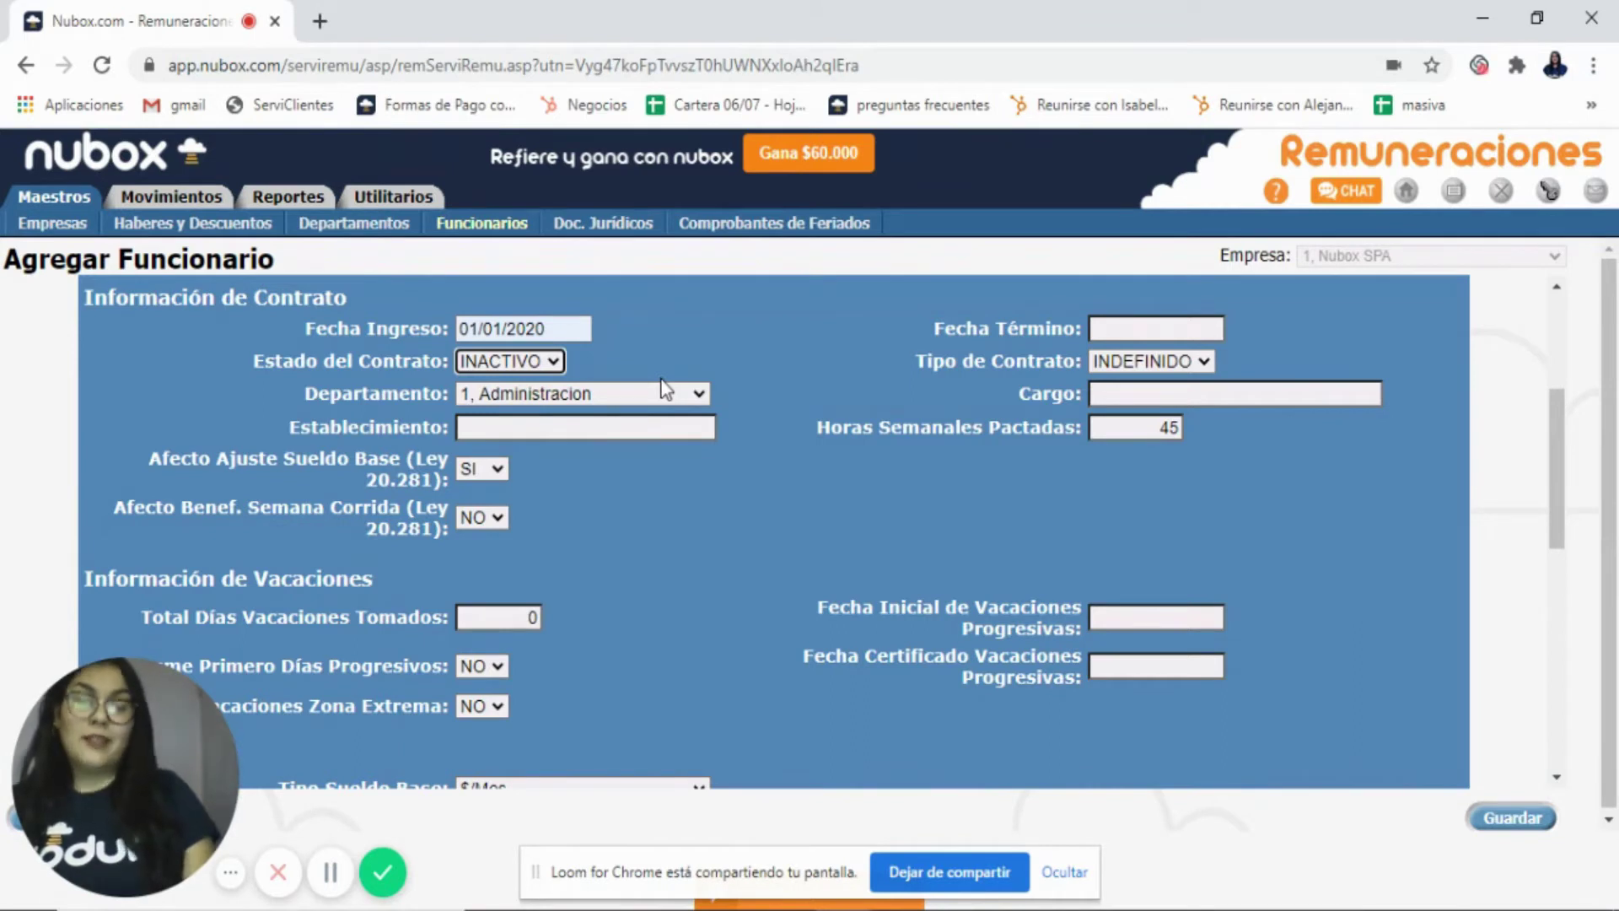
pyautogui.click(538, 373)
pyautogui.click(542, 381)
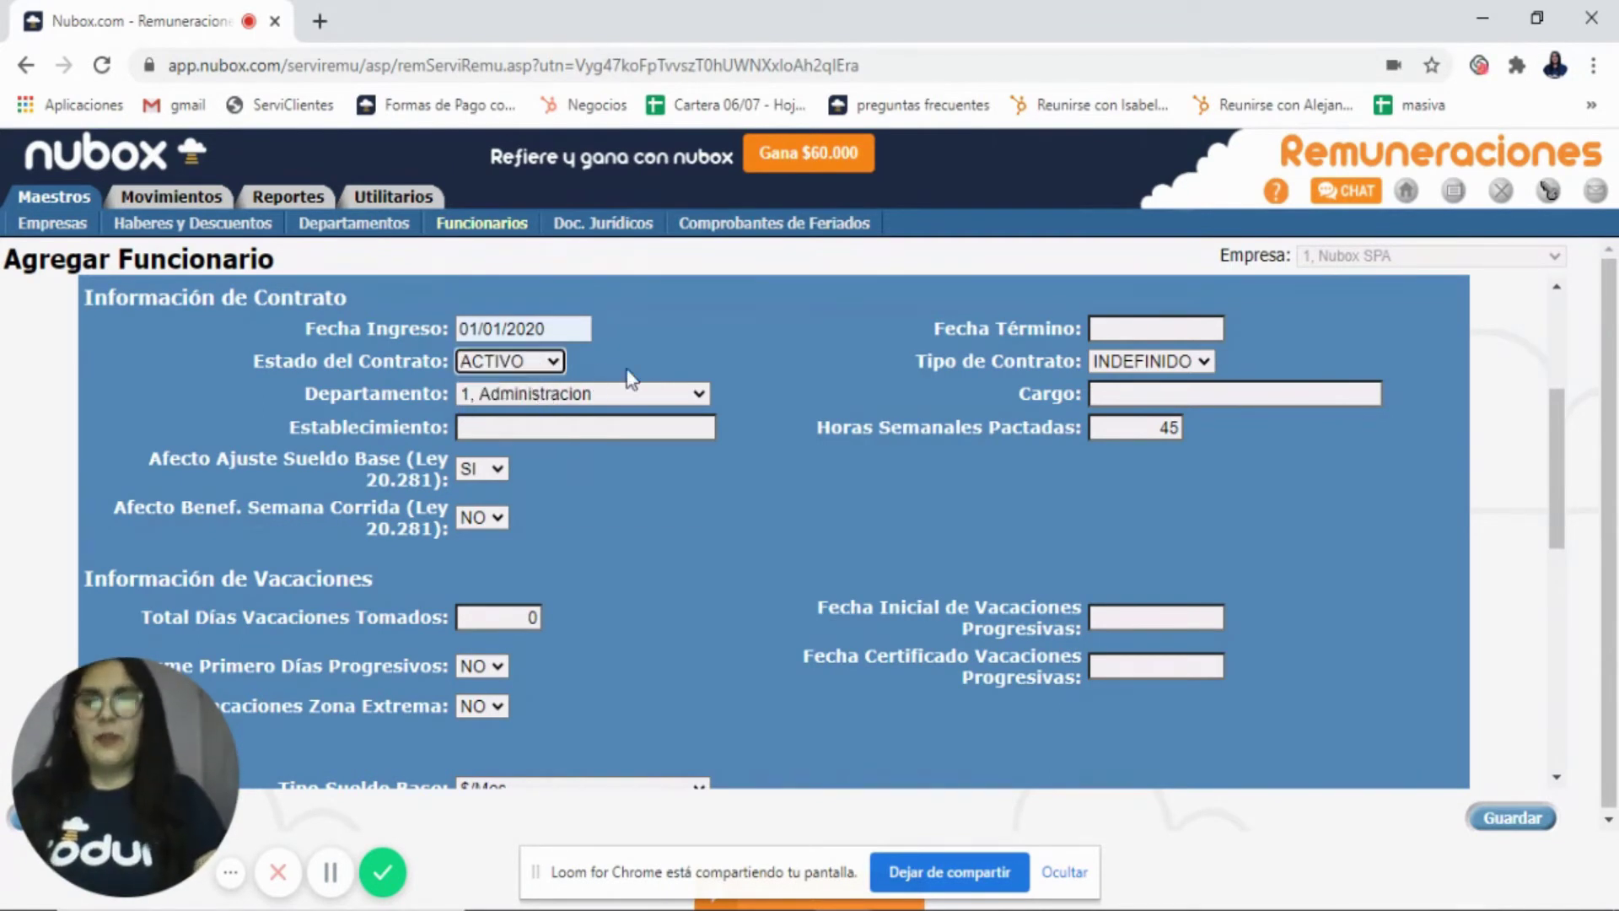
# Step: Check the Departamento options, keeping 1, Administracion, and set the employee's Cargo to Analista
pyautogui.click(665, 393)
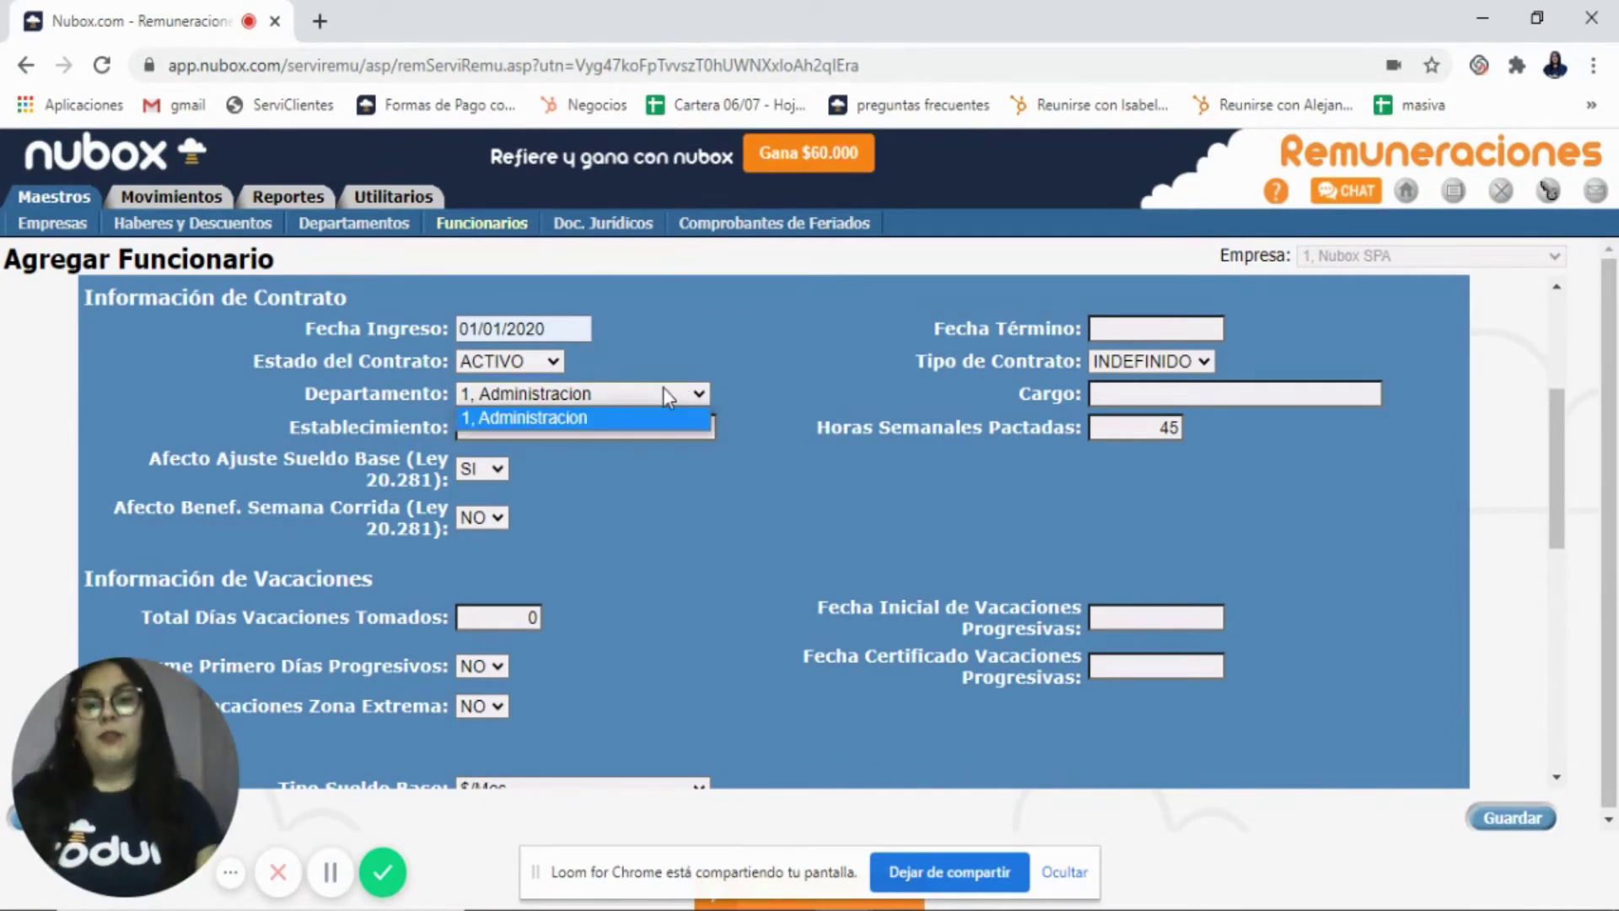
pyautogui.click(688, 472)
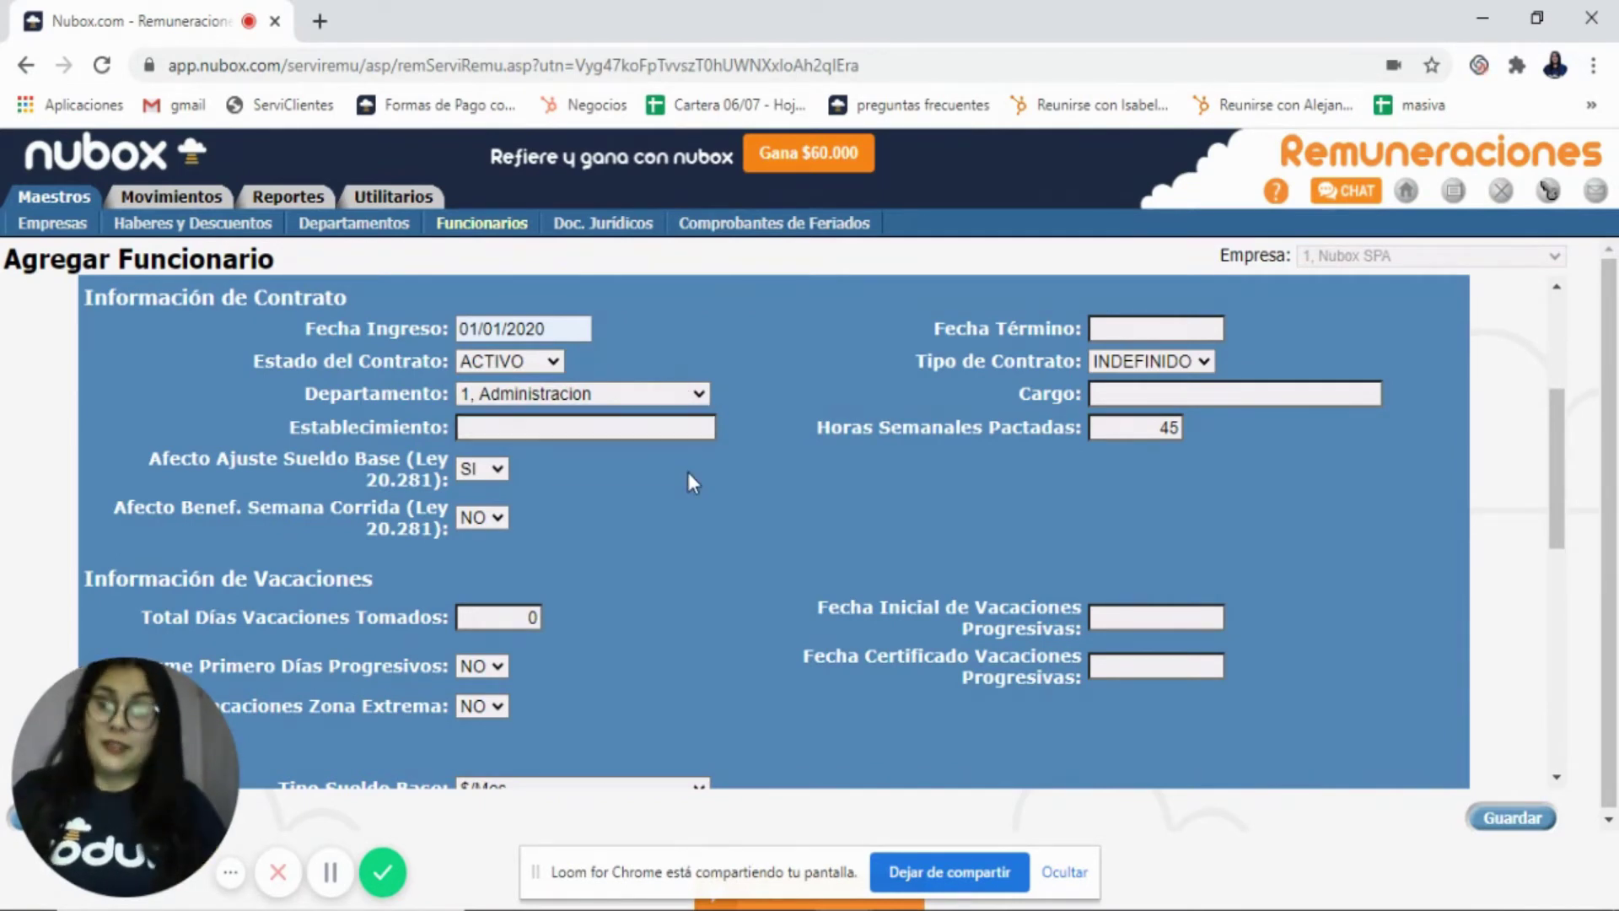
pyautogui.click(1125, 400)
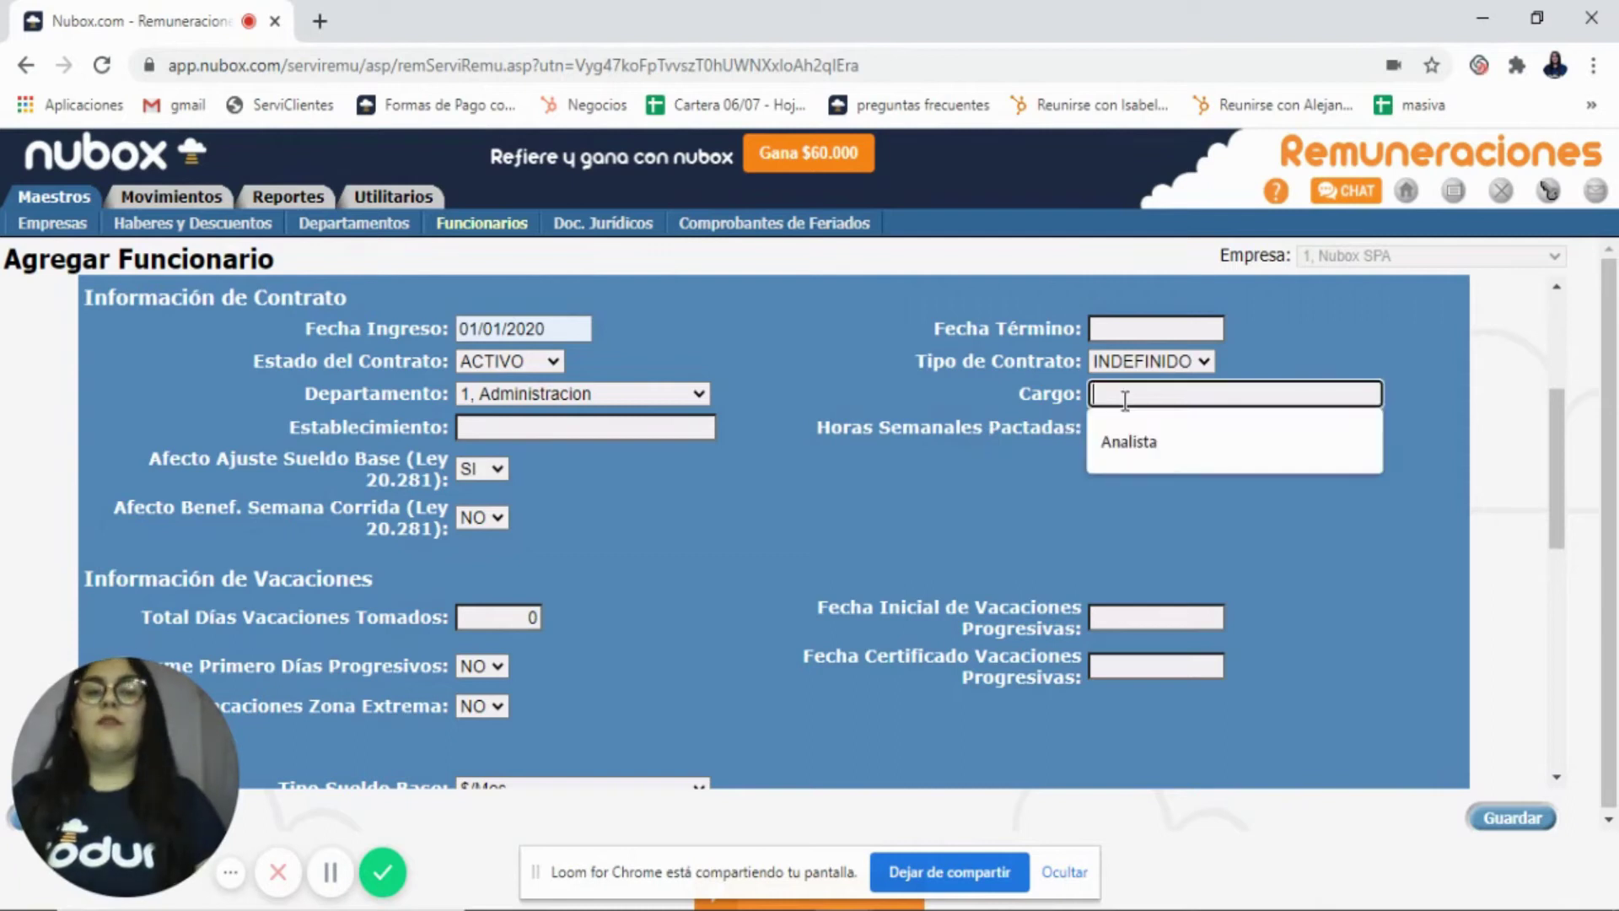
pyautogui.click(1128, 441)
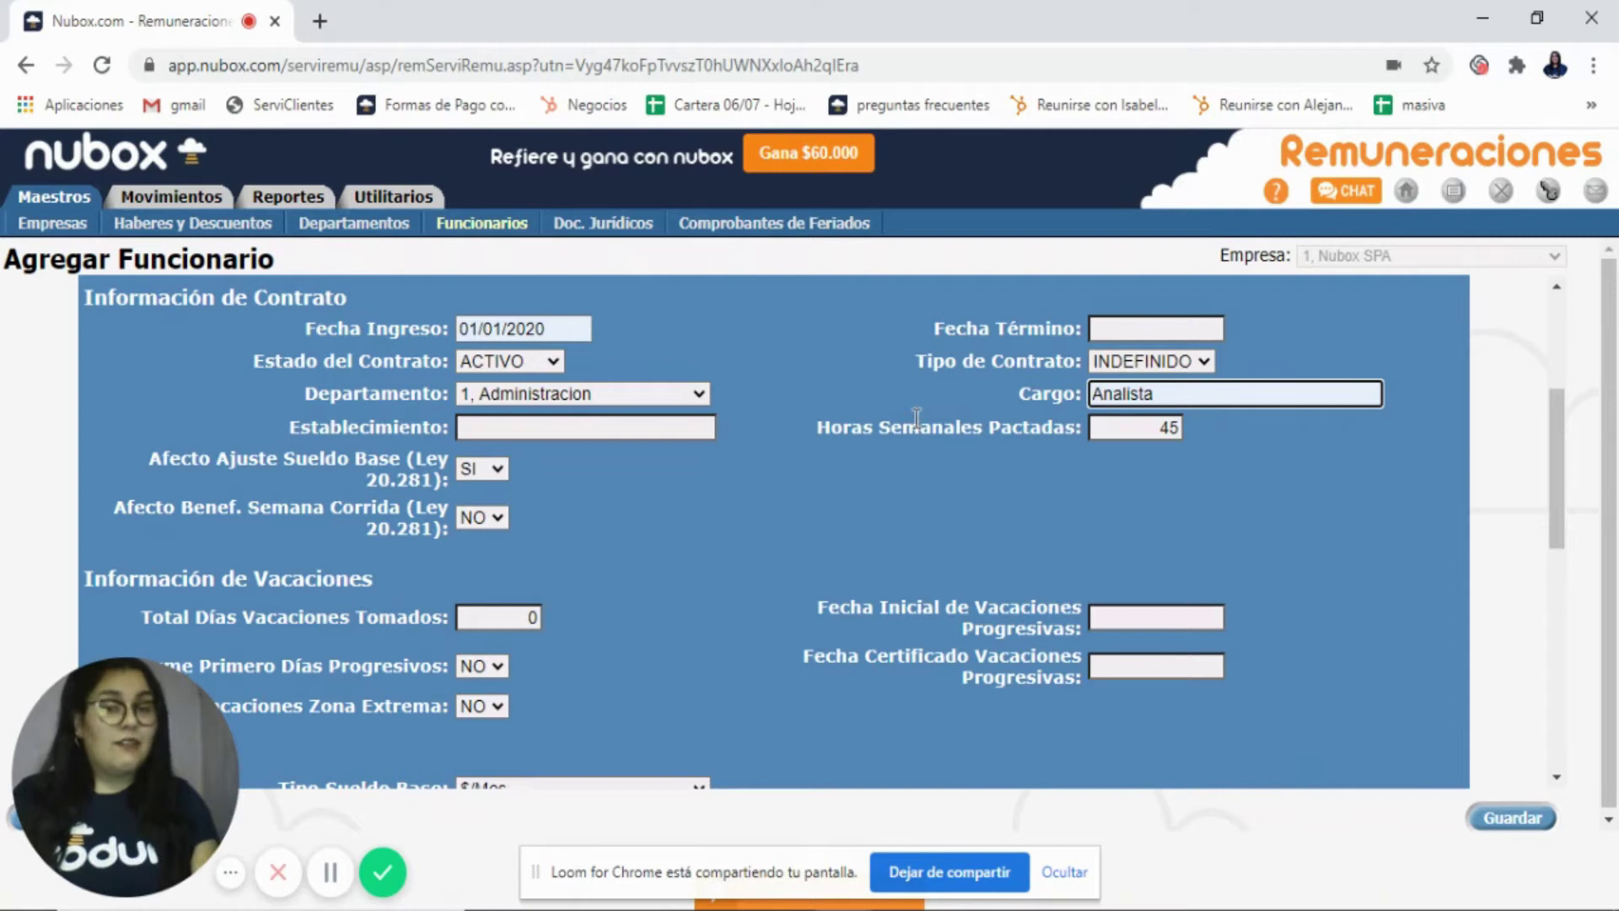
pyautogui.click(575, 462)
# Step: Try Afecto Benef. Semana Corrida as SI with week start LUNES and rest day DOMINGO, and set it back to NO
pyautogui.scroll(-2, 576, 463)
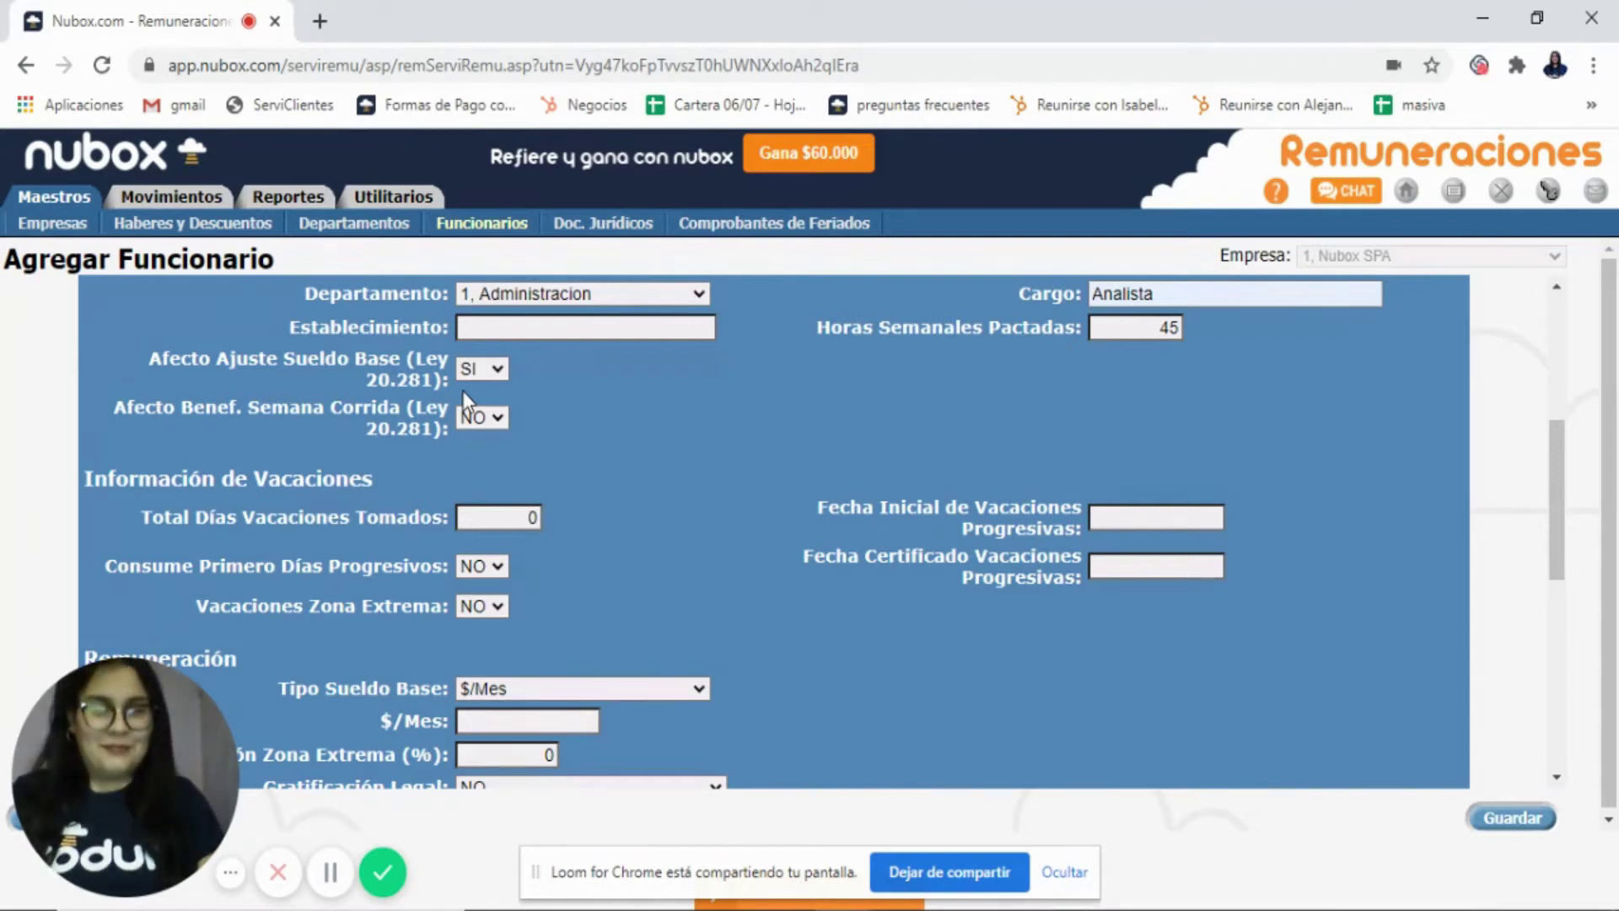
pyautogui.click(493, 419)
pyautogui.click(481, 438)
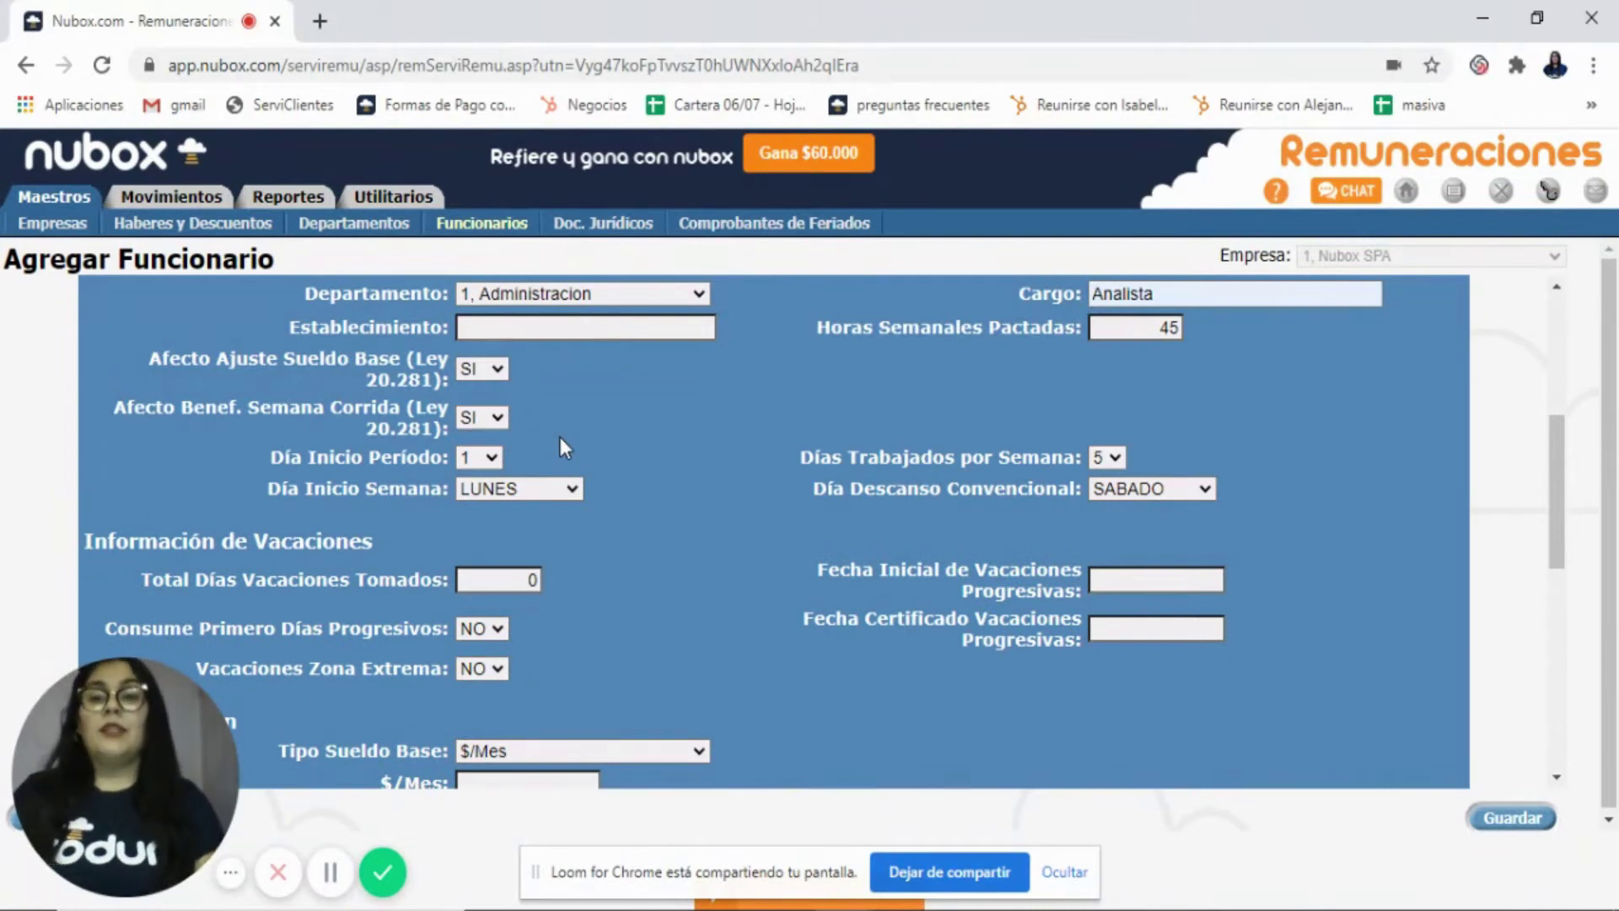
pyautogui.click(499, 492)
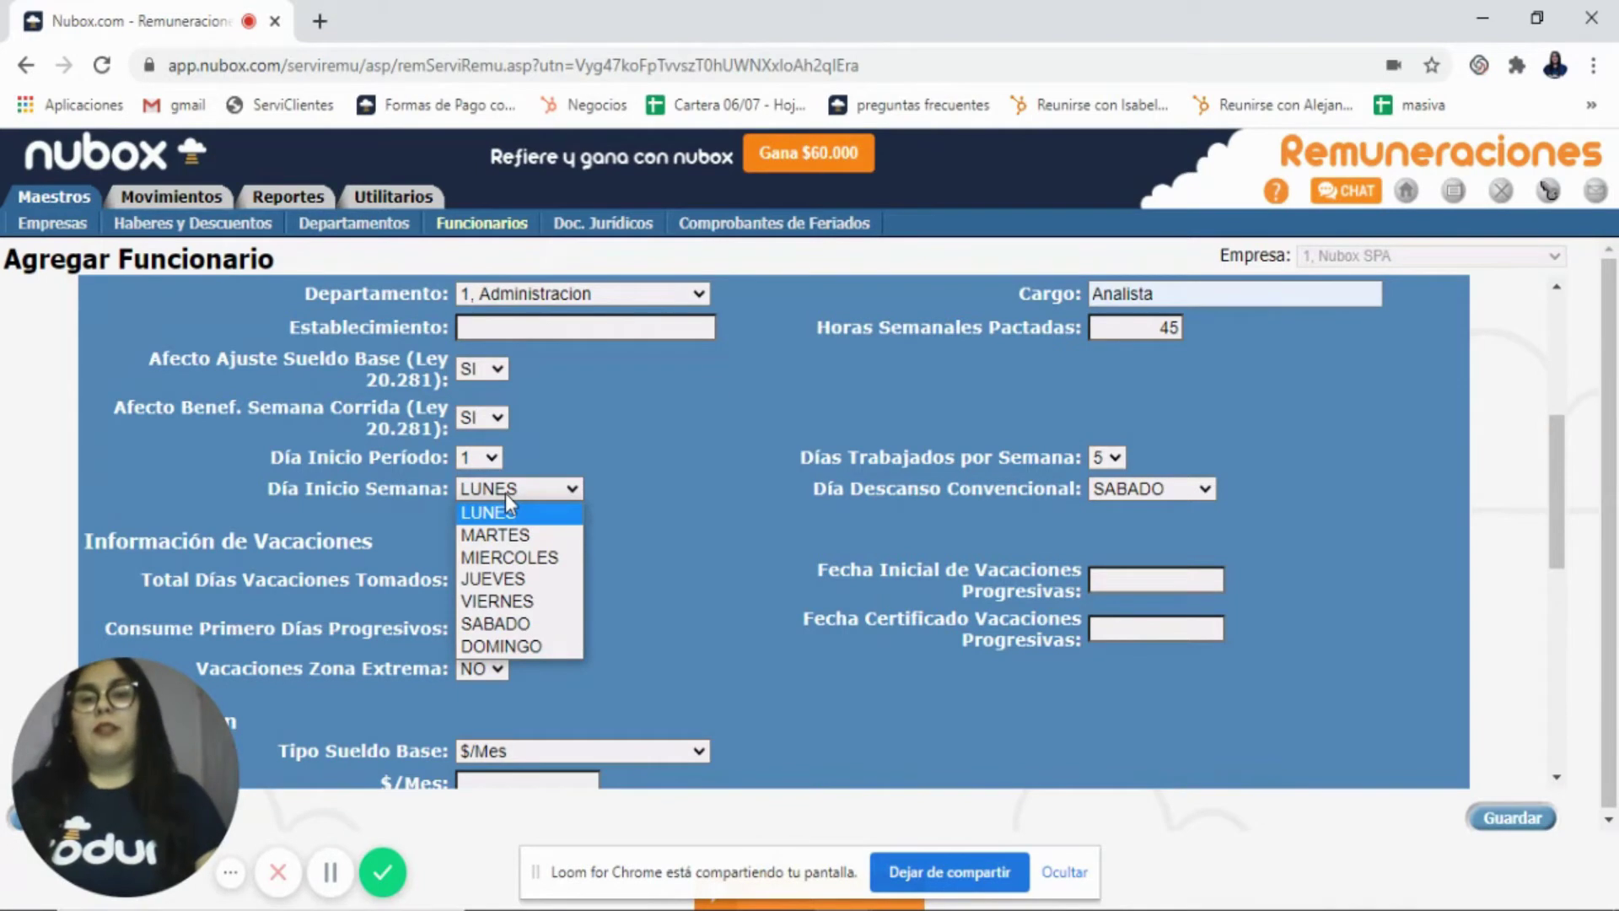
pyautogui.click(551, 514)
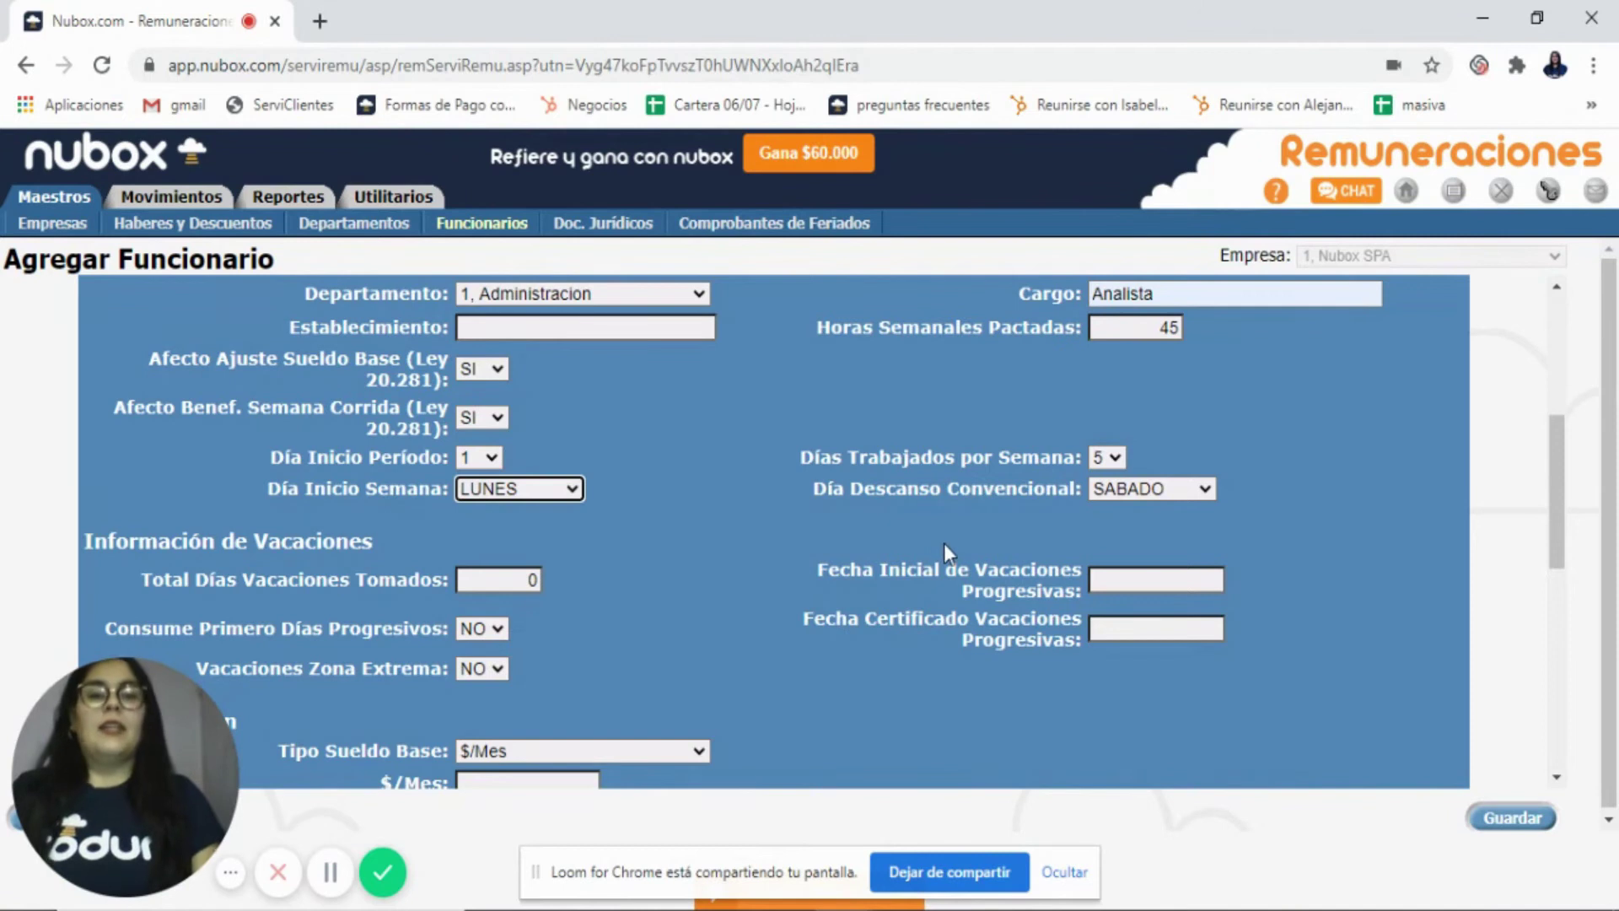
pyautogui.click(1176, 489)
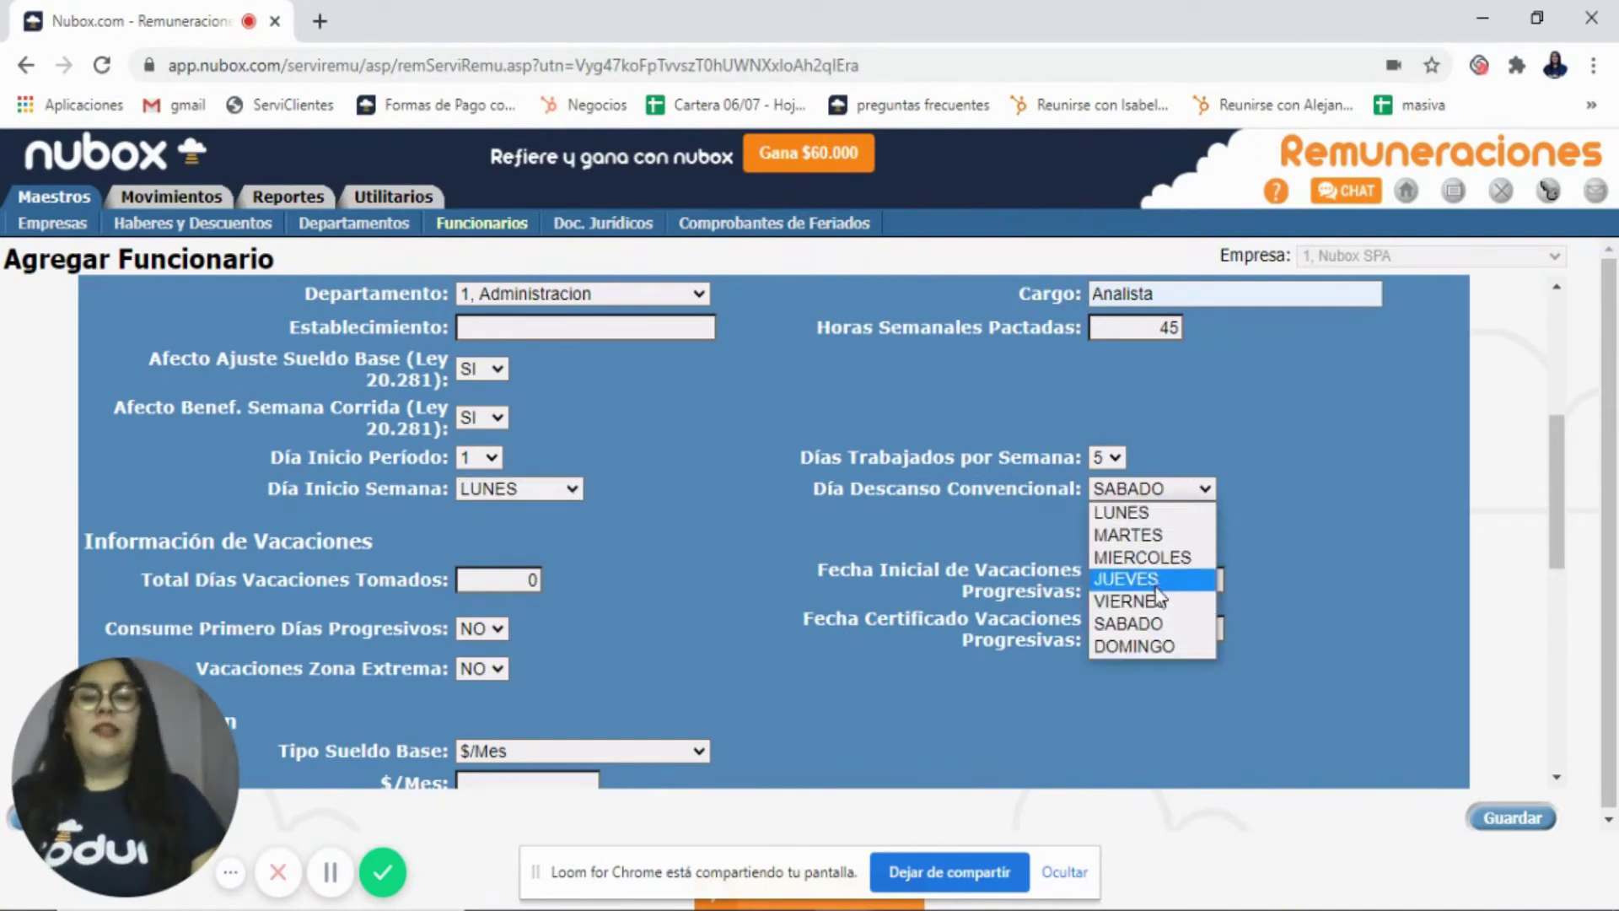
pyautogui.click(1170, 645)
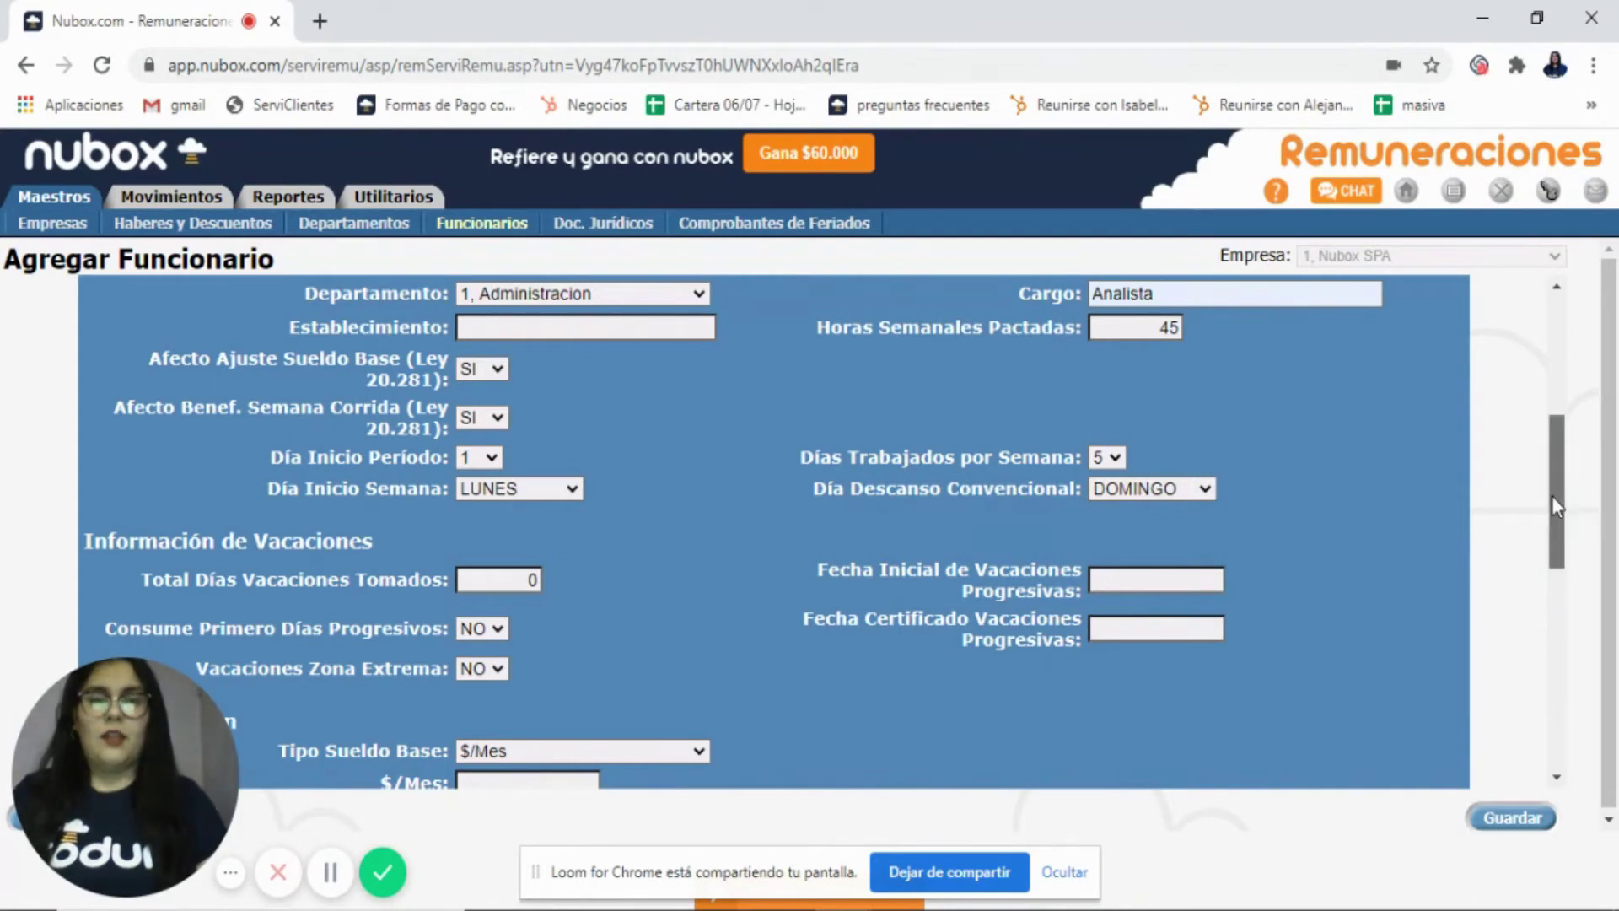
pyautogui.moveTo(1552, 496); pyautogui.dragTo(1551, 500)
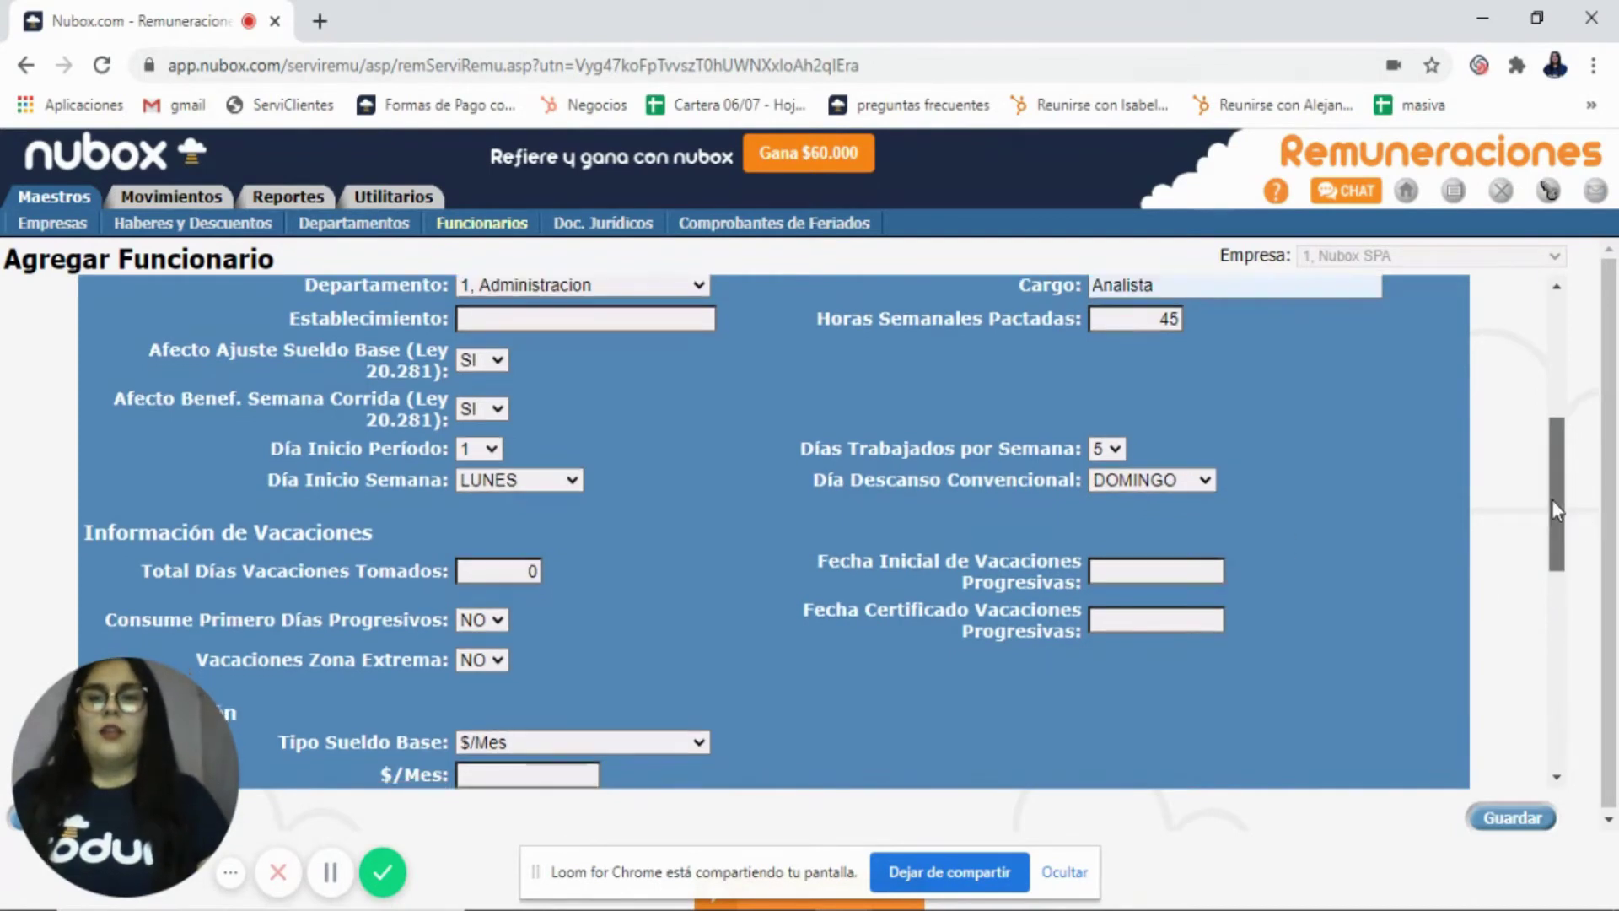
pyautogui.click(469, 412)
pyautogui.click(477, 453)
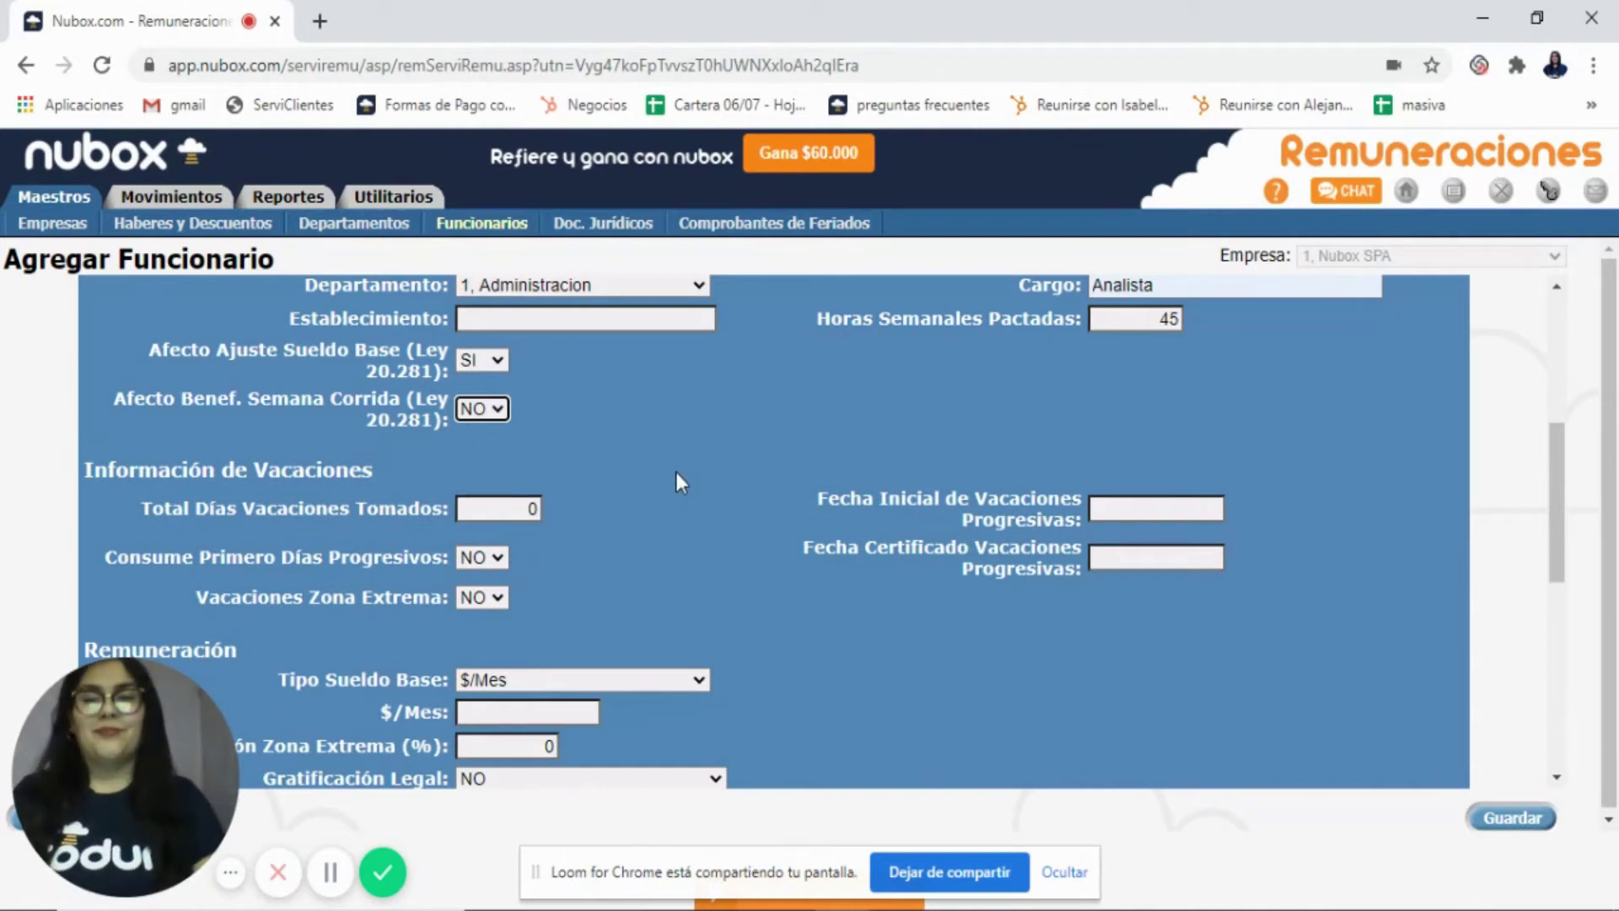
# Step: Set Total Días Vacaciones Tomados to 12 in the employee's vacation information
pyautogui.moveTo(1548, 497); pyautogui.dragTo(1548, 544)
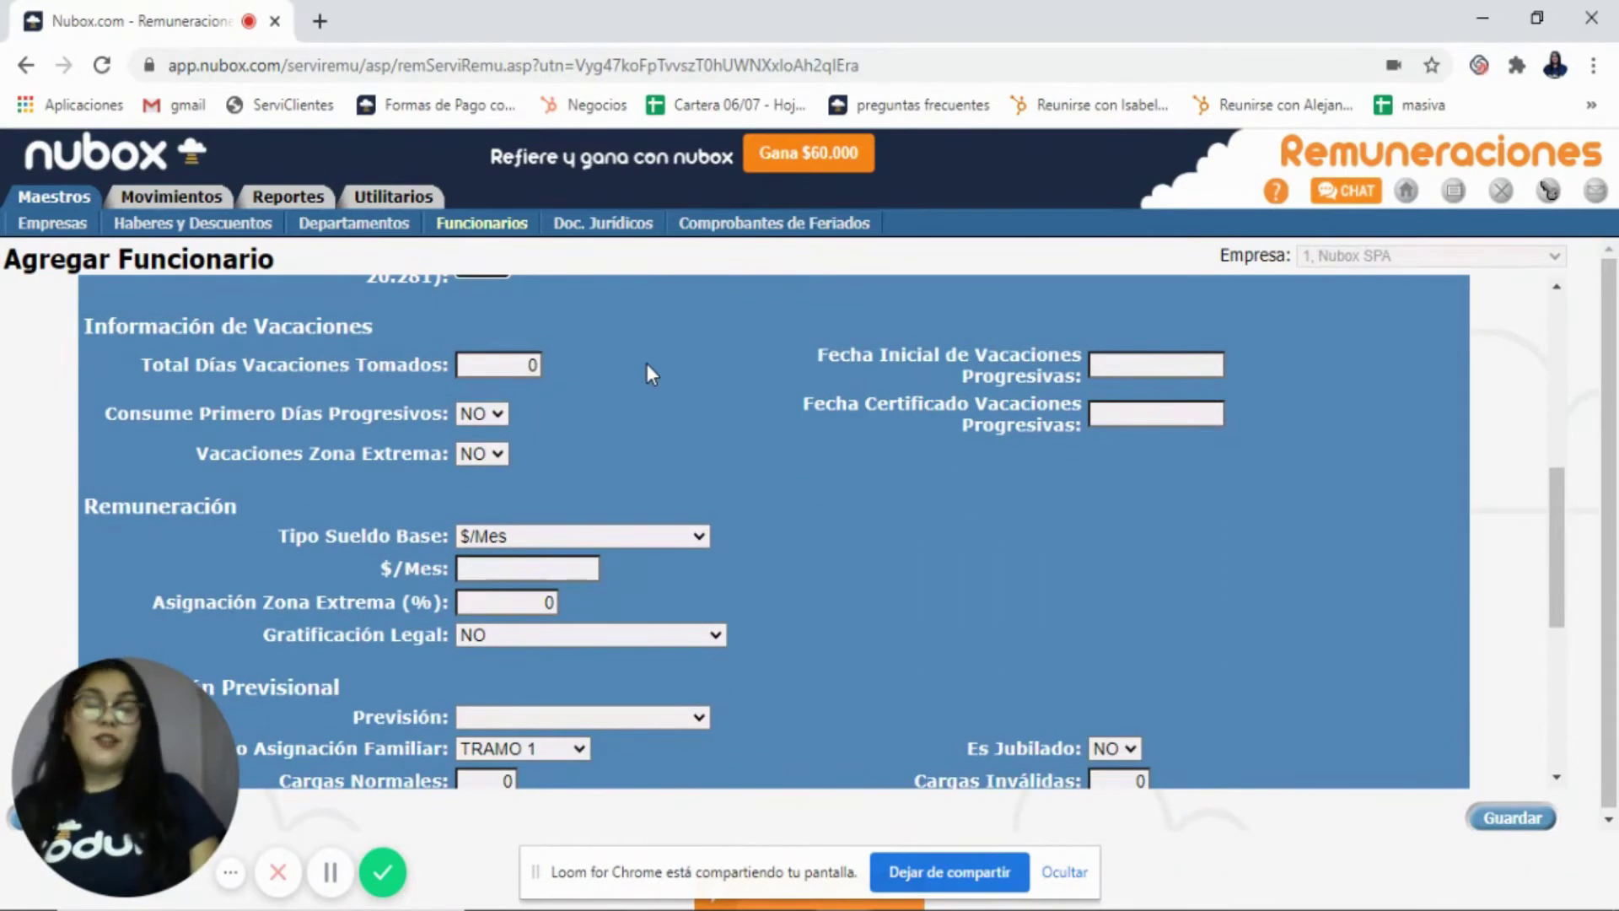
pyautogui.click(527, 365)
pyautogui.press('BackSpace')
pyautogui.write('12')
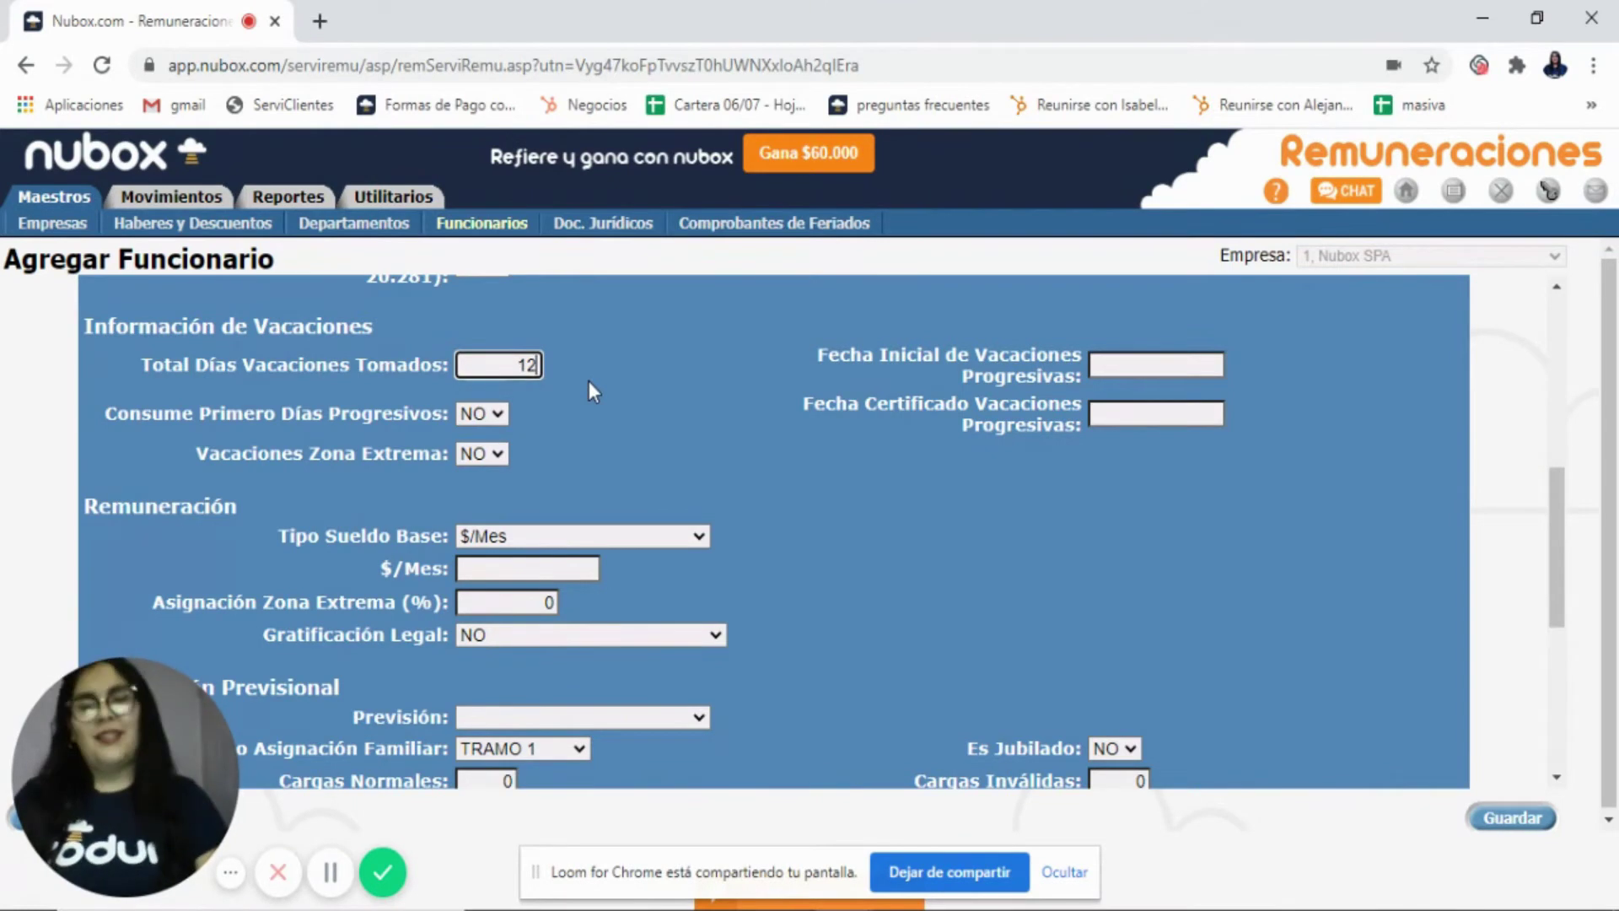
pyautogui.click(654, 403)
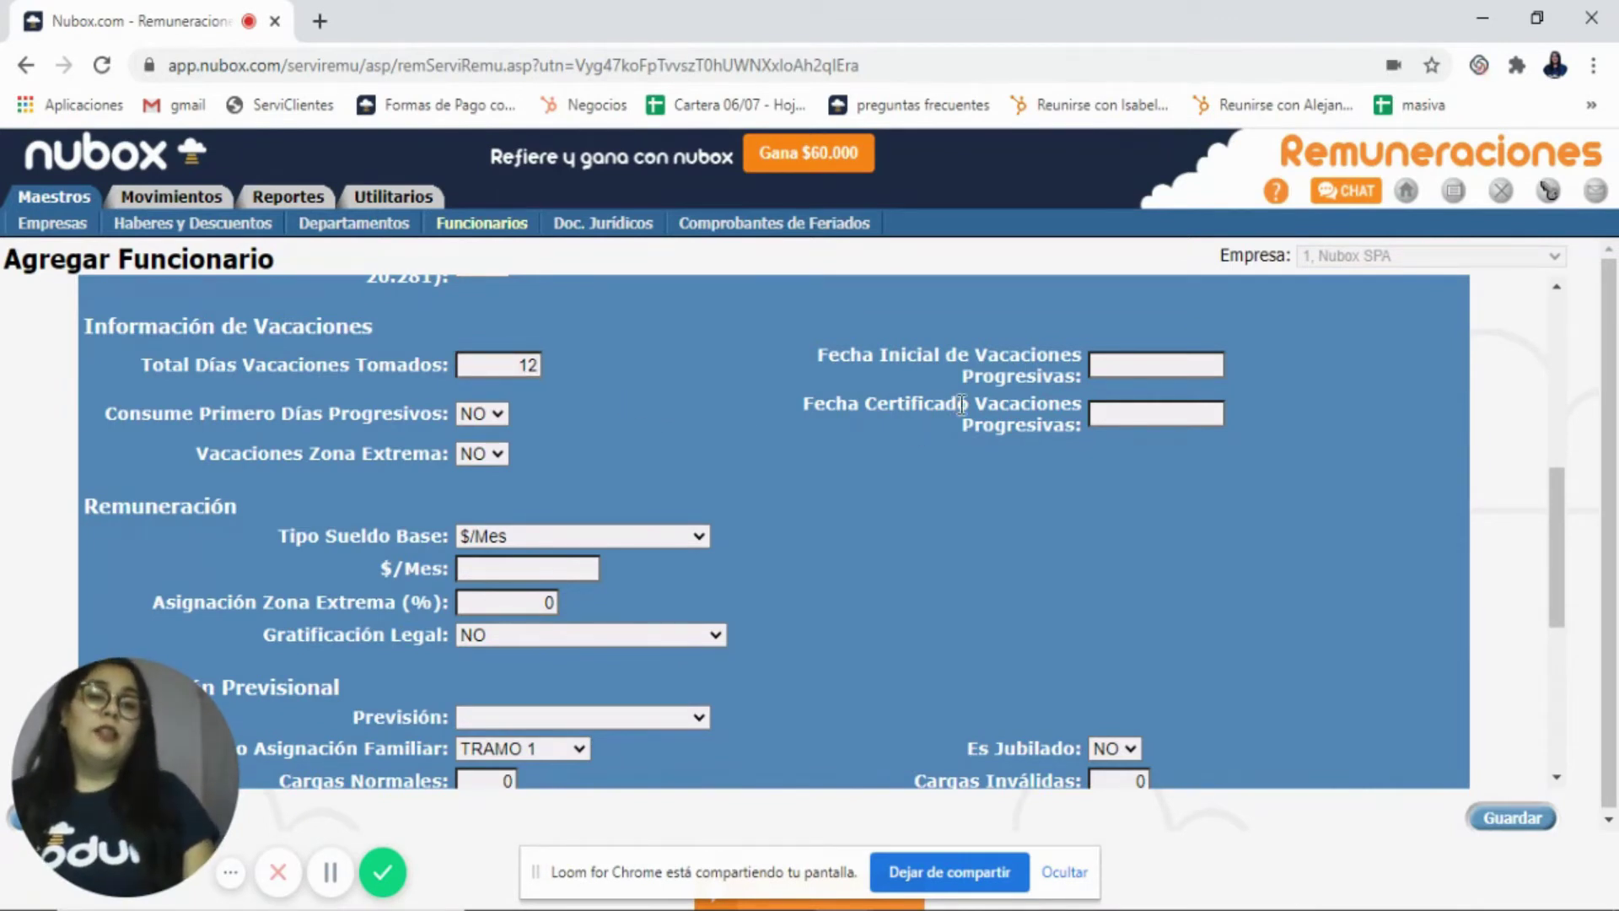
pyautogui.moveTo(1009, 405); pyautogui.dragTo(1048, 419)
pyautogui.click(1041, 421)
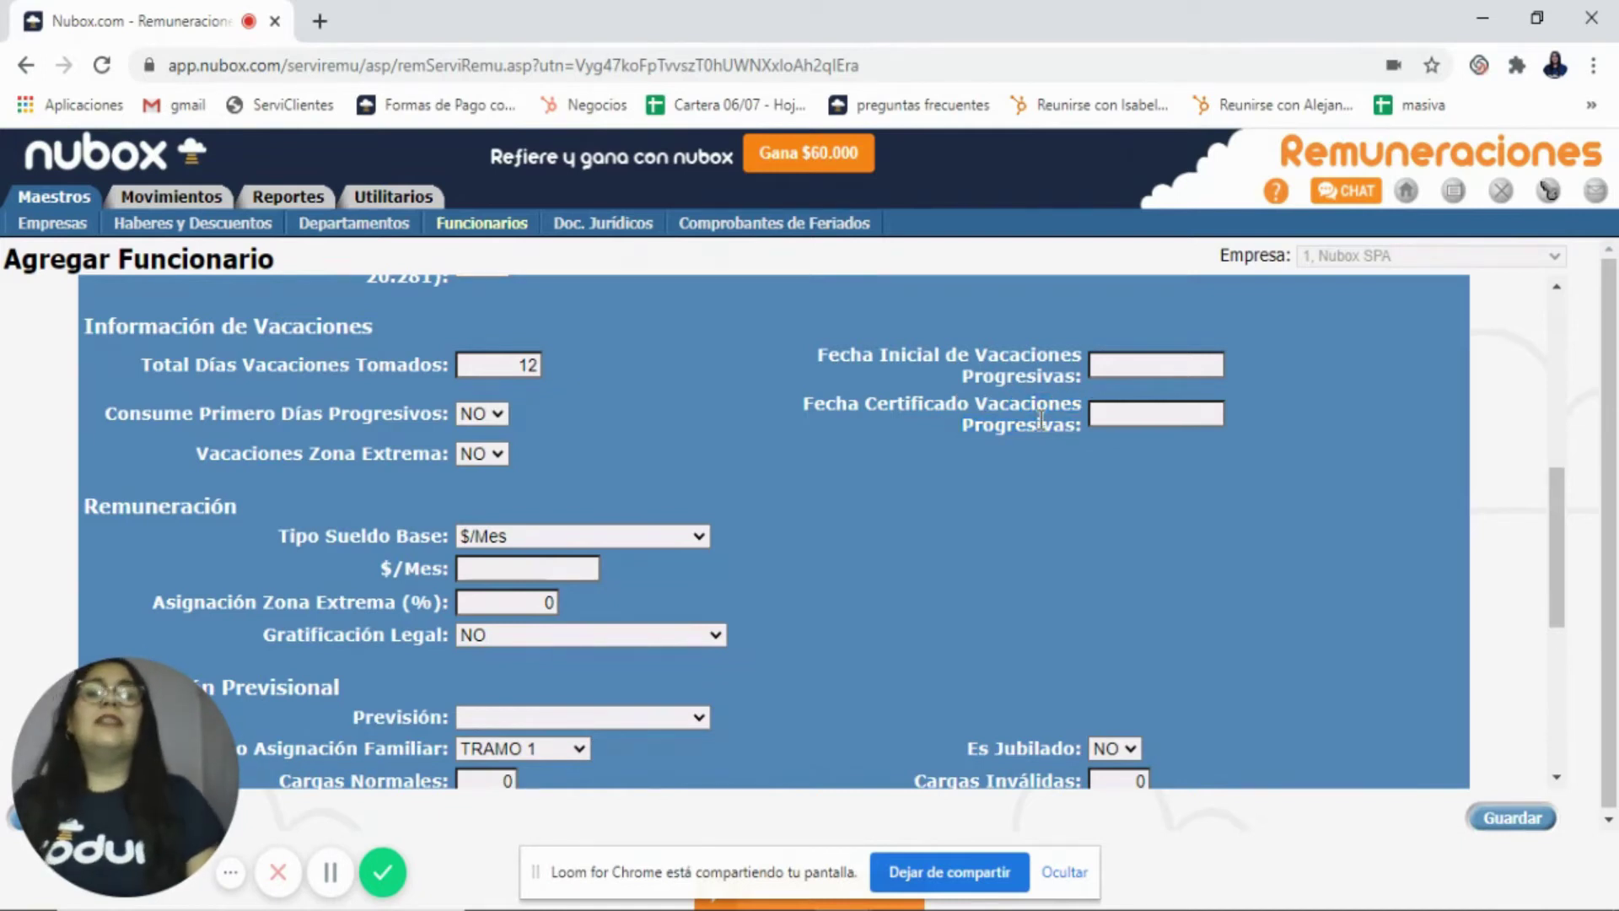
# Step: Check the Consume Primero Días Progresivos and Vacaciones Zona Extrema options, keeping both at NO
pyautogui.click(497, 417)
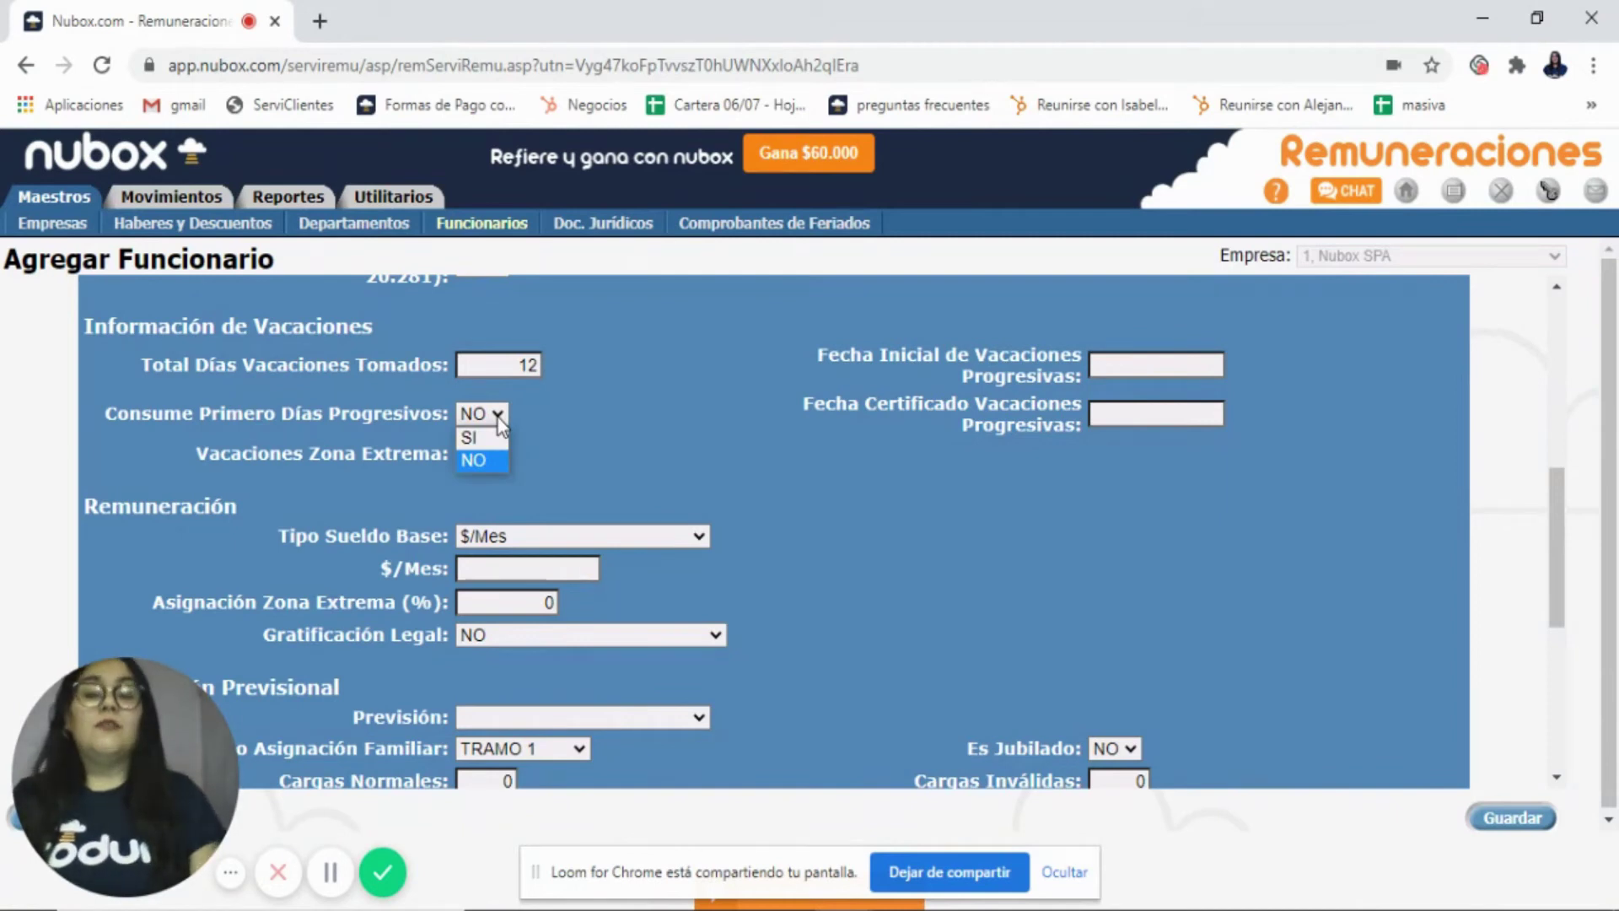
pyautogui.click(494, 456)
pyautogui.click(590, 453)
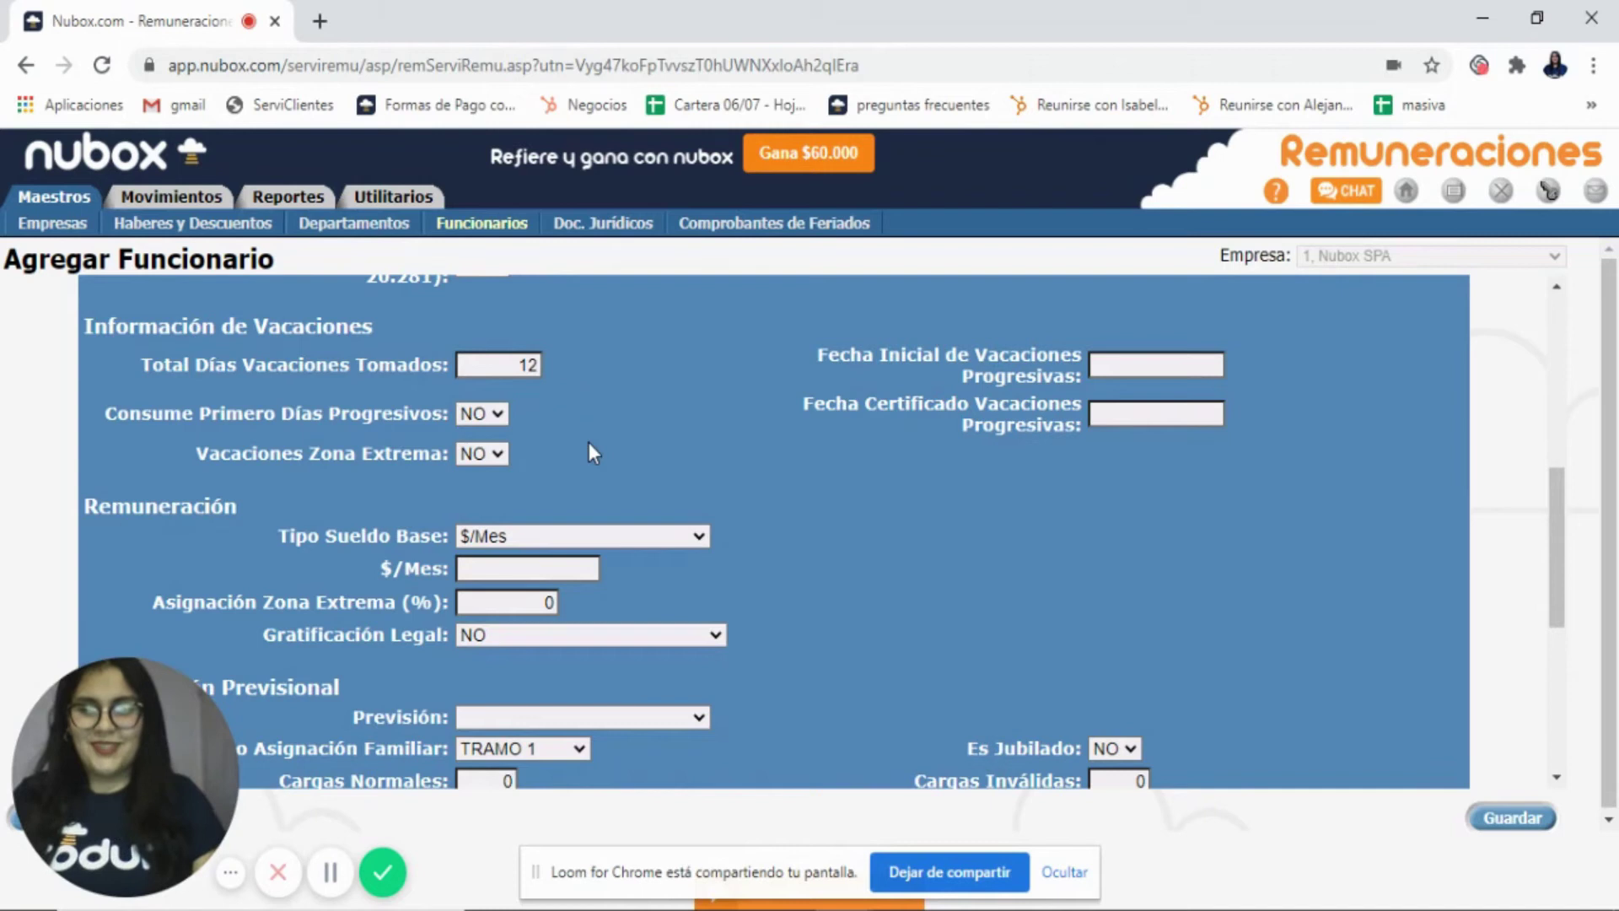
pyautogui.click(489, 455)
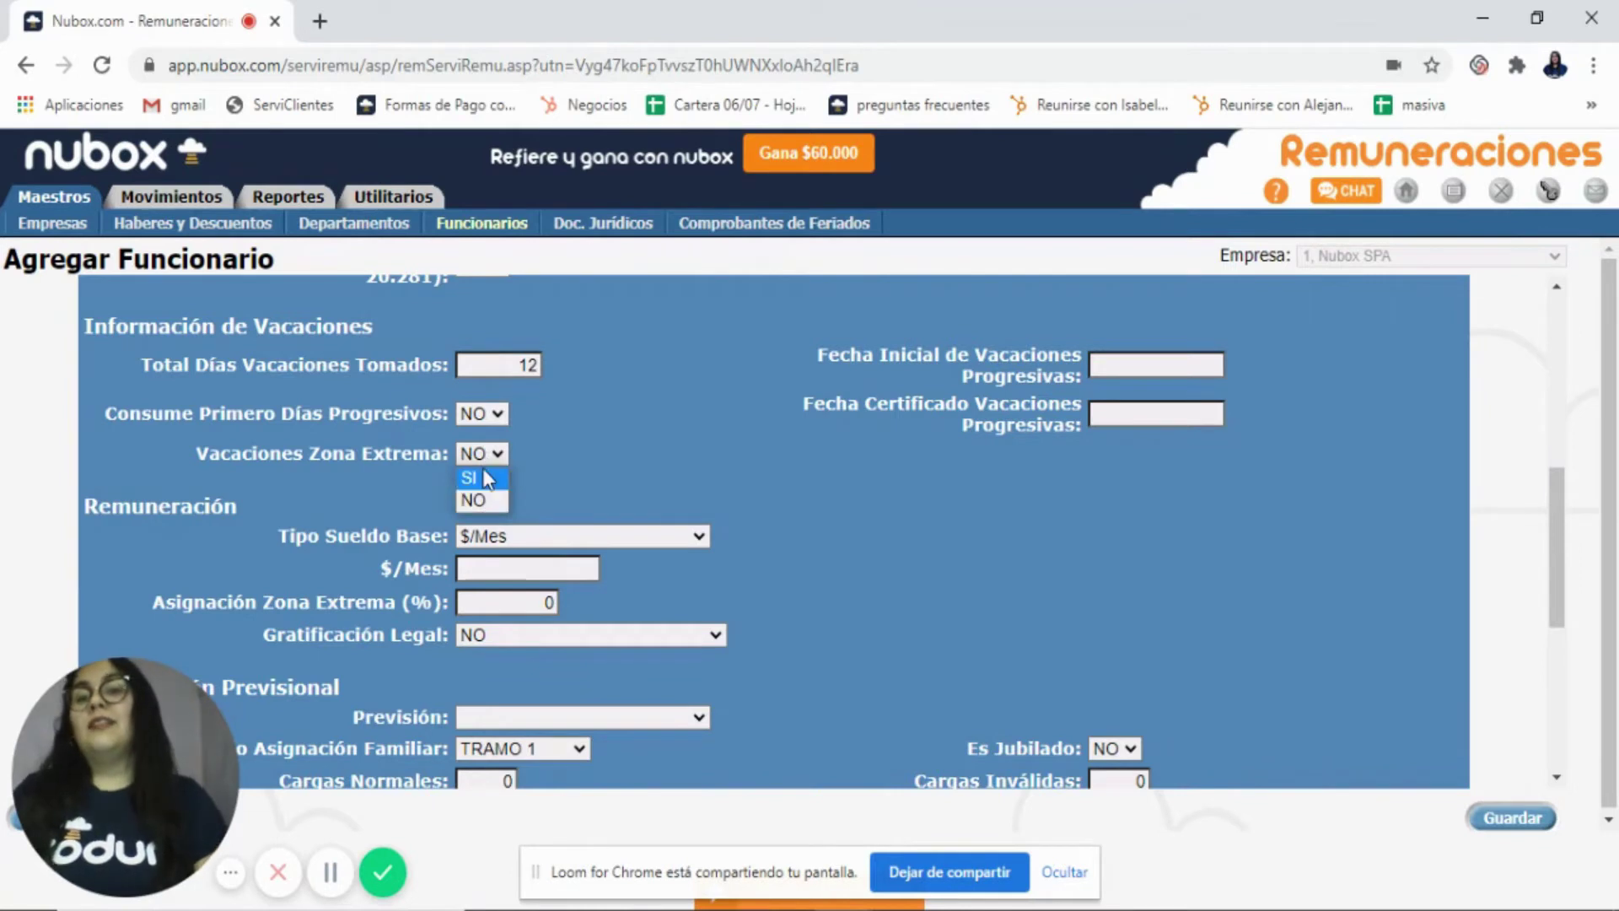
pyautogui.click(489, 501)
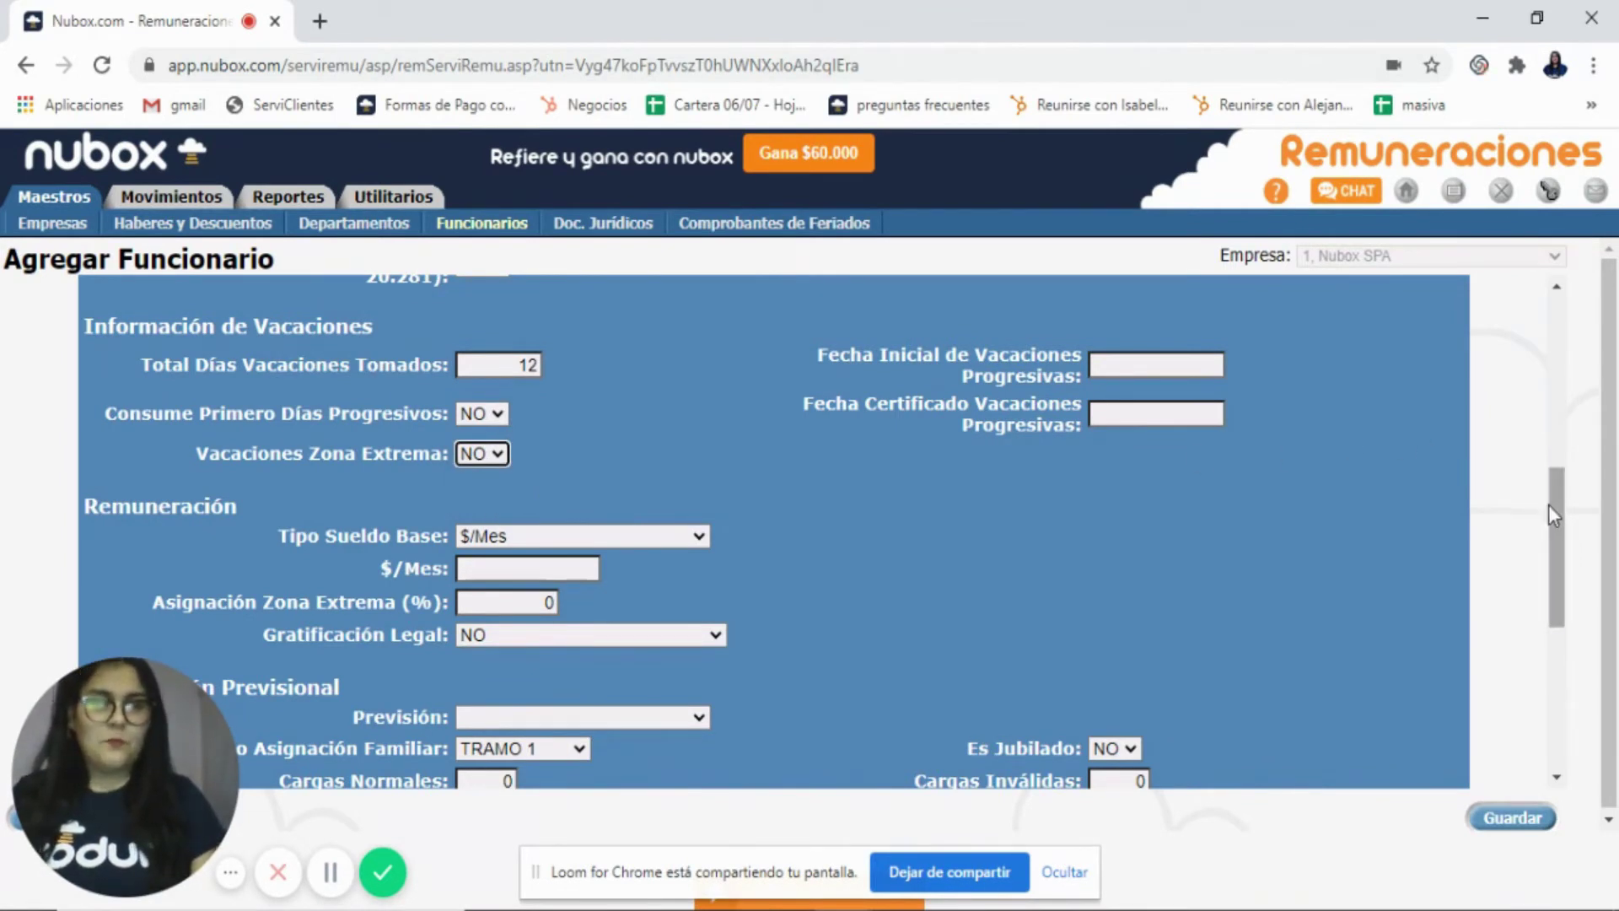
# Step: Try Tipo Sueldo Base as $/Hora + N° Horas and as $/Dia + N° Dias, looking at the fields each requires
pyautogui.moveTo(1556, 522); pyautogui.dragTo(1560, 586)
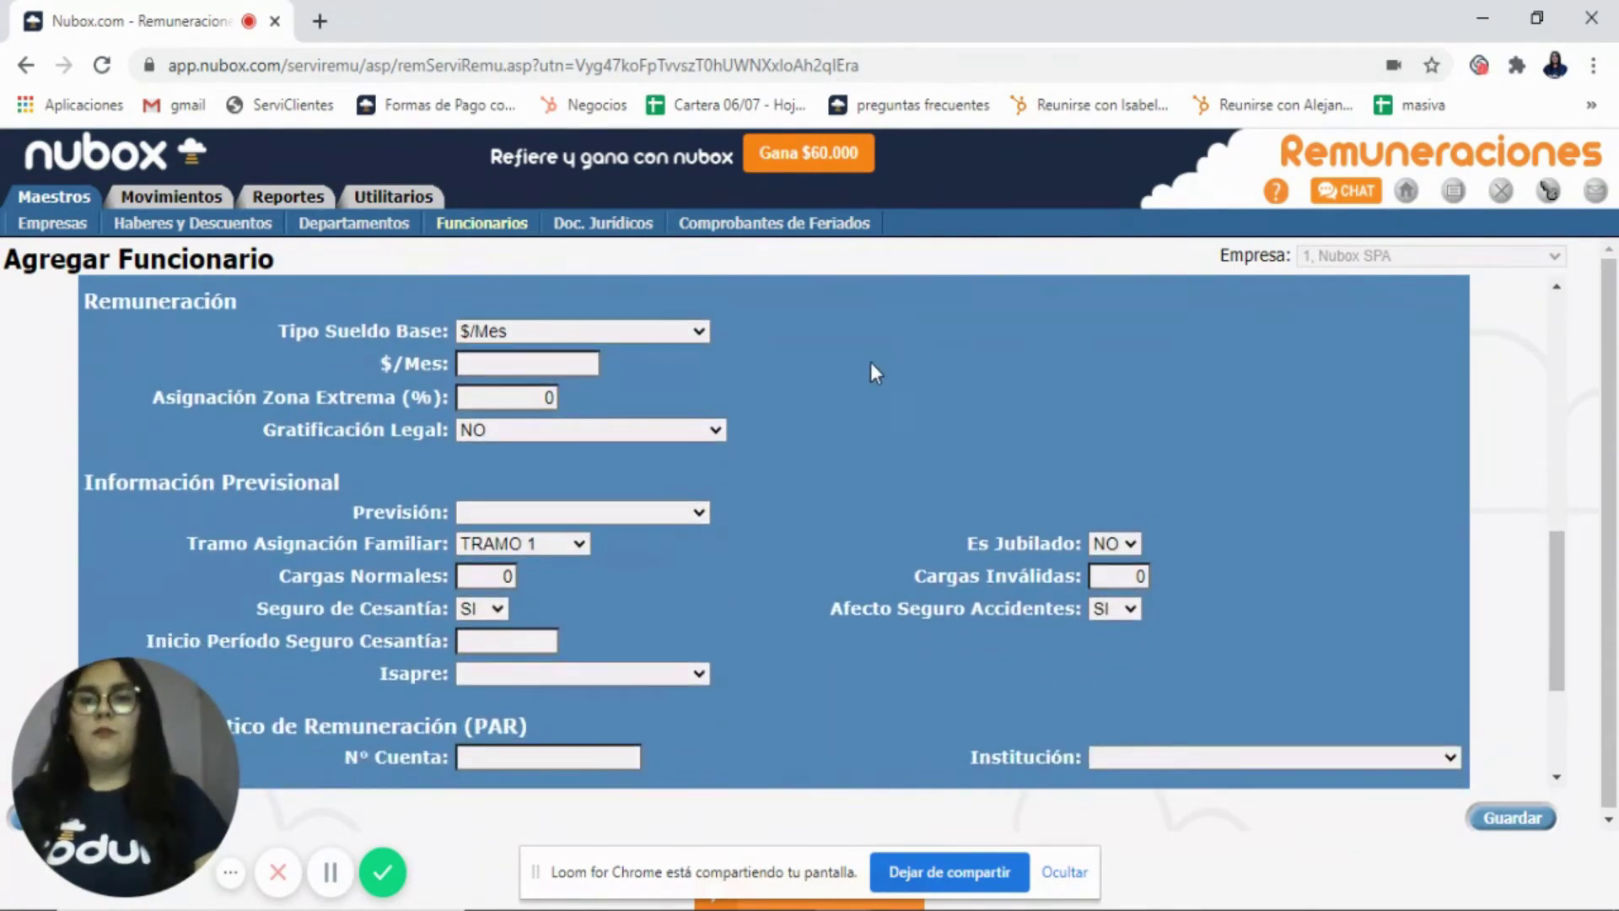
pyautogui.click(681, 332)
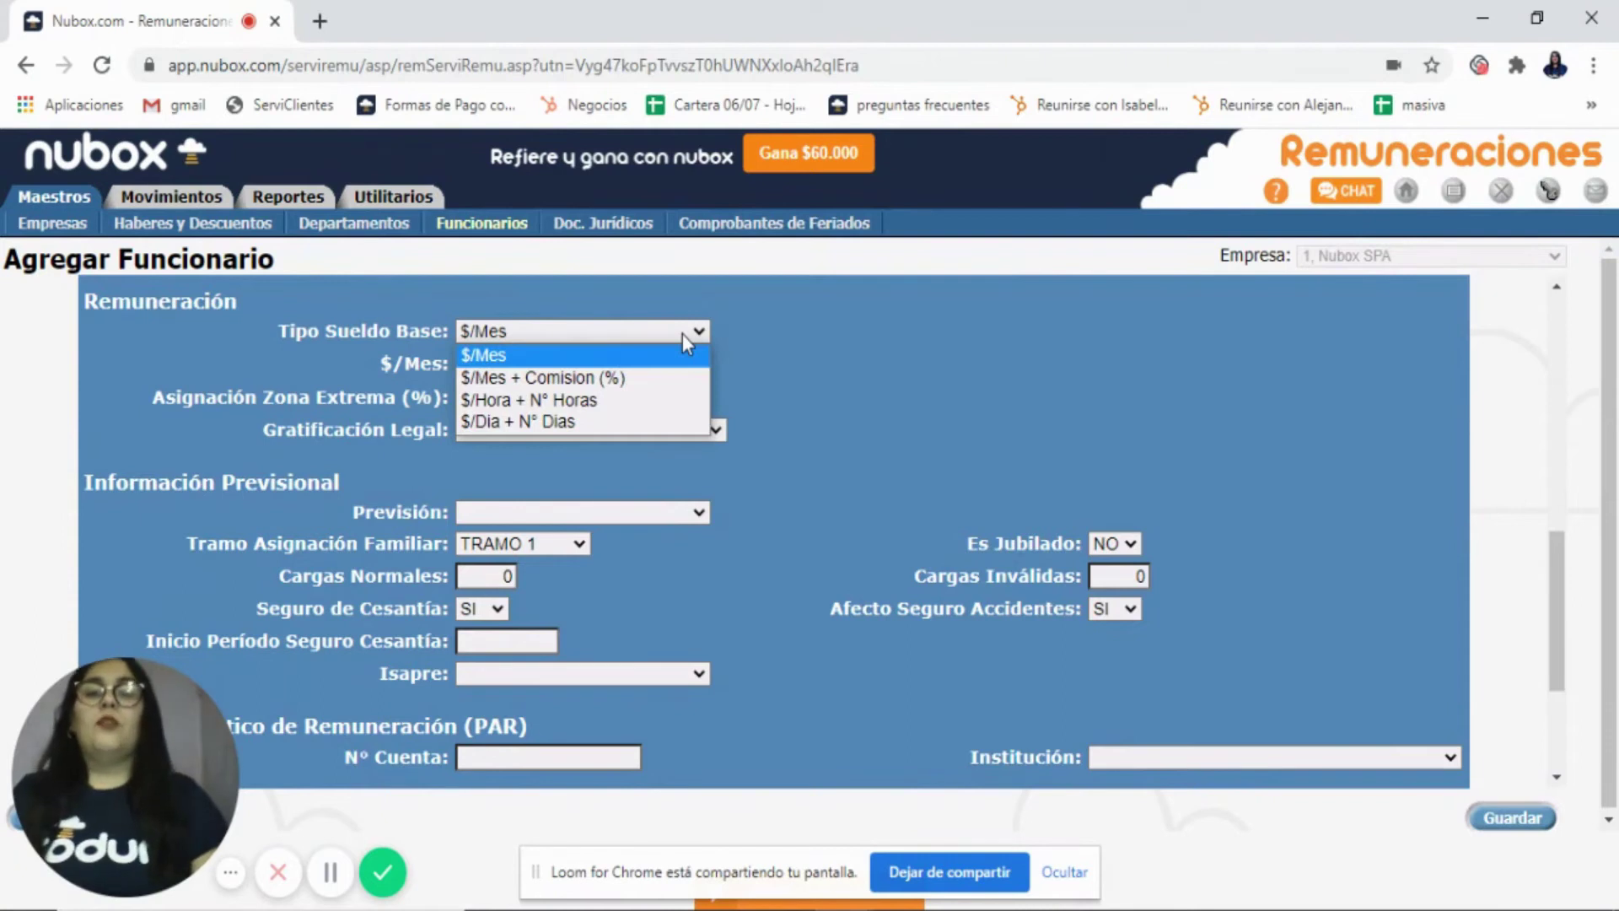
pyautogui.click(672, 400)
pyautogui.click(575, 380)
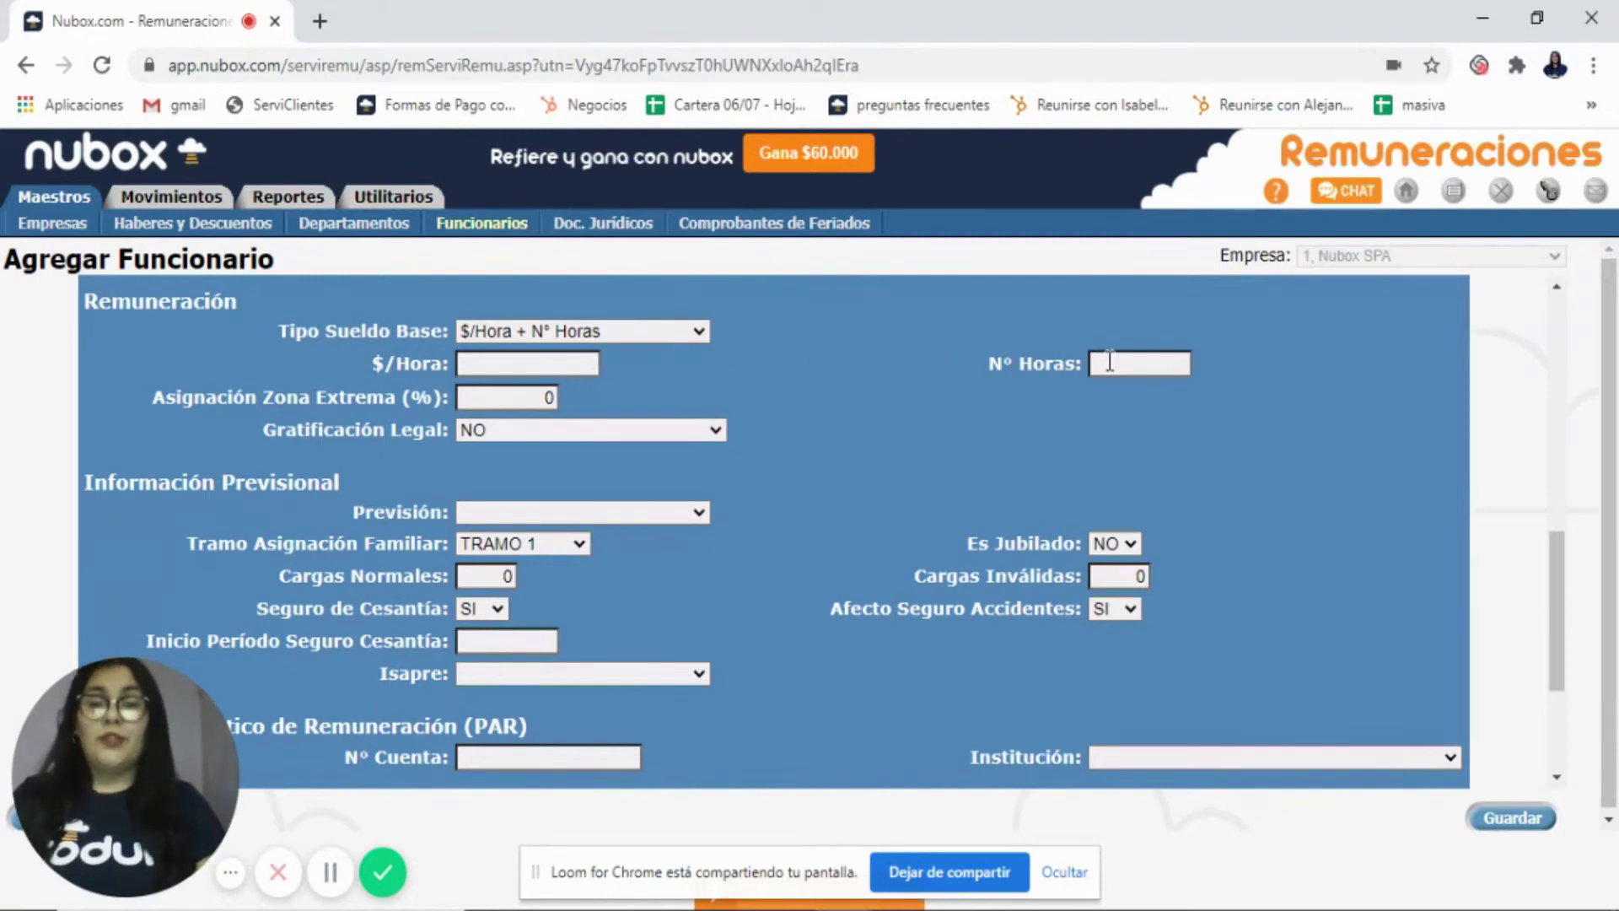
pyautogui.click(624, 331)
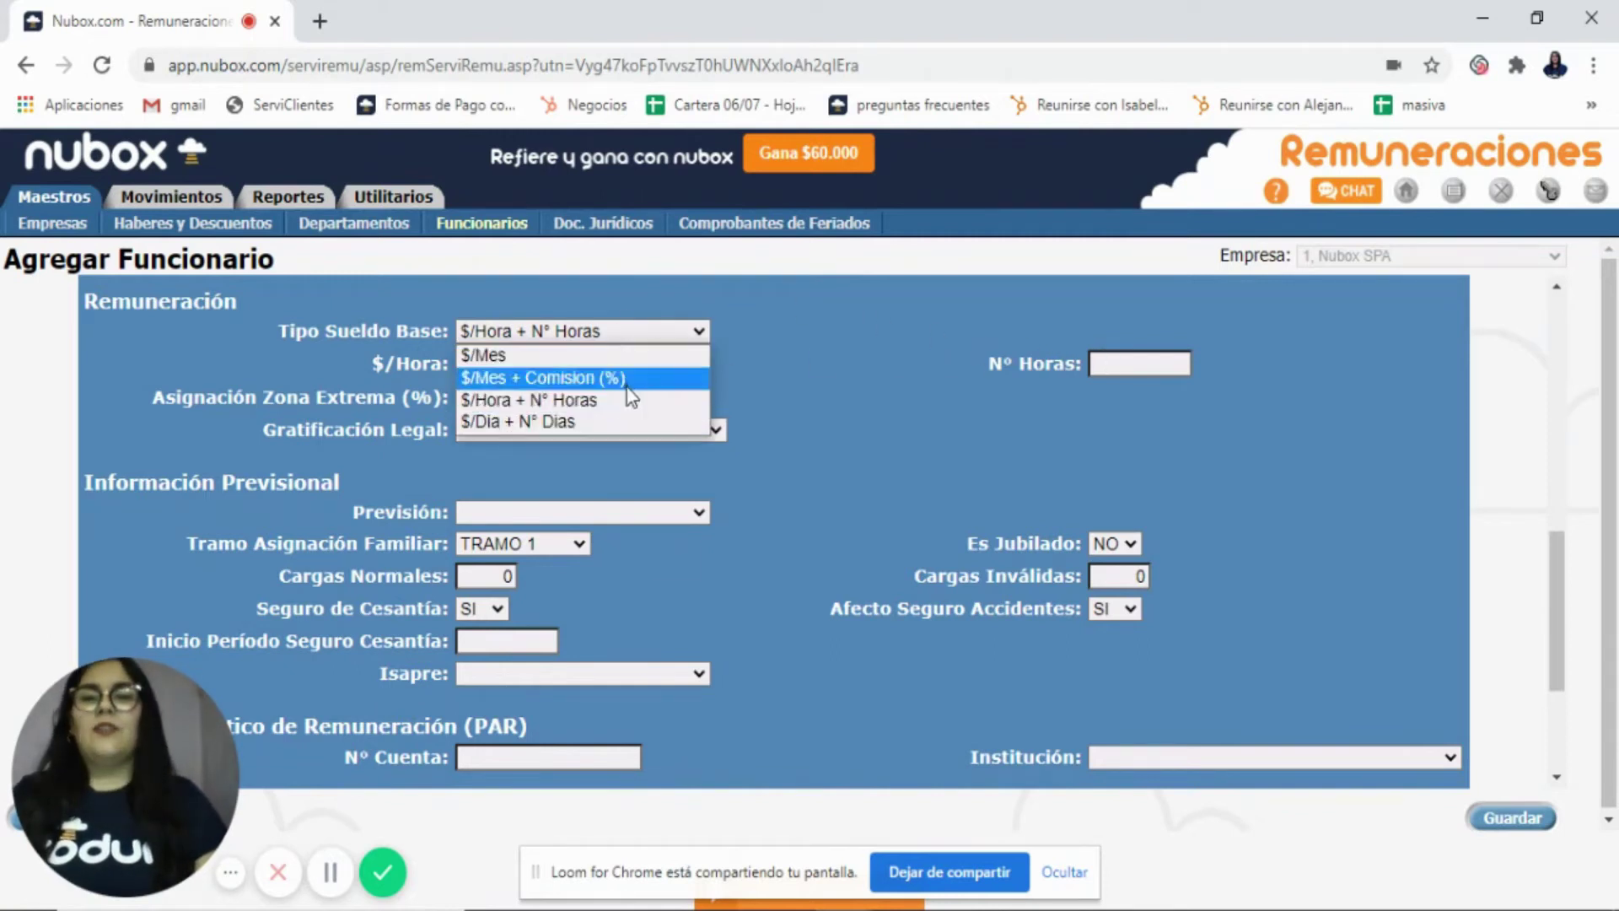
pyautogui.click(590, 420)
pyautogui.click(569, 361)
pyautogui.click(1135, 364)
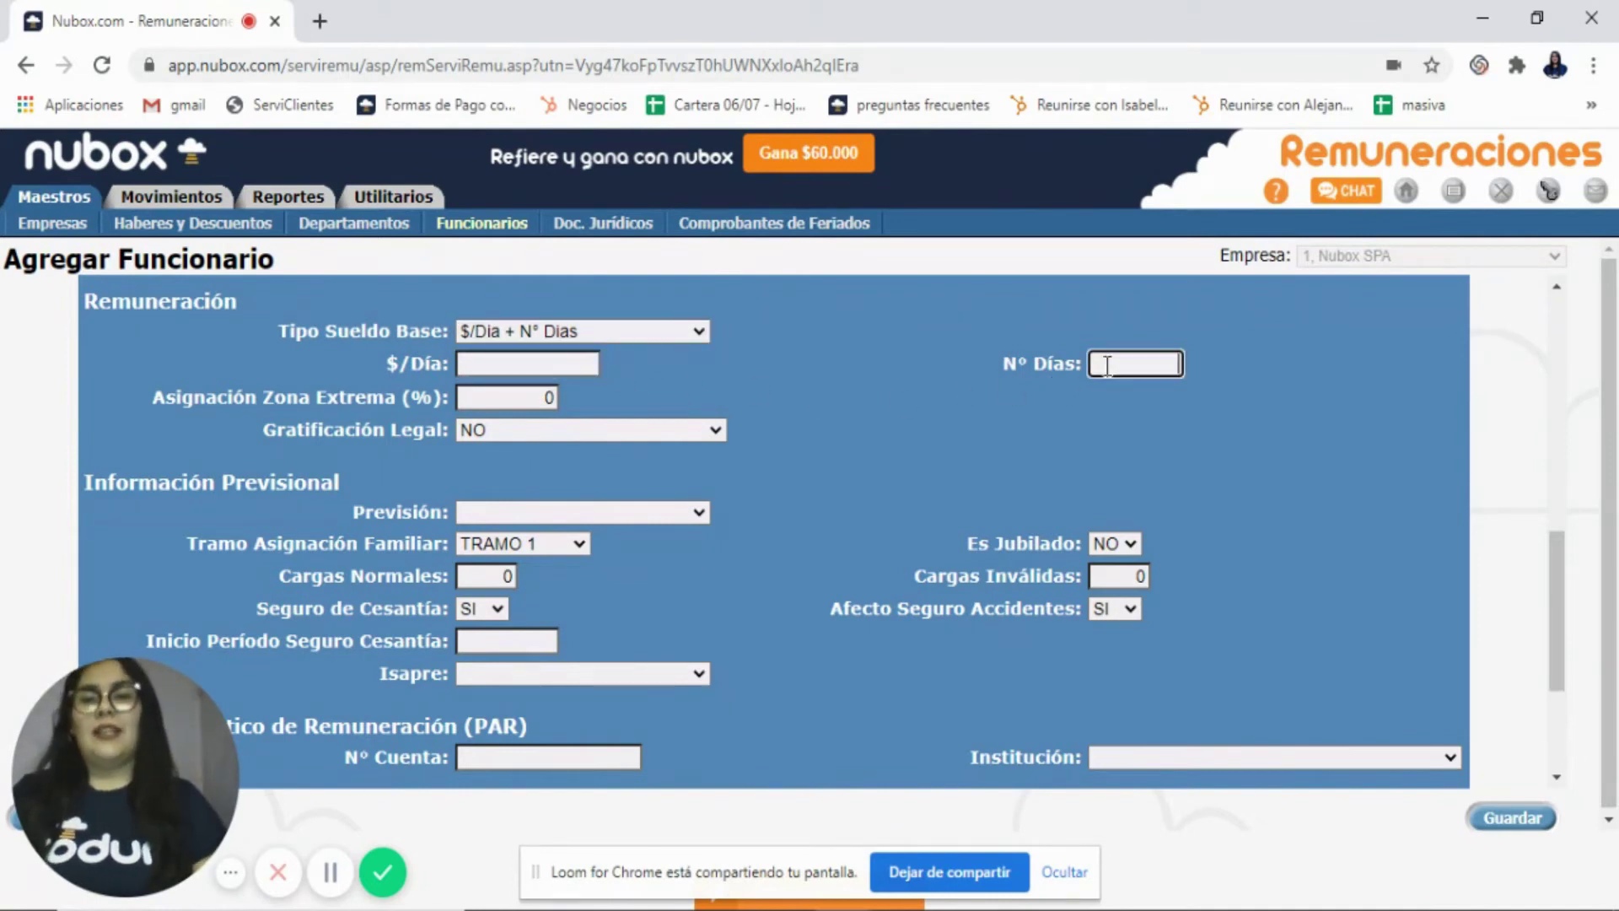
# Step: Set Tipo Sueldo Base to $/Mes with a monthly base salary of 350.000
pyautogui.click(666, 330)
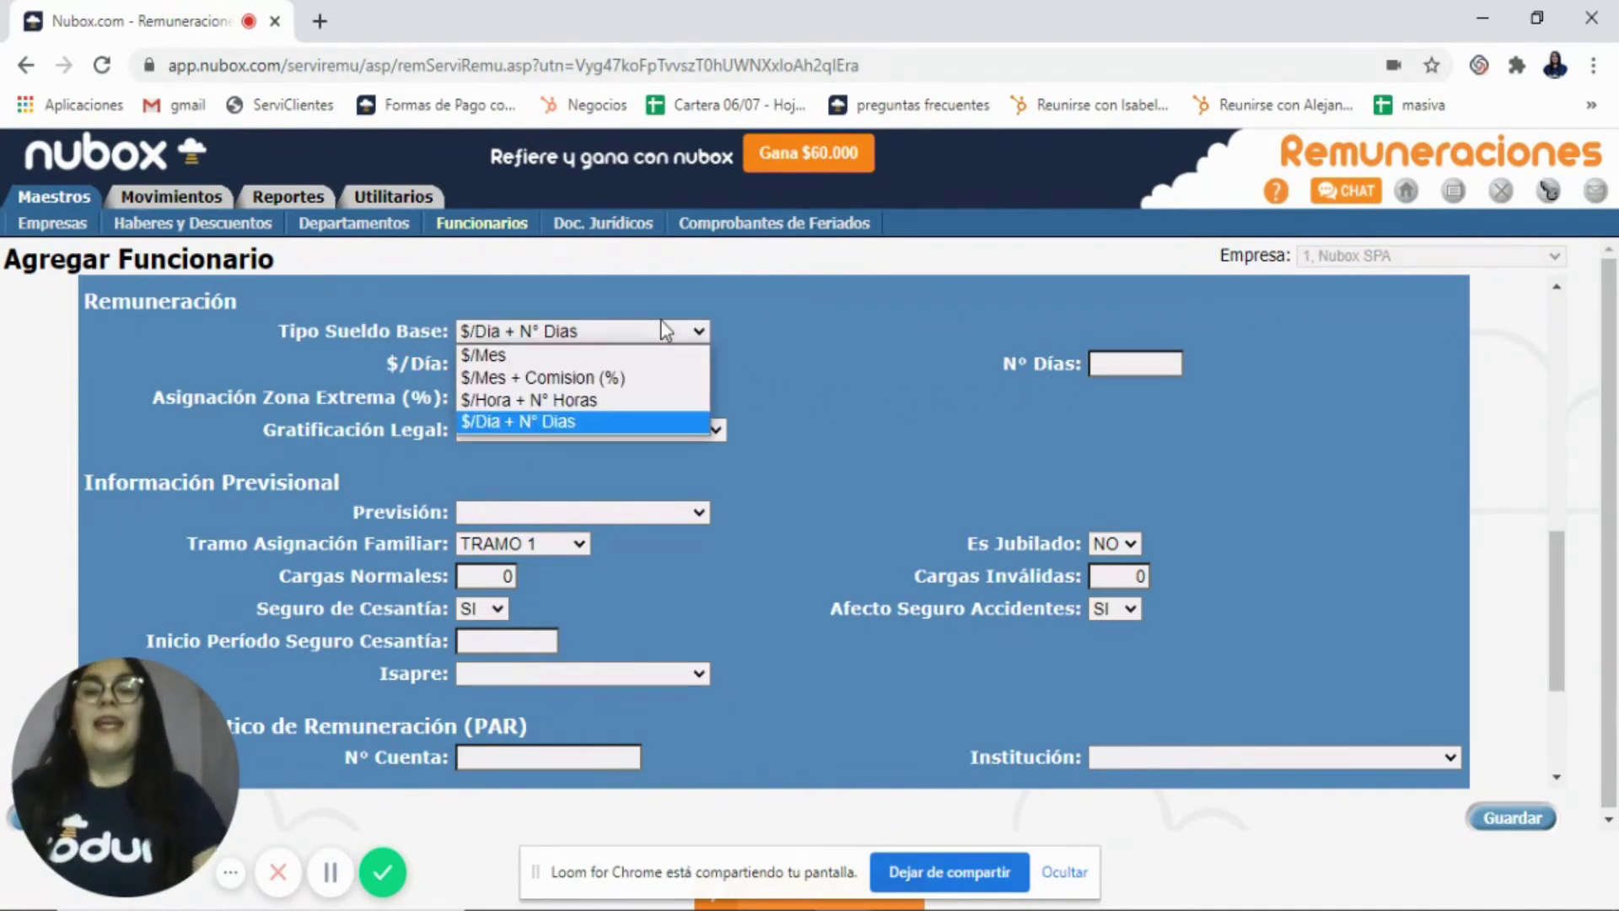
pyautogui.click(608, 352)
pyautogui.click(591, 366)
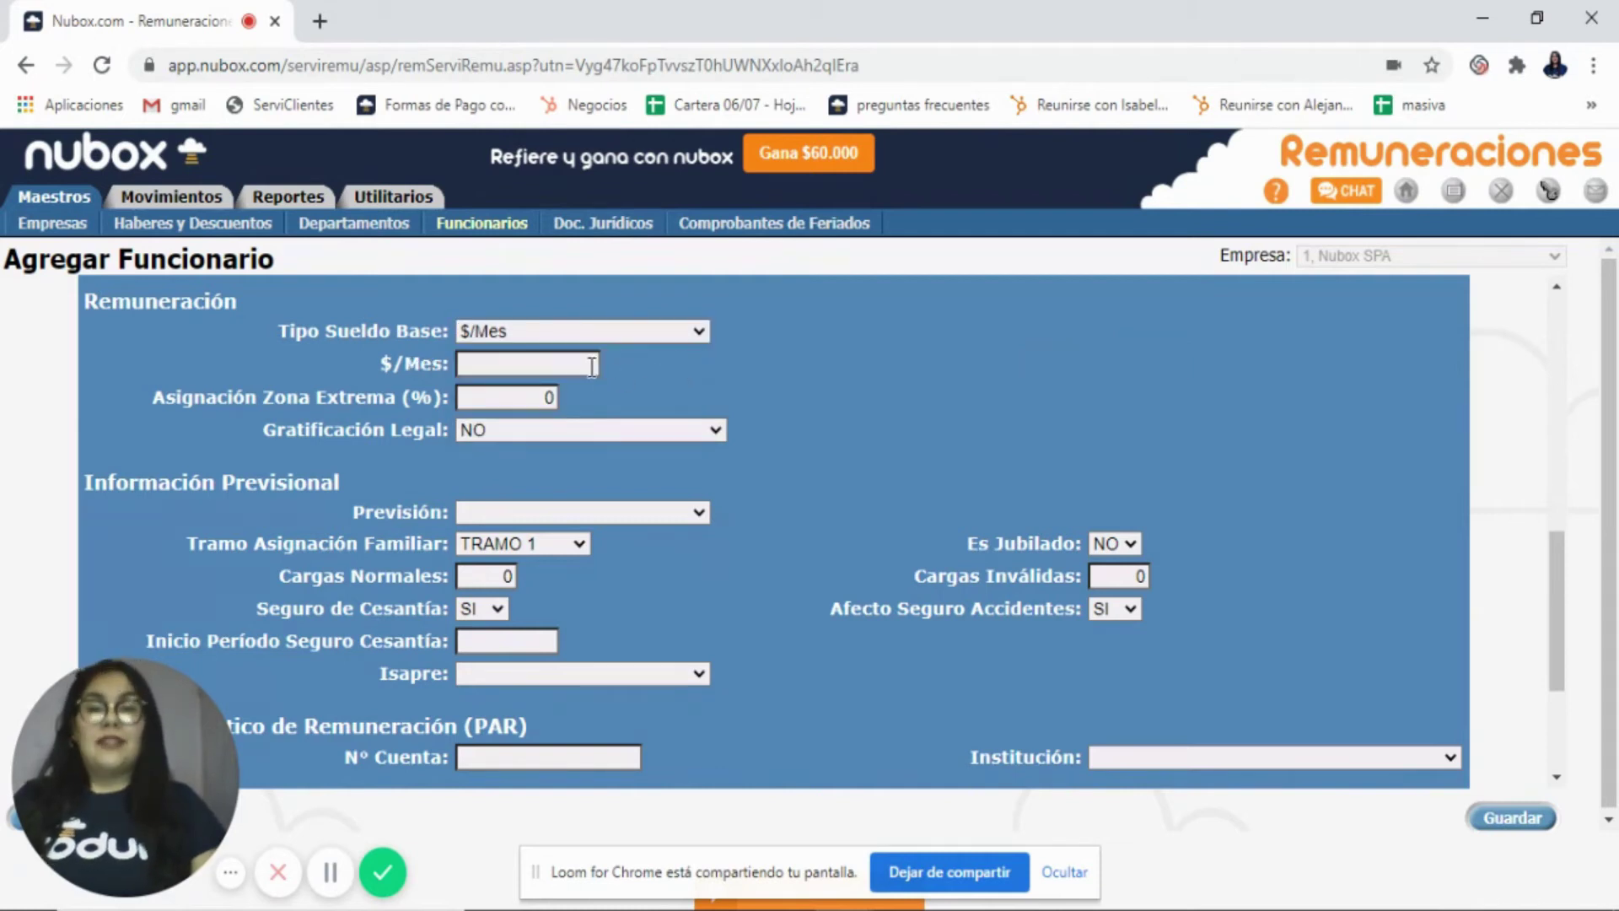
pyautogui.click(575, 367)
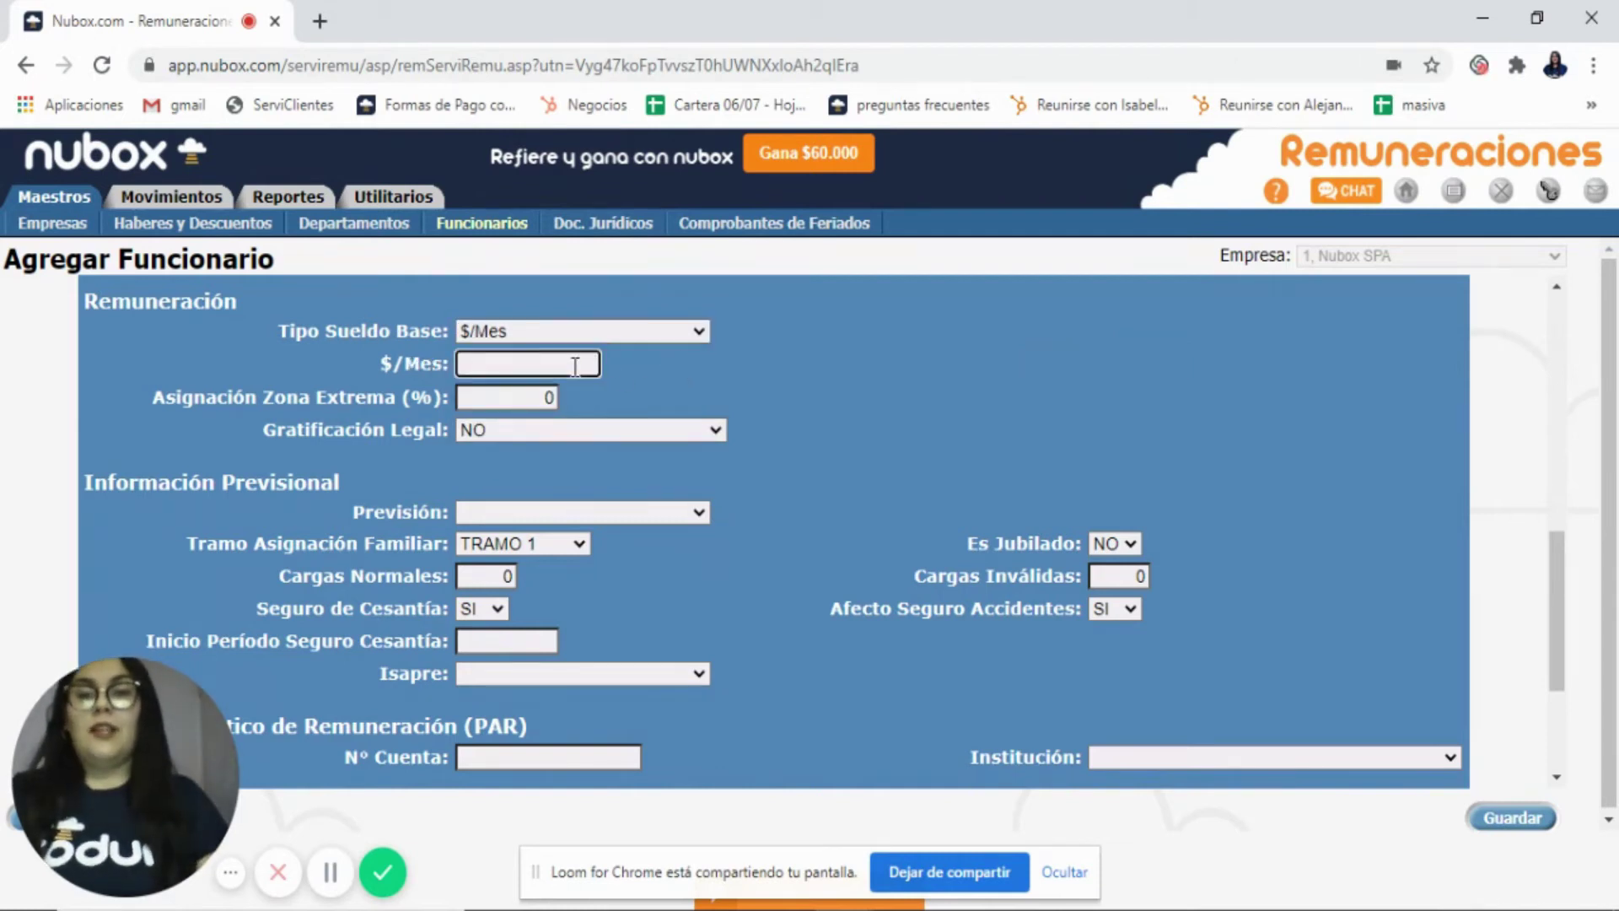
pyautogui.write('350')
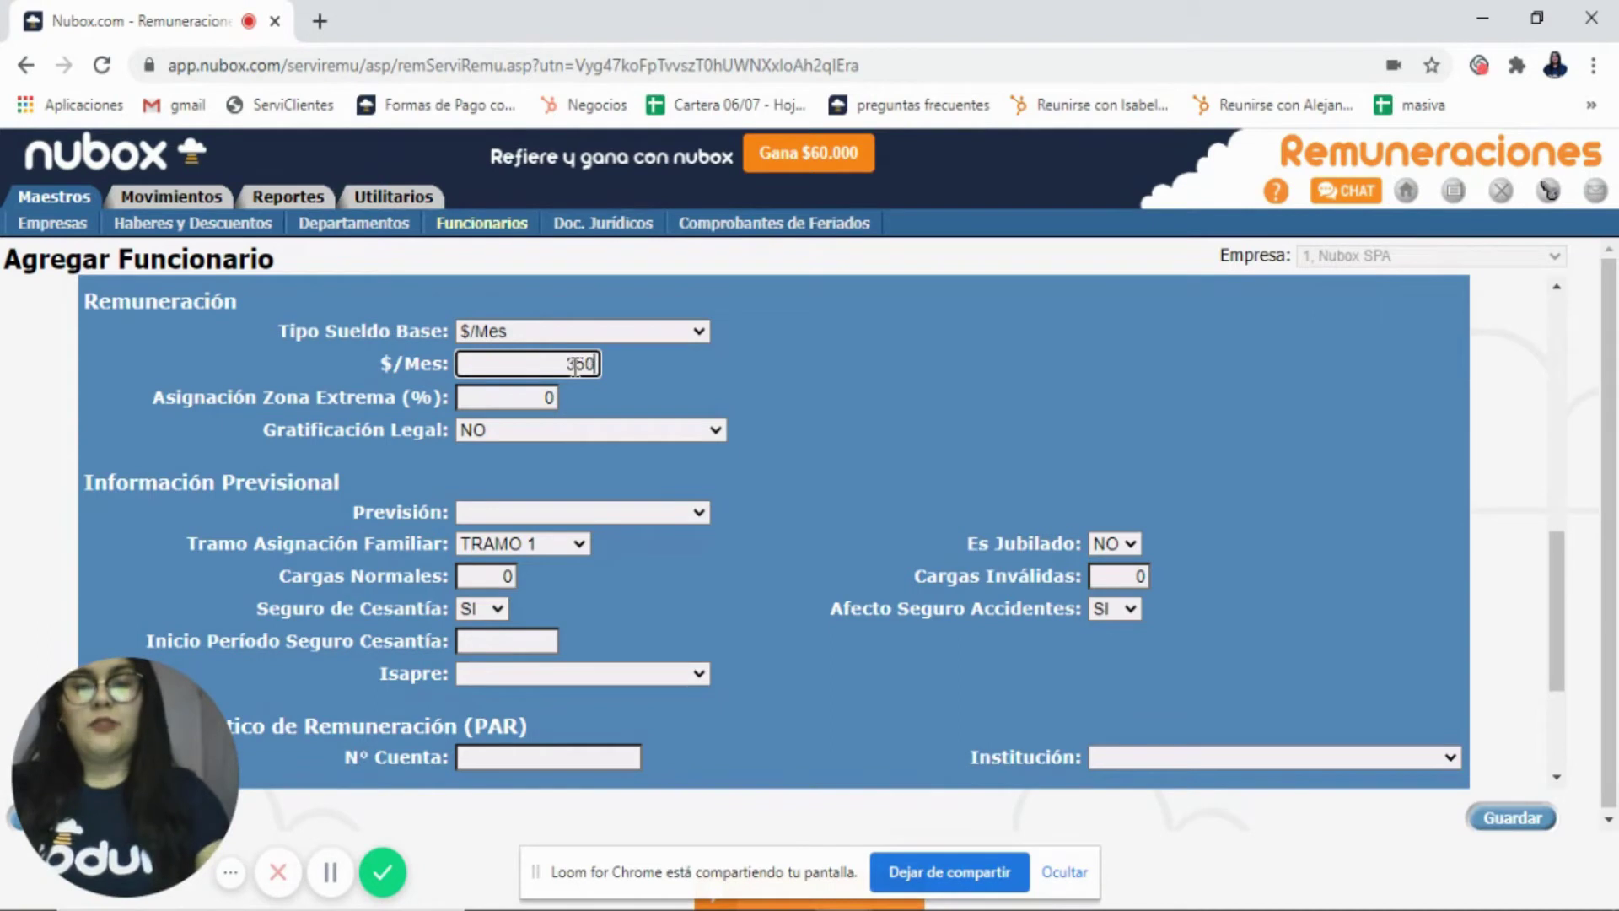
pyautogui.write('.00000')
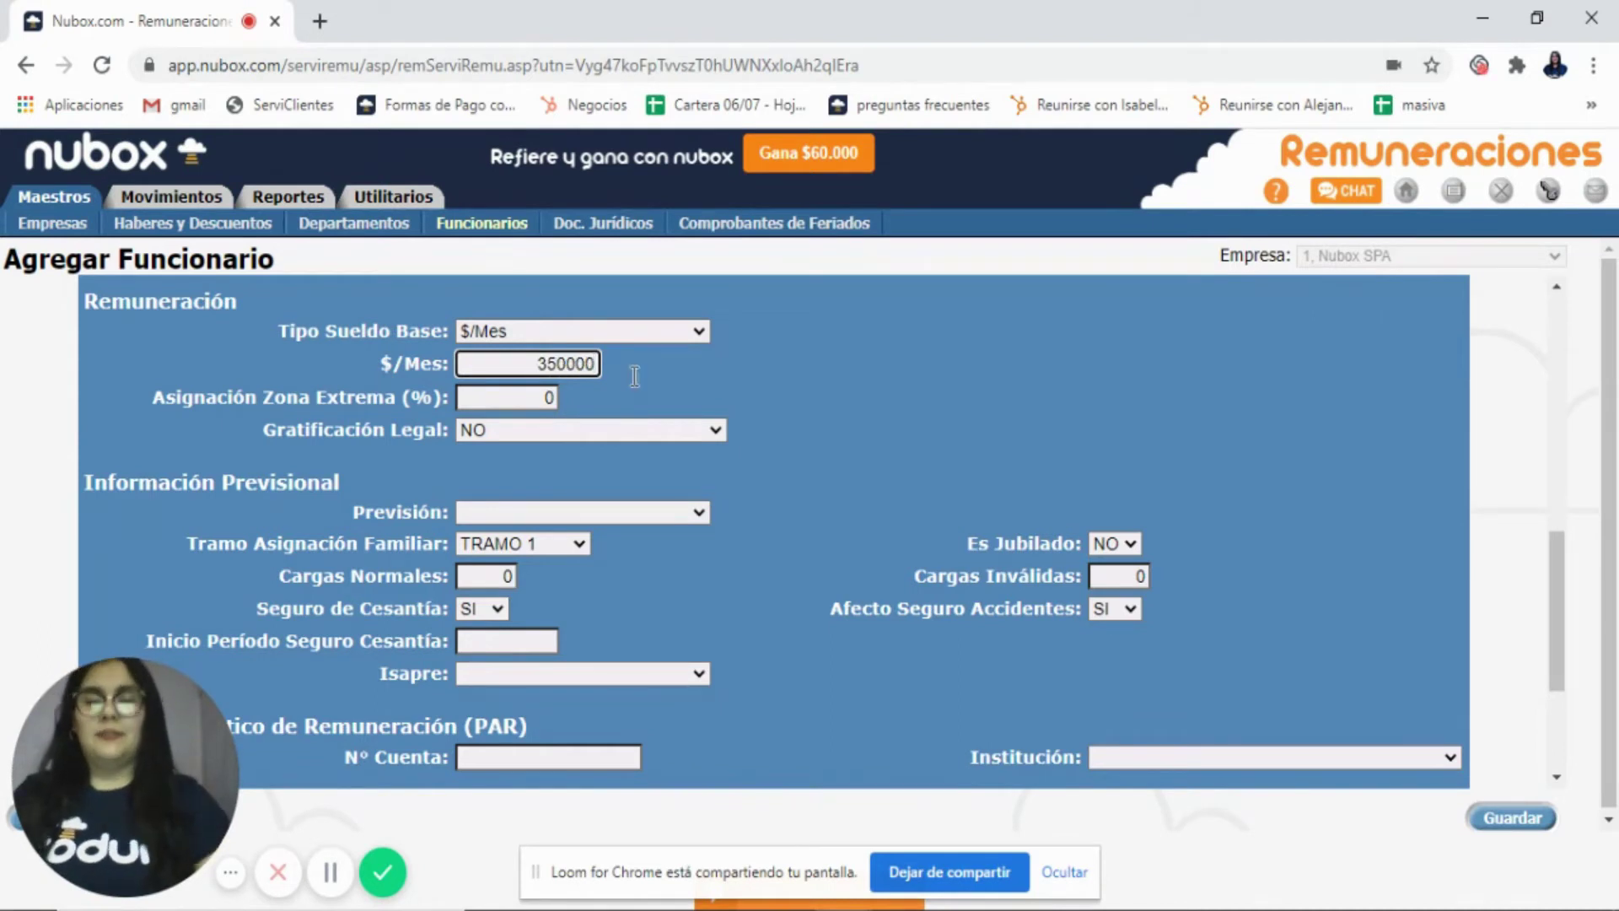
pyautogui.click(833, 413)
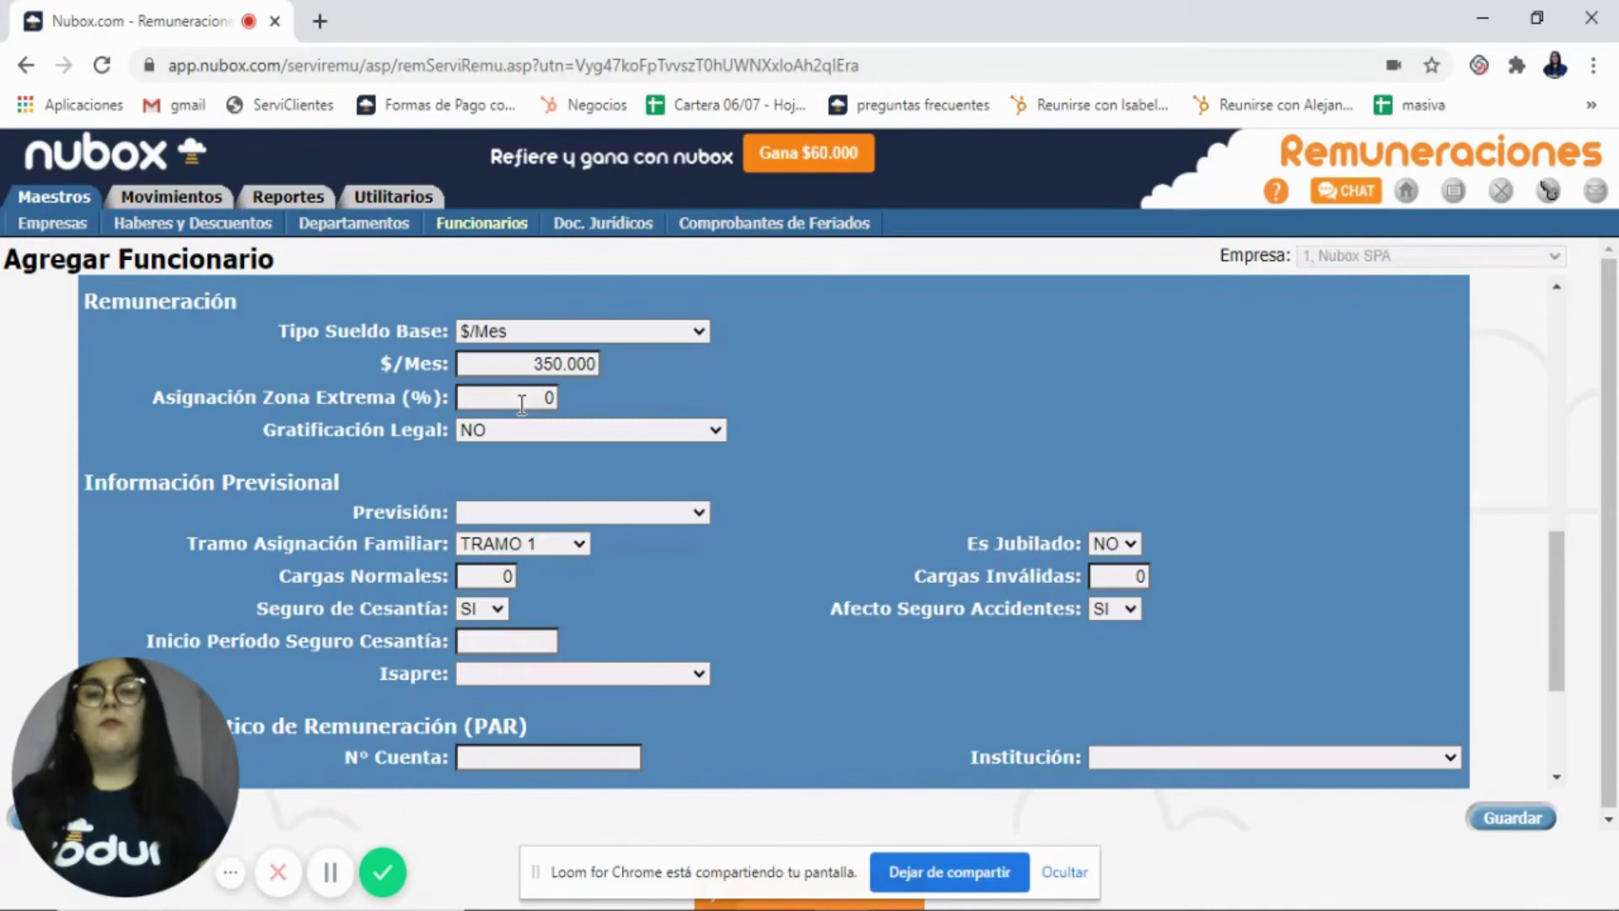
# Step: Try Gratificación Legal as PORCENT. ESPECIAL GRATIF. and TOPE 4.75 I.M.M., and set it back to NO
pyautogui.click(642, 431)
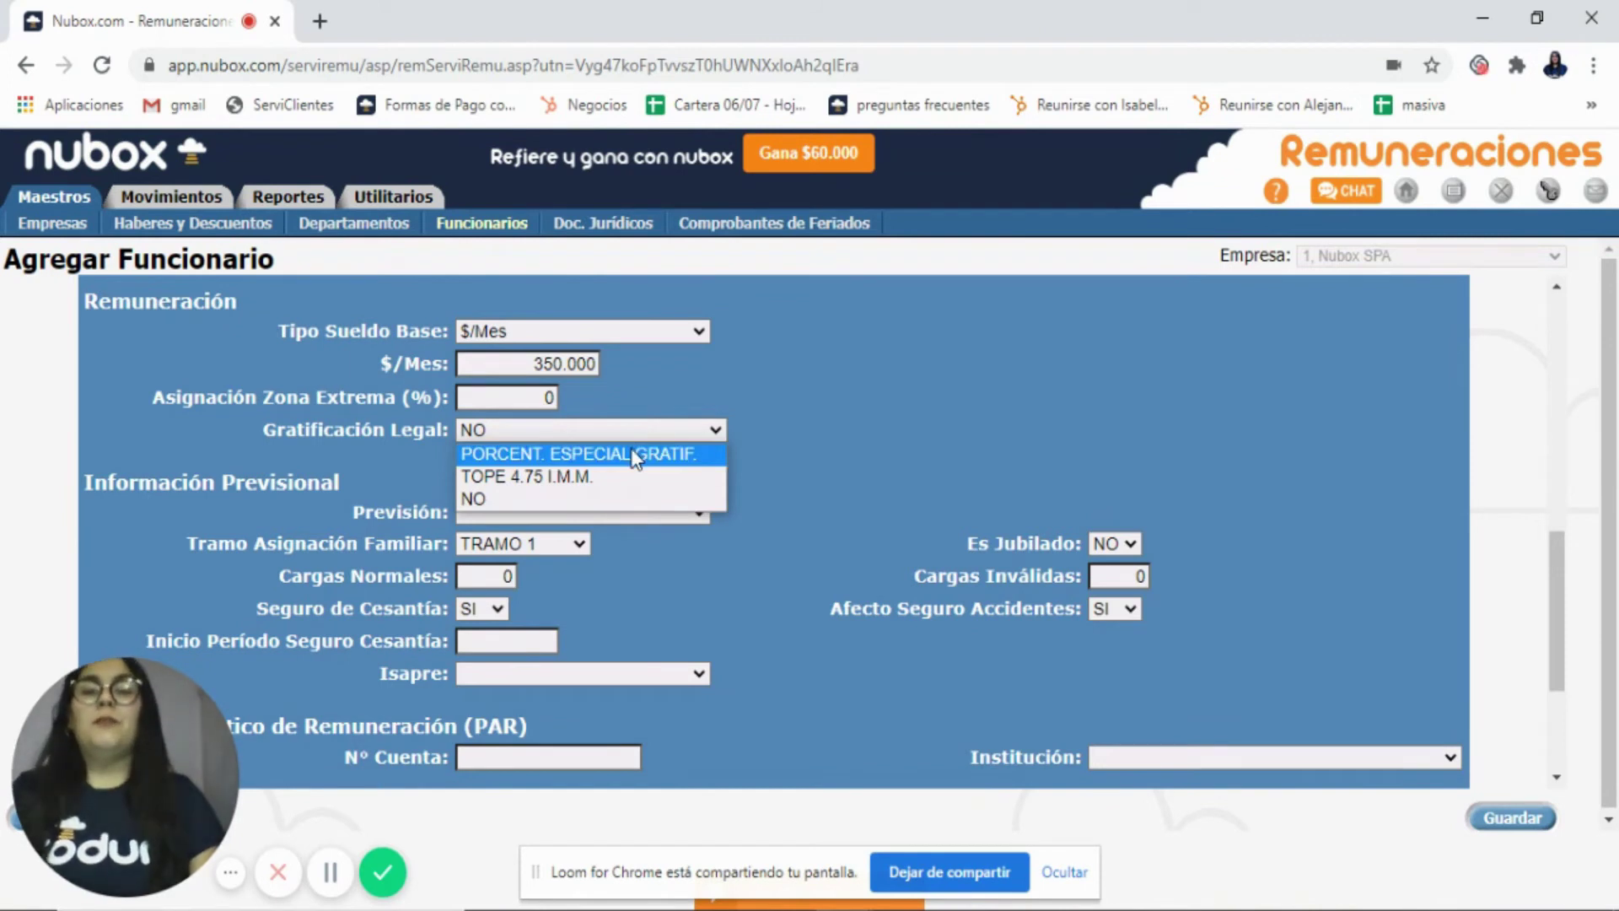
pyautogui.click(634, 455)
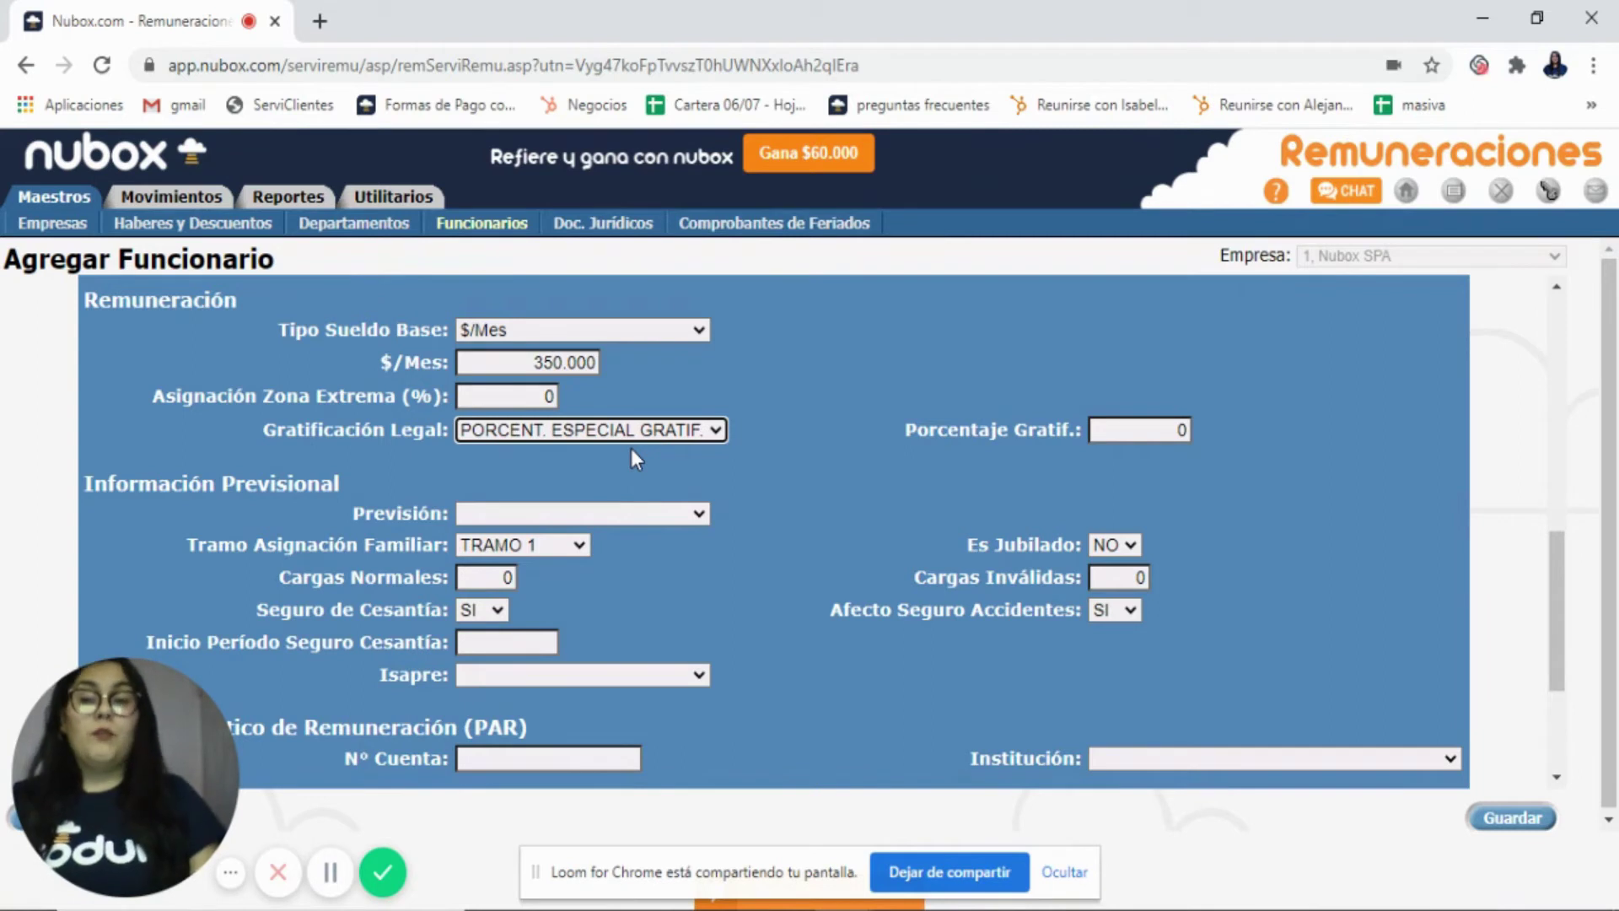
pyautogui.click(643, 432)
pyautogui.click(610, 473)
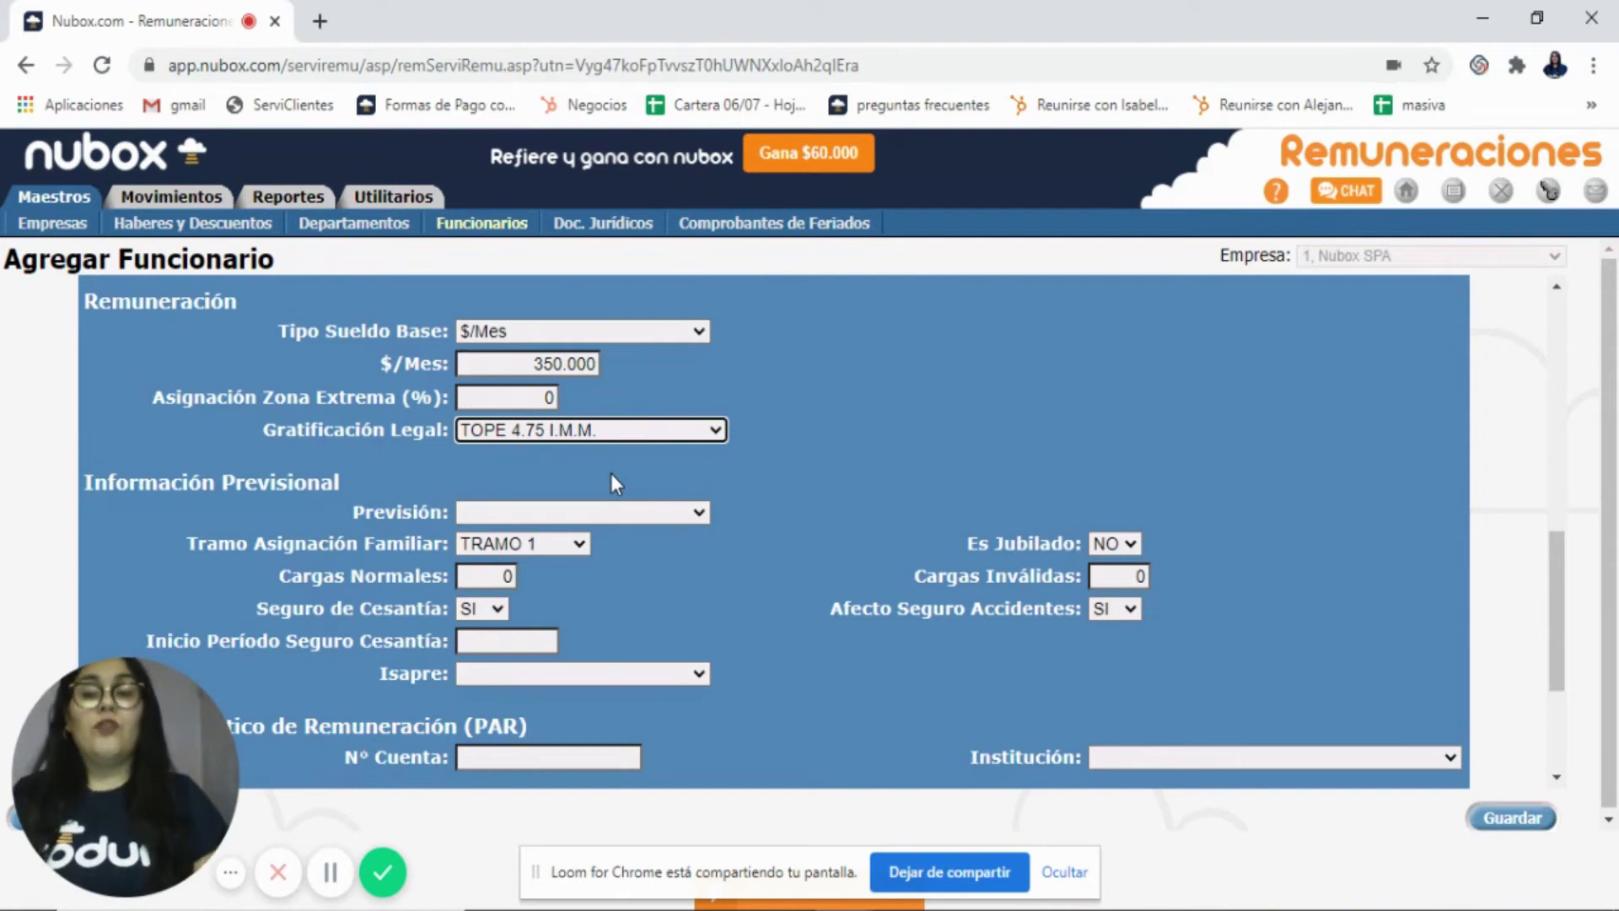
pyautogui.click(628, 432)
pyautogui.click(569, 495)
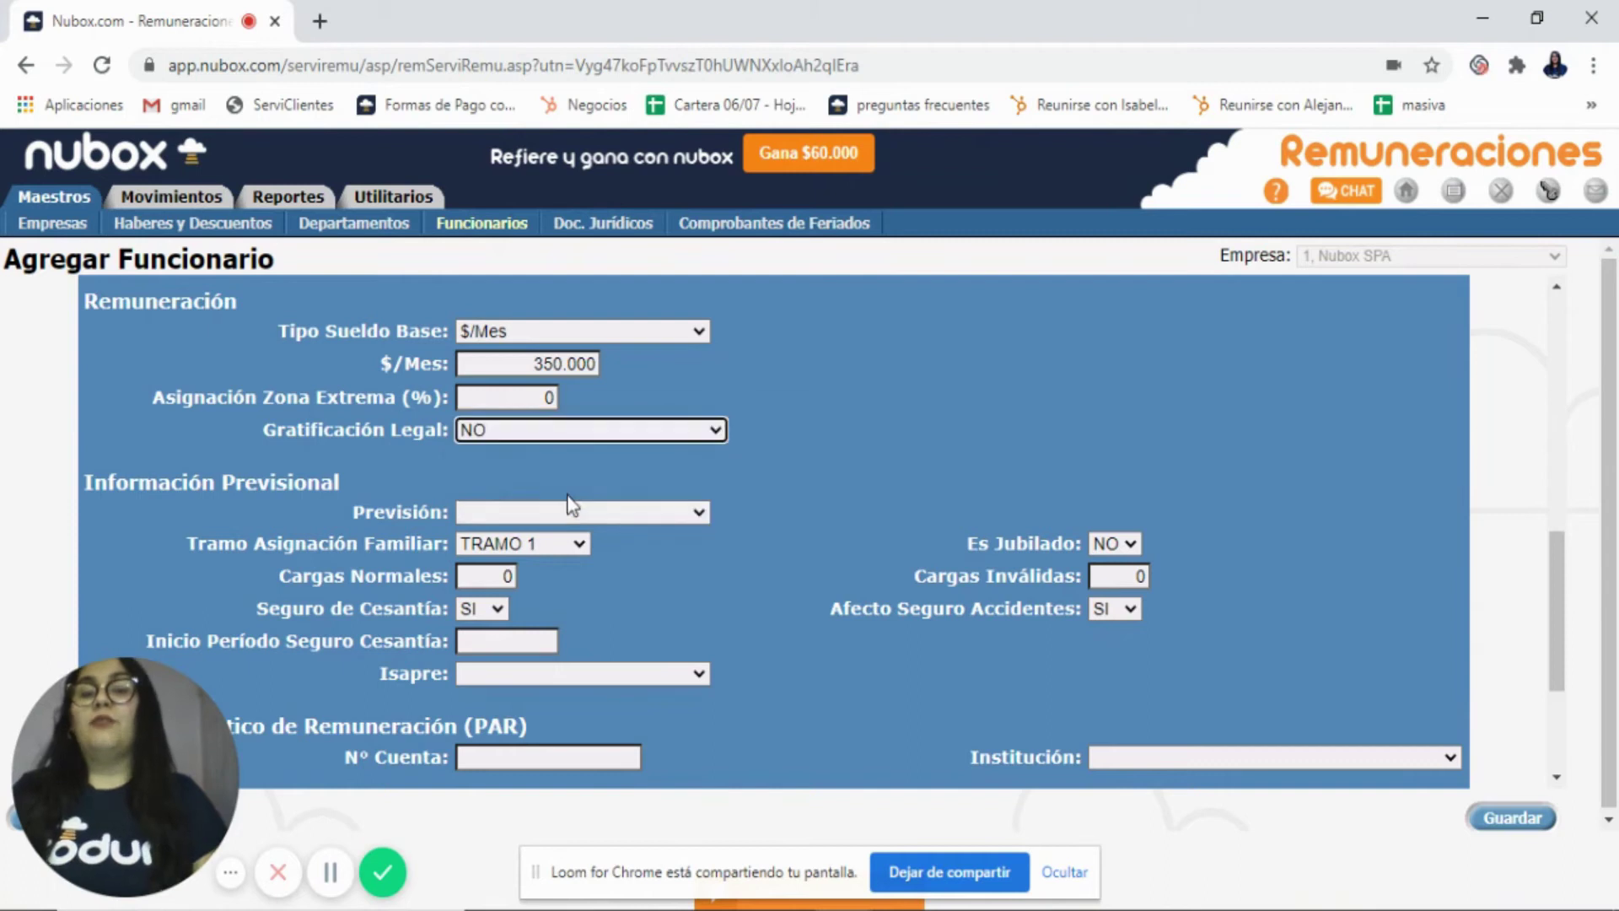
pyautogui.click(790, 496)
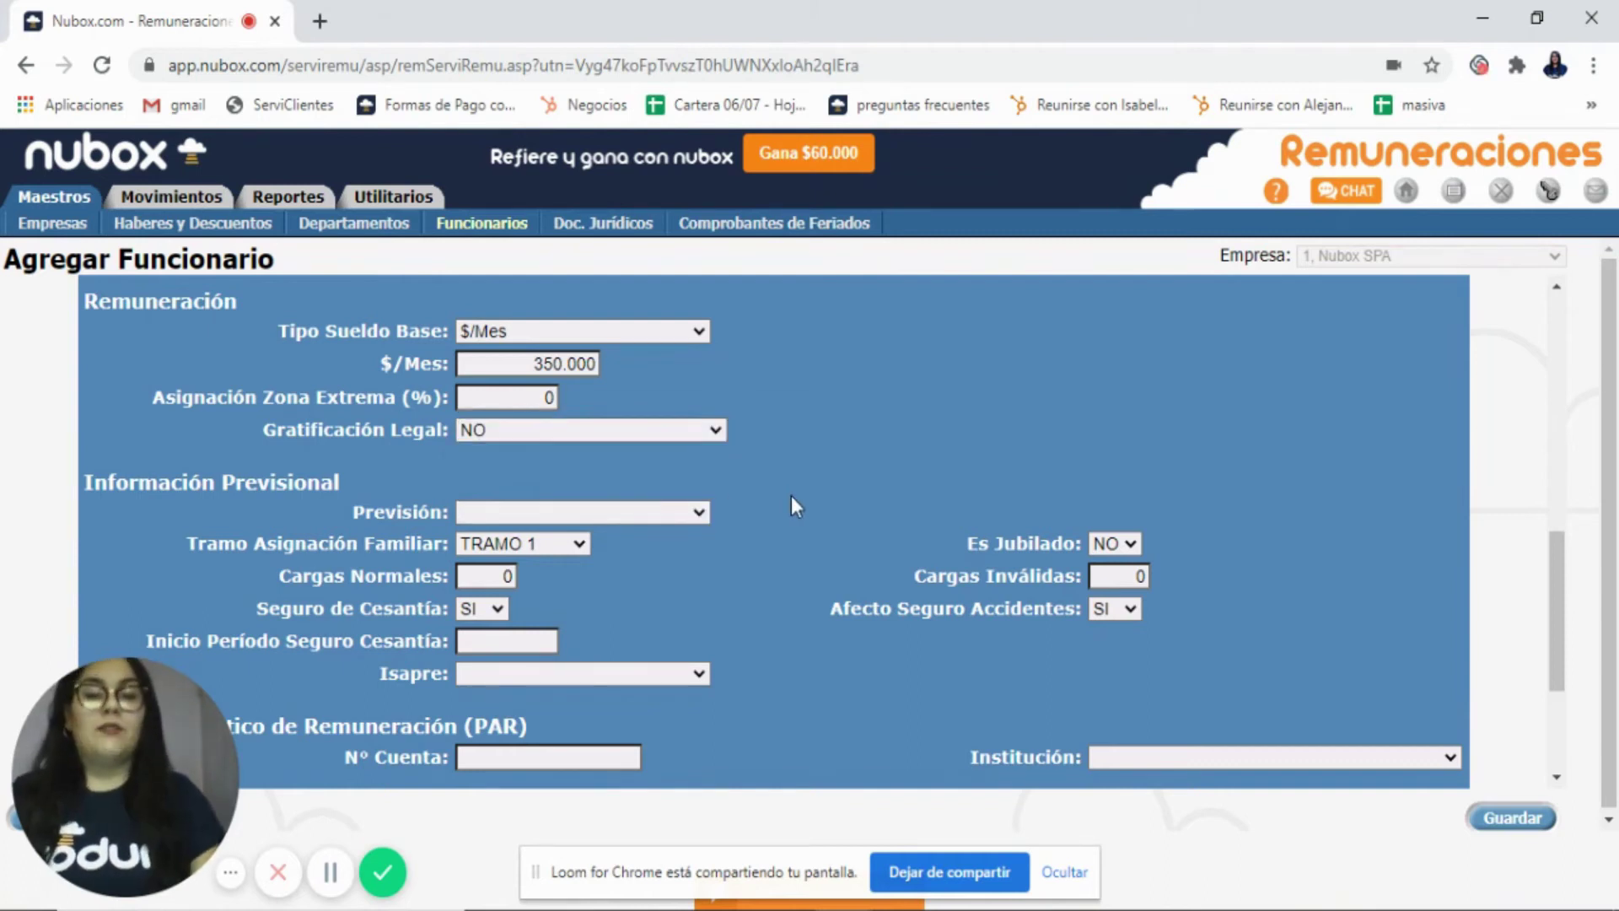
# Step: Keep Es Jubilado at NO and set the employee's Previsión to MODELO
pyautogui.scroll(-3, 791, 497)
pyautogui.scroll(1, 791, 504)
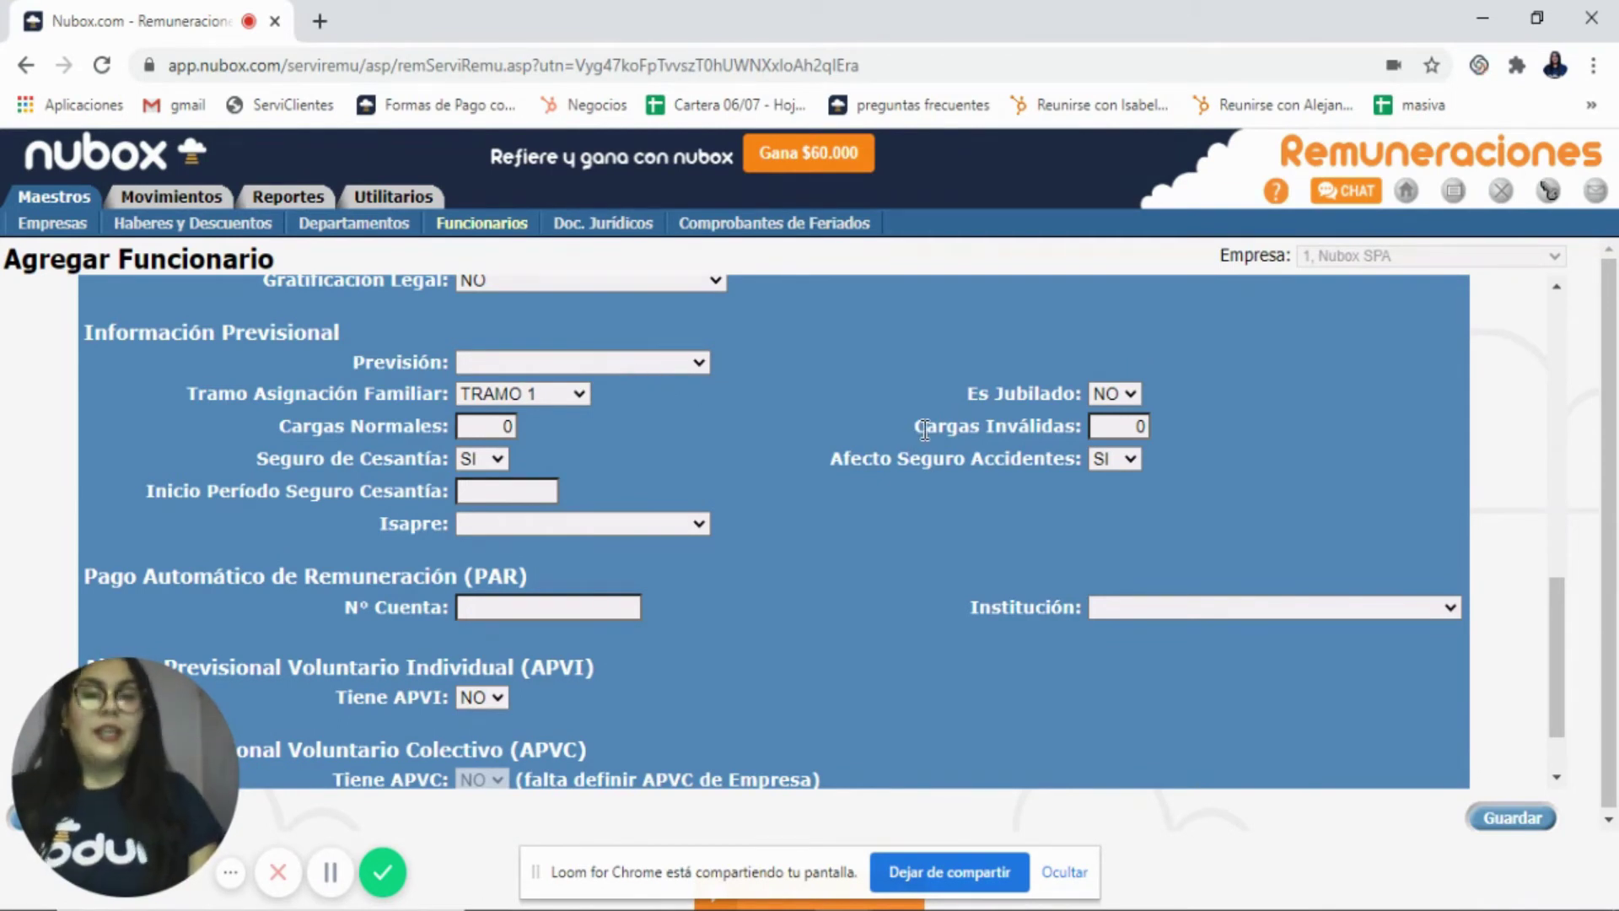
pyautogui.click(1117, 401)
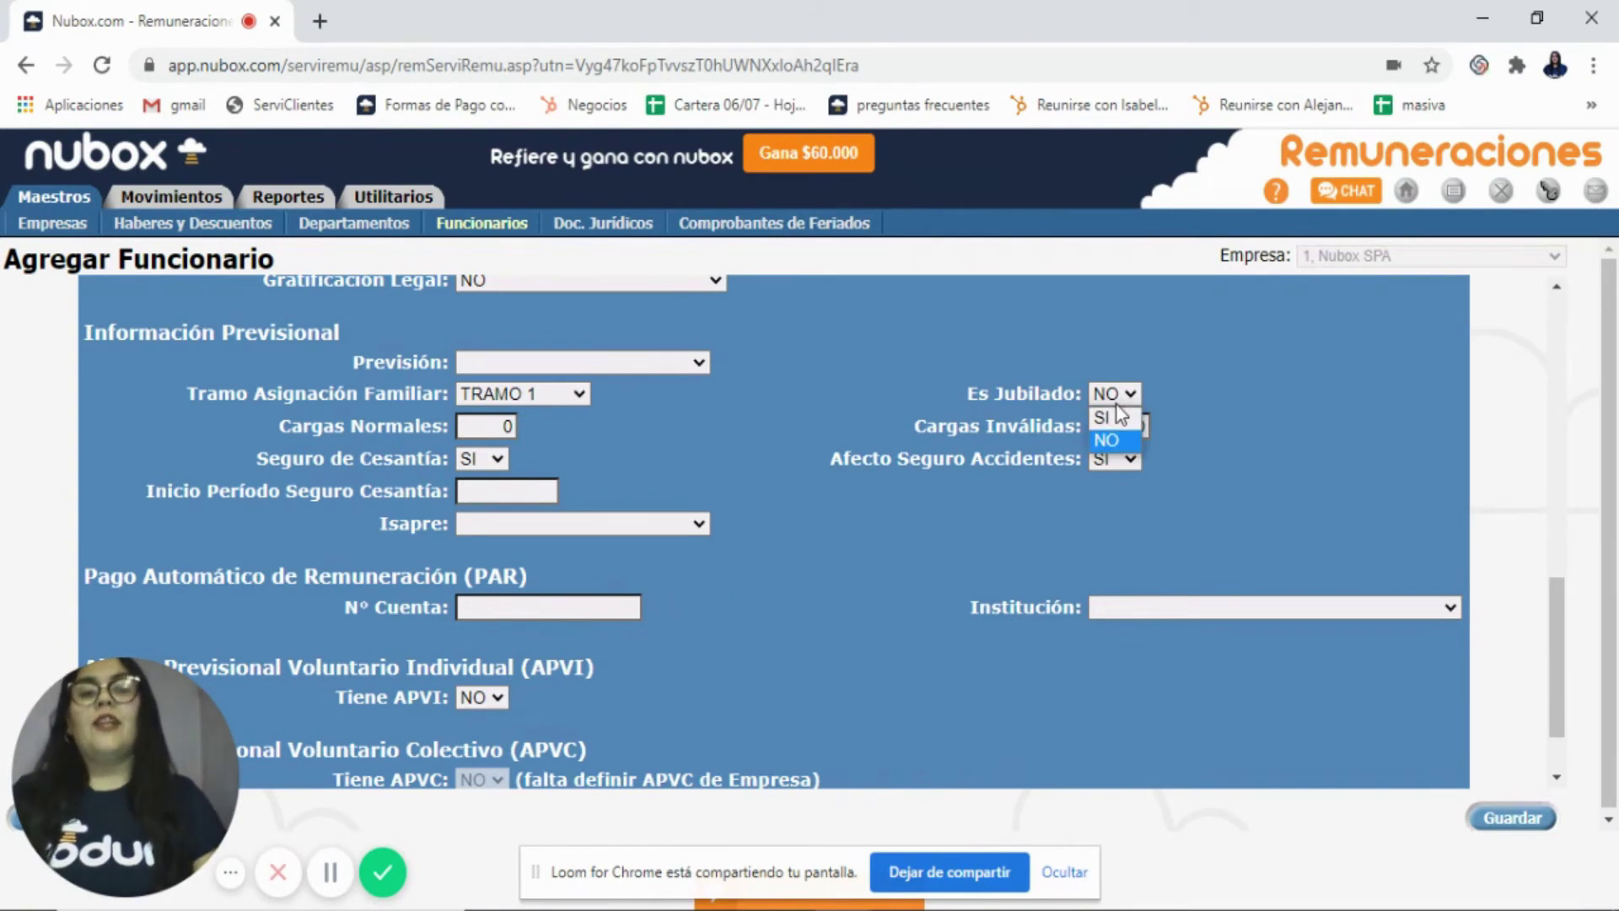
pyautogui.click(1109, 439)
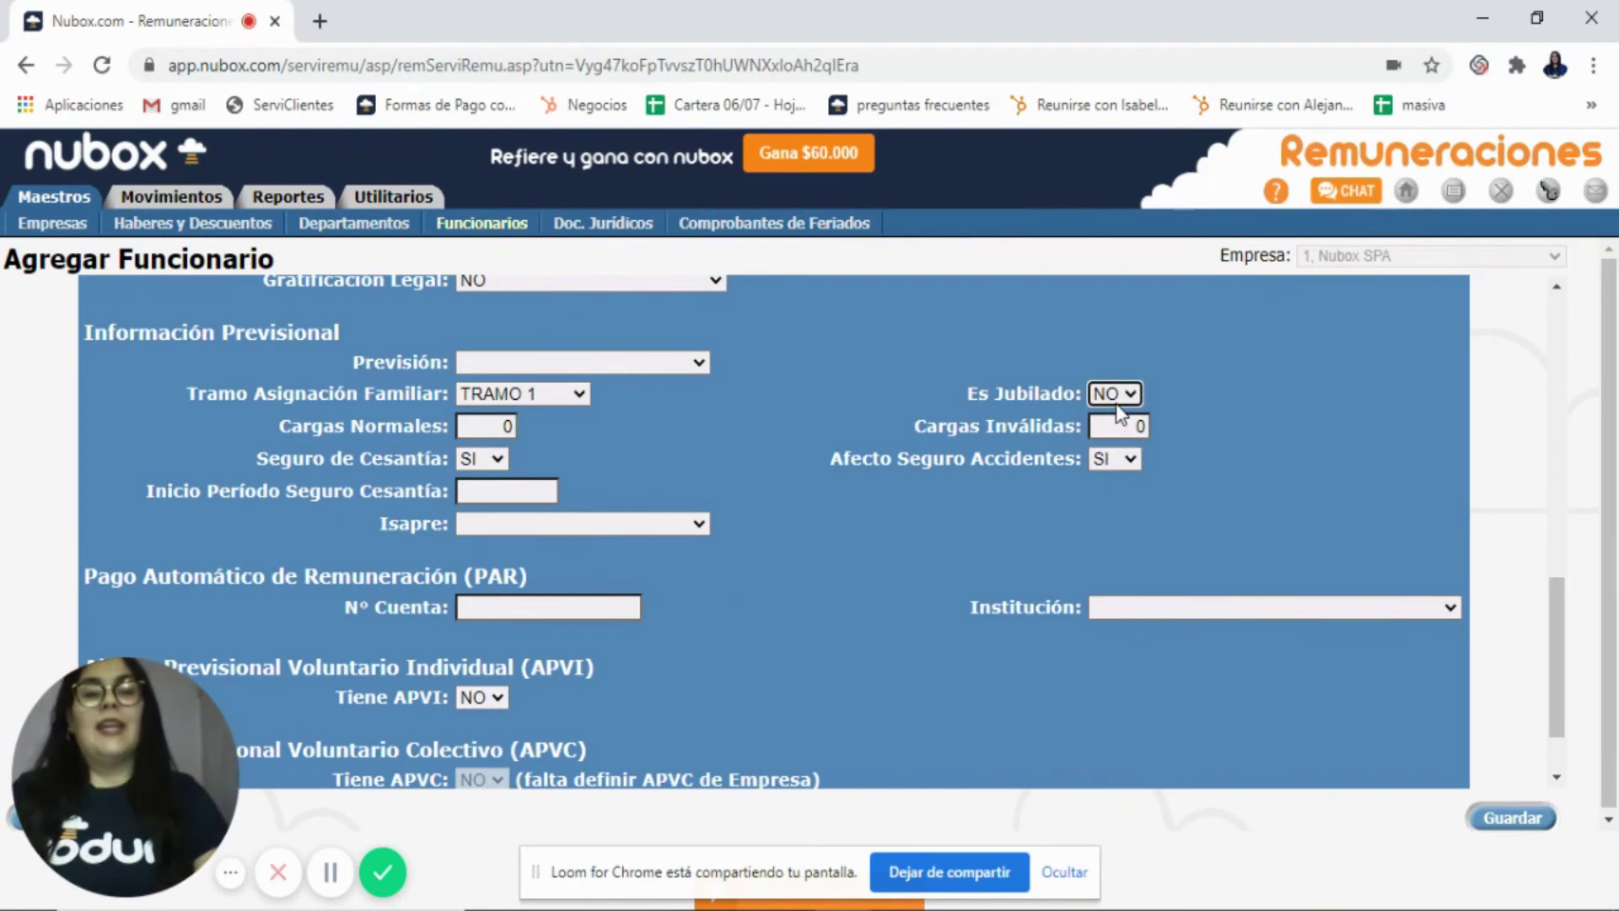
pyautogui.click(697, 366)
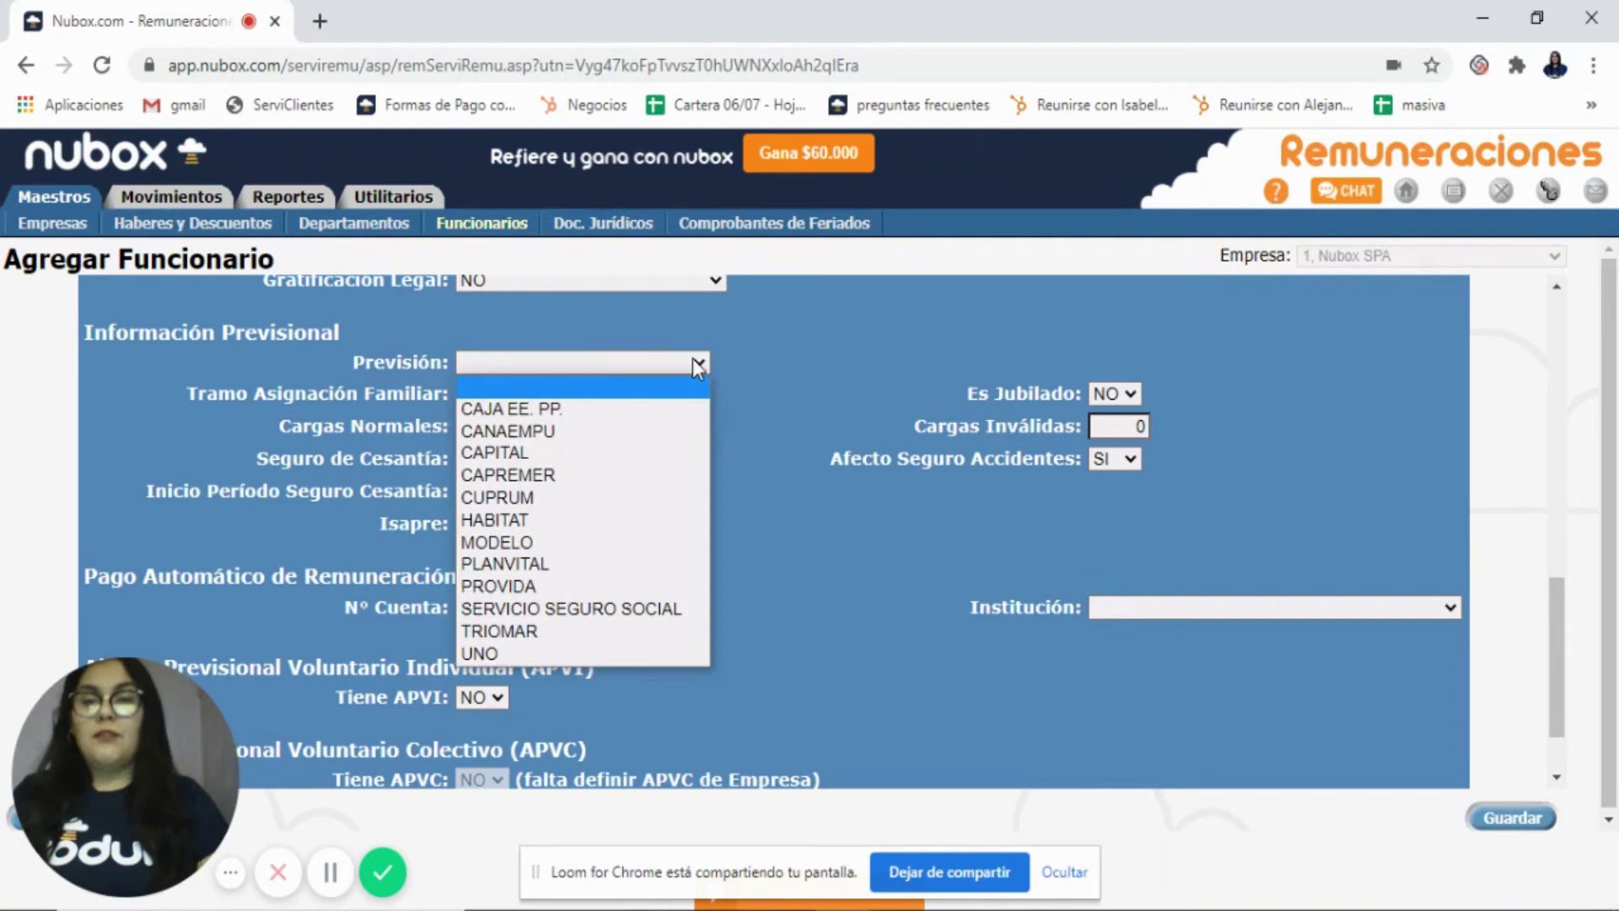
pyautogui.click(560, 544)
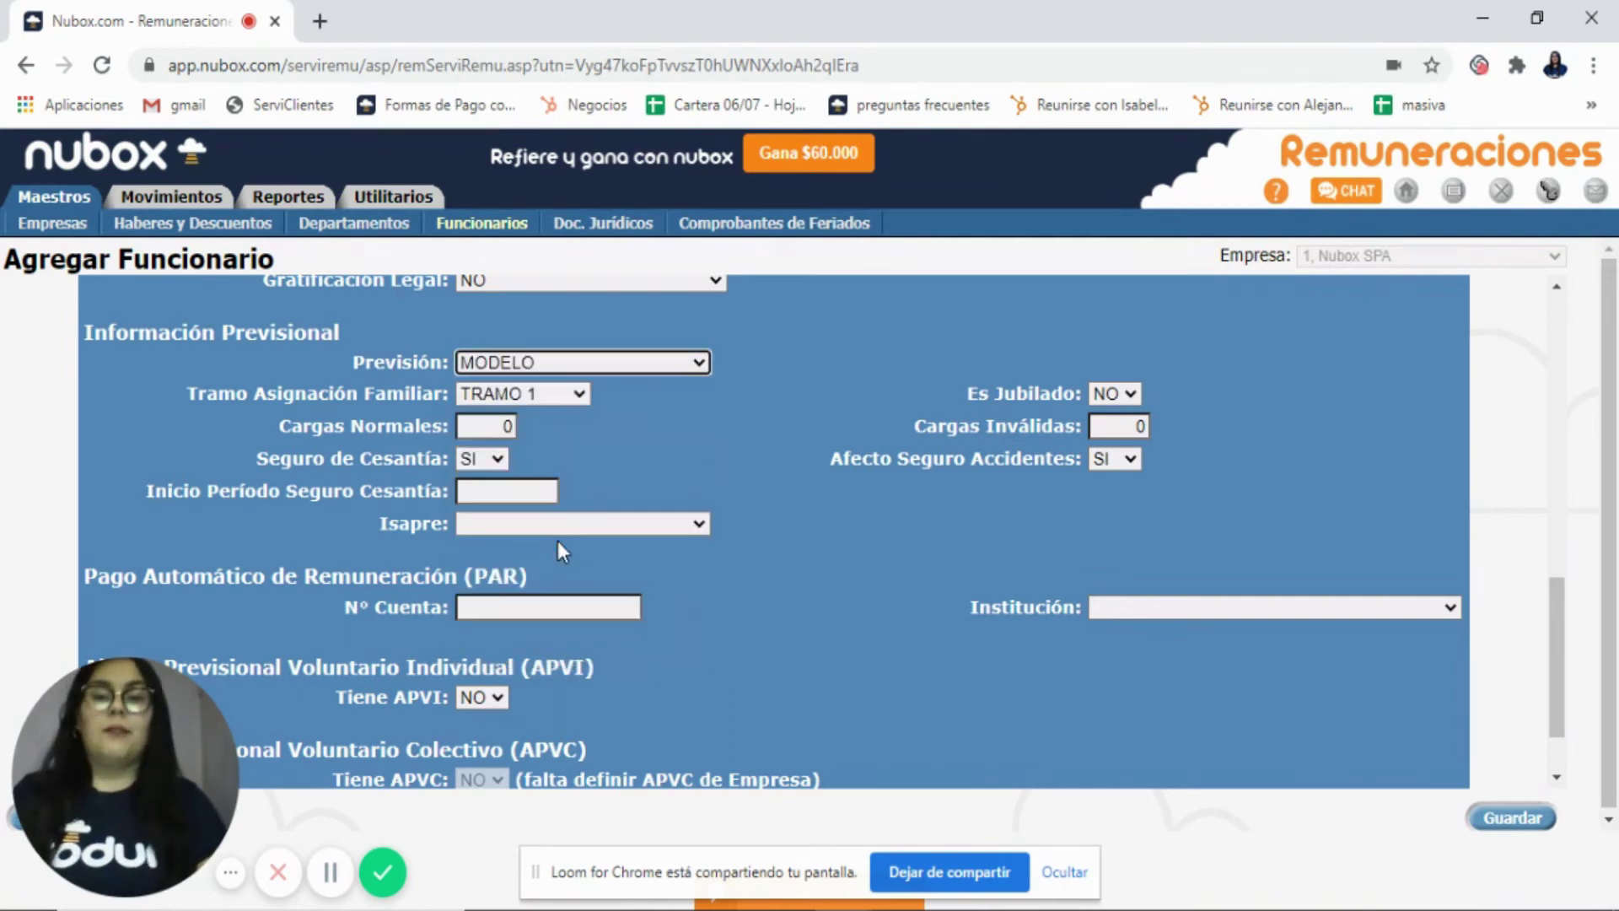
pyautogui.click(907, 498)
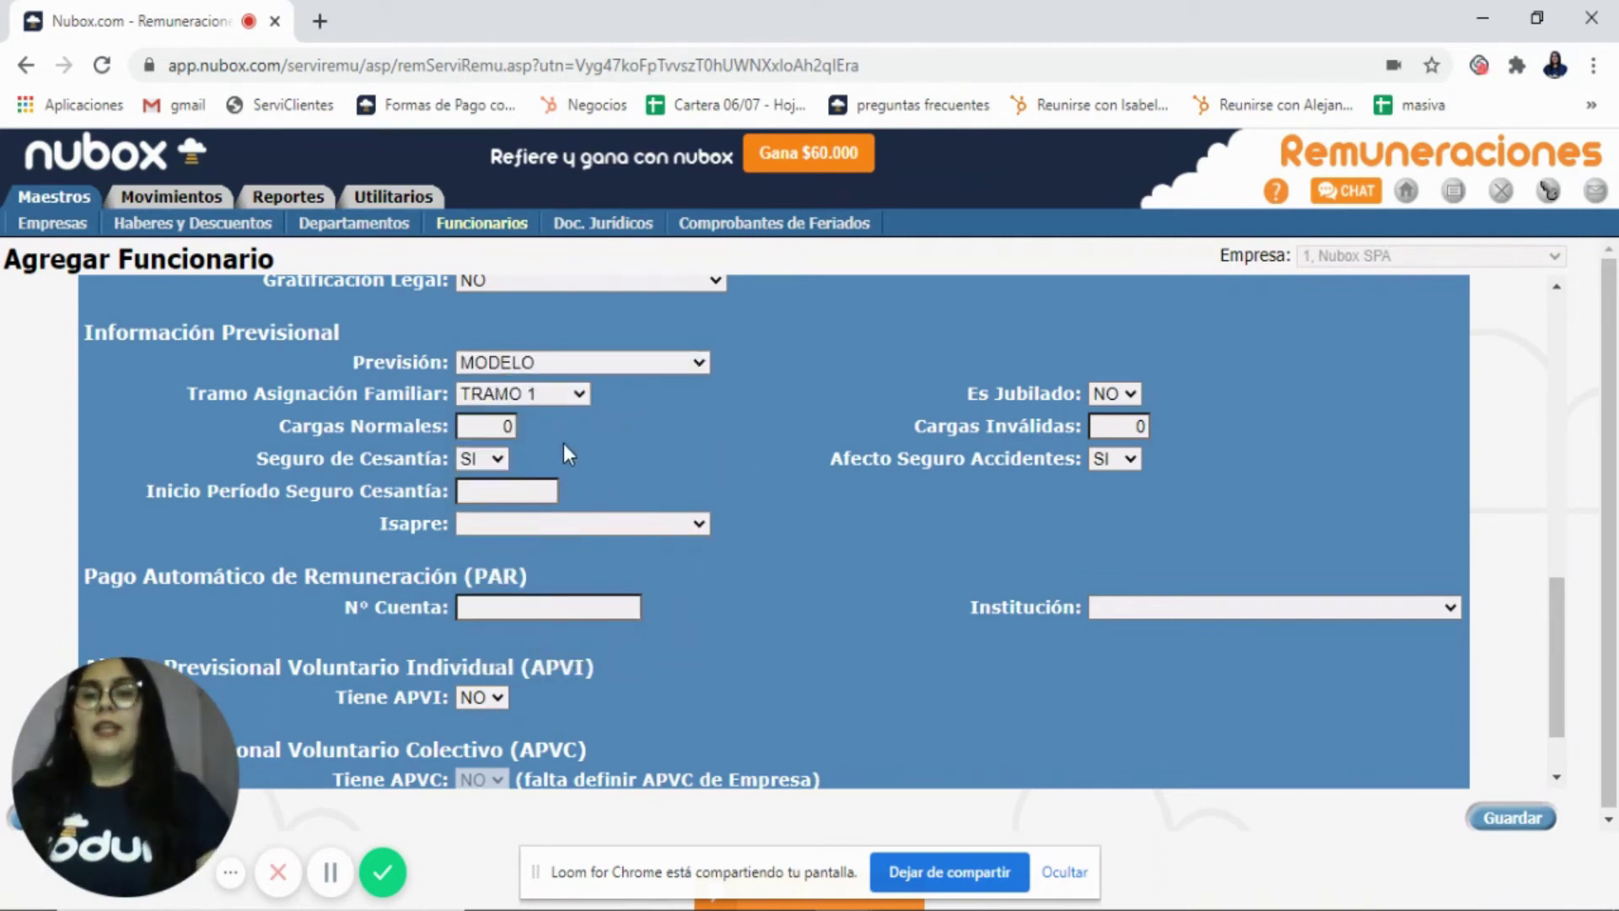
# Step: Check the Tramo Asignación Familiar and Afecto Seguro Accidentes options, keeping TRAMO 1 and SI
pyautogui.click(555, 397)
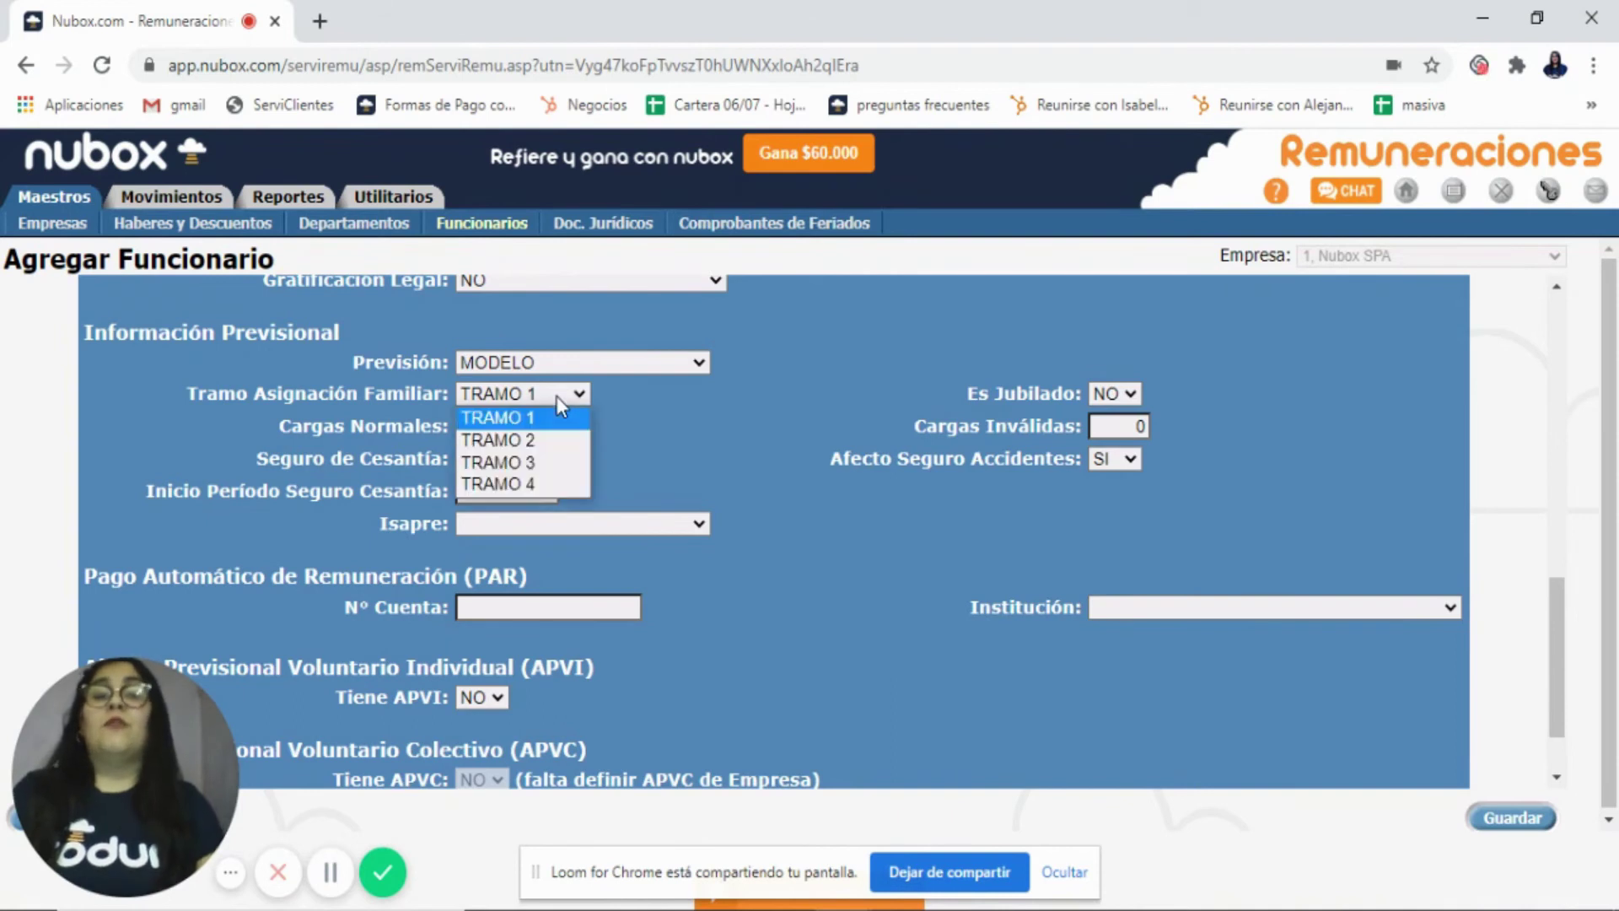
pyautogui.click(656, 440)
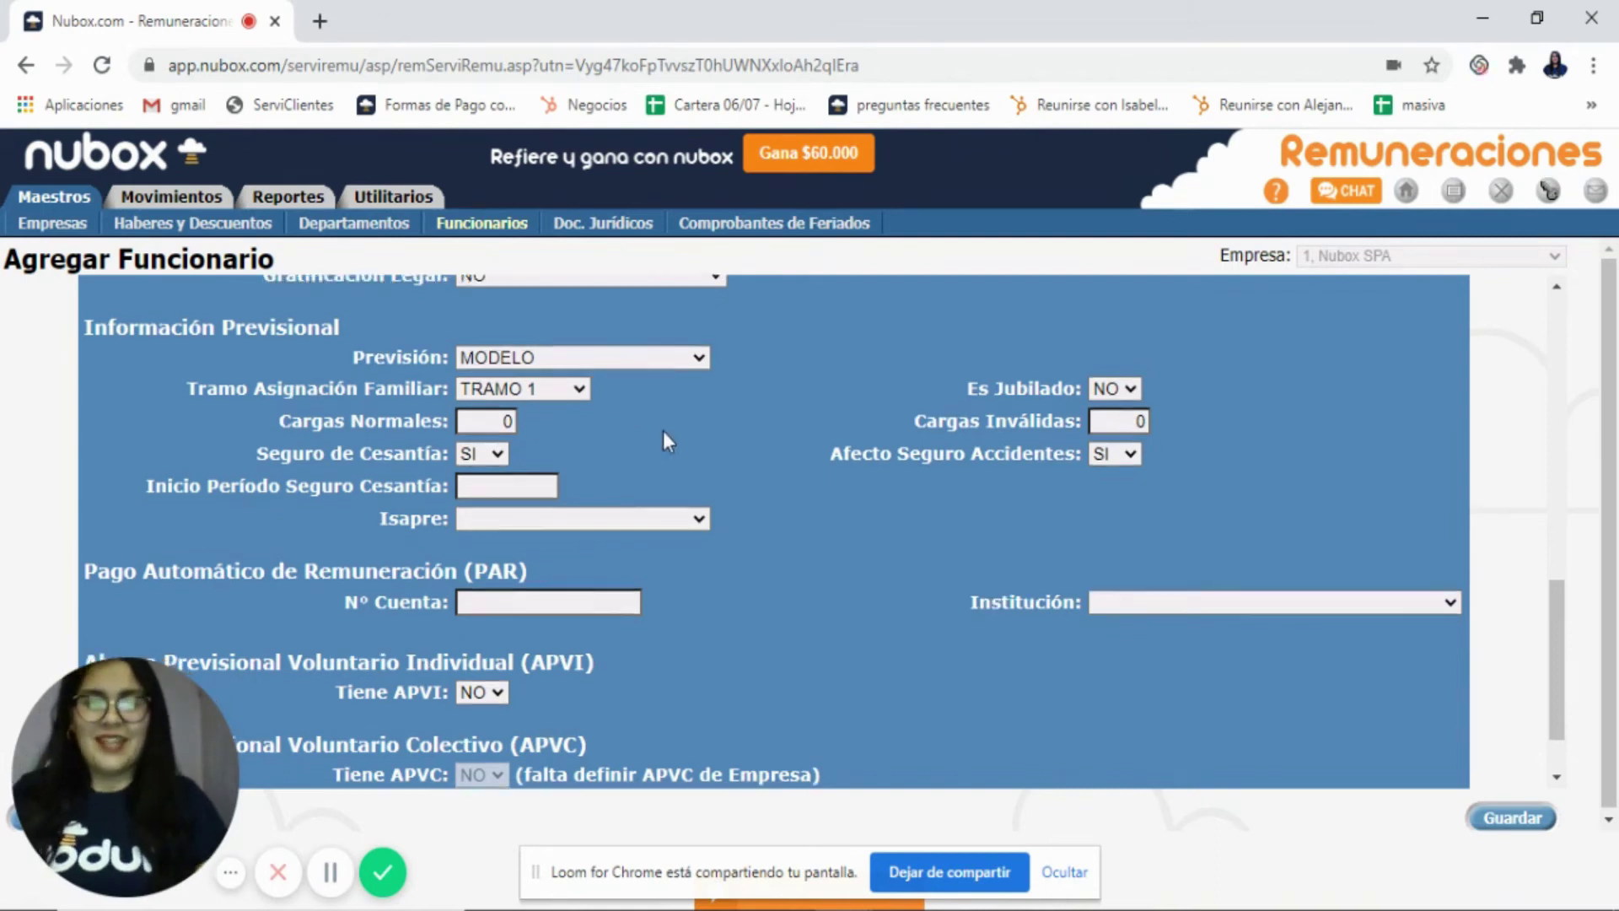
pyautogui.scroll(-1, 663, 442)
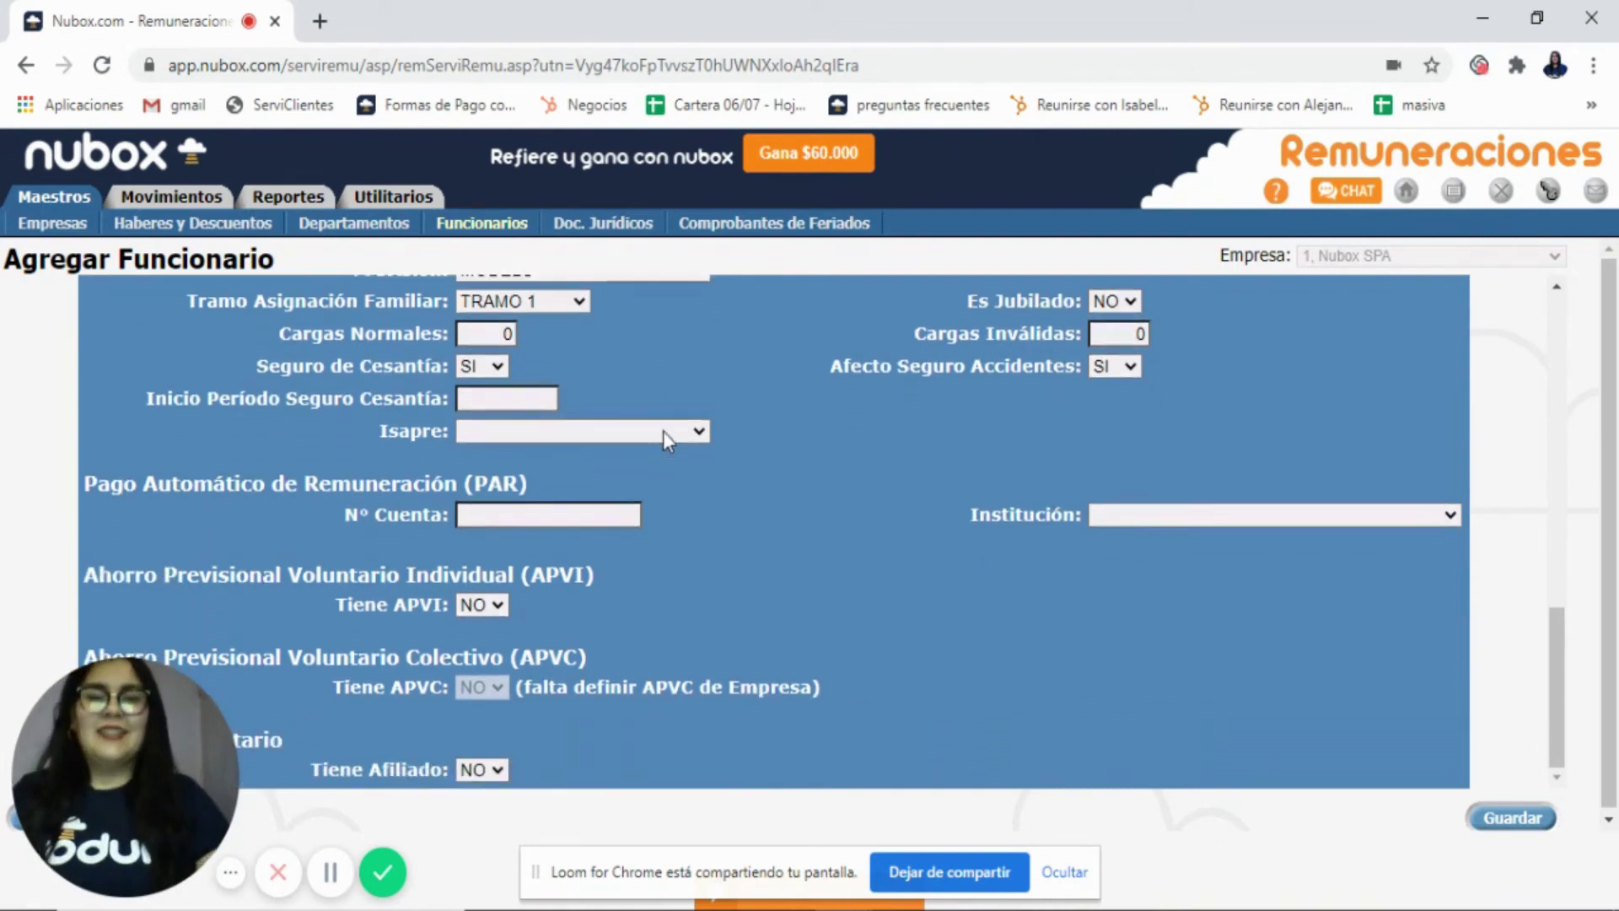
pyautogui.click(1116, 379)
pyautogui.click(1117, 378)
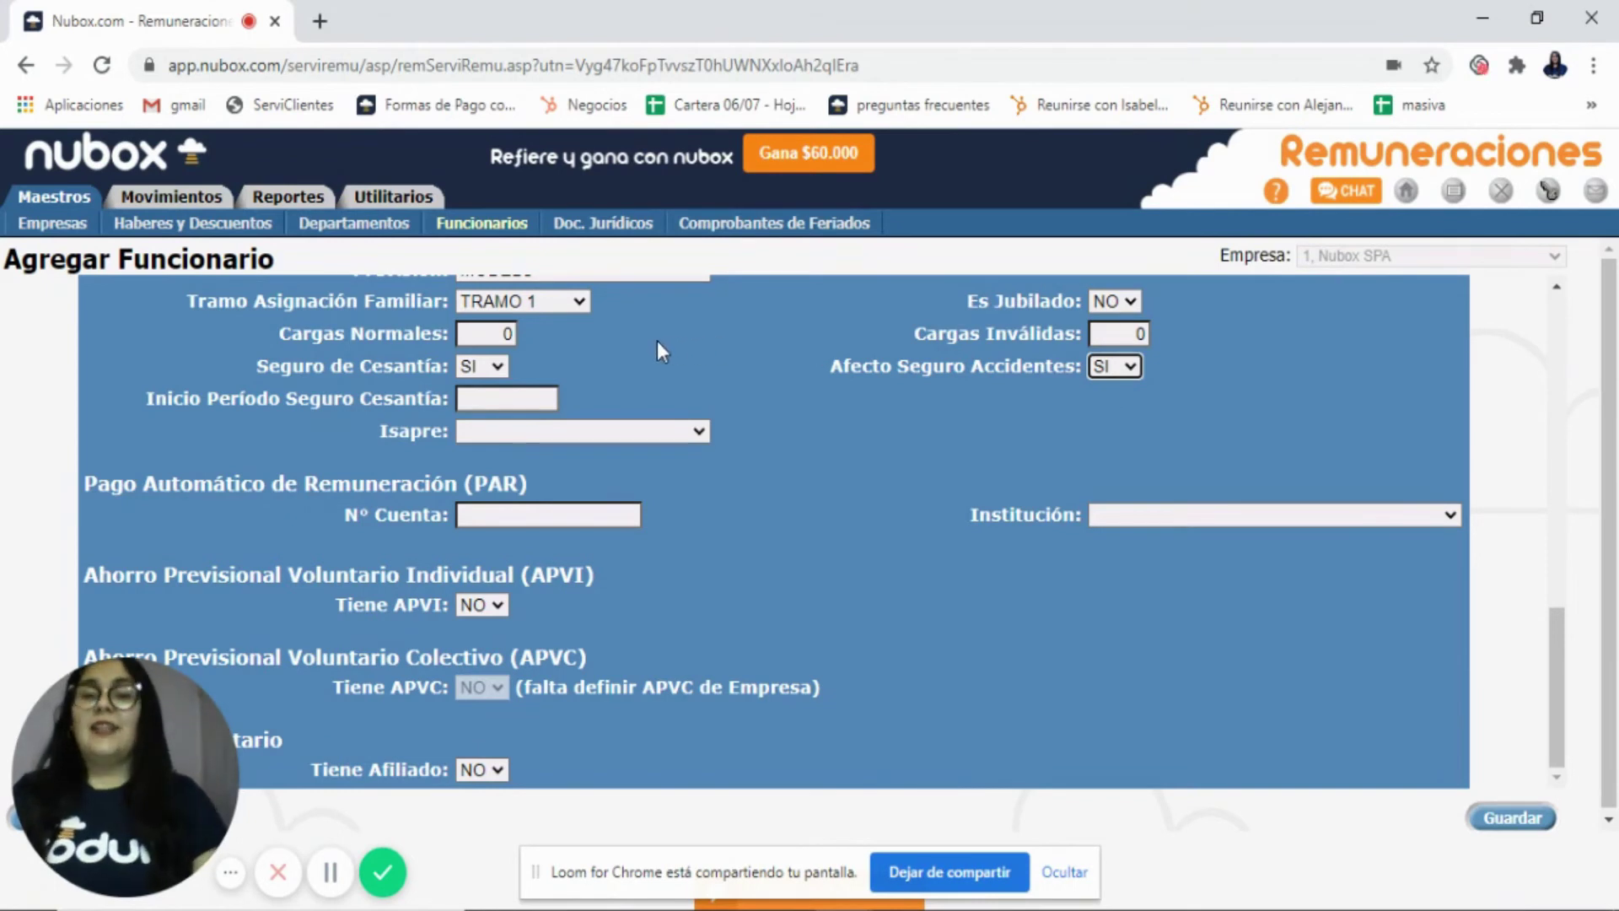
# Step: Set Inicio Período Seguro Cesantía to 01/2020
pyautogui.click(502, 397)
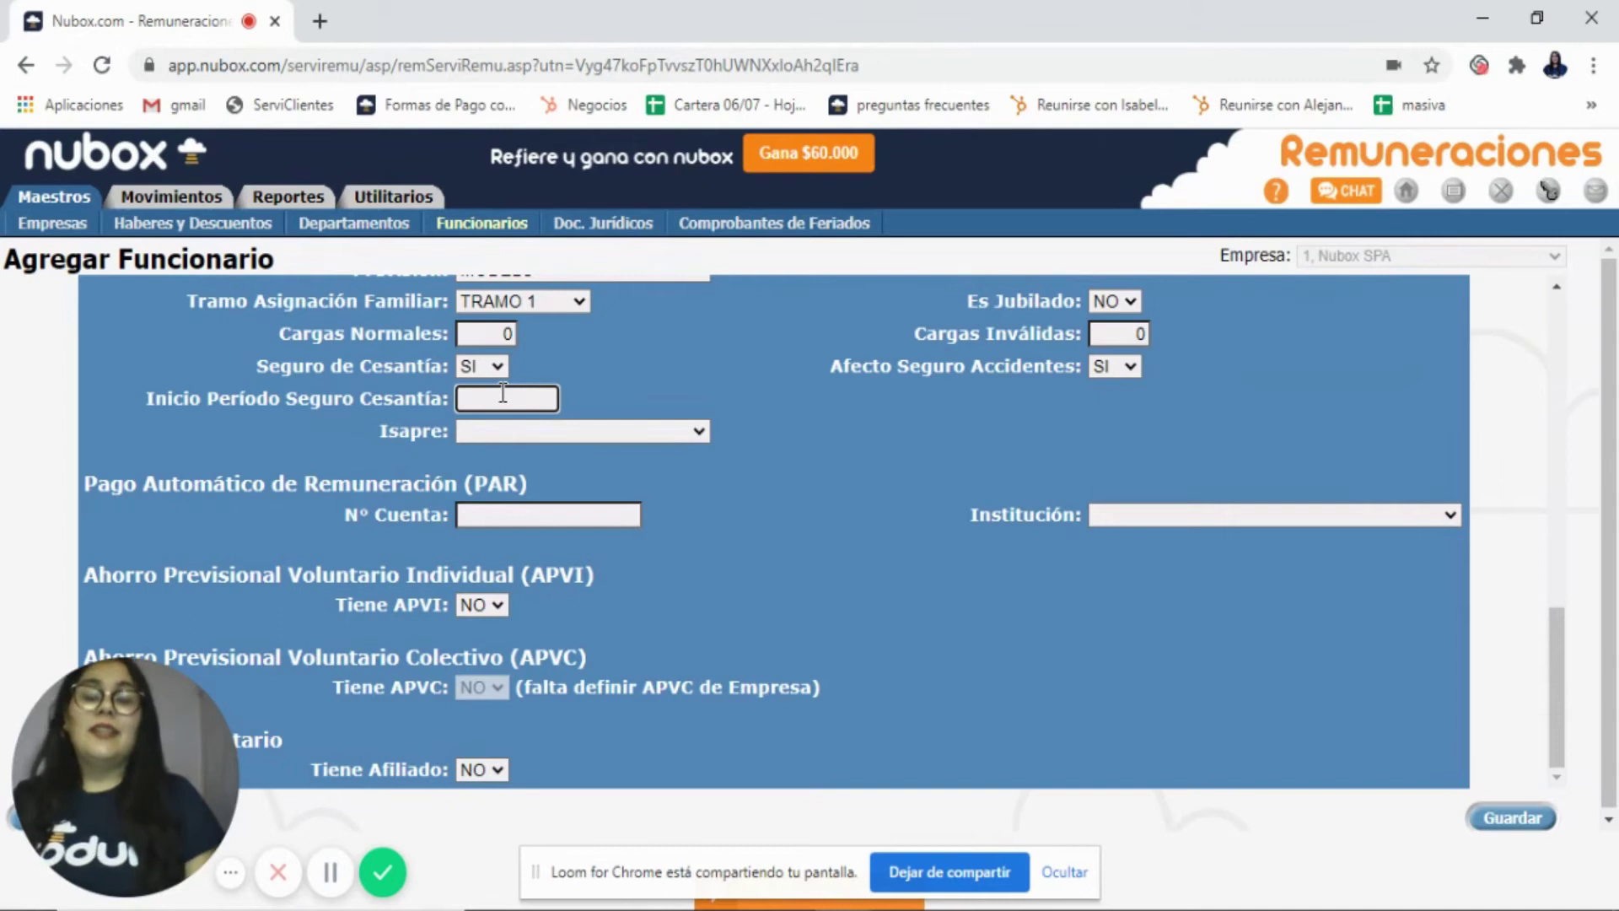
pyautogui.write('01/')
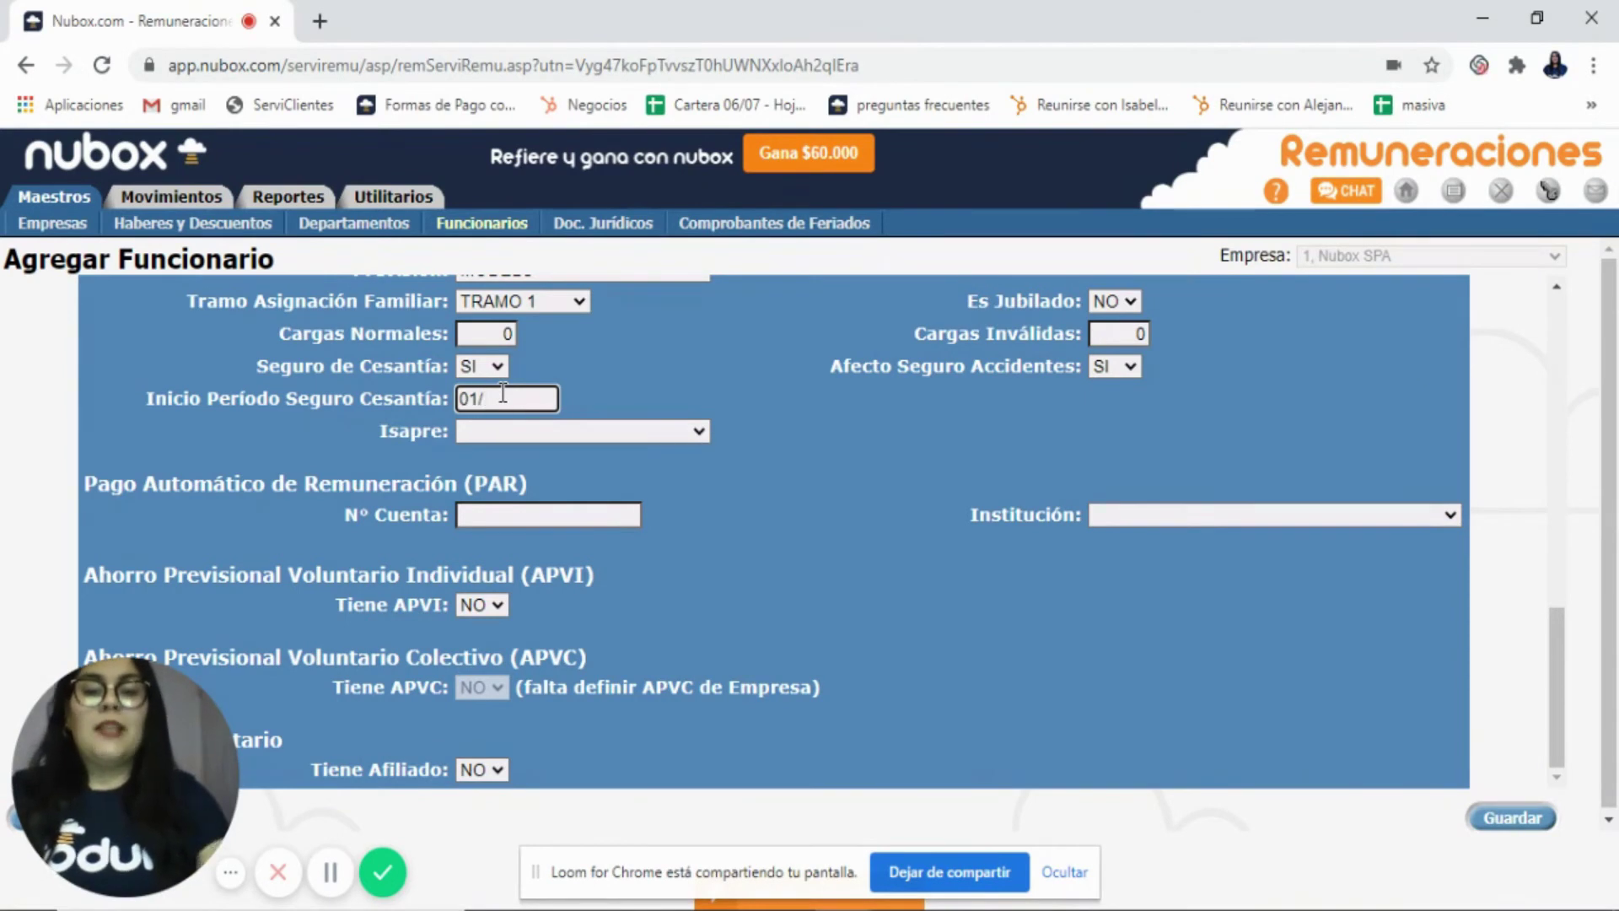
pyautogui.write('2020')
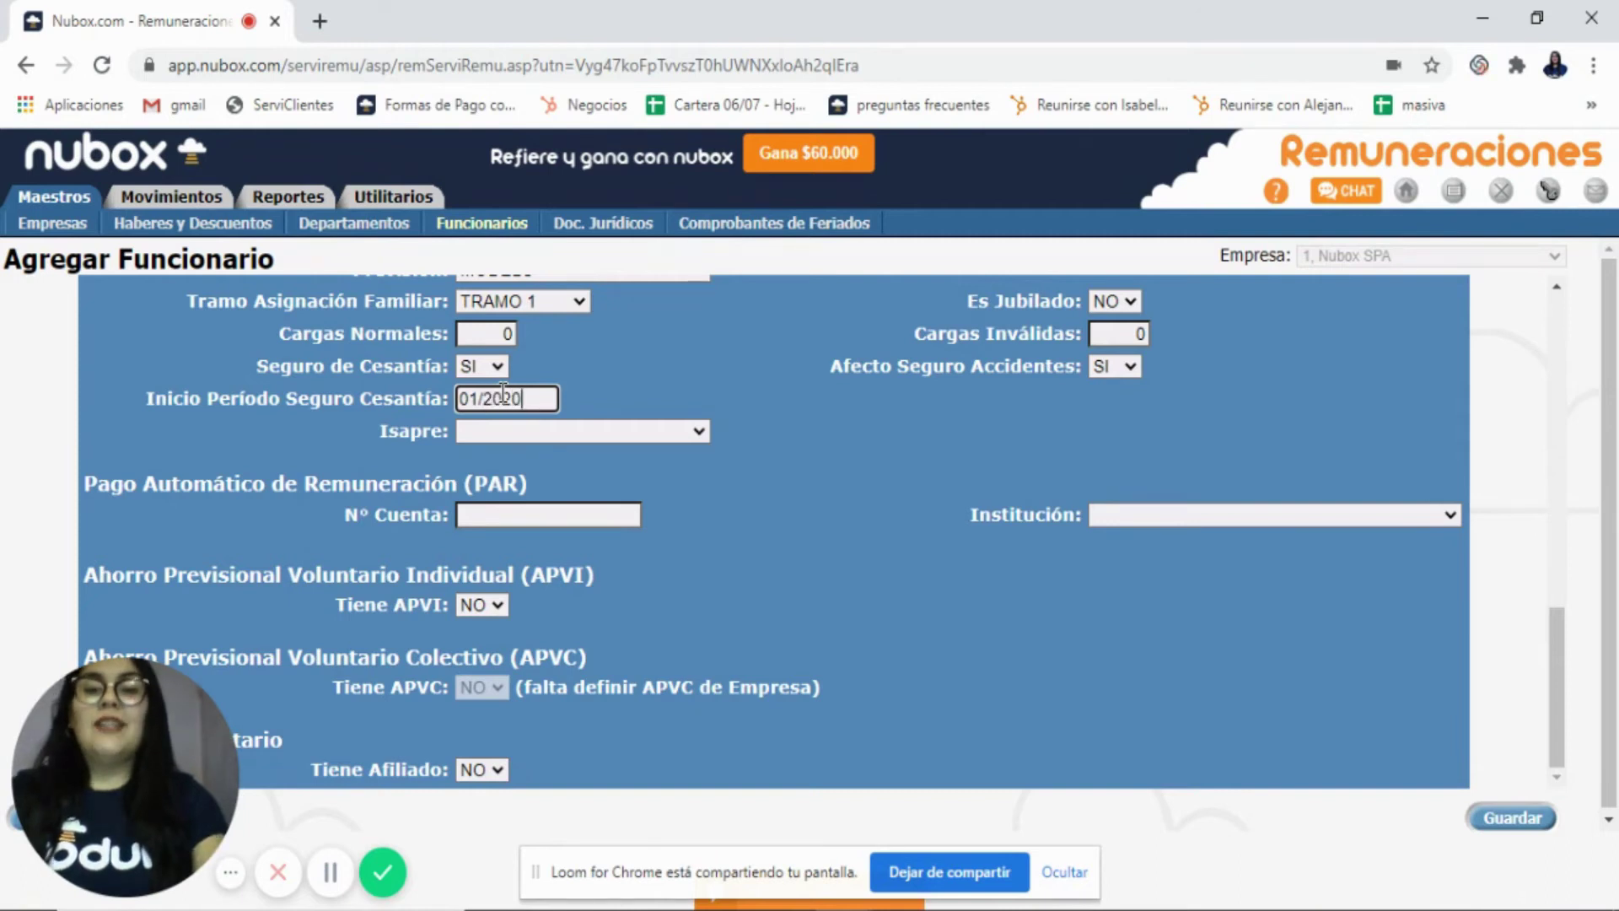
pyautogui.click(823, 499)
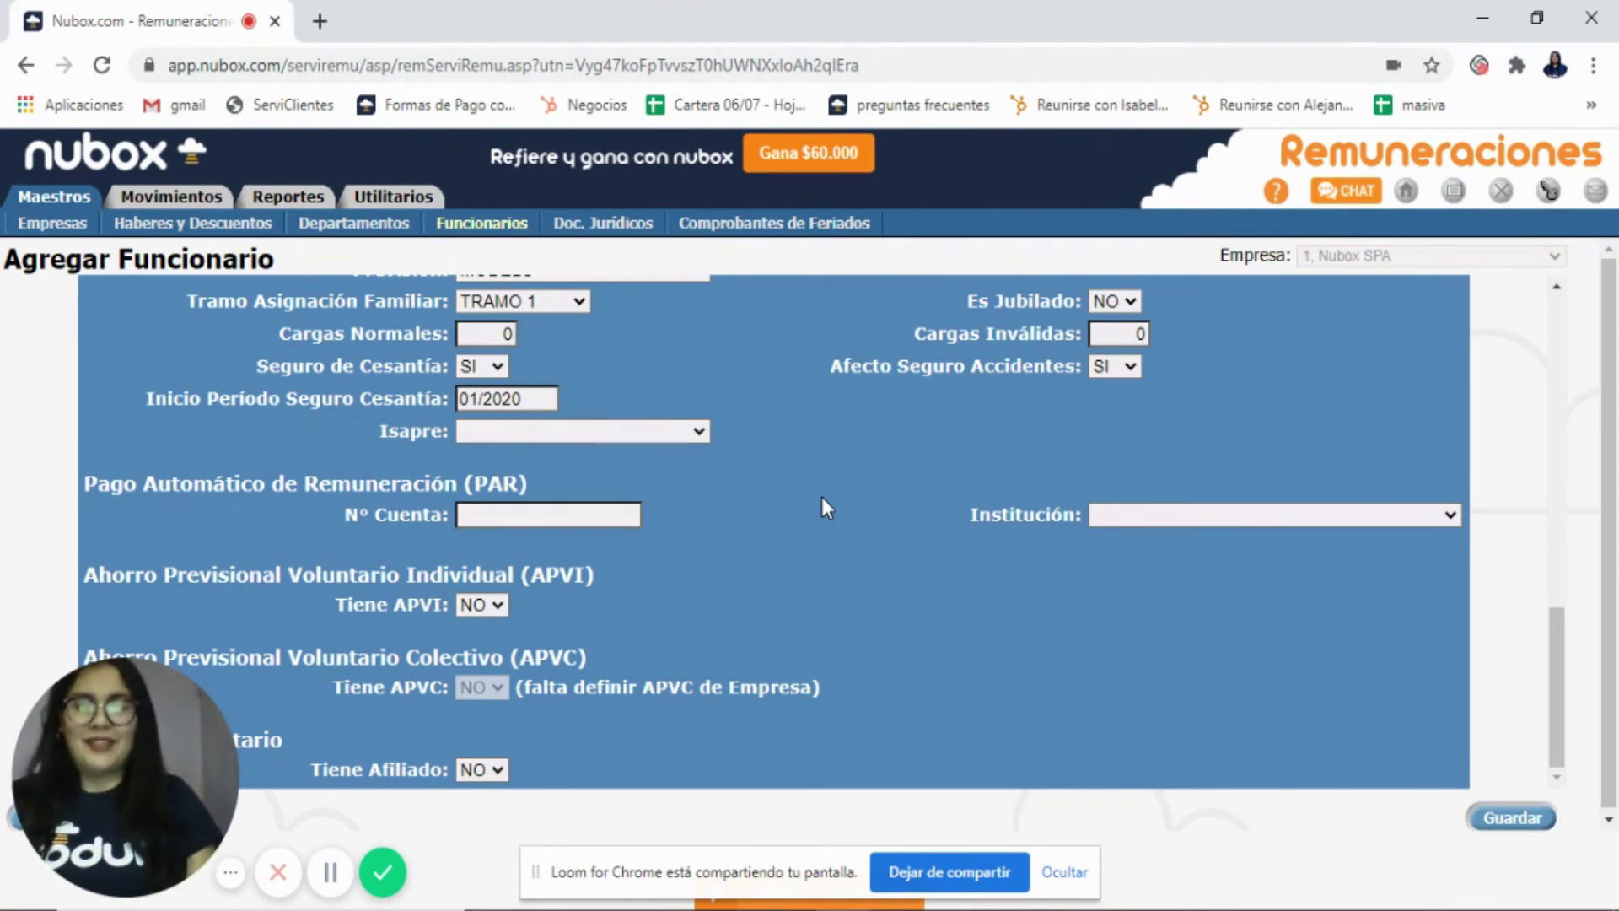
# Step: Try CRUZ BLANCA as the employee's Isapre with Tipo de Pacto in UF and check the Monto Pactado field
pyautogui.click(614, 424)
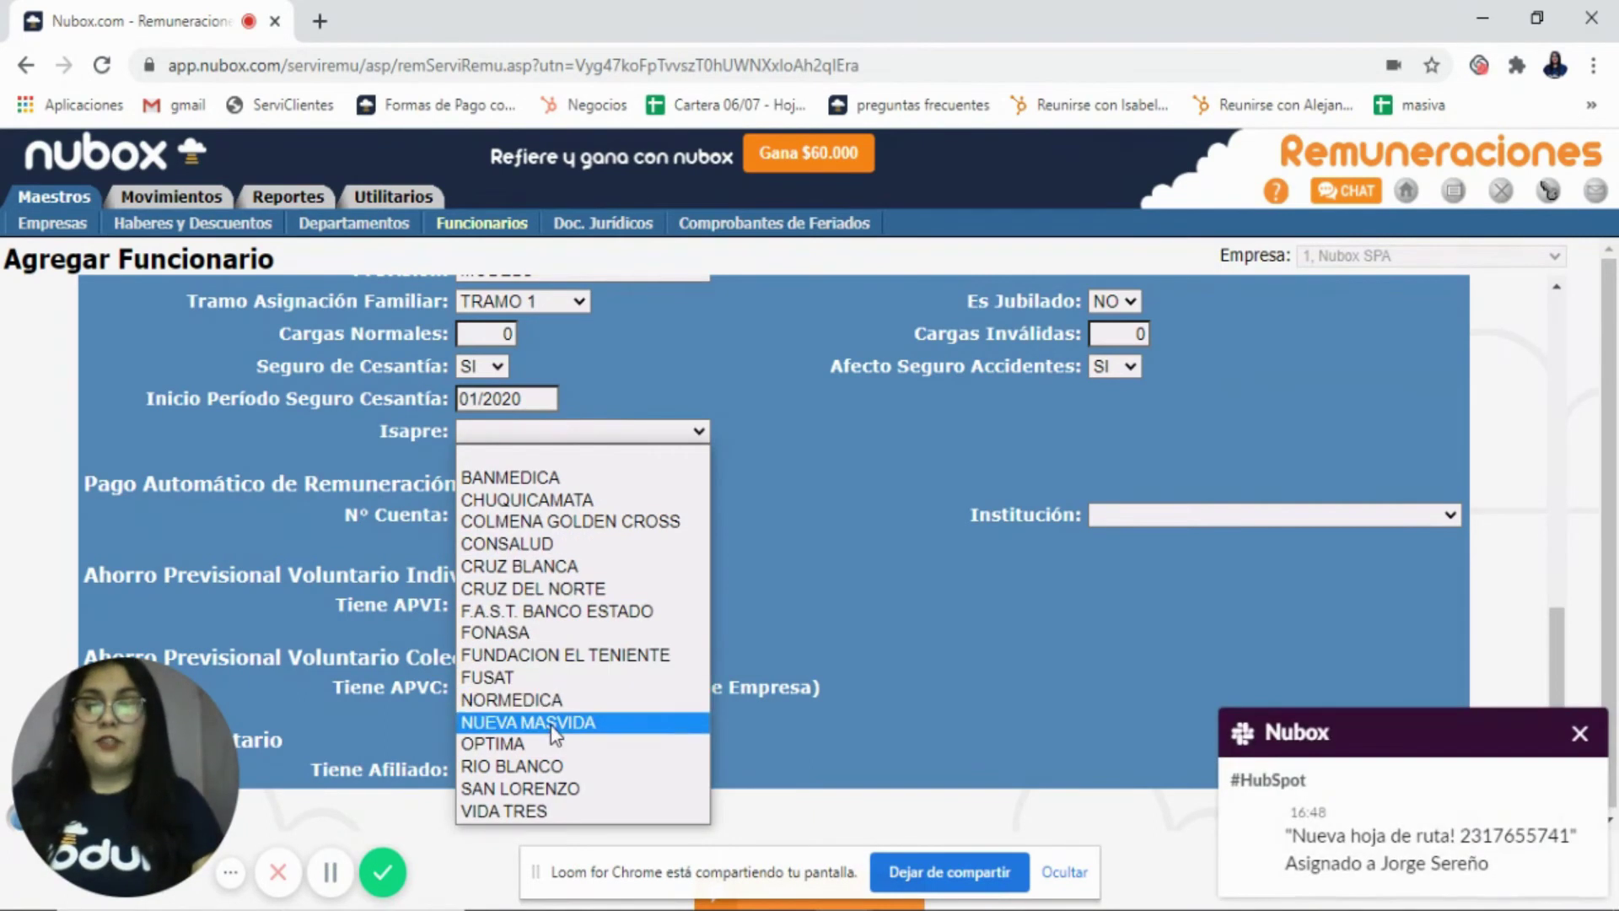
pyautogui.click(557, 570)
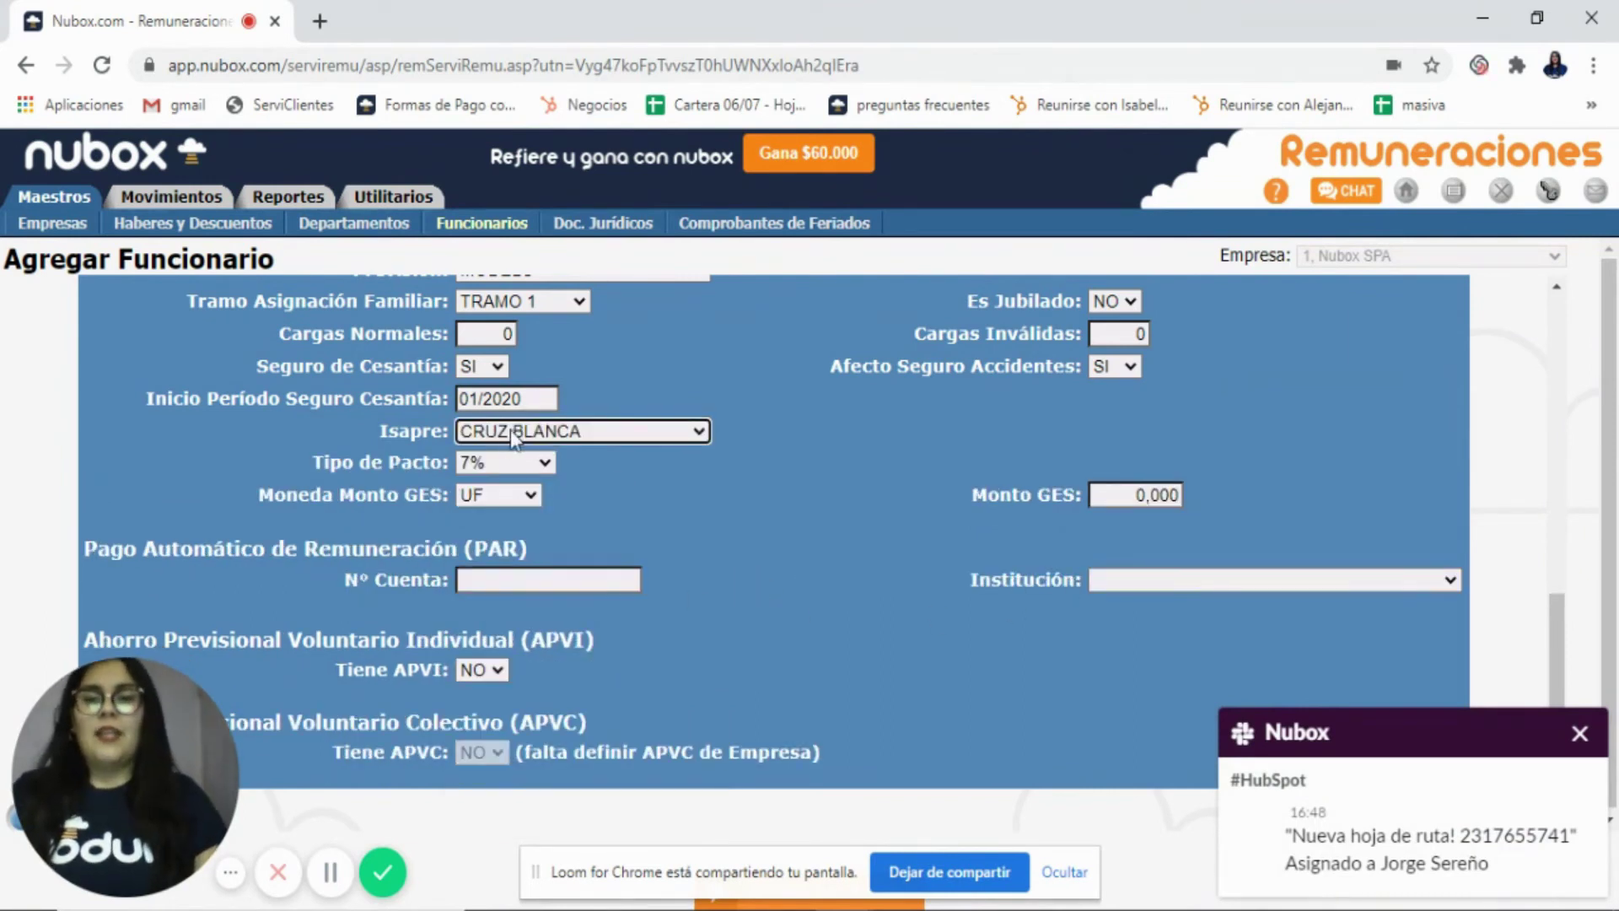
pyautogui.click(492, 464)
pyautogui.click(498, 519)
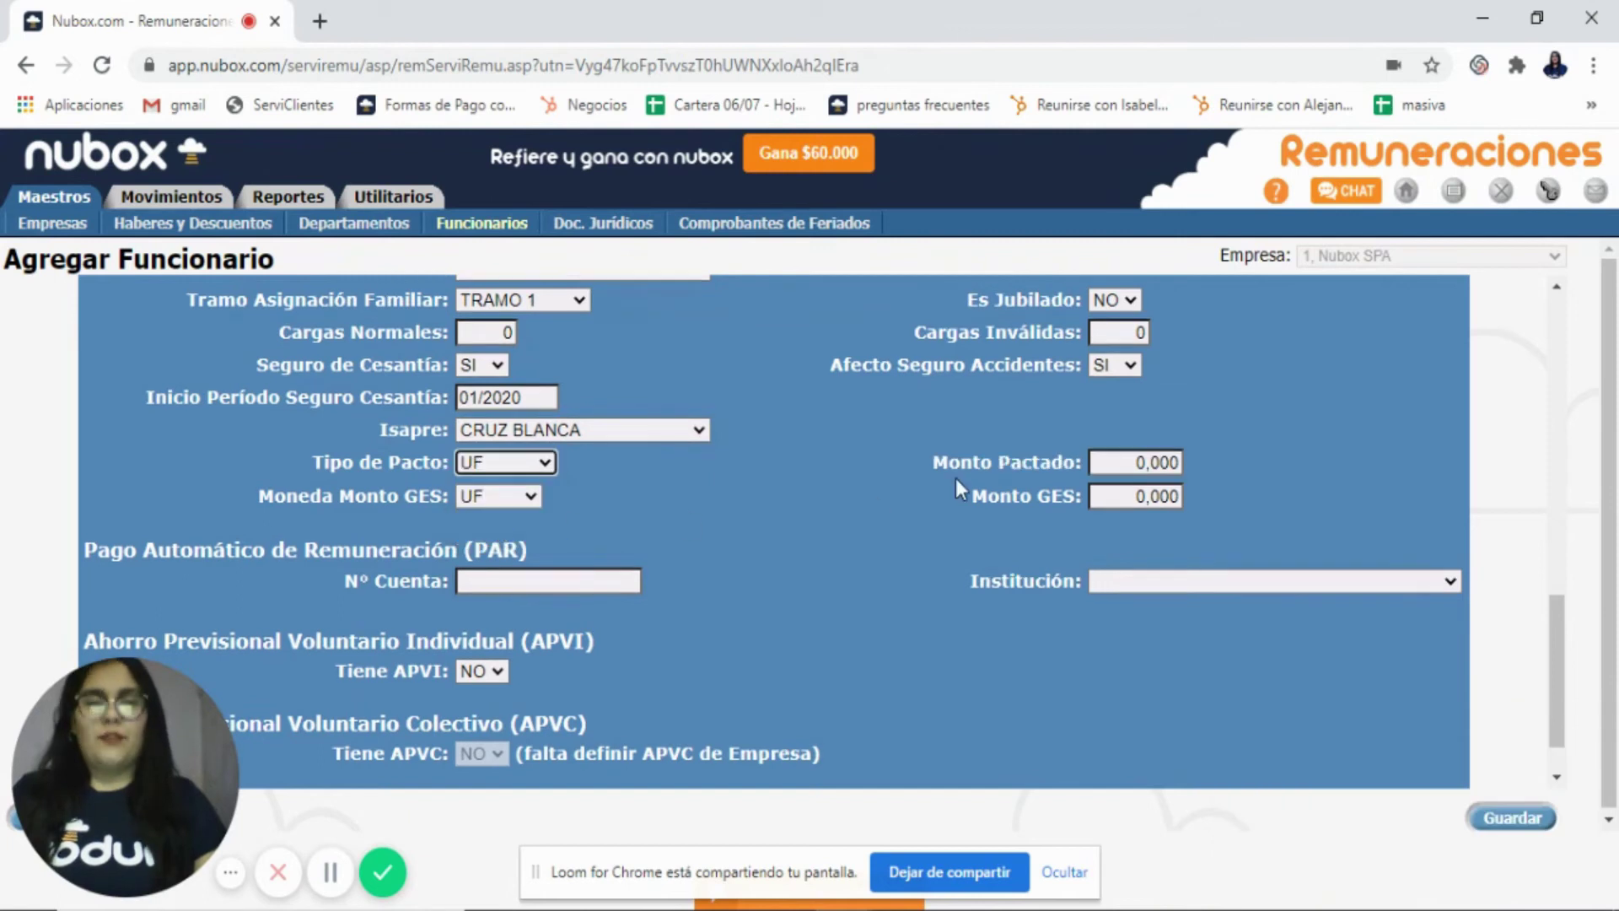
pyautogui.click(1110, 469)
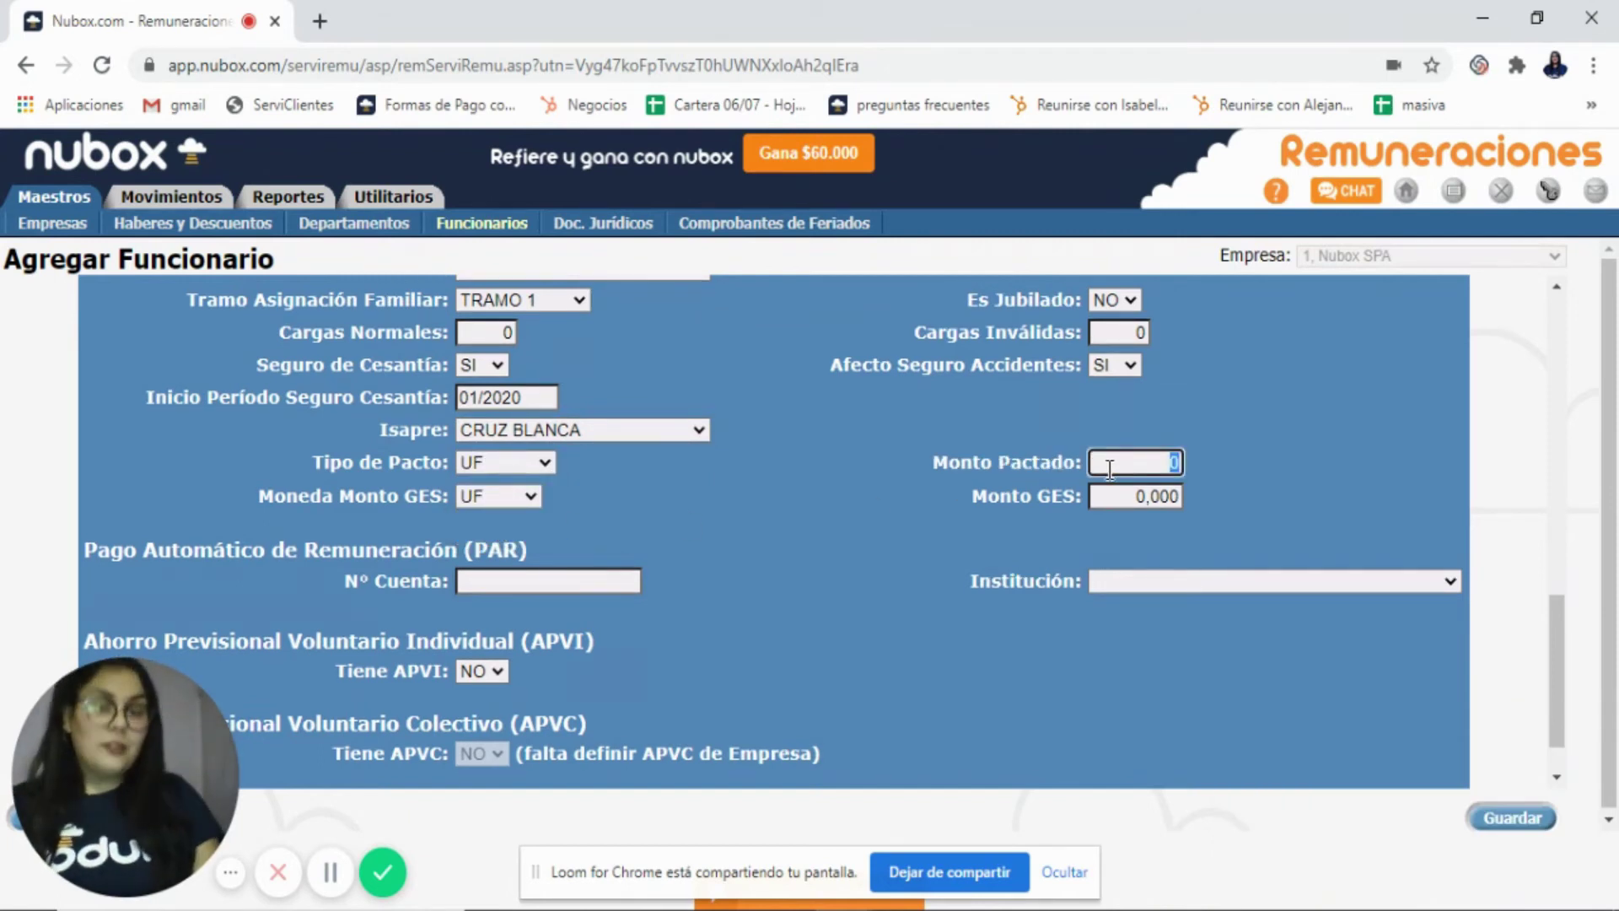
pyautogui.click(641, 467)
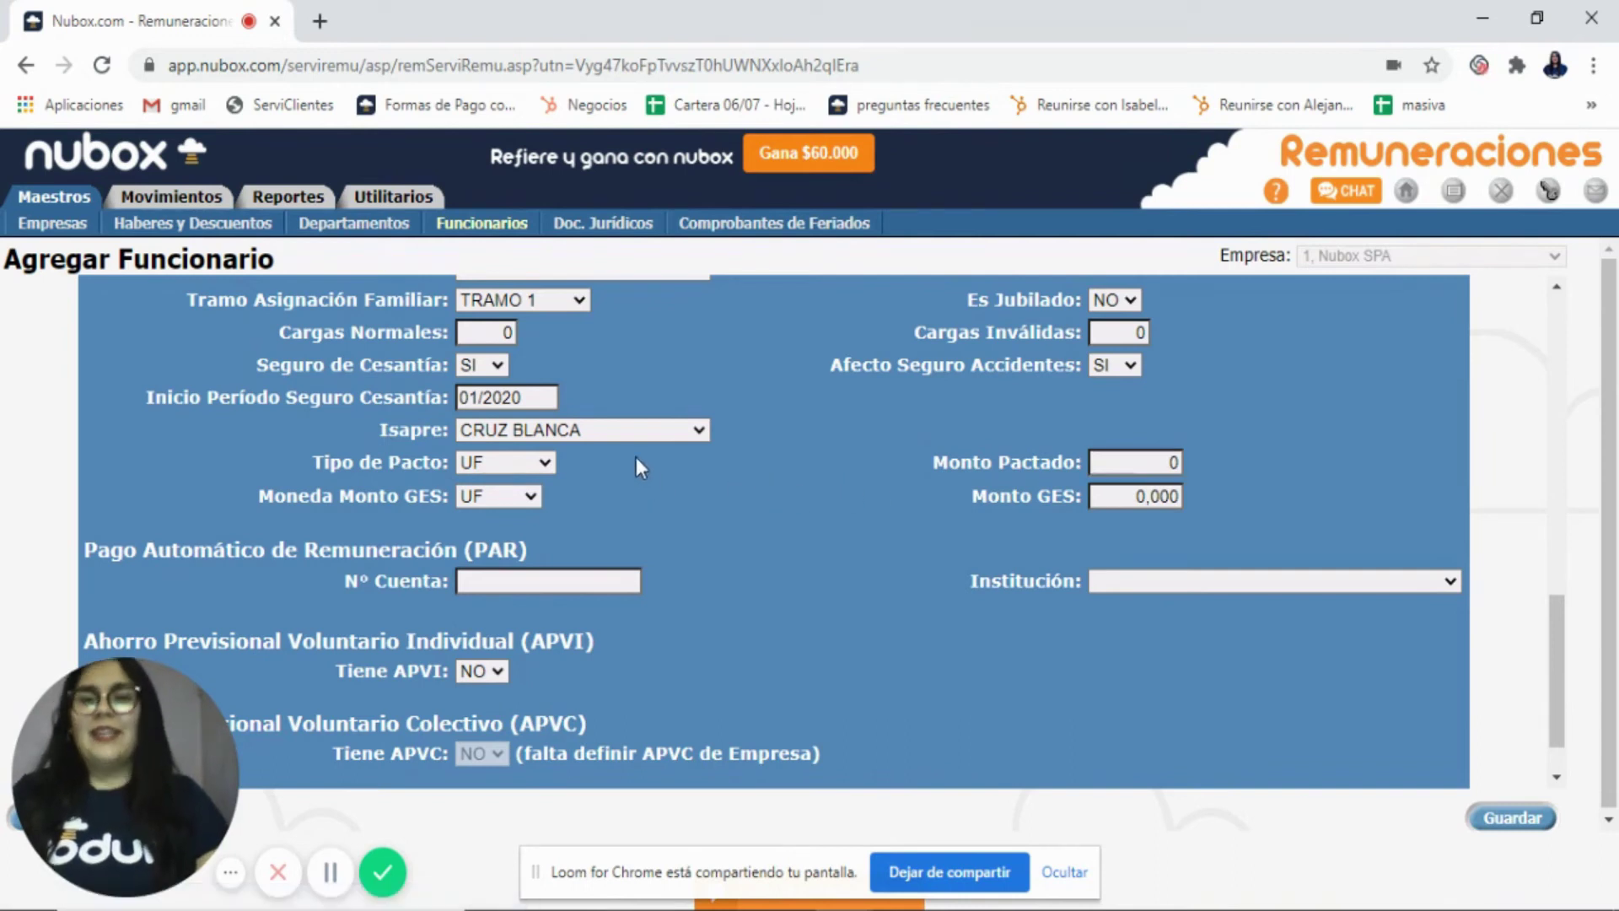
# Step: Set the employee's Isapre to FONASA with a Tipo de Pacto of 7%
pyautogui.click(636, 432)
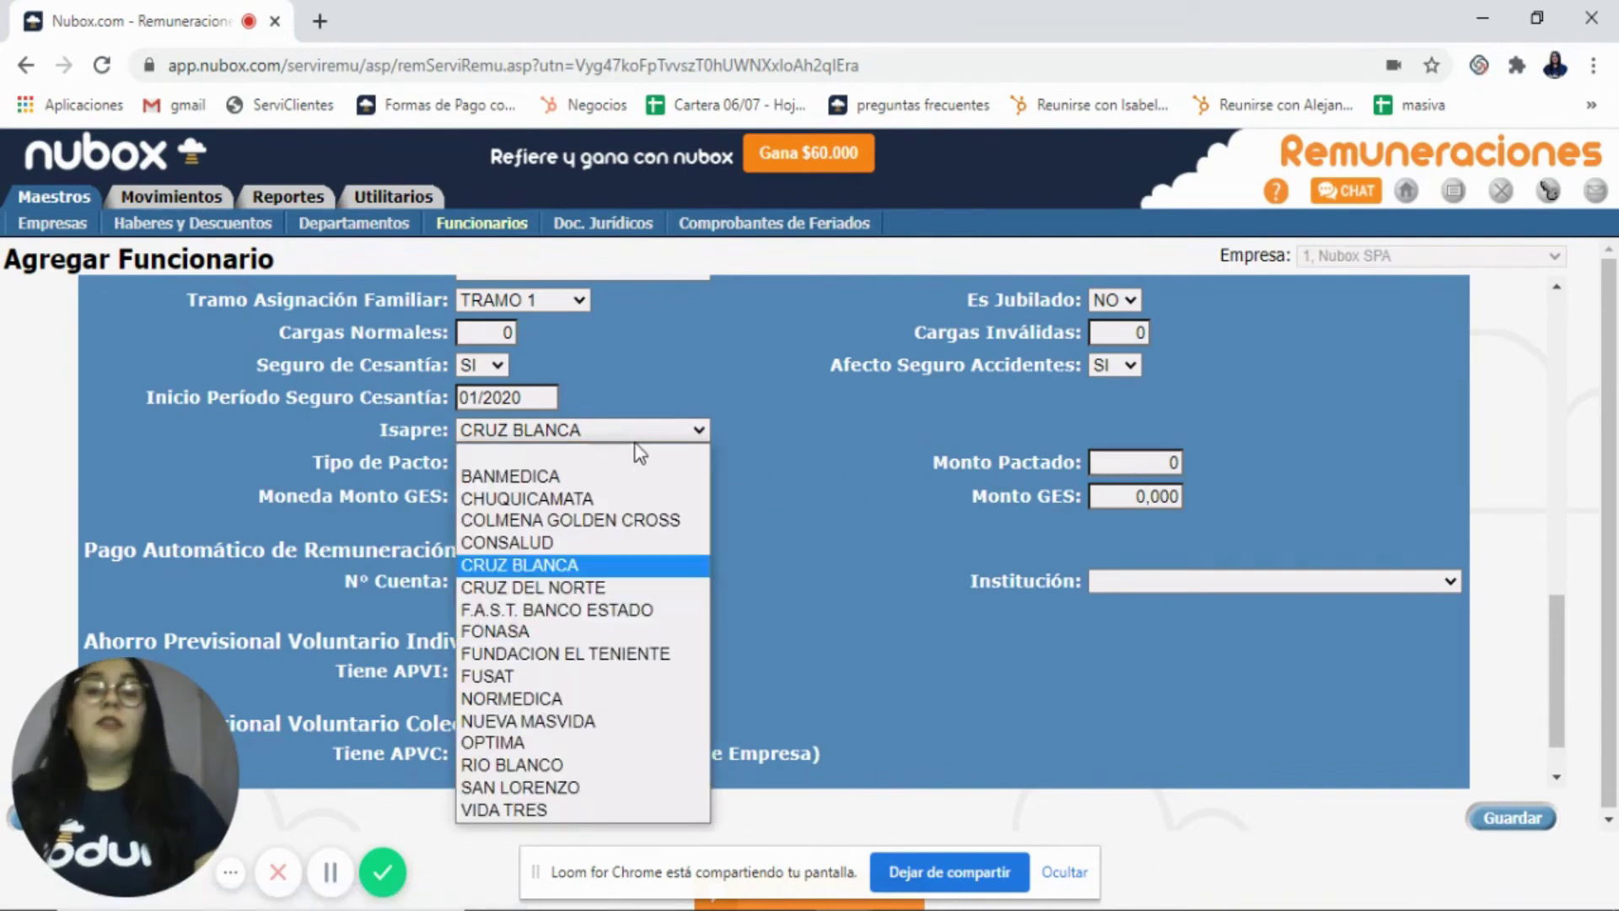
pyautogui.click(580, 633)
pyautogui.click(919, 222)
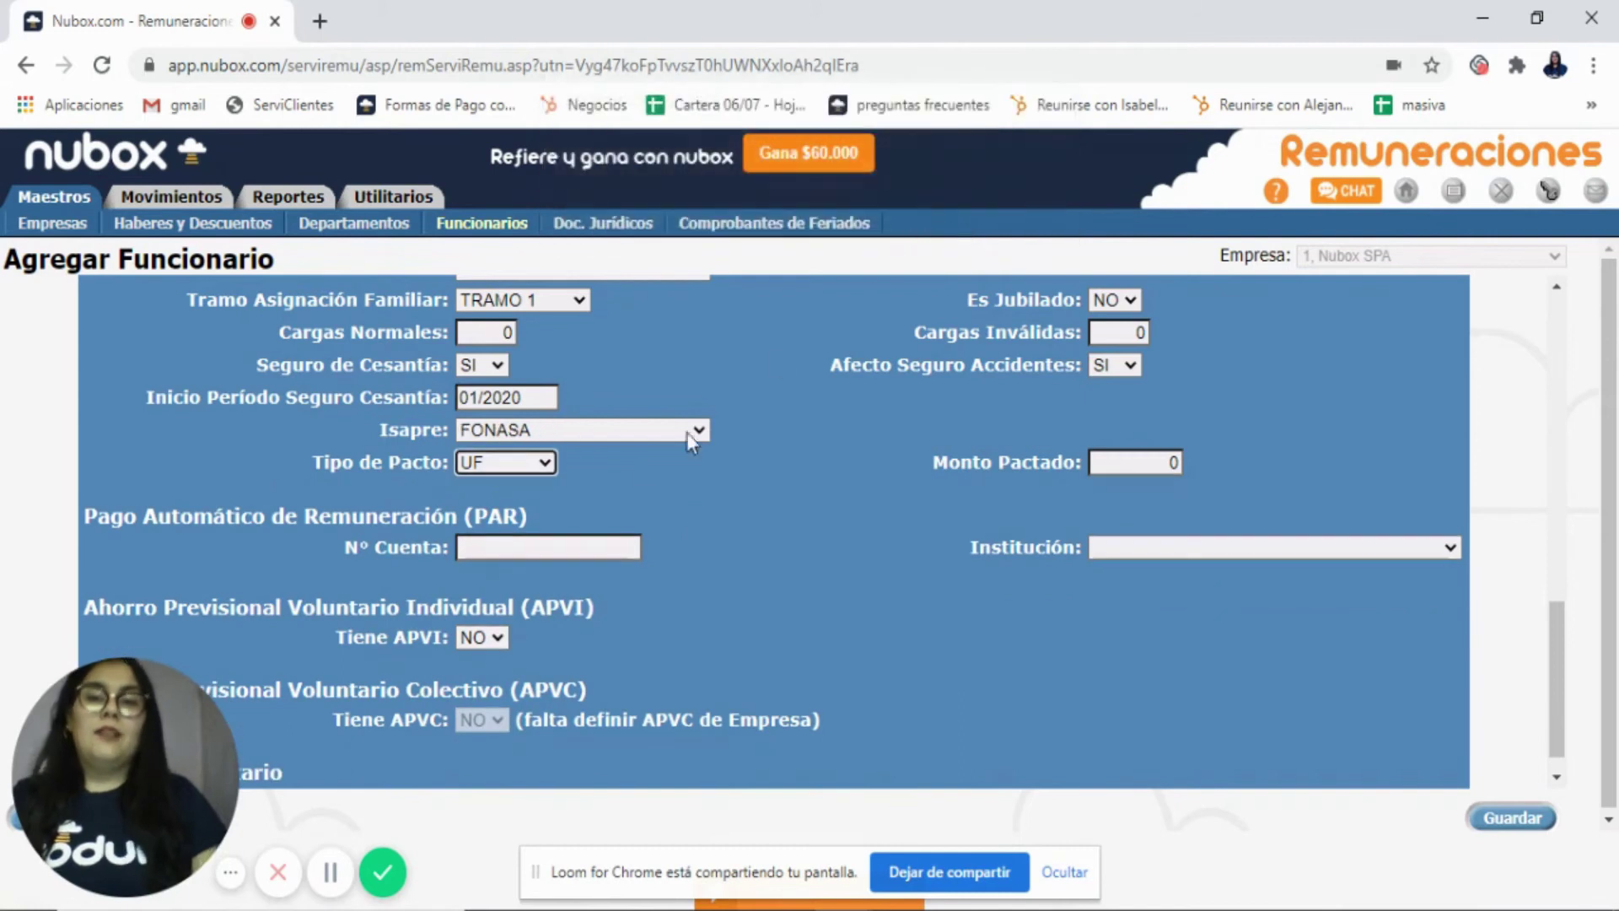
pyautogui.click(543, 466)
pyautogui.click(543, 487)
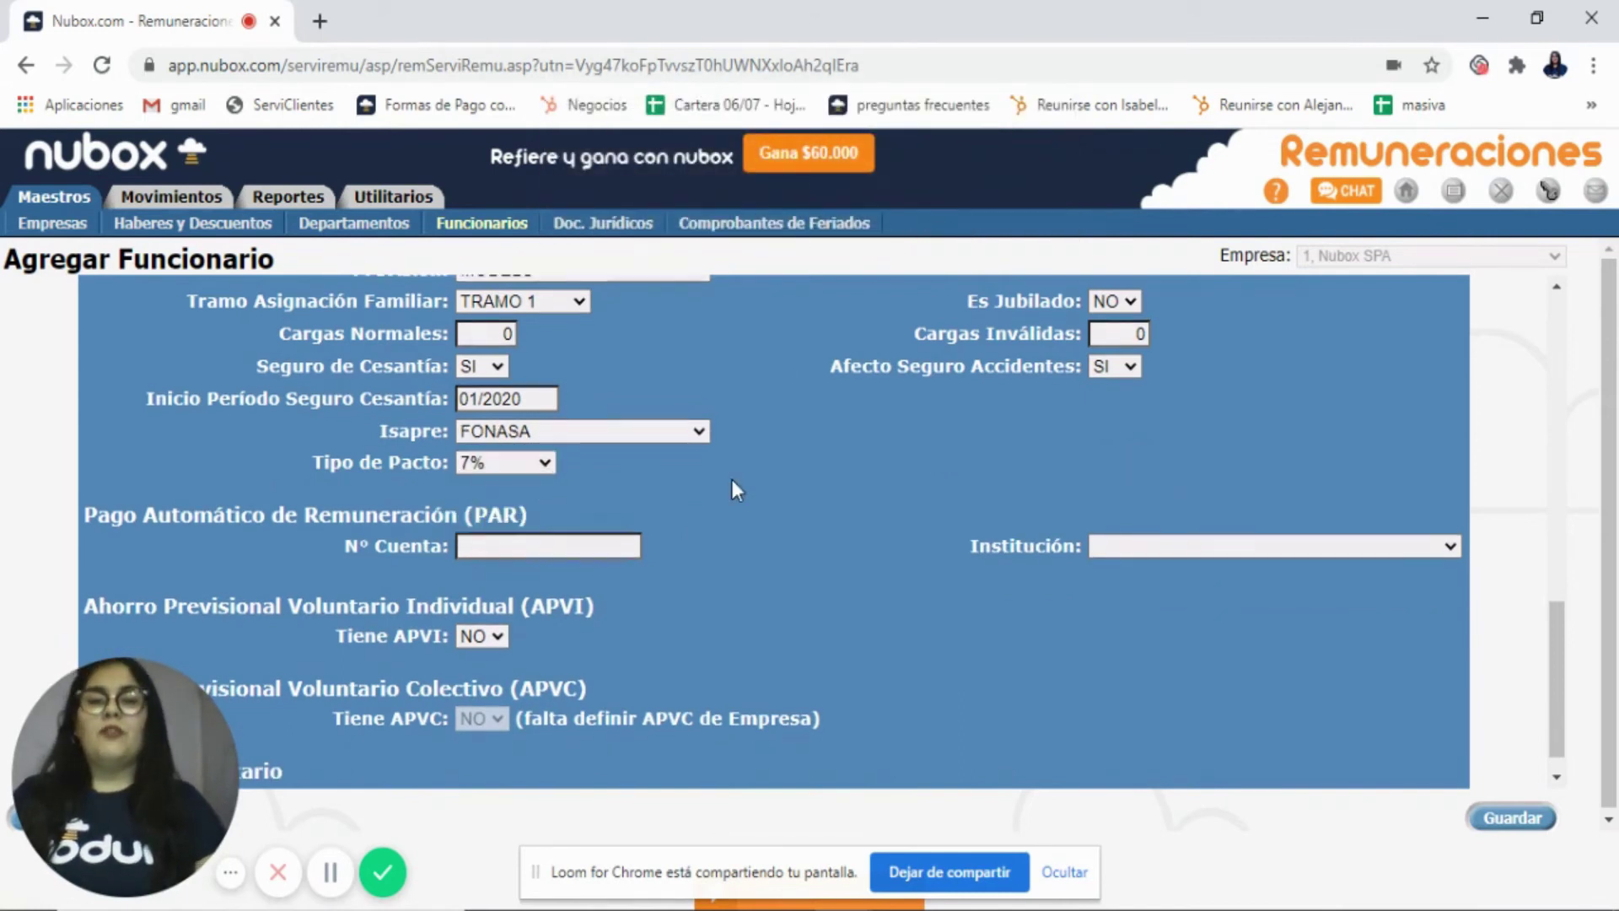
# Step: Try Tiene APVI as SI to review the individual savings fields, and set it back to NO
pyautogui.scroll(-1, 732, 482)
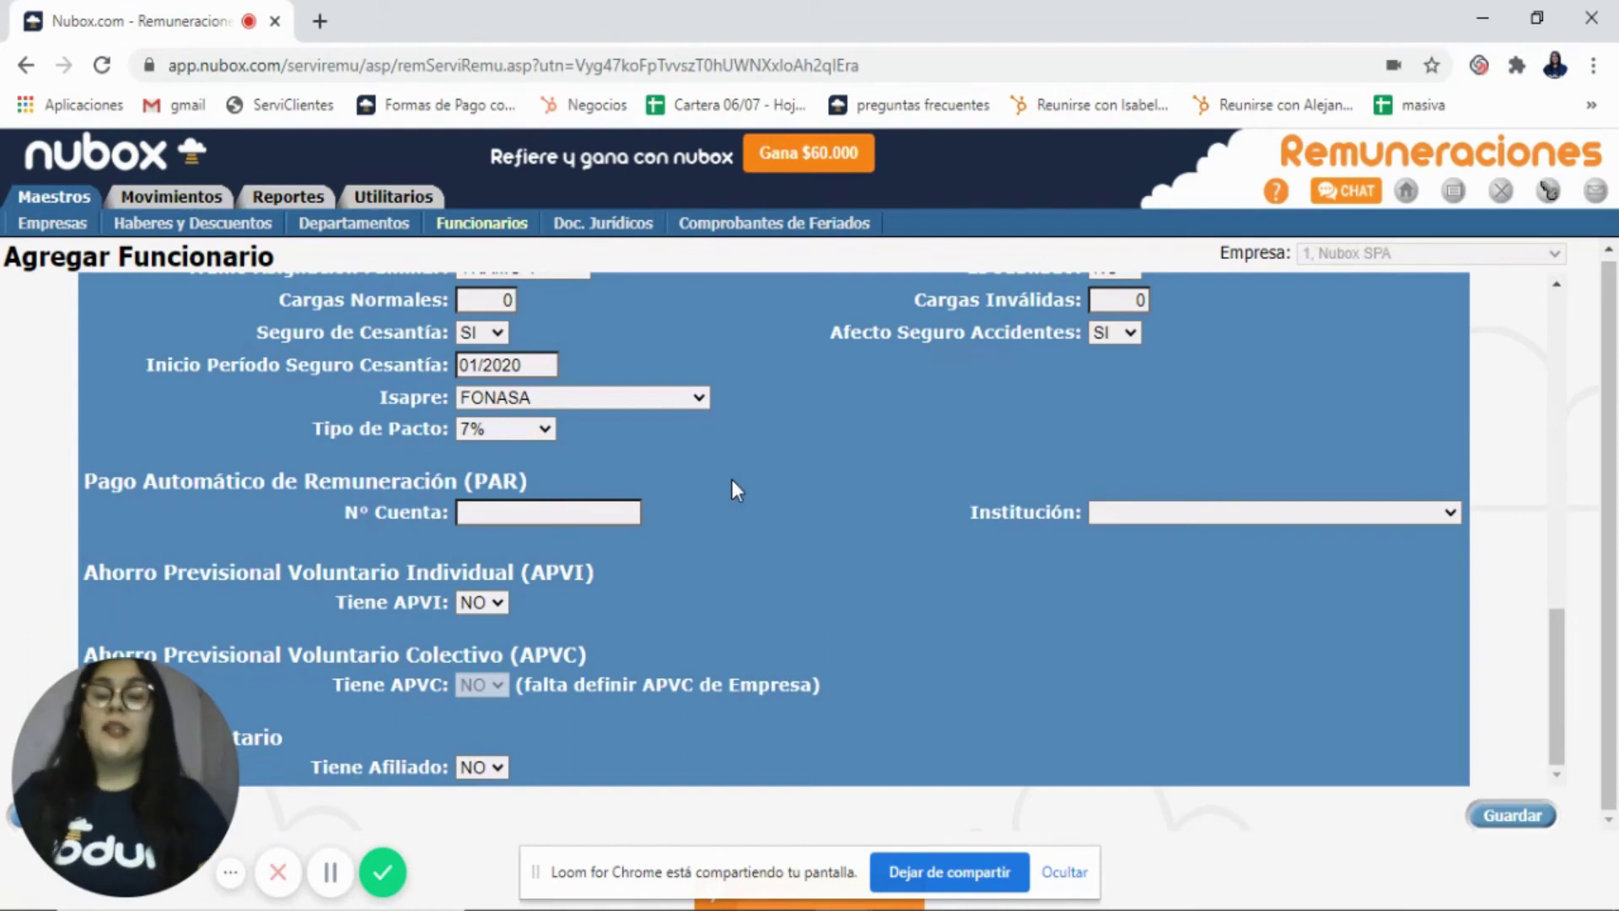
pyautogui.click(596, 514)
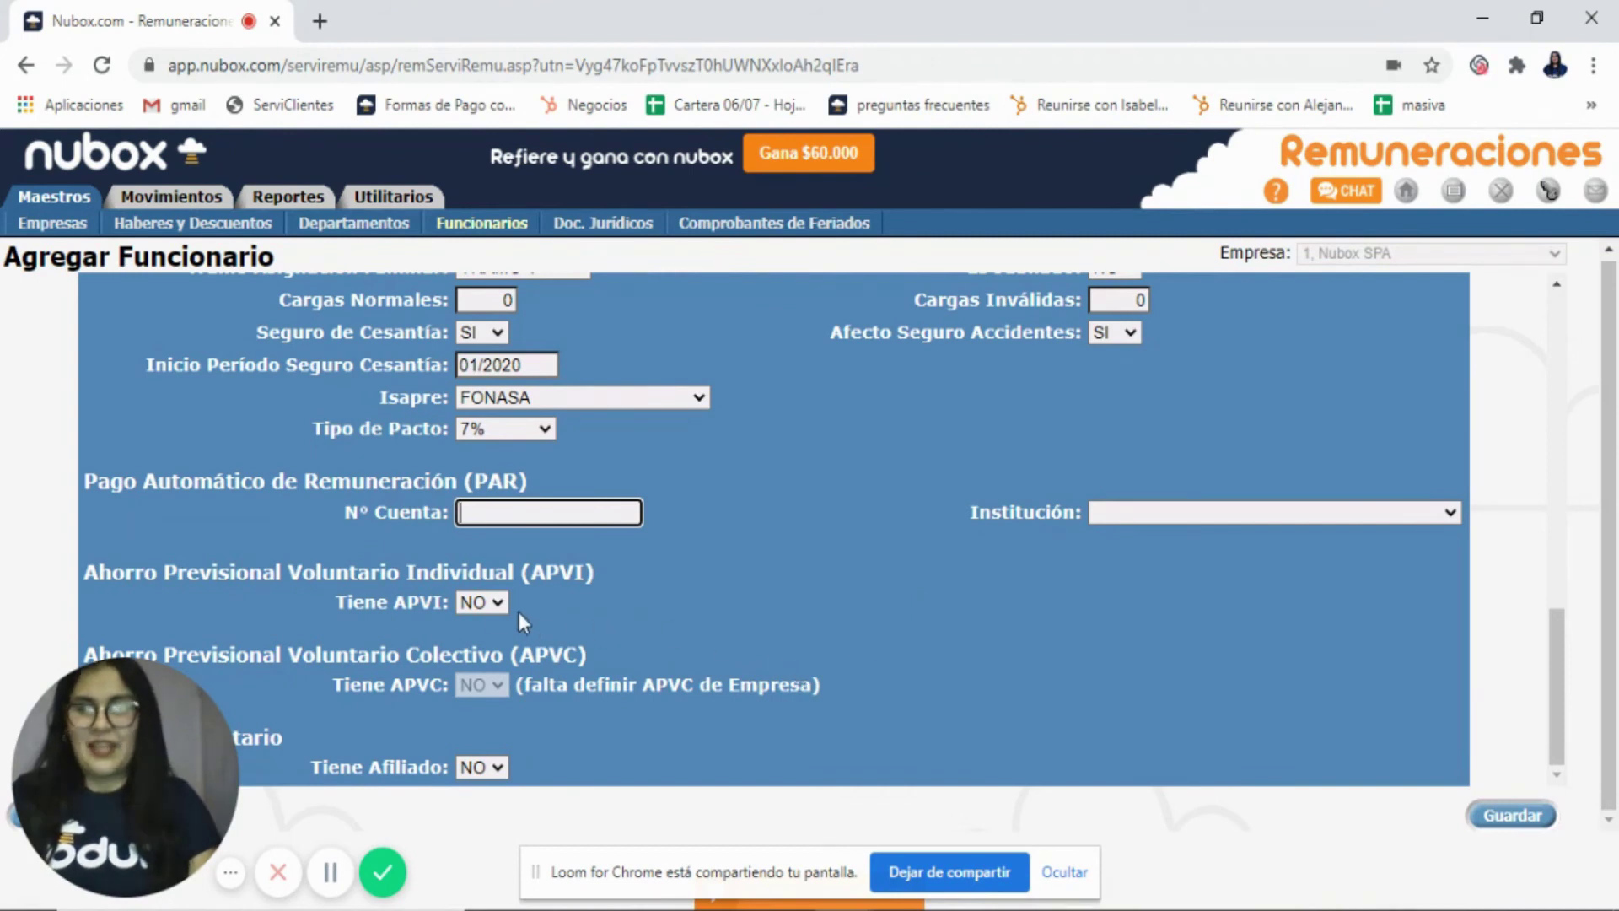
pyautogui.click(495, 603)
pyautogui.click(496, 627)
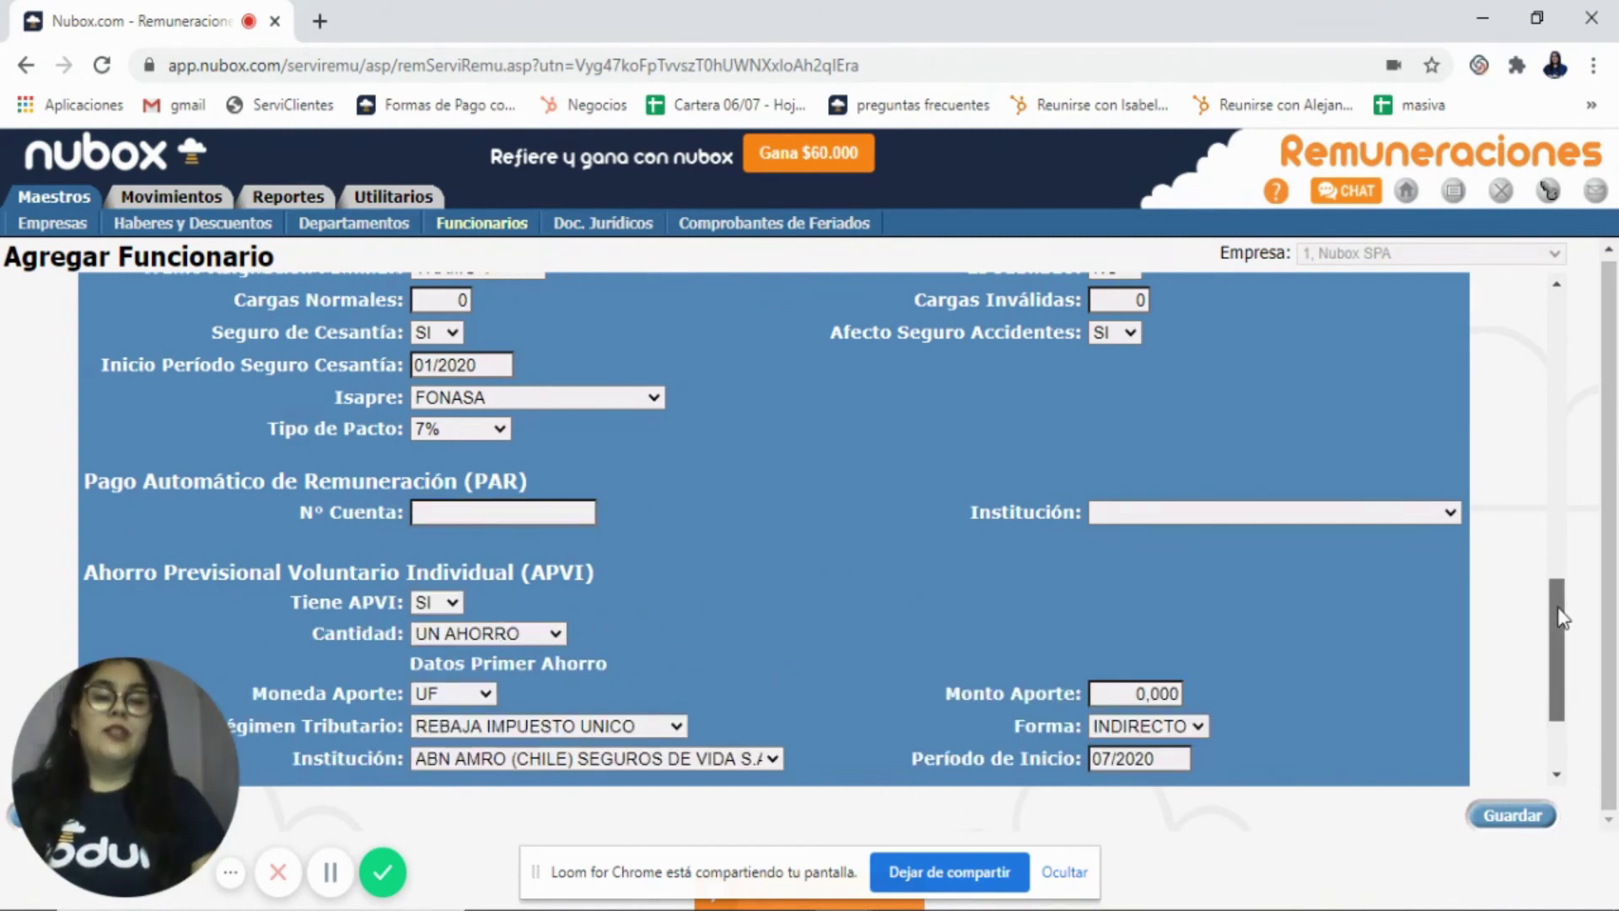
pyautogui.moveTo(1559, 604); pyautogui.dragTo(1559, 662)
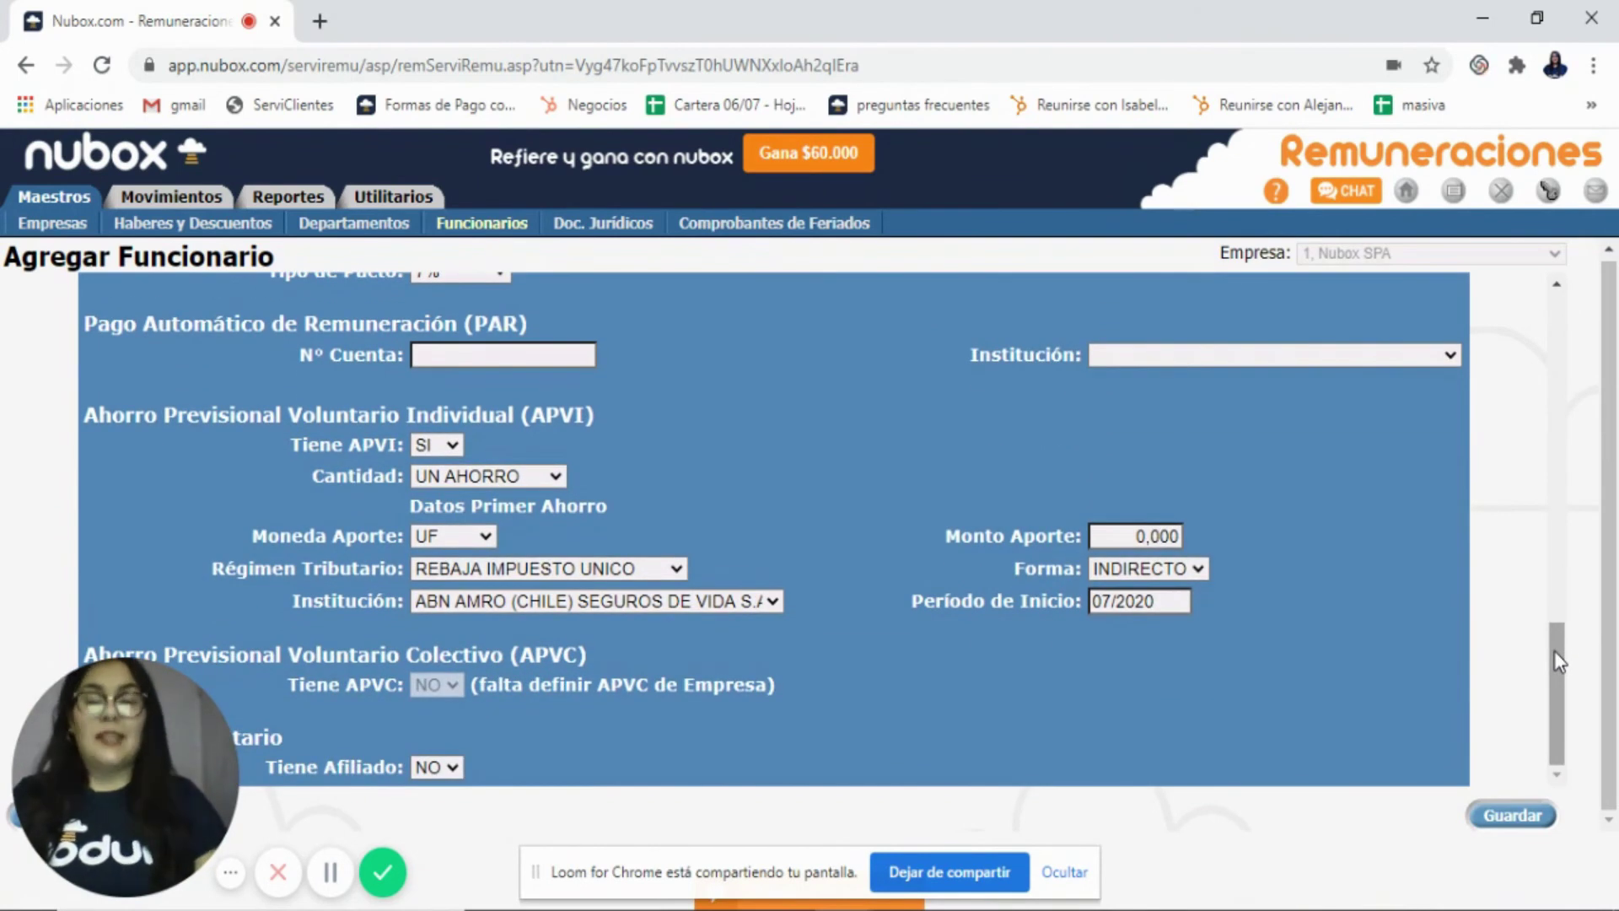
pyautogui.click(456, 445)
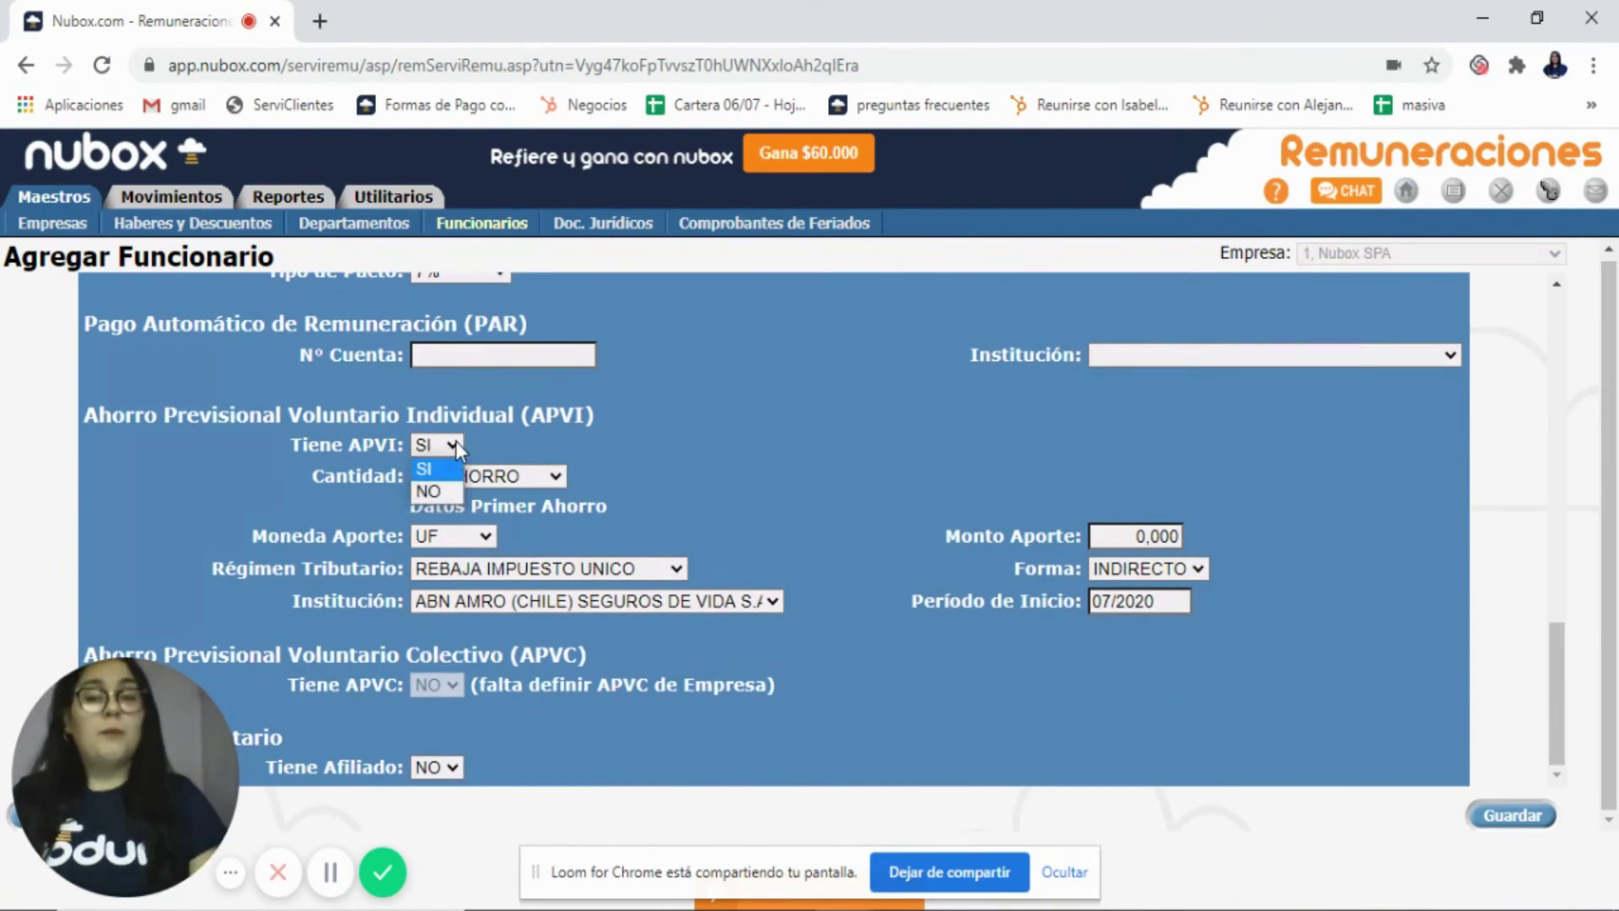
pyautogui.click(452, 492)
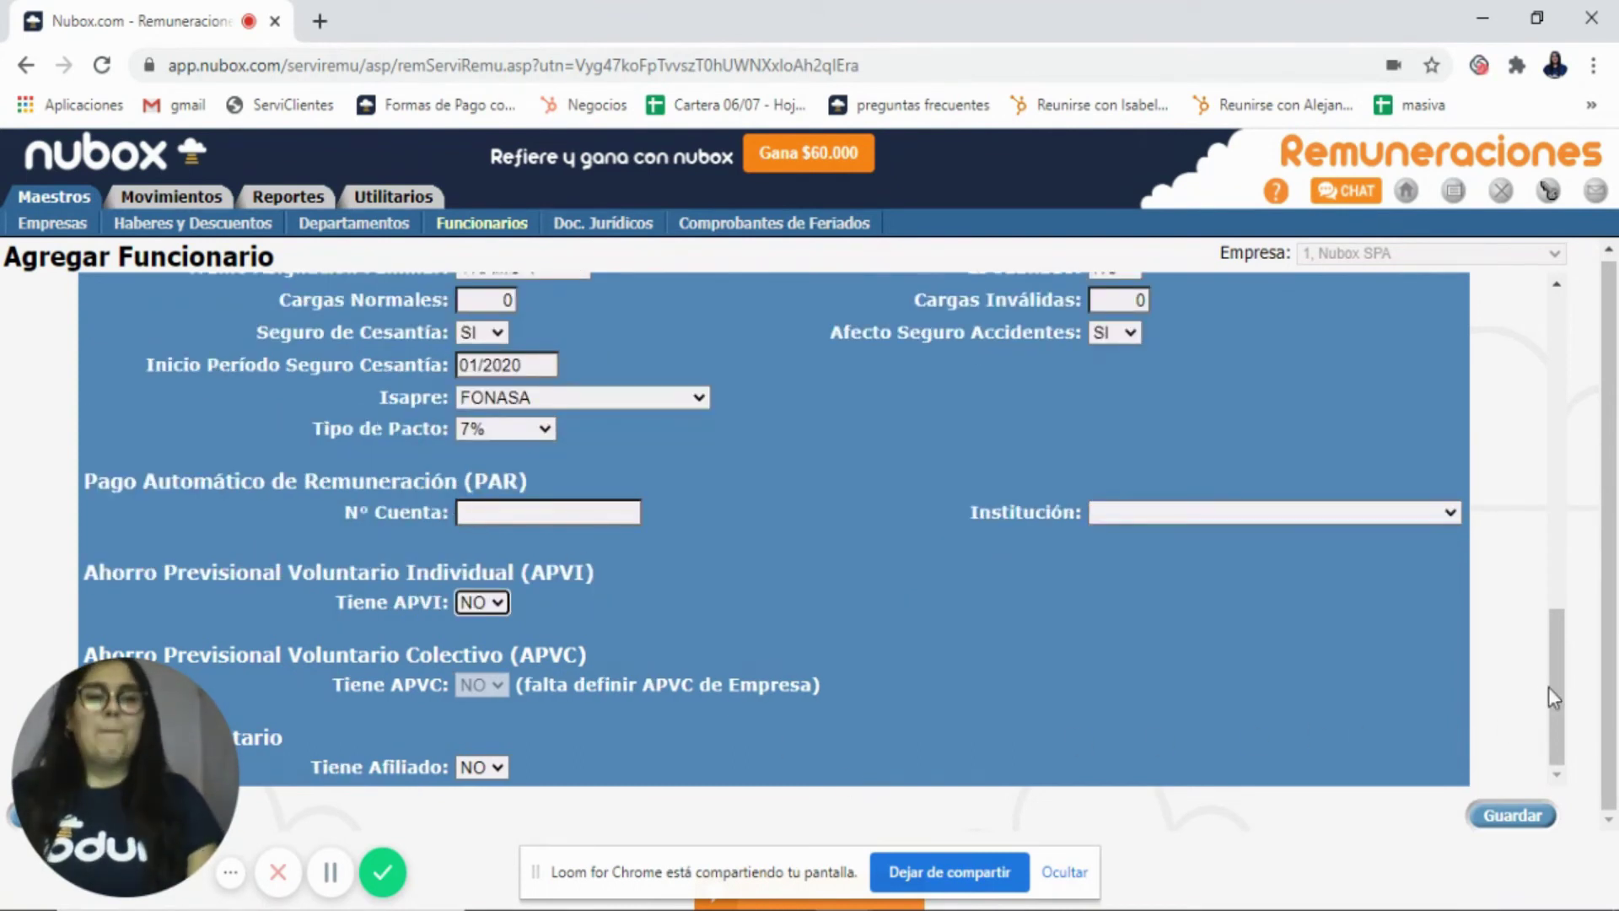
# Step: Try Tiene Afiliado as SI to review the Afiliado Voluntario fields, and set it back to NO
pyautogui.click(481, 767)
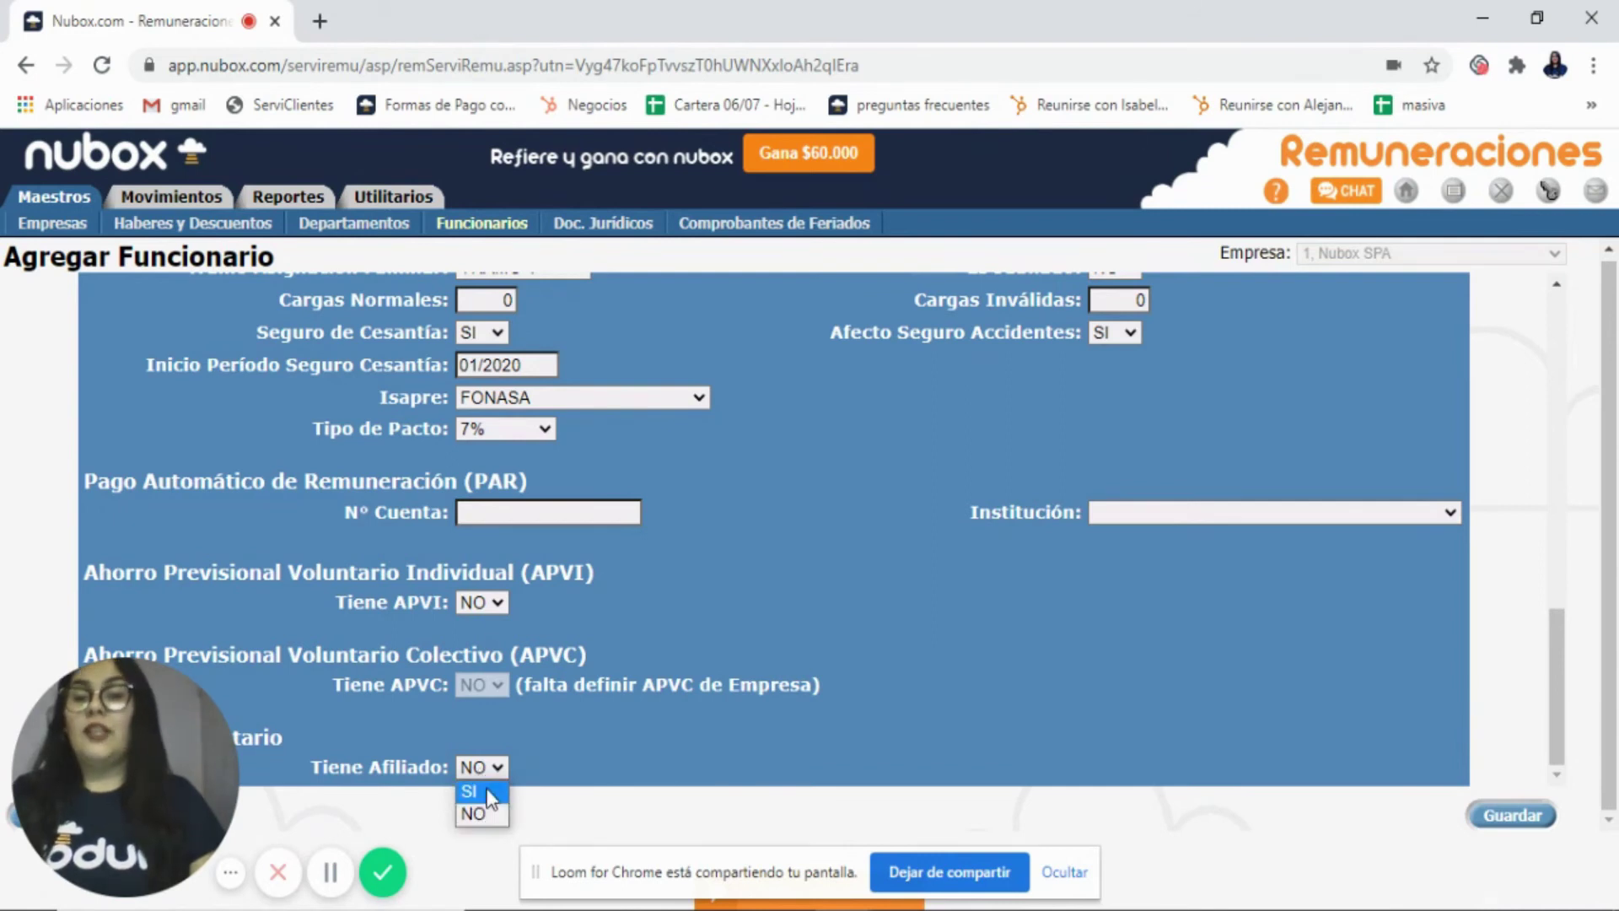
pyautogui.click(488, 791)
pyautogui.moveTo(1552, 677); pyautogui.dragTo(1552, 717)
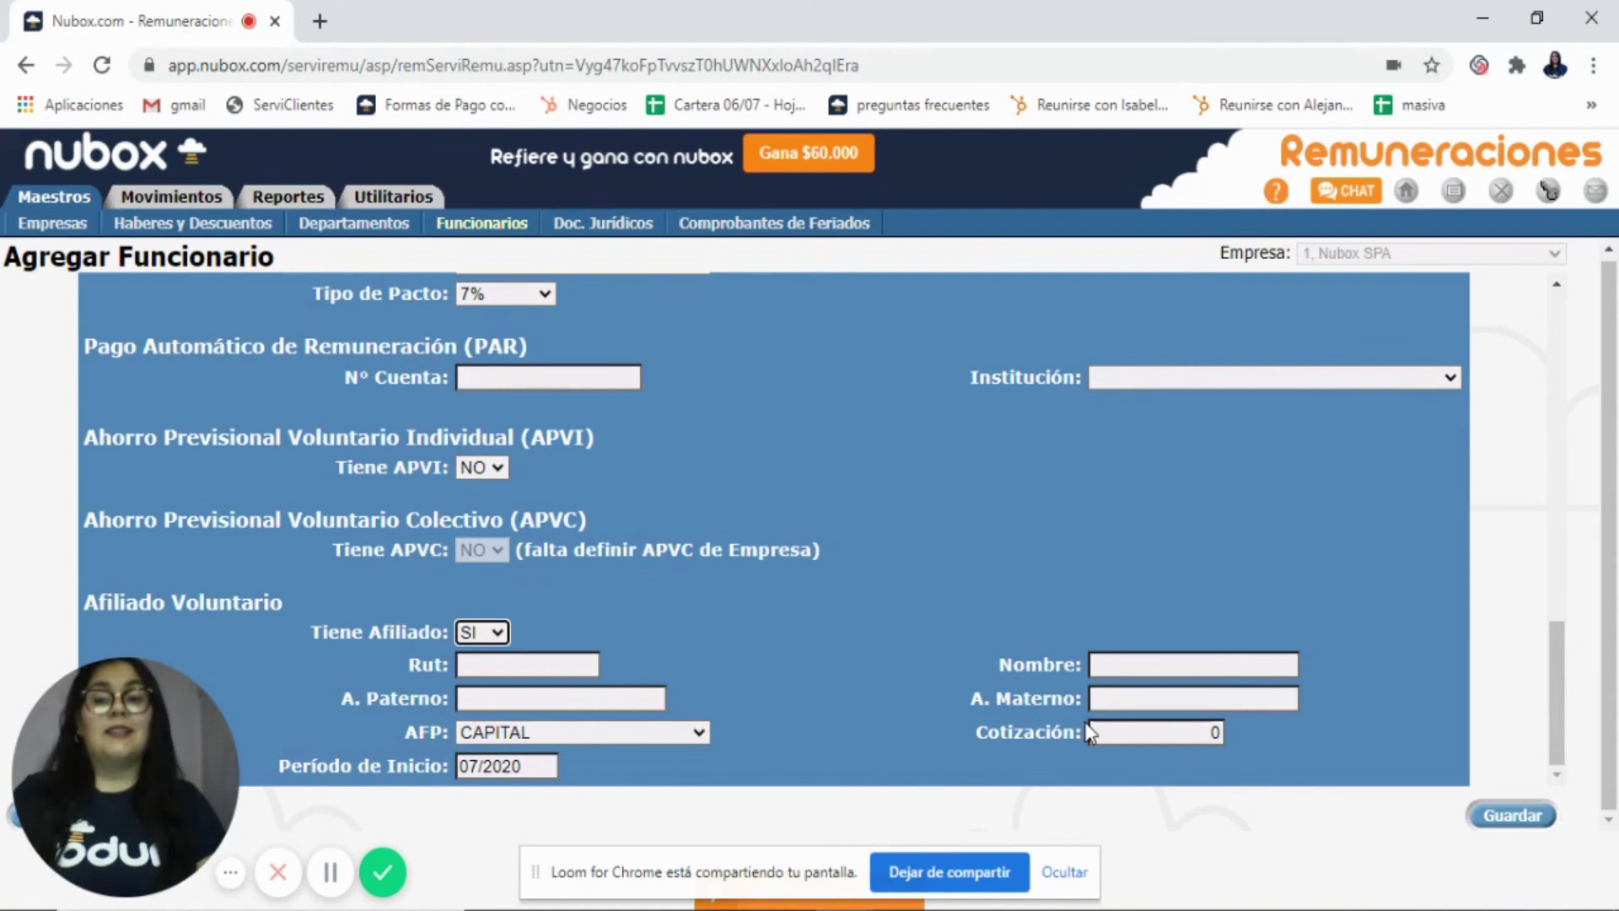
pyautogui.click(498, 634)
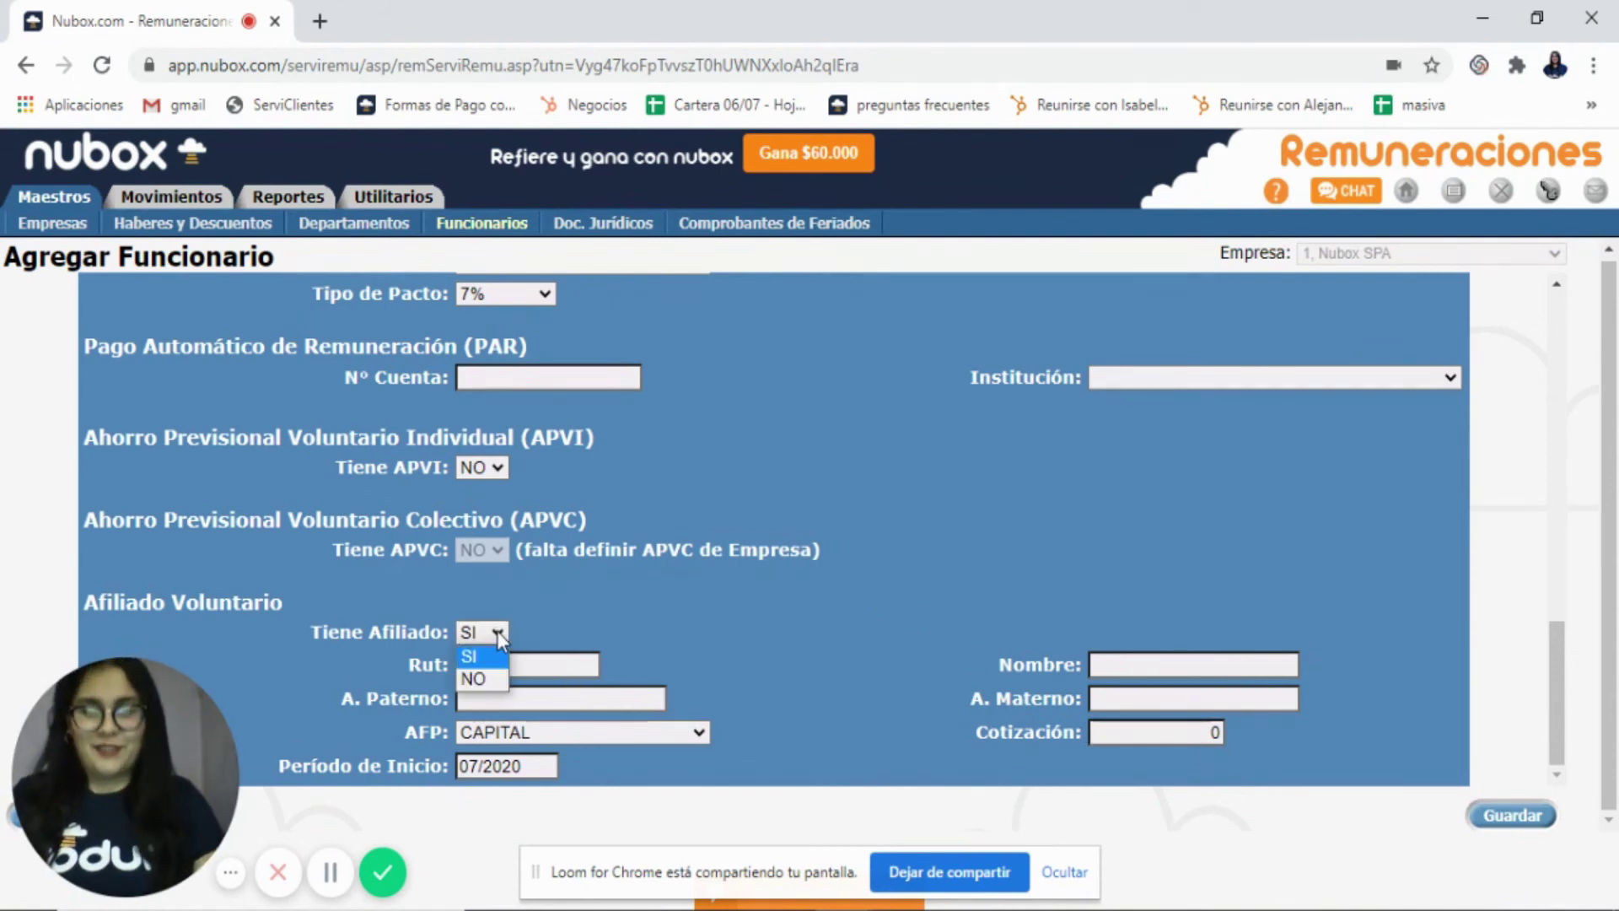
pyautogui.click(498, 679)
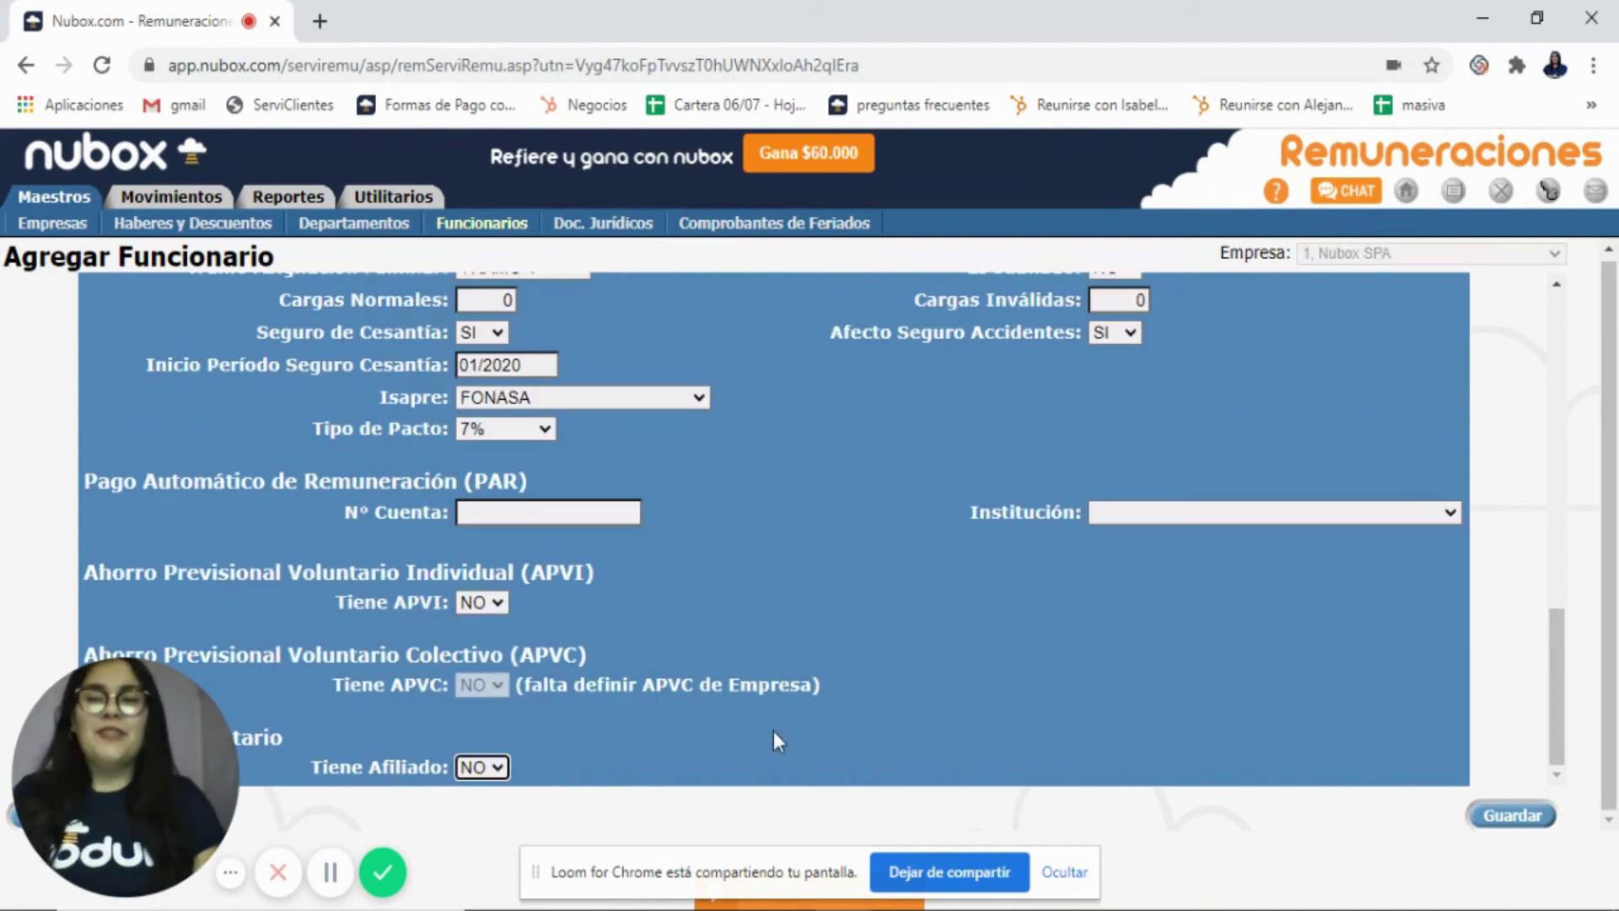
pyautogui.click(821, 747)
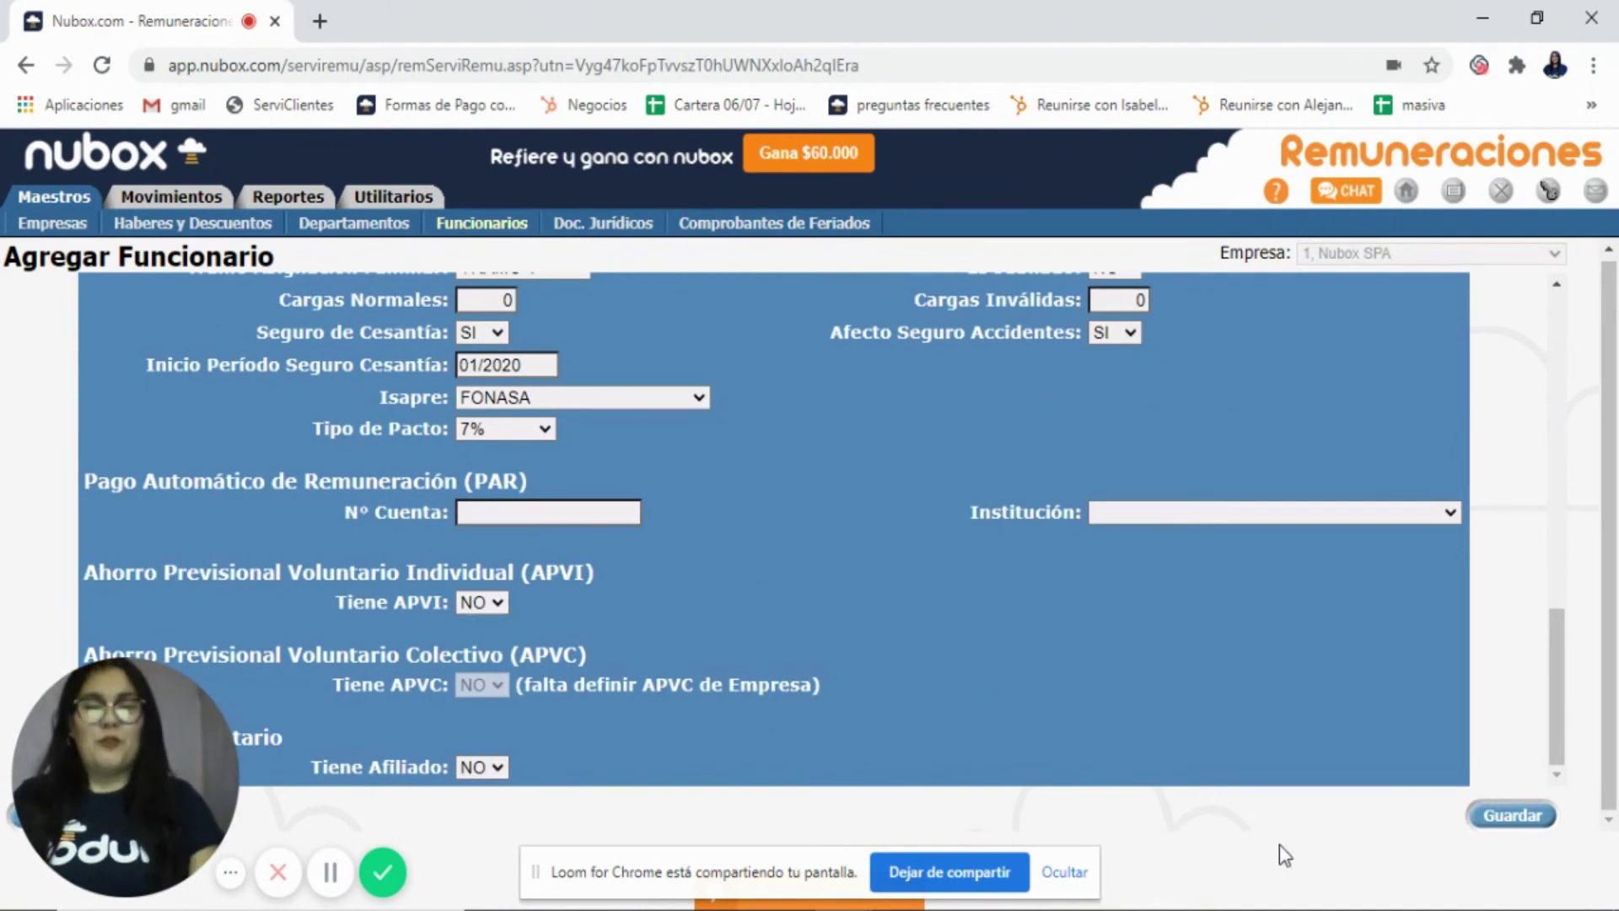
# Step: Save the new employee record and select it in the Maestros Funcionarios list
pyautogui.click(1513, 816)
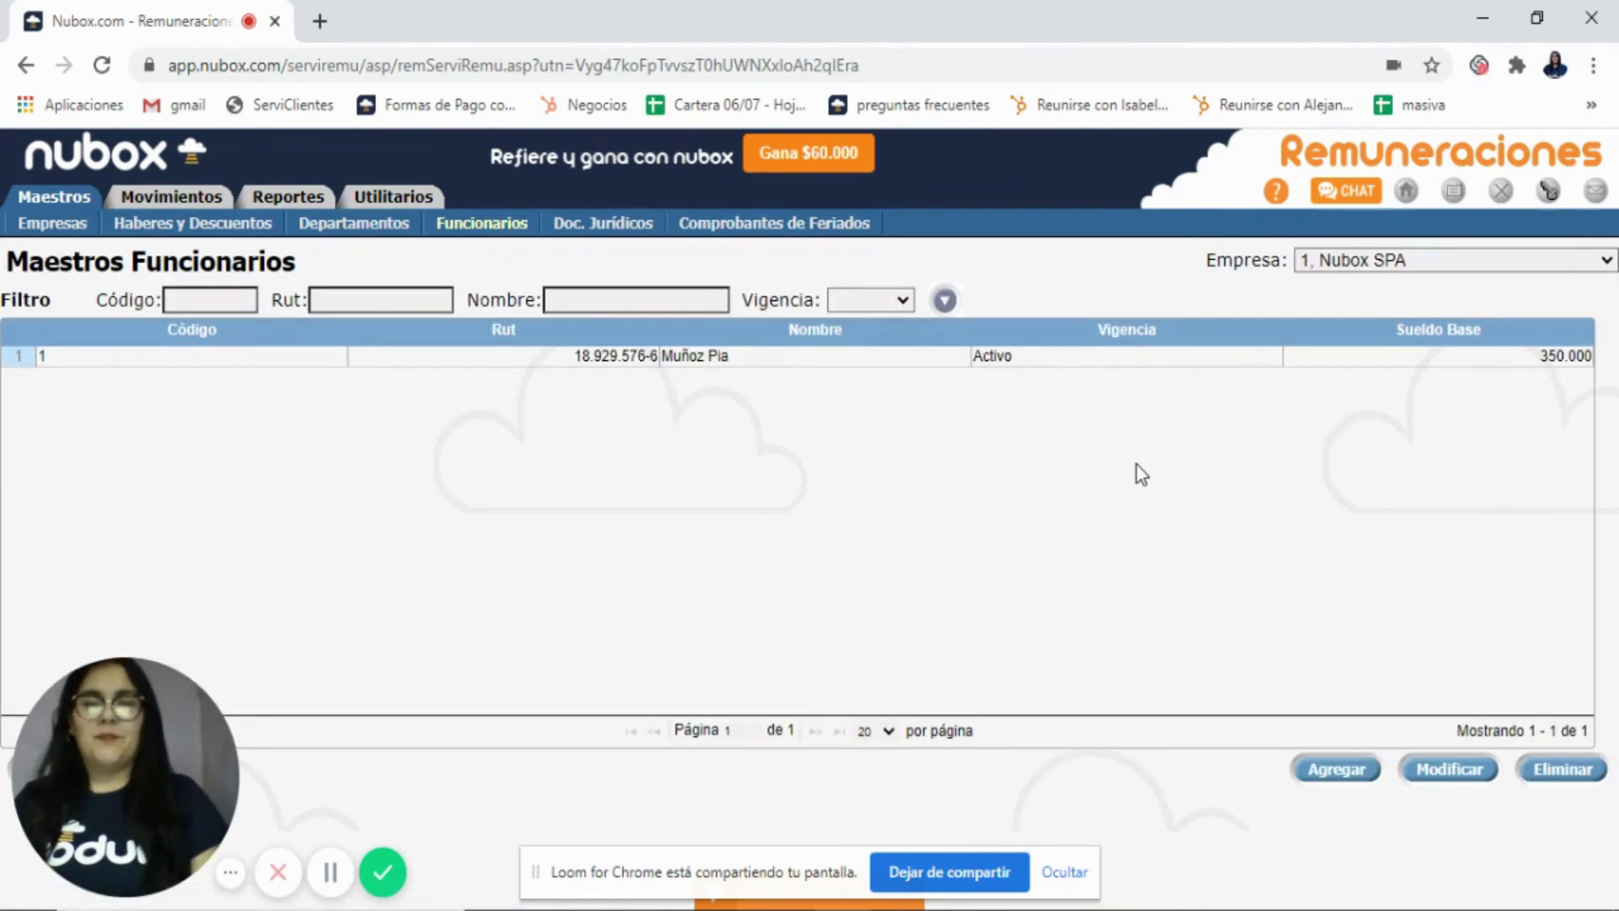
pyautogui.click(1010, 368)
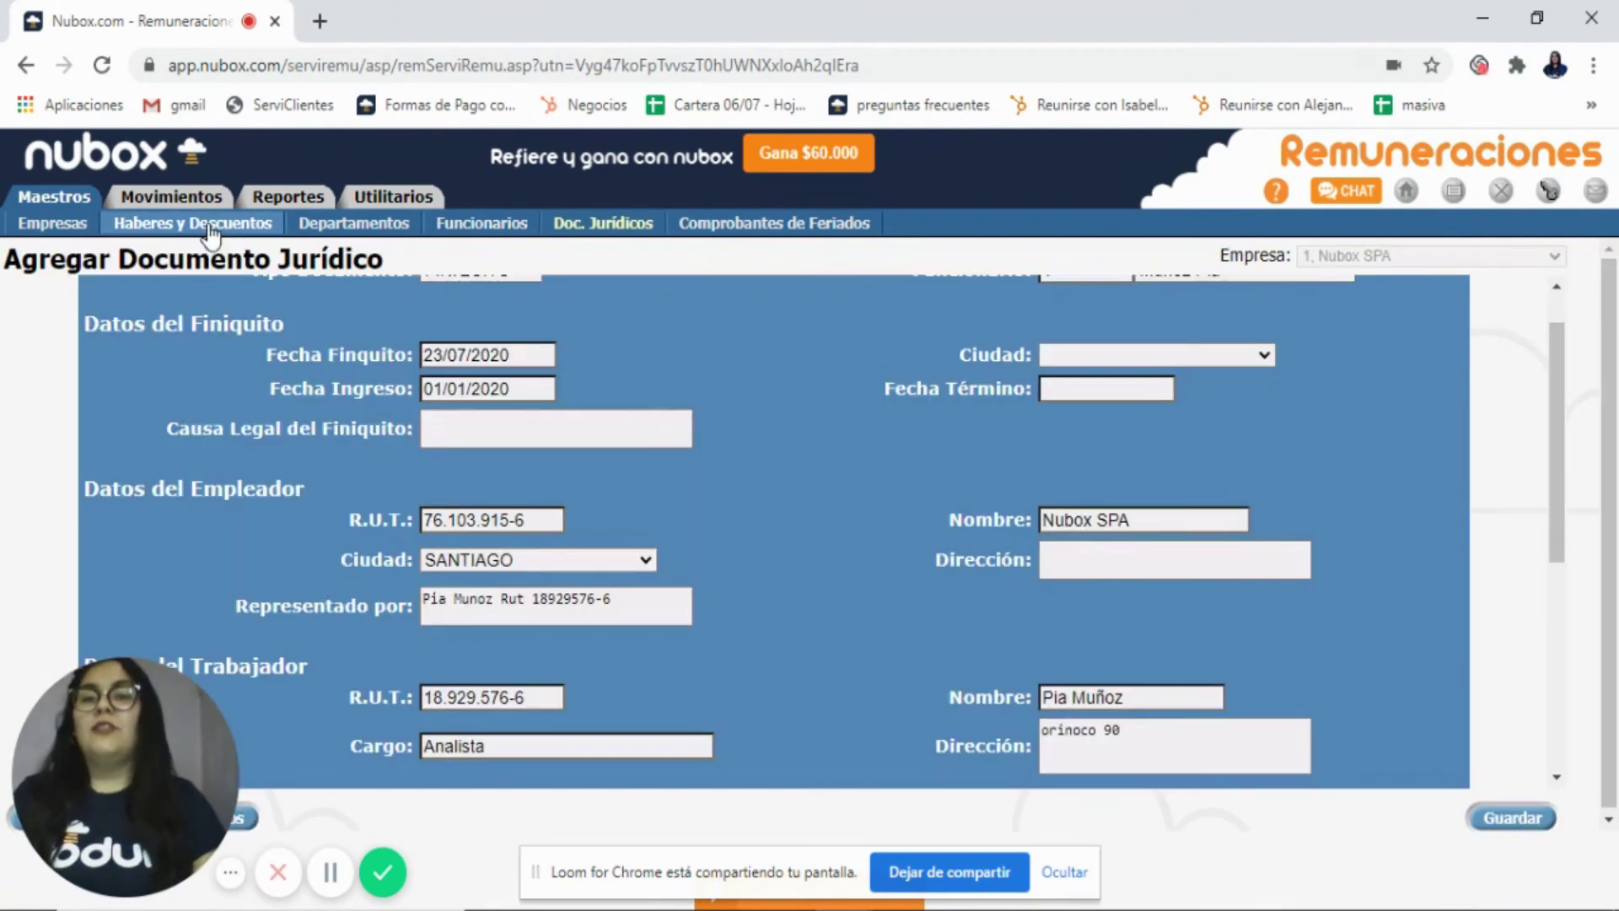
# Step: Fill in a new Haberes y Descuentos item with Código 1, Descripción Anticipo and Tipo DESCUENTO
pyautogui.click(211, 228)
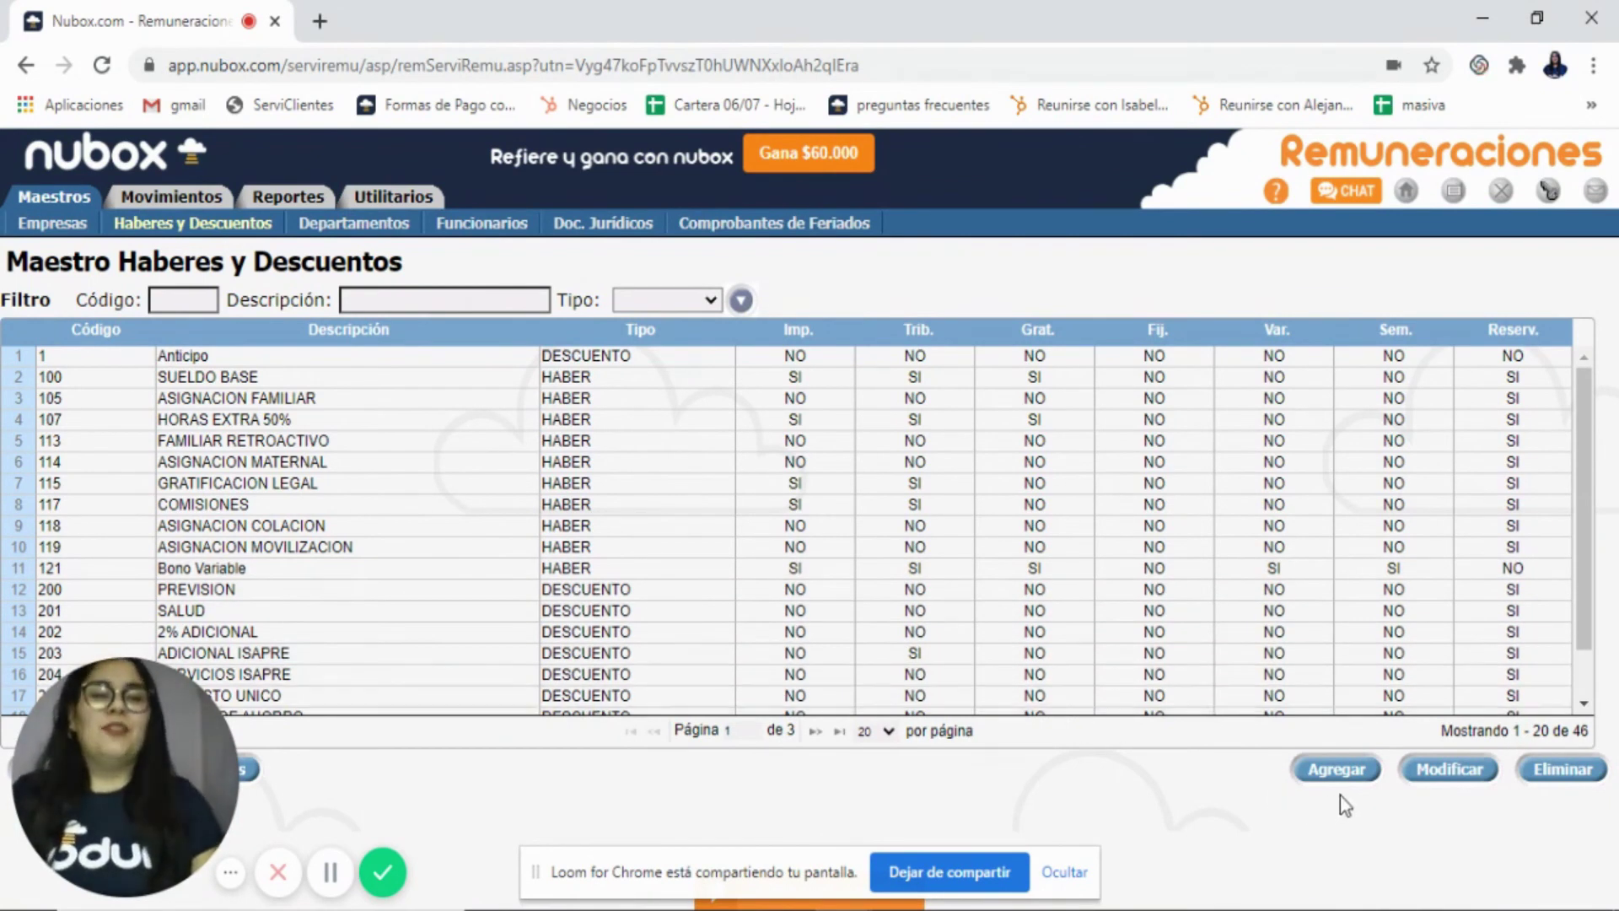
pyautogui.click(1339, 771)
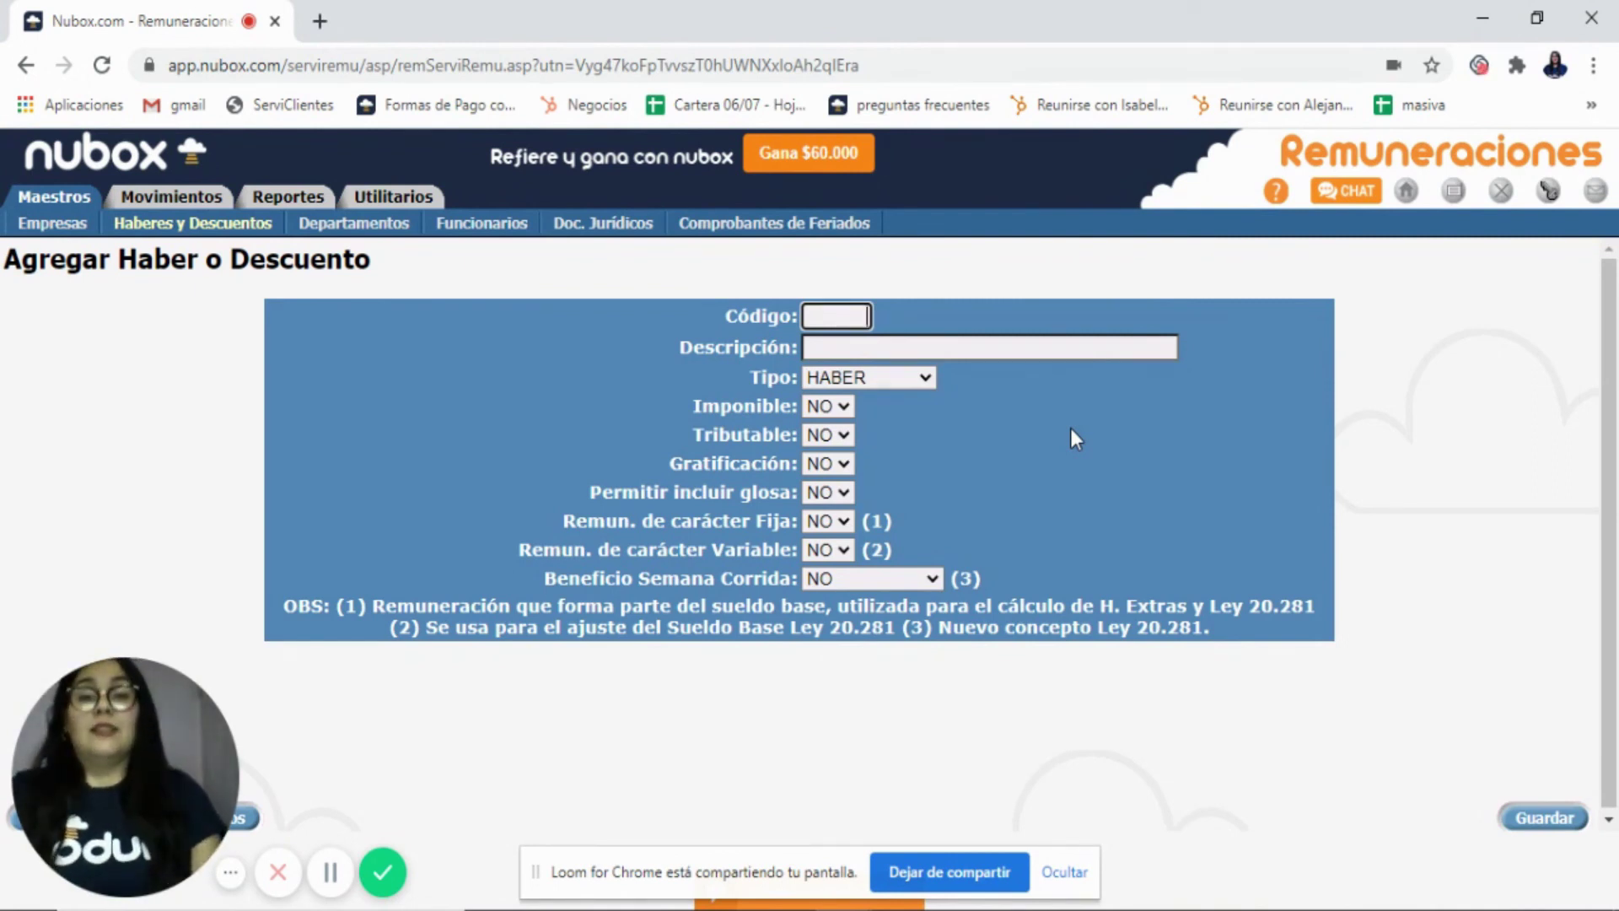
pyautogui.write('1')
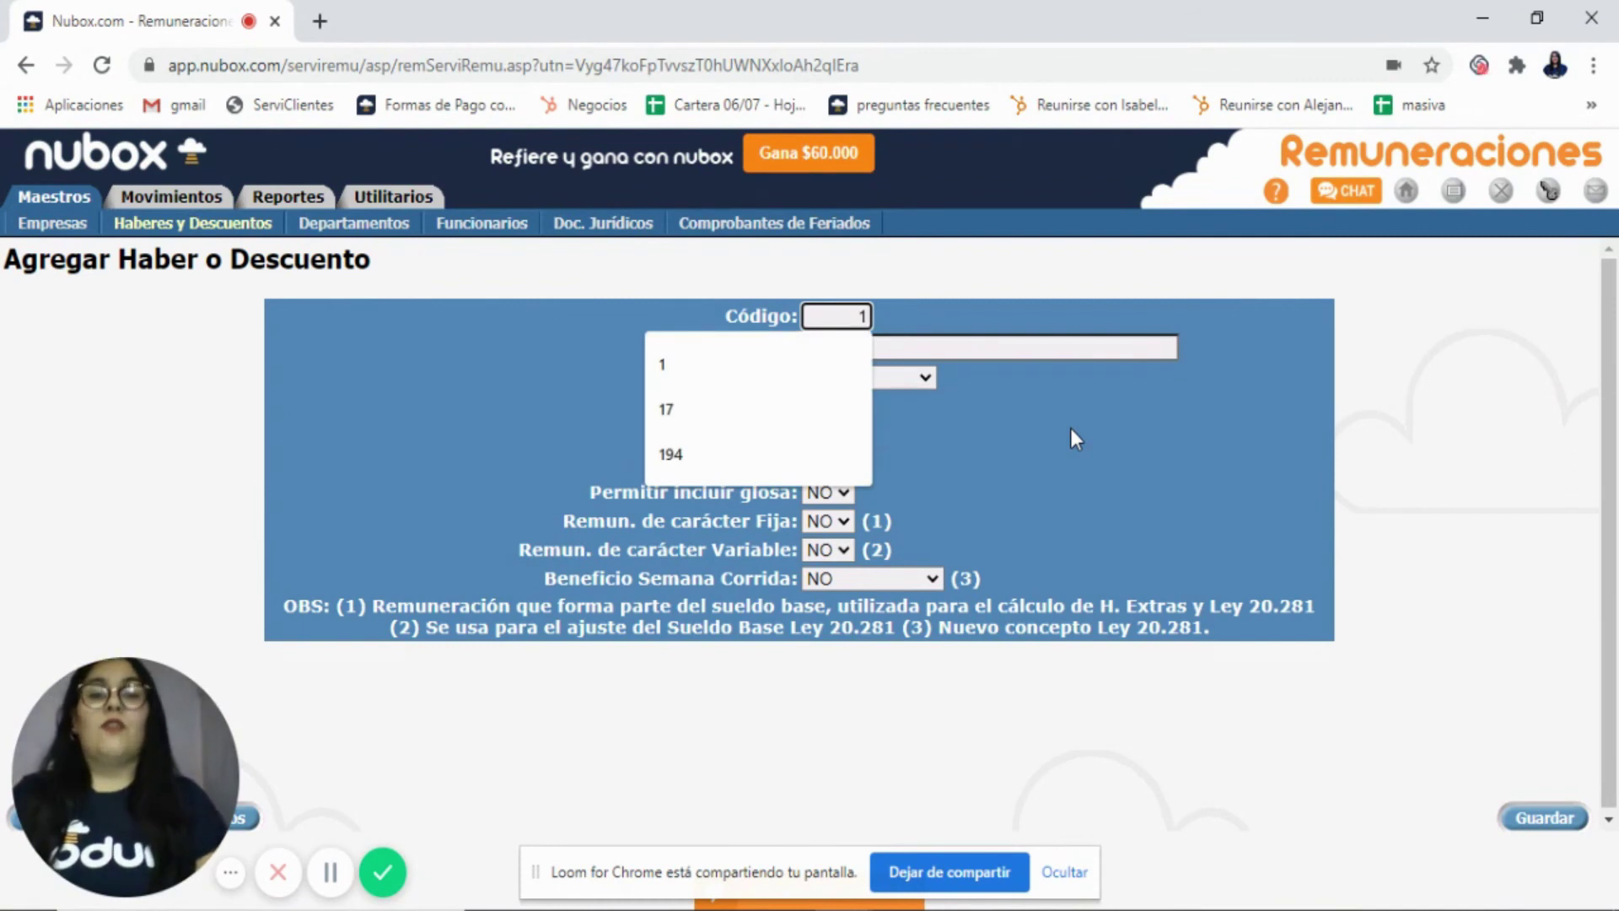
pyautogui.click(1071, 429)
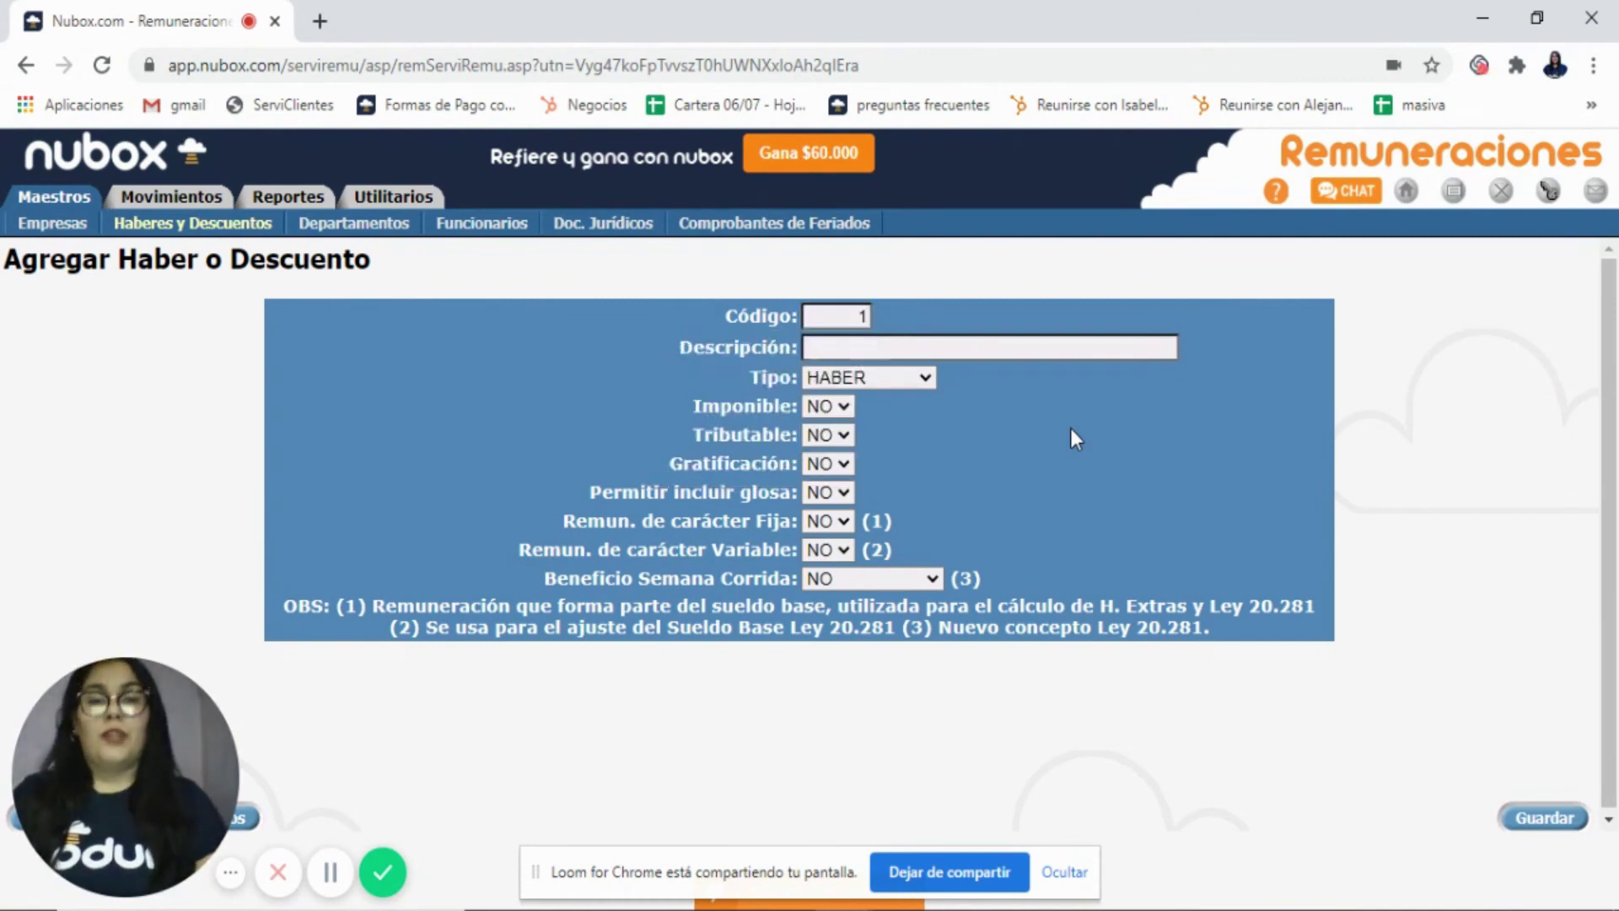
pyautogui.click(931, 348)
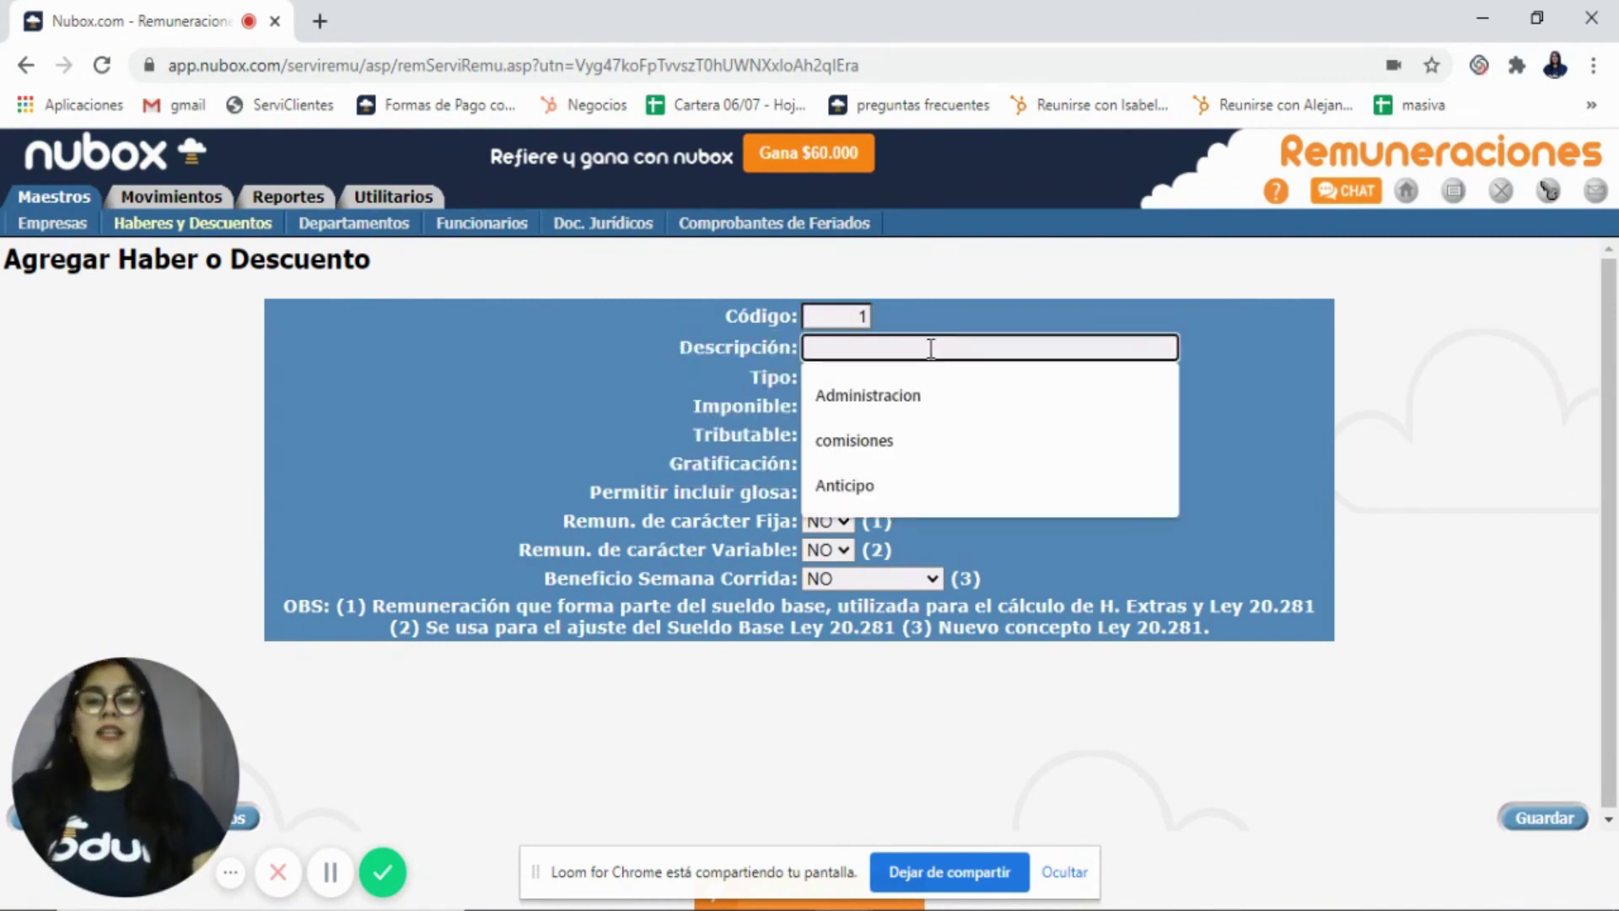
pyautogui.write('Anticipo')
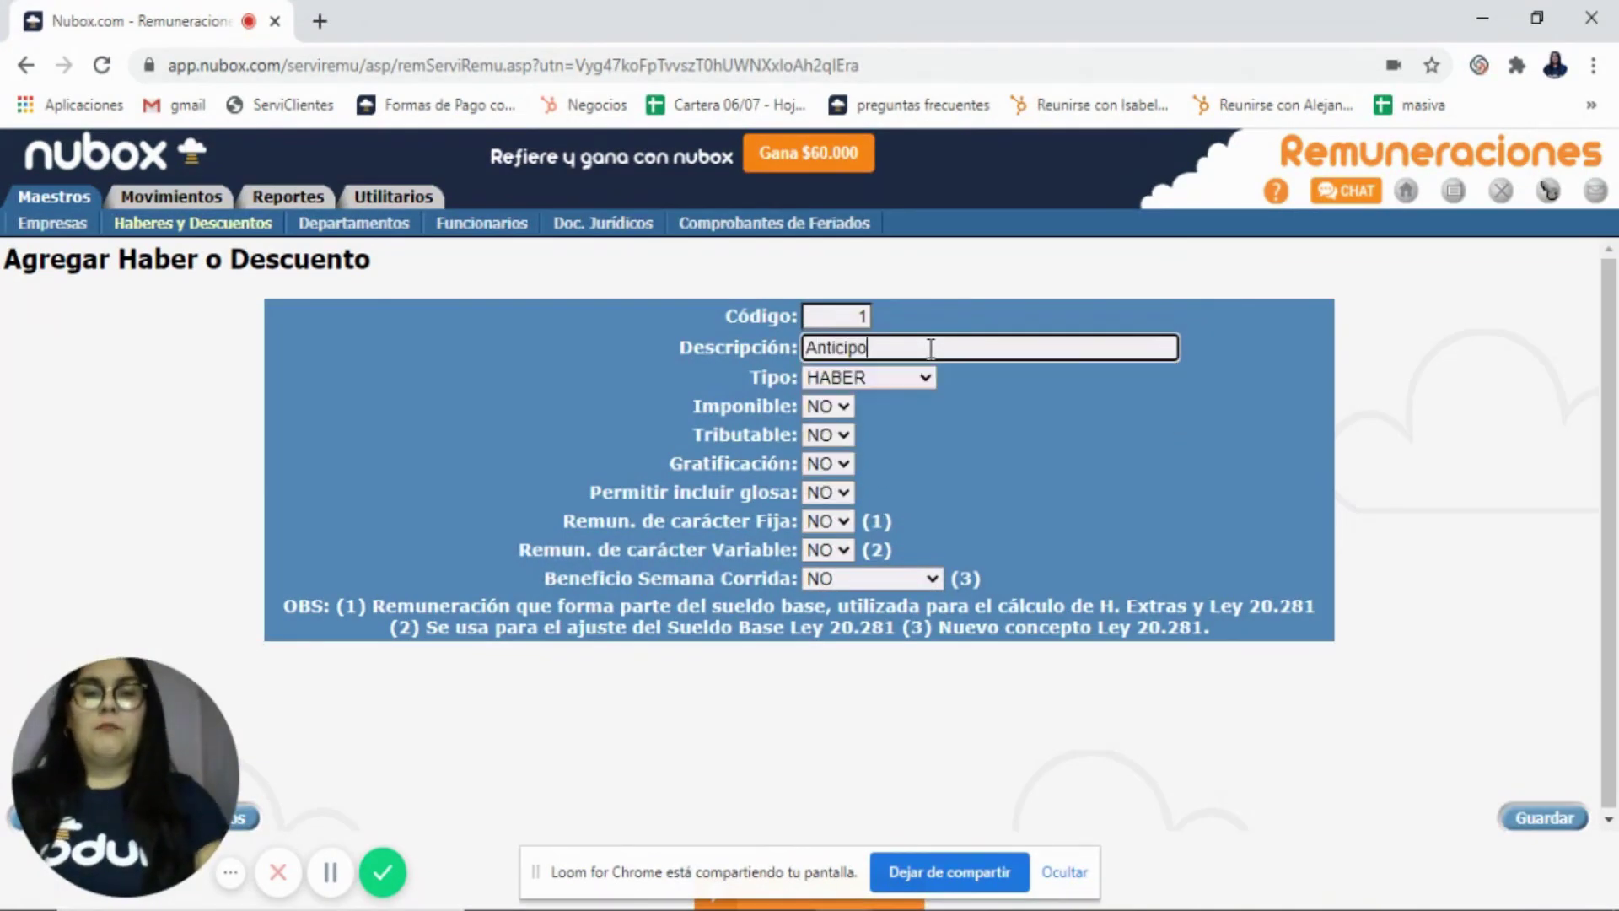
pyautogui.click(1059, 456)
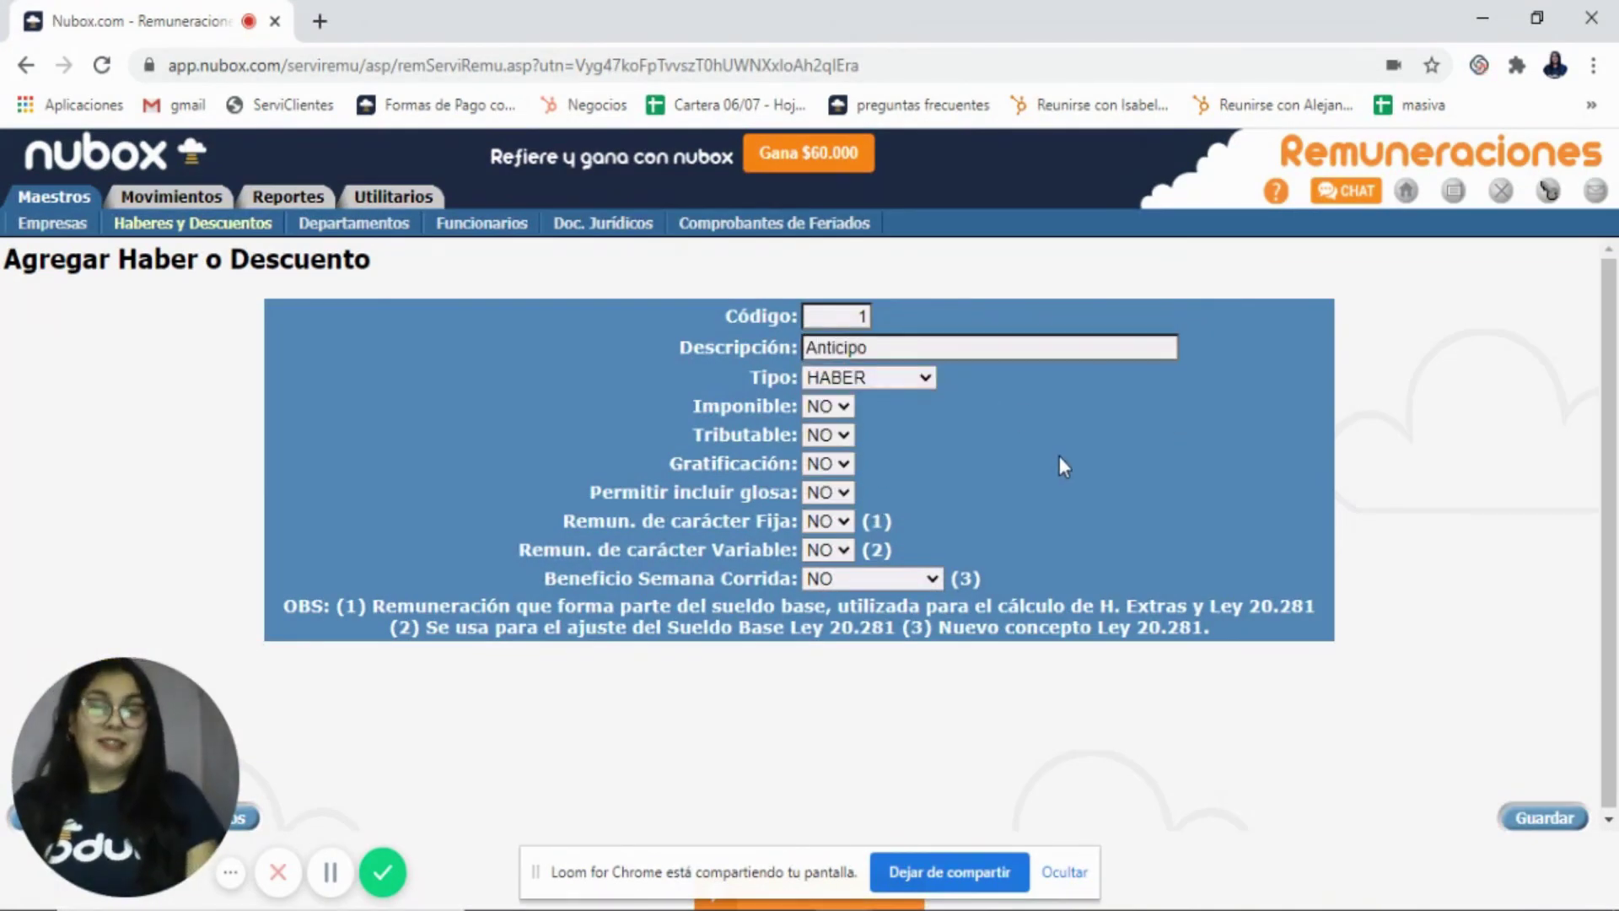
pyautogui.click(868, 377)
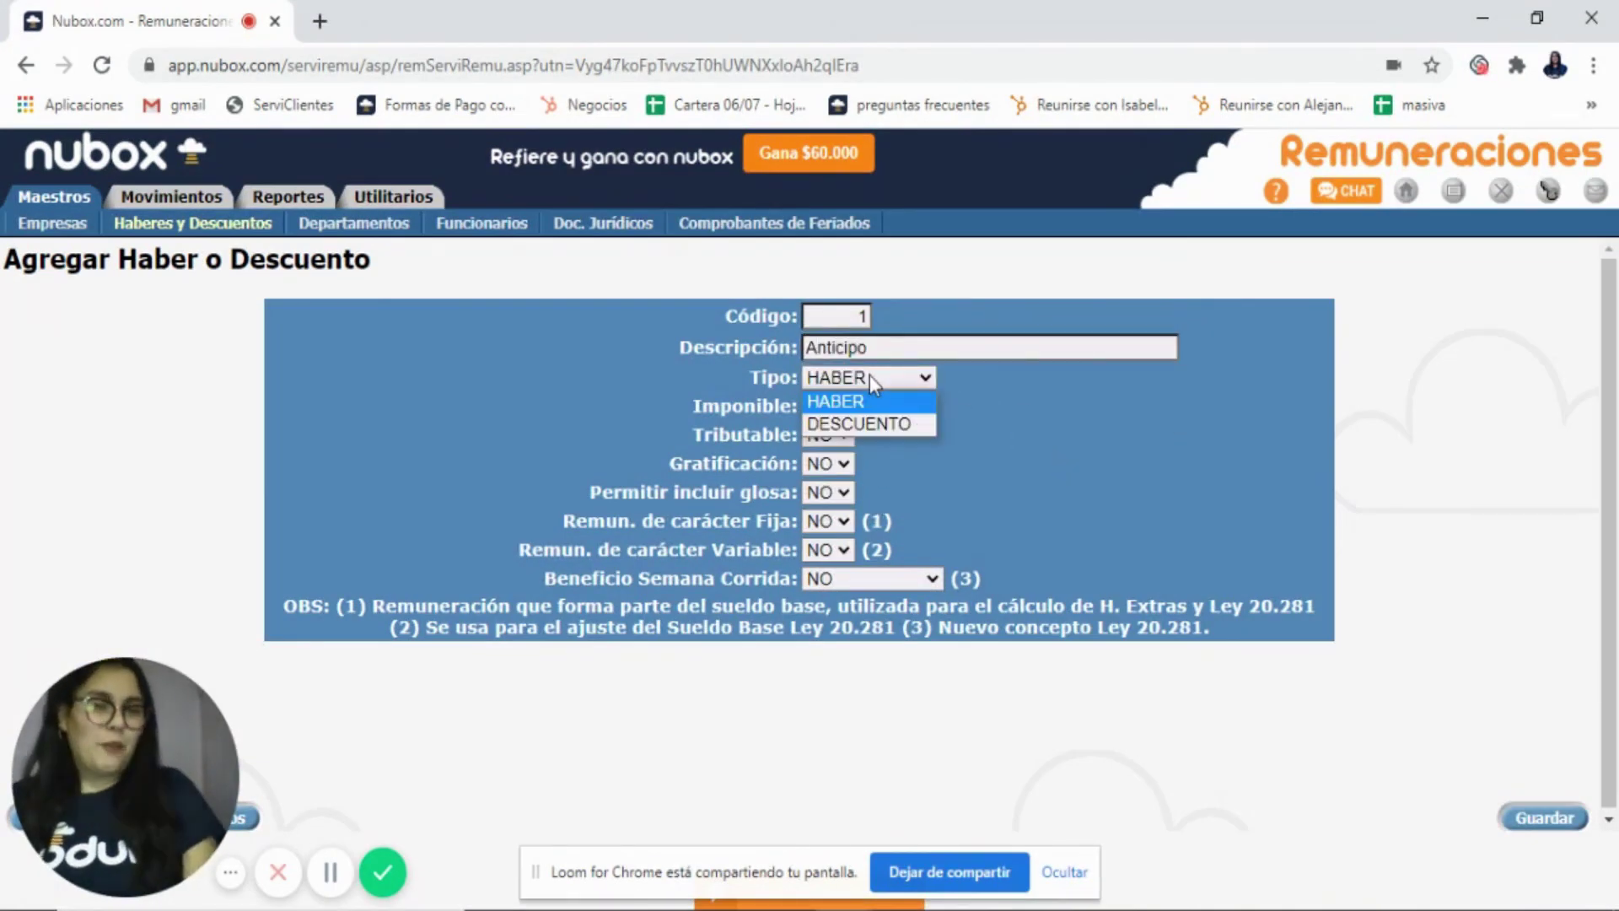
pyautogui.click(884, 421)
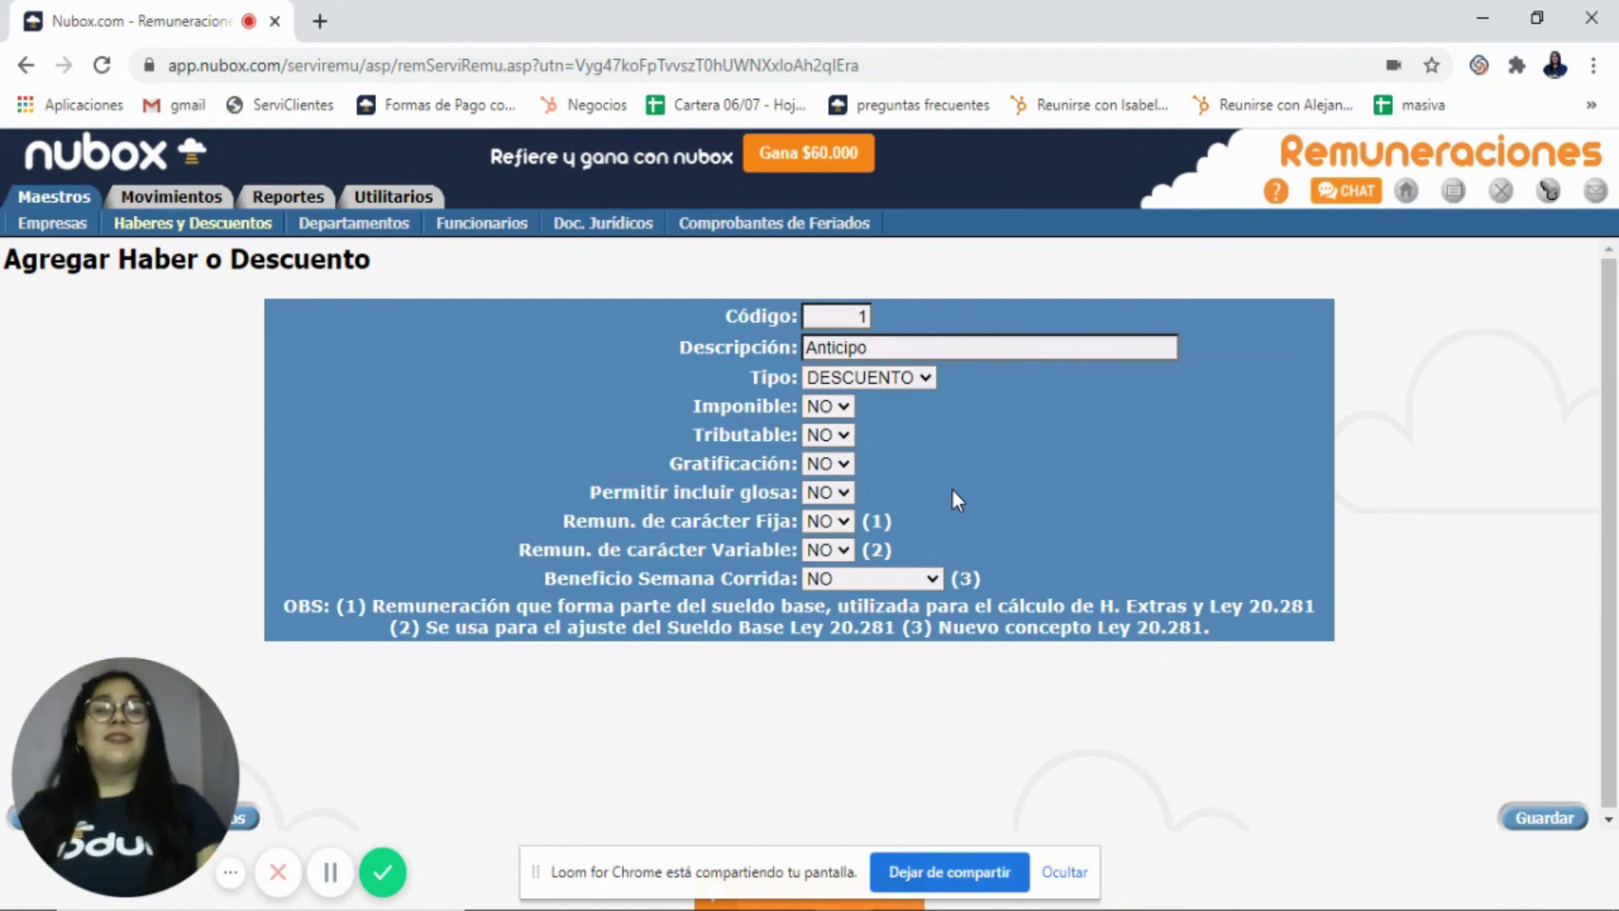
# Step: Check the Beneficio Semana Corrida options for the Anticipo item, keeping NO
pyautogui.scroll(-1, 953, 490)
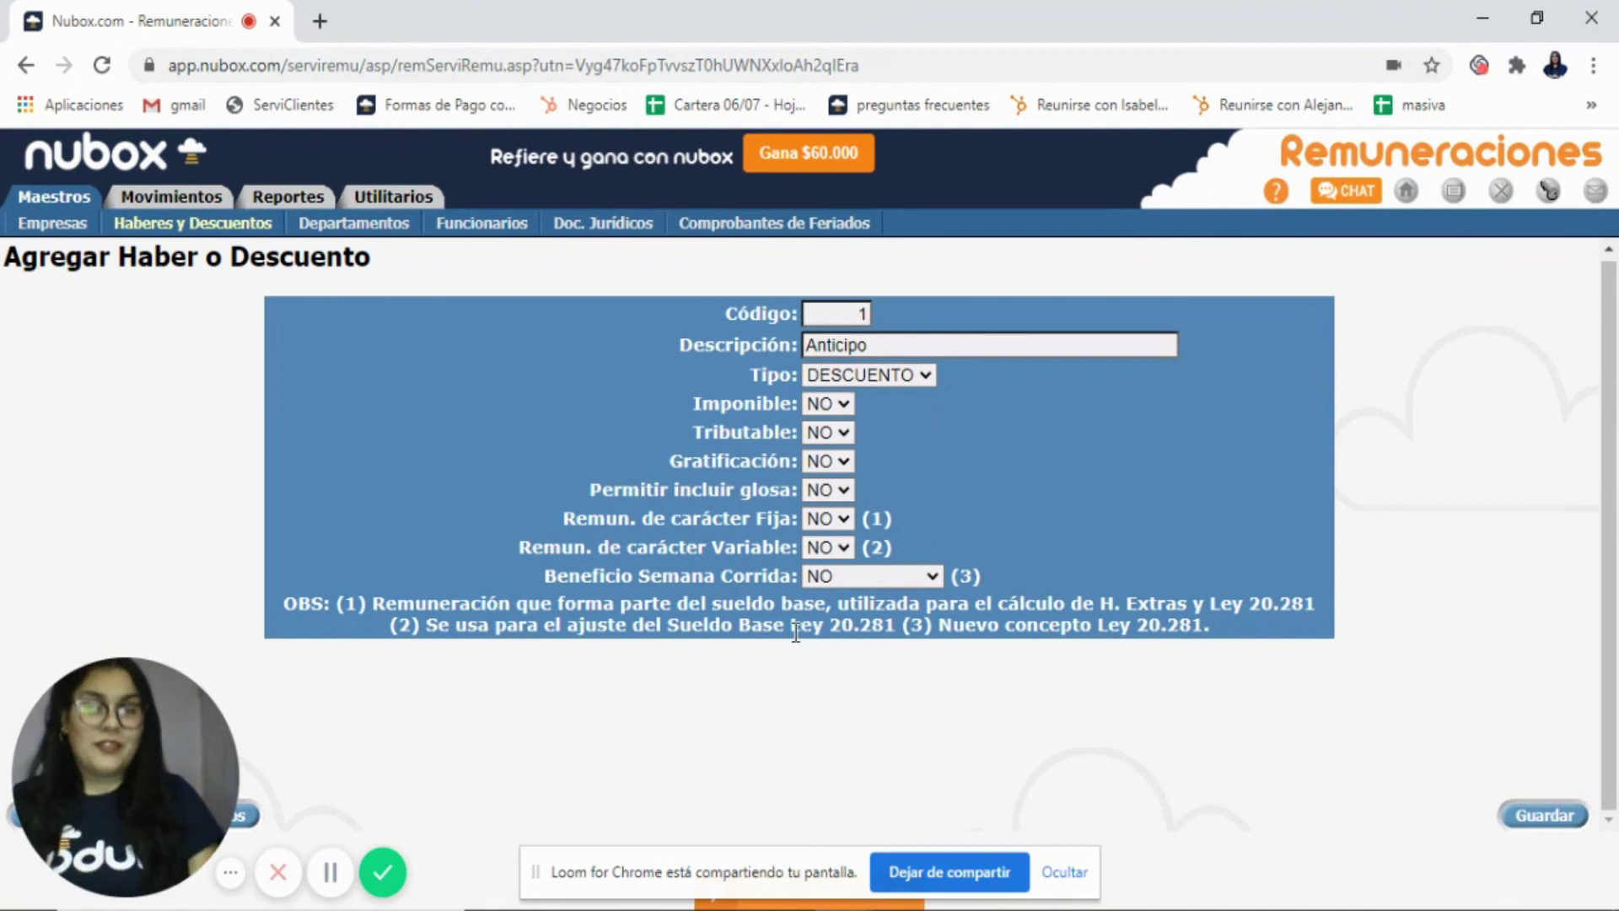
pyautogui.click(854, 576)
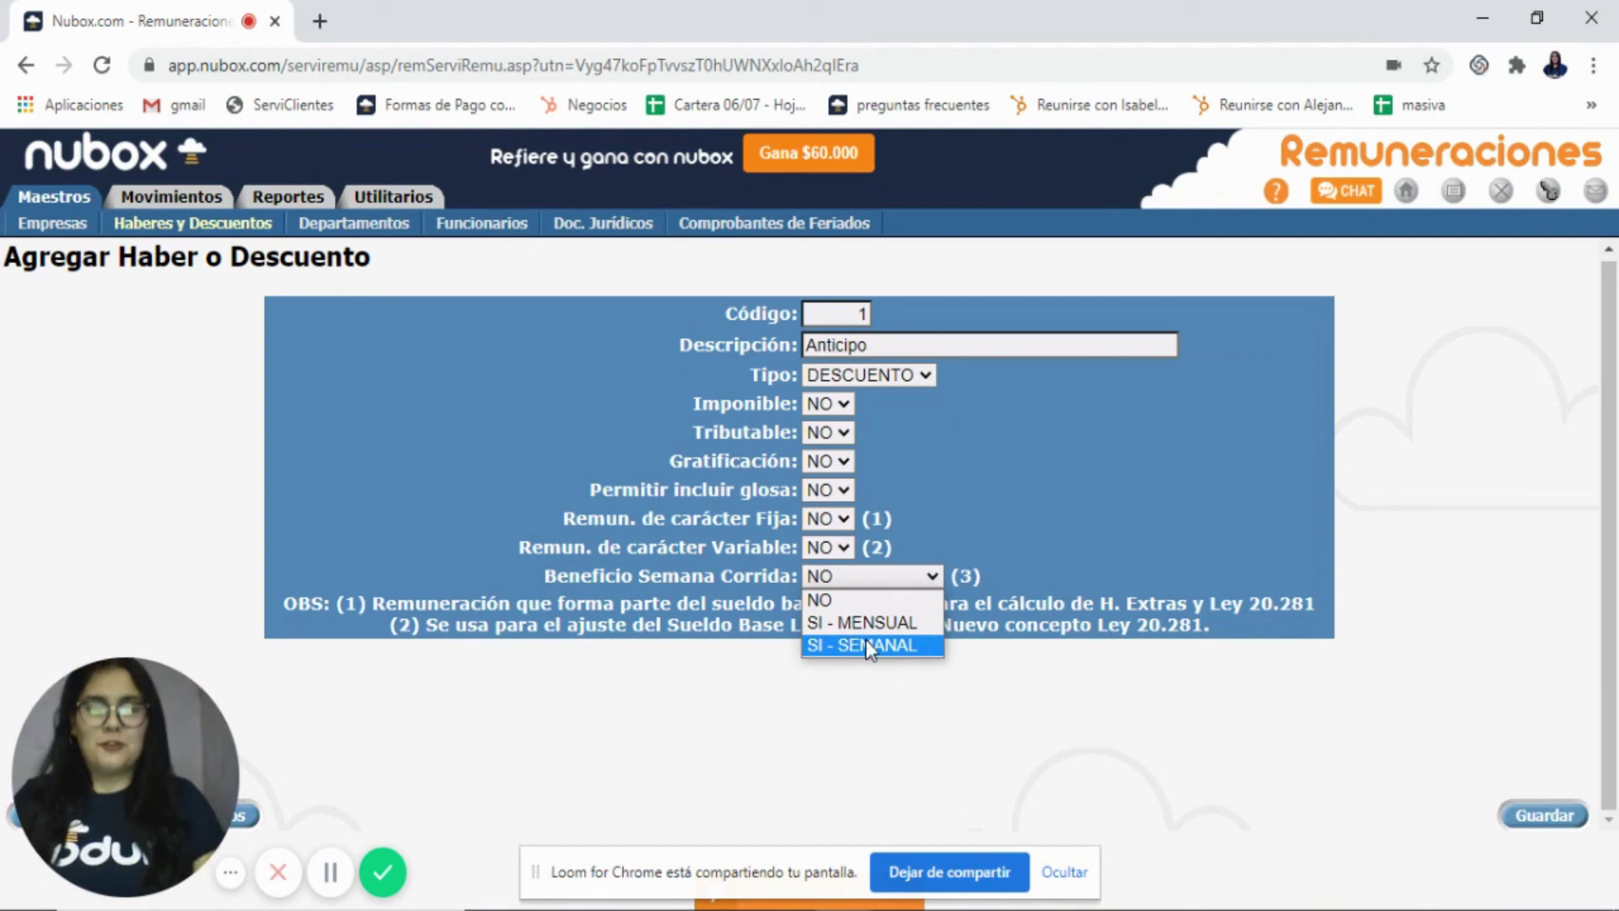
pyautogui.click(1019, 665)
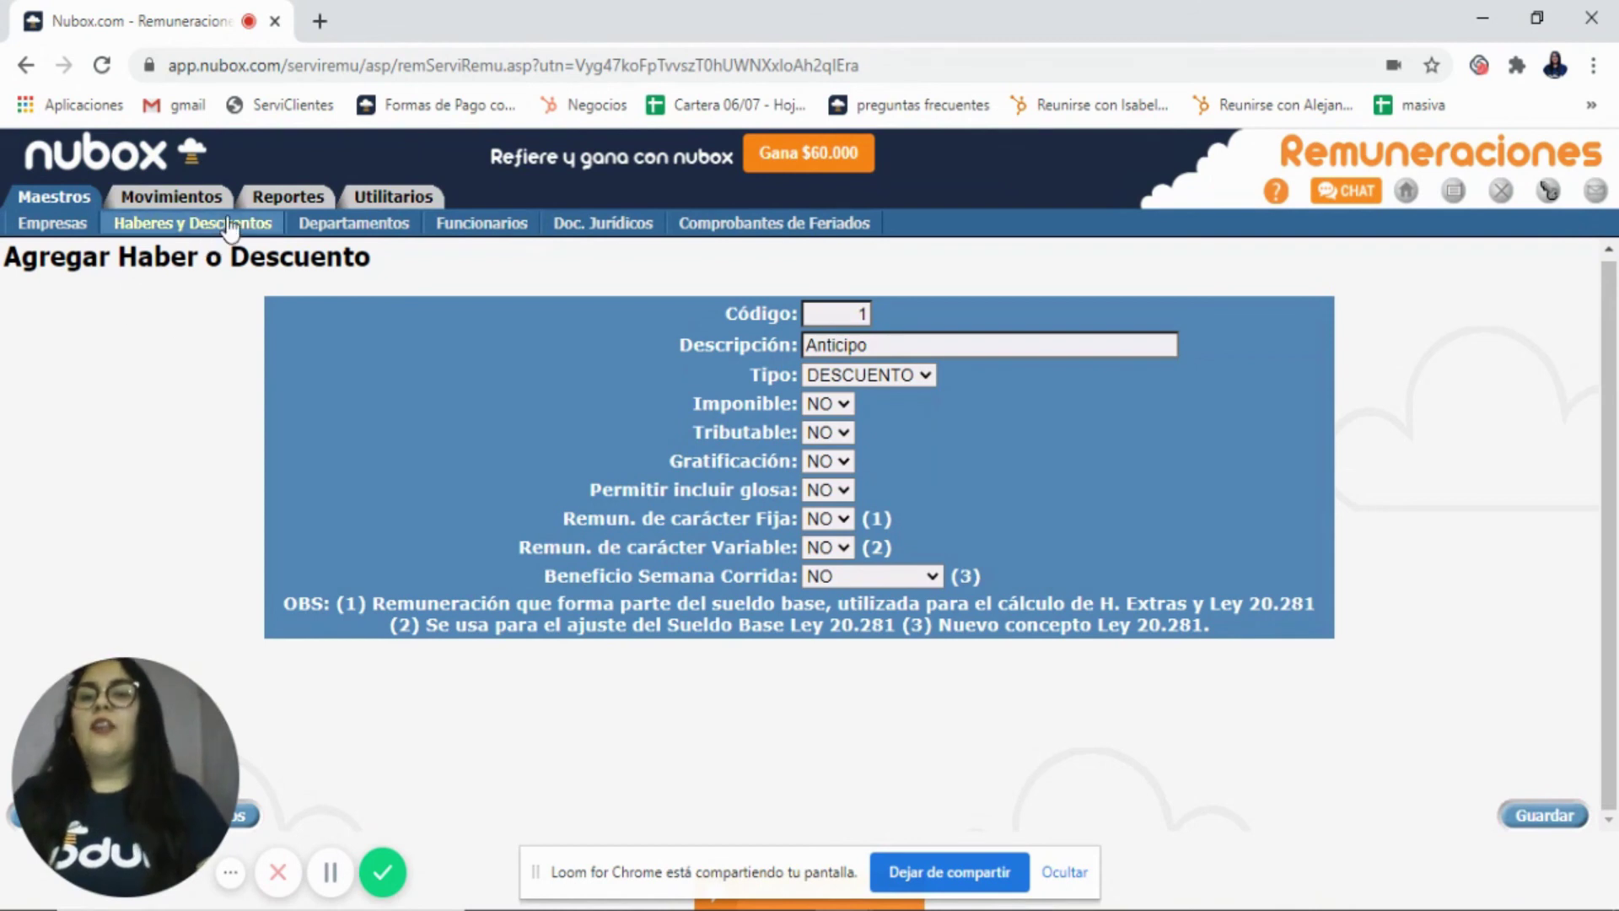
# Step: Return to the Maestro Haberes y Descuentos list without saving the form and select the existing Anticipo item
pyautogui.click(194, 222)
pyautogui.click(247, 357)
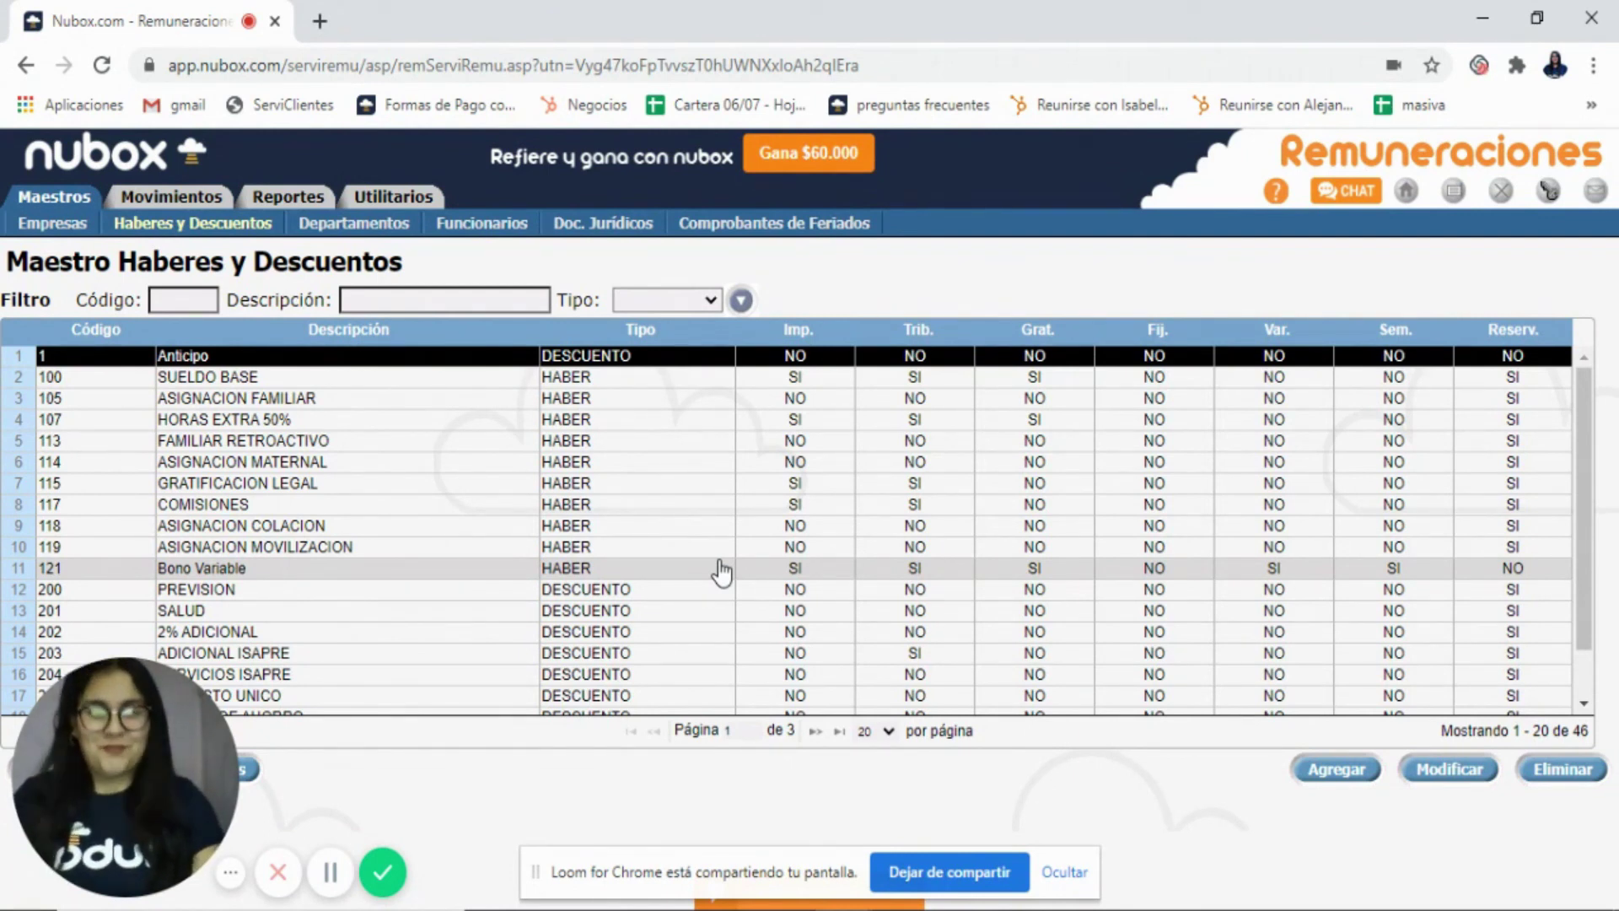
pyautogui.click(382, 871)
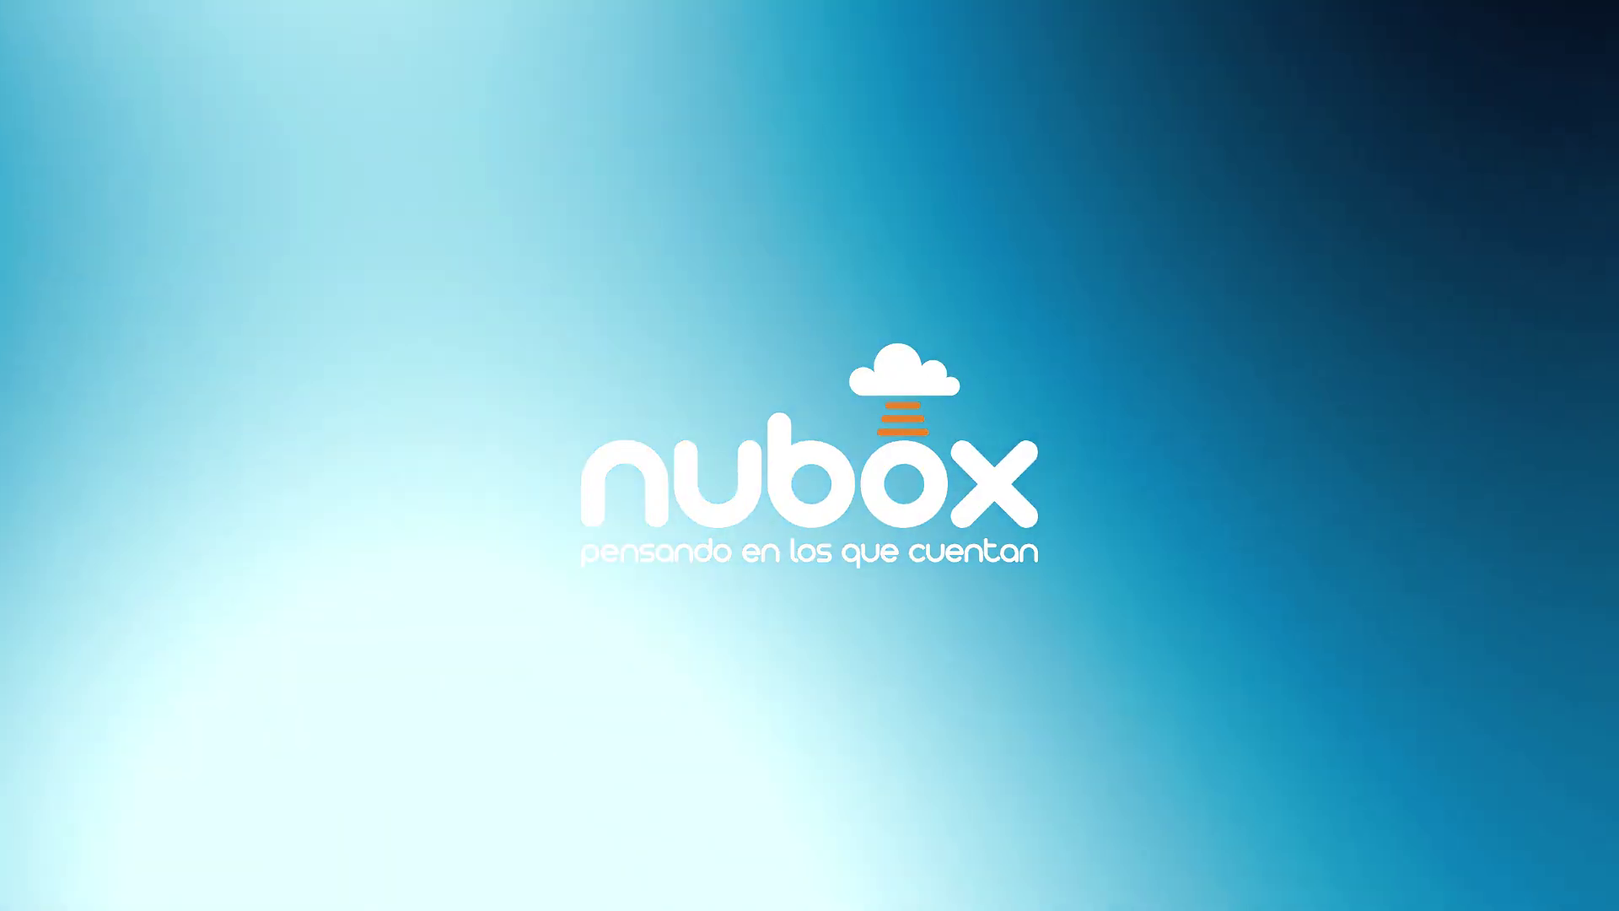